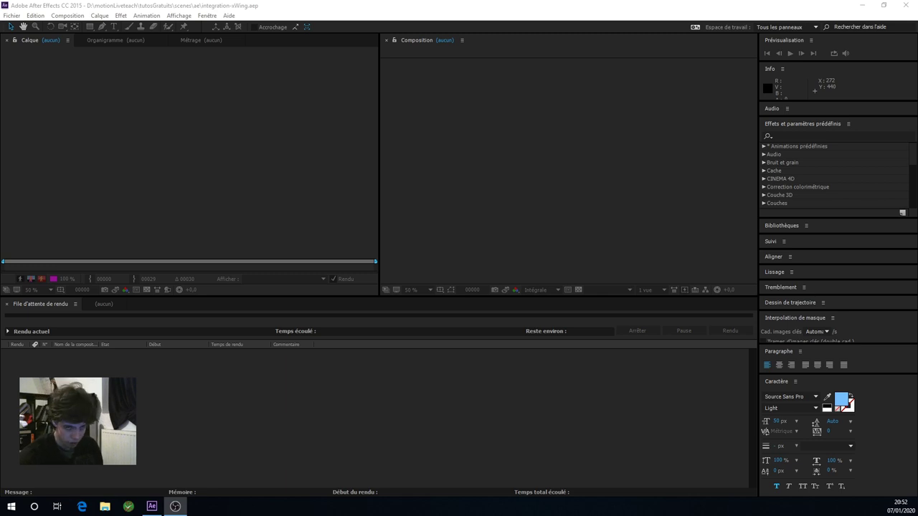
Bring After Effects forward and place the floating Project panel over the workspace
left_click(594, 257)
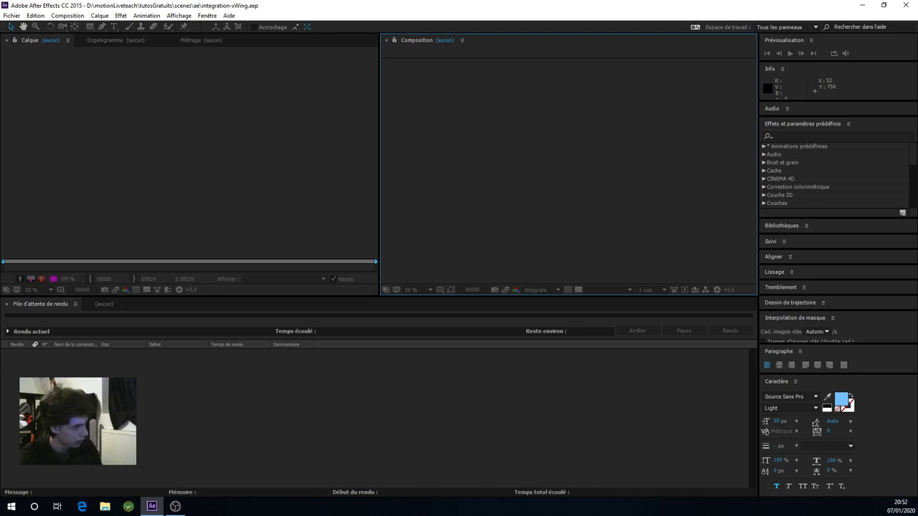
key("ctrl+0")
left_click_drag(86, 31, 279, 29)
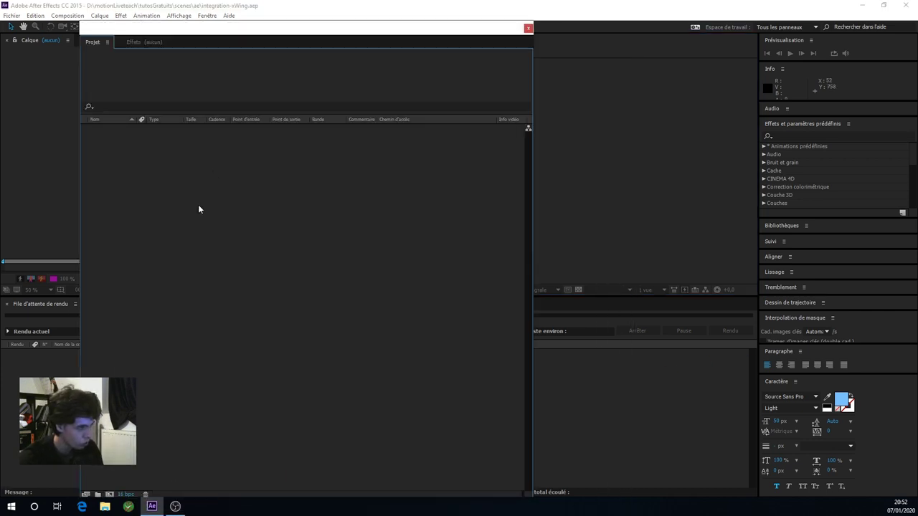
Import MOV_0004.MP4 from the motionLiveteach folder on drive D
double_click(198, 209)
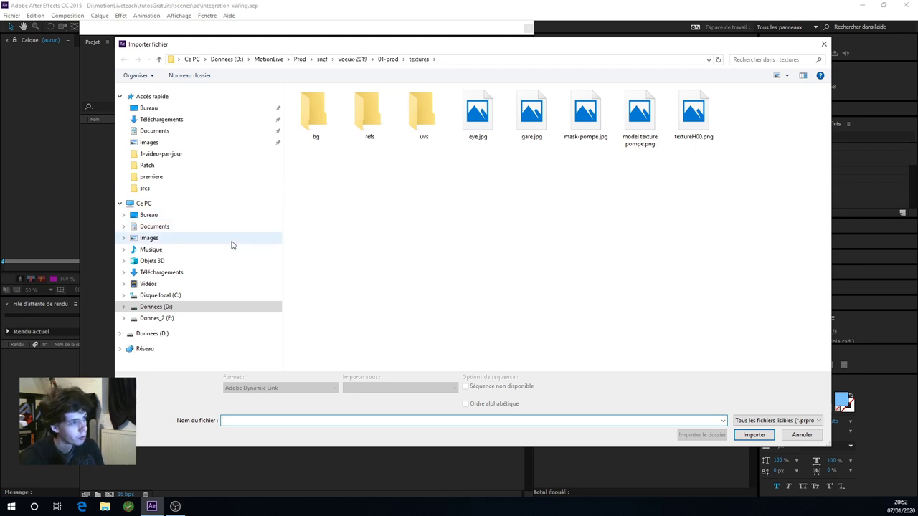
left_click(190, 297)
double_click(342, 246)
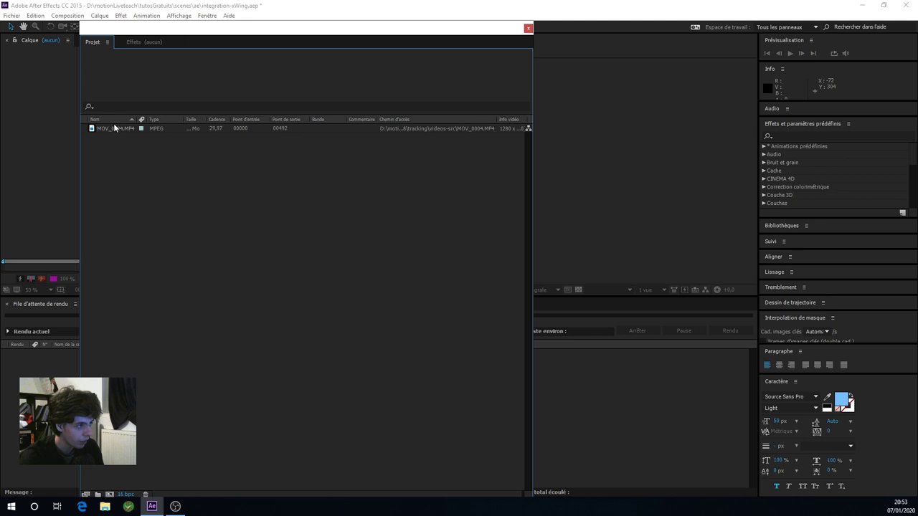
left_click(113, 128)
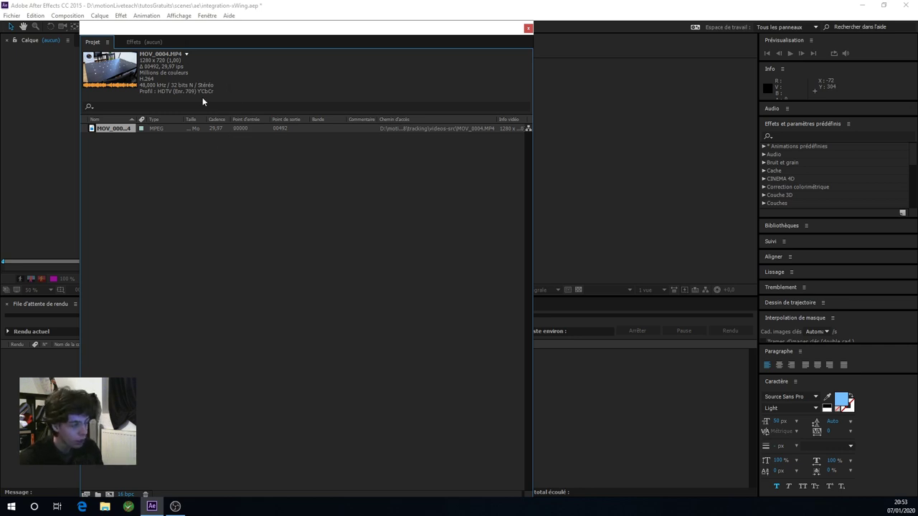
Interpret MOV_0004.MP4 to conform to 24 fps instead of 29.97
right_click(111, 129)
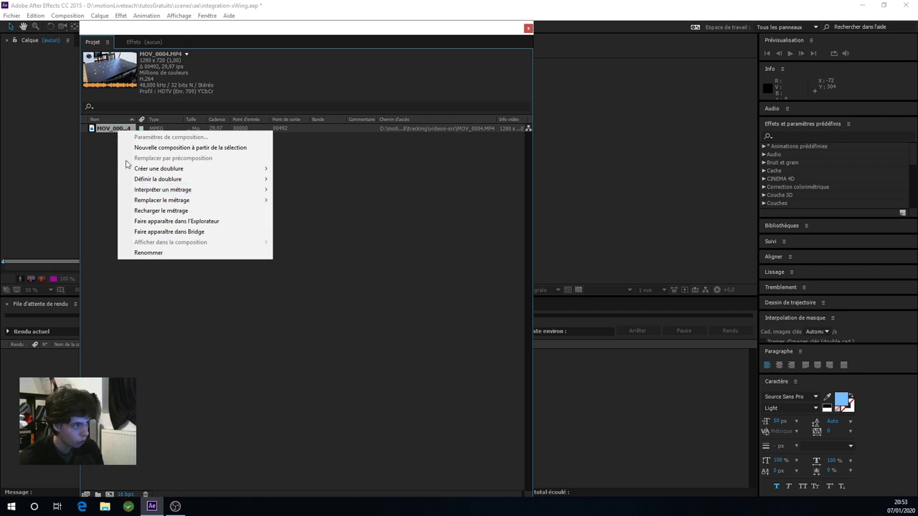
mouse_move(267, 191)
left_click(318, 191)
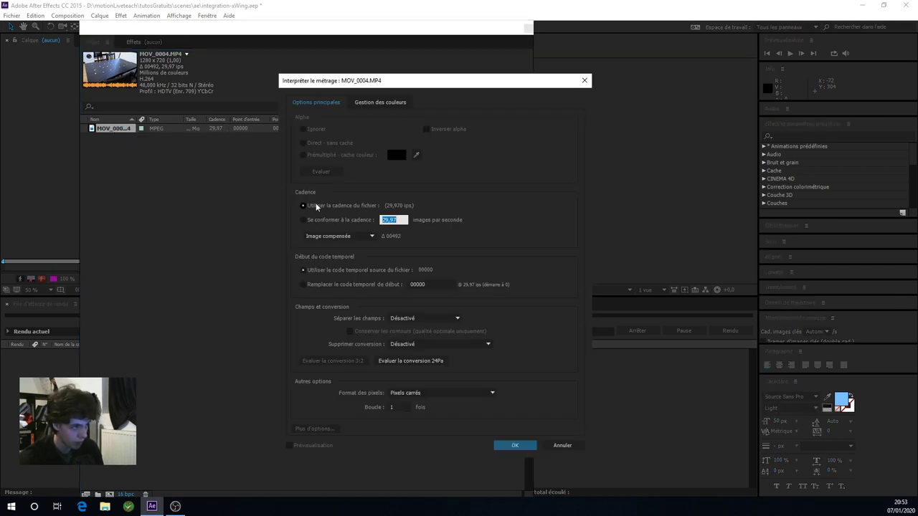
left_click(357, 223)
type("24")
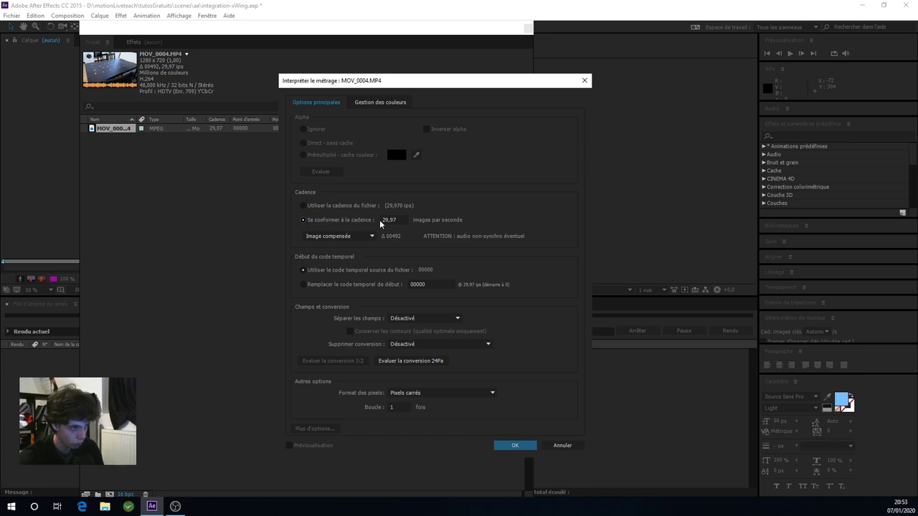
left_click(515, 445)
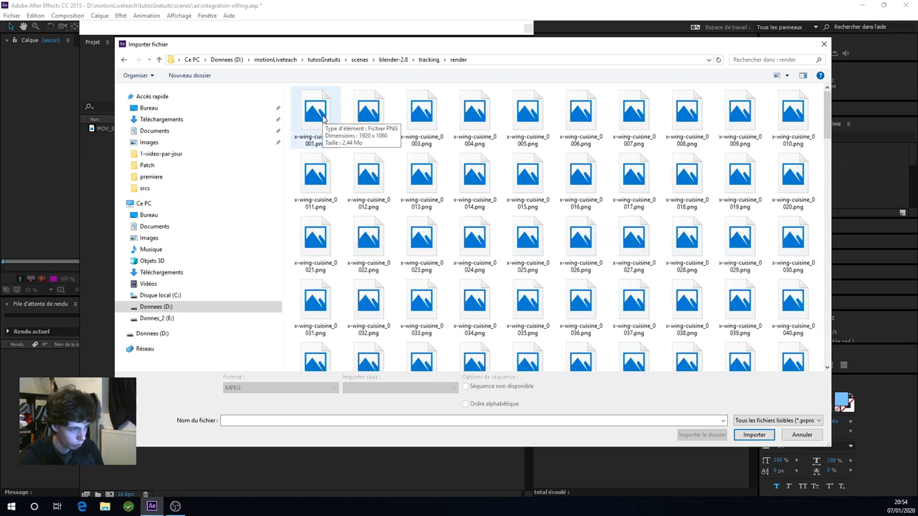
Import x-wing-cuisine_0001.png as a single 260-frame PNG sequence
left_click(324, 119)
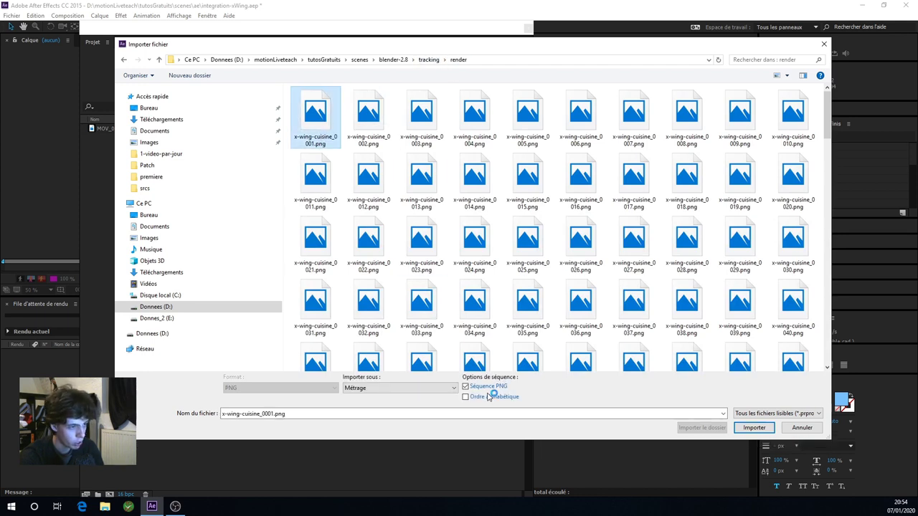
left_click(753, 428)
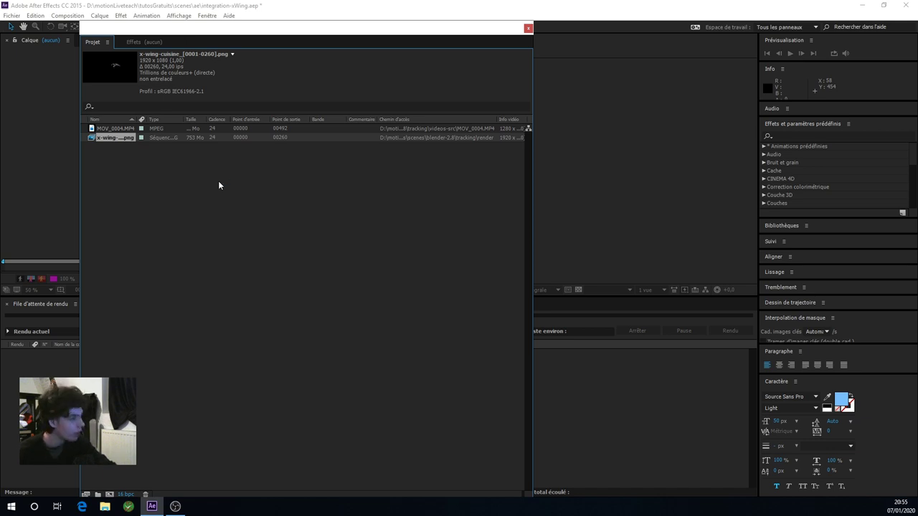
Shrink and reposition the Project panel, then make a composition from the x-wing PNG sequence
left_click(228, 337)
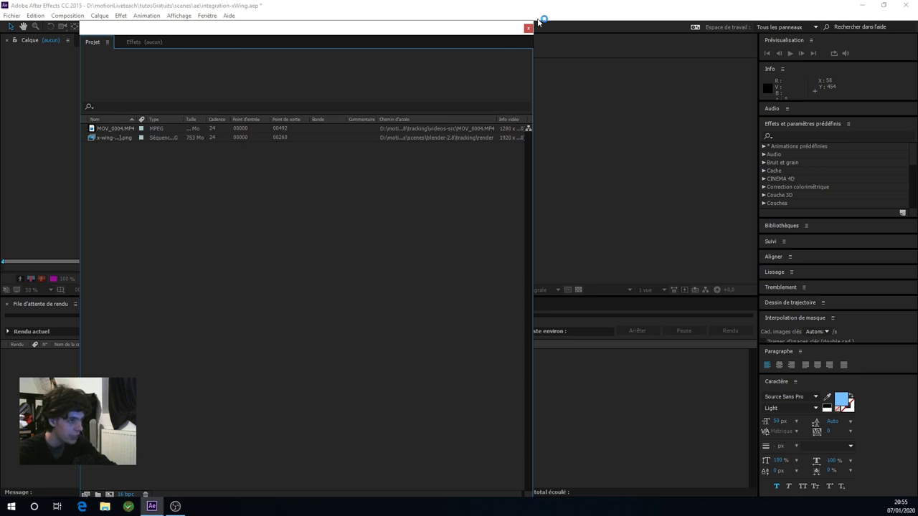
left_click_drag(535, 20, 473, 178)
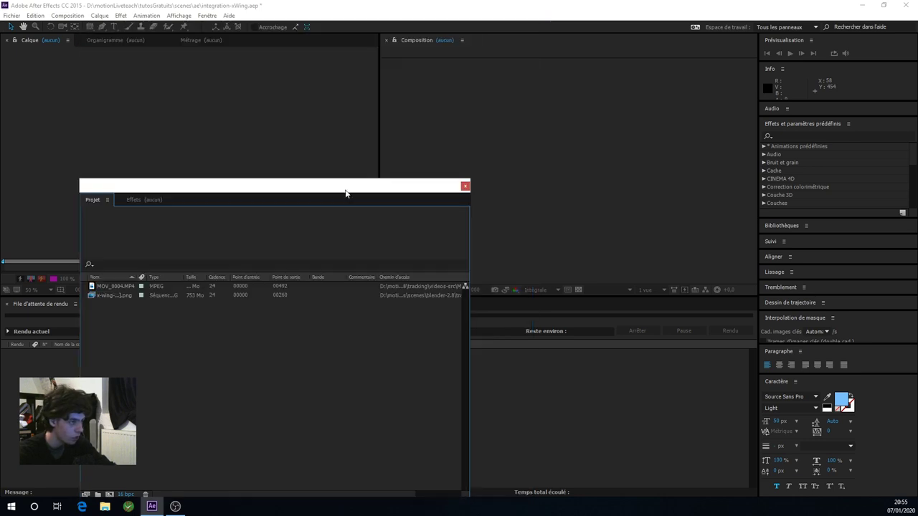
left_click_drag(348, 190, 290, 101)
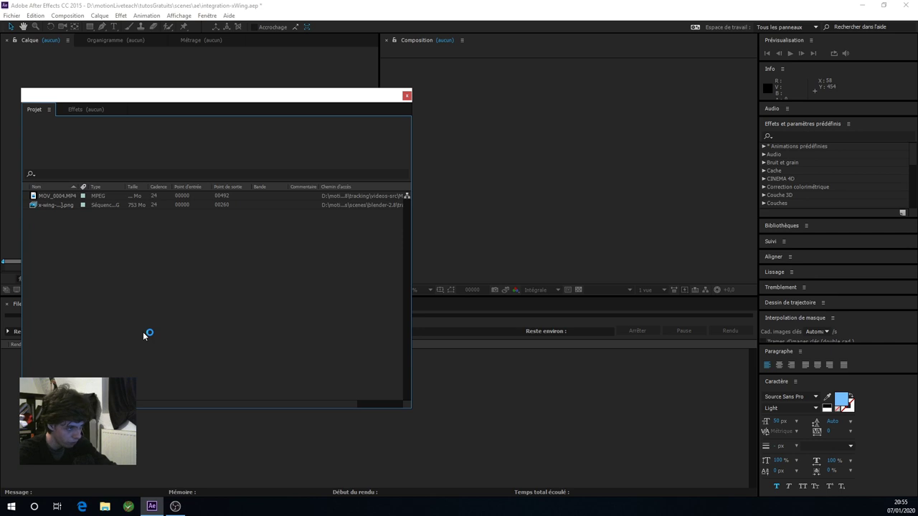
left_click(65, 205)
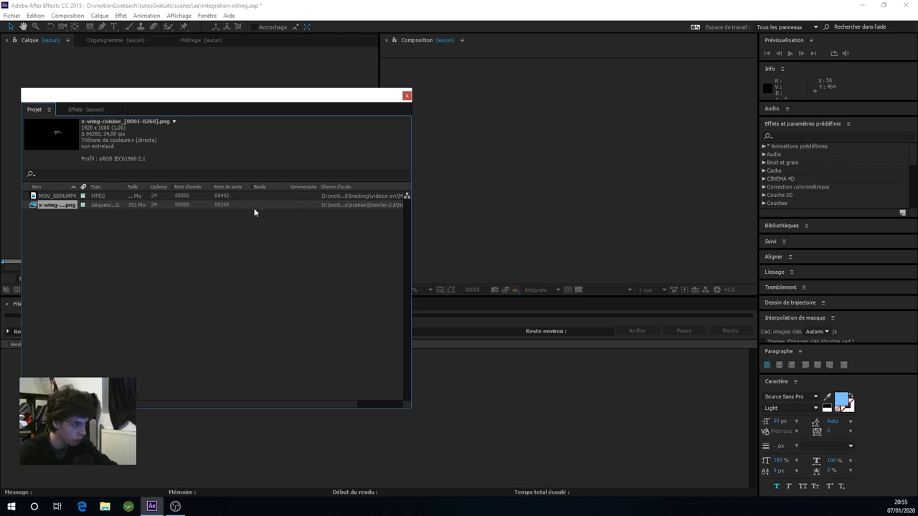
left_click_drag(253, 208, 466, 362)
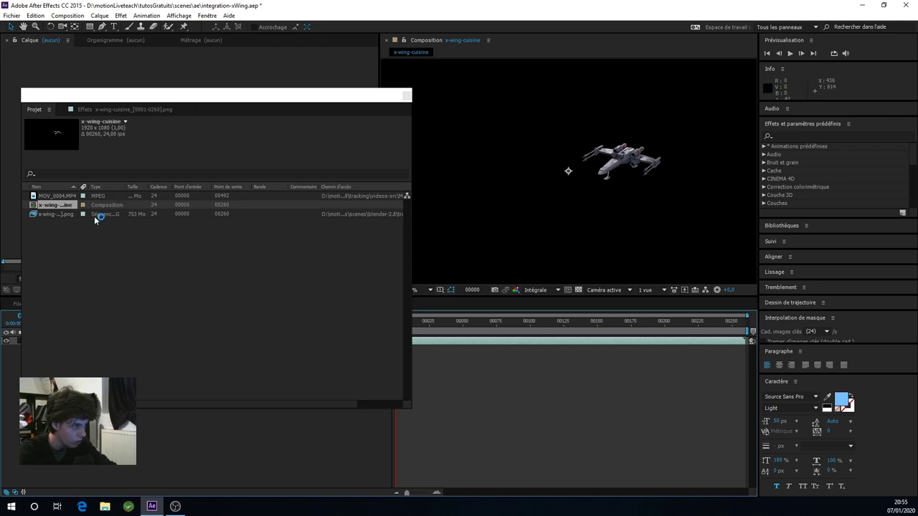
Add MOV_0004.MP4 beneath the X-wing in the timeline, starting at frame 0
left_click(69, 195)
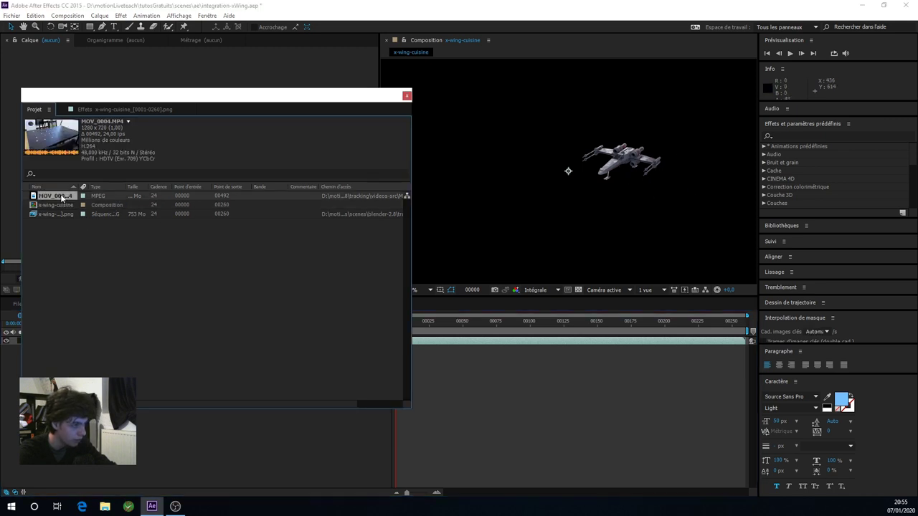
left_click_drag(64, 198, 451, 399)
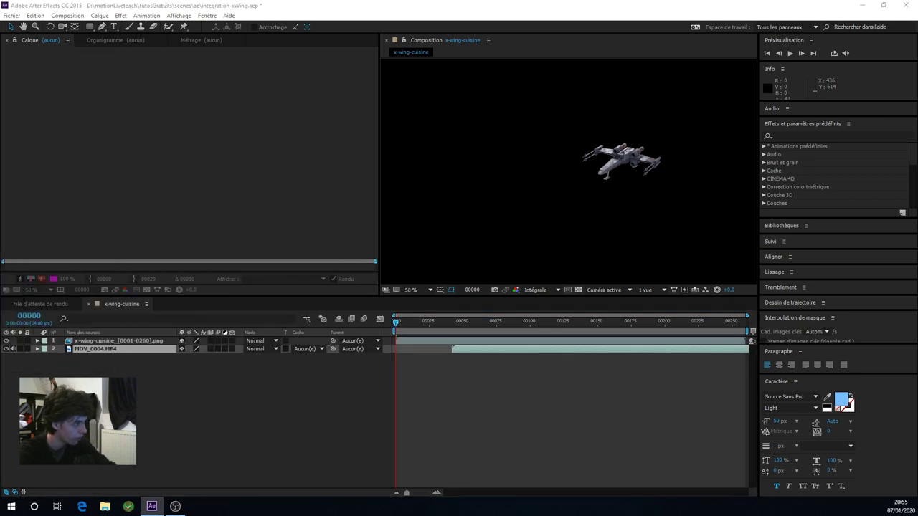
left_click_drag(469, 350, 426, 351)
left_click(431, 373)
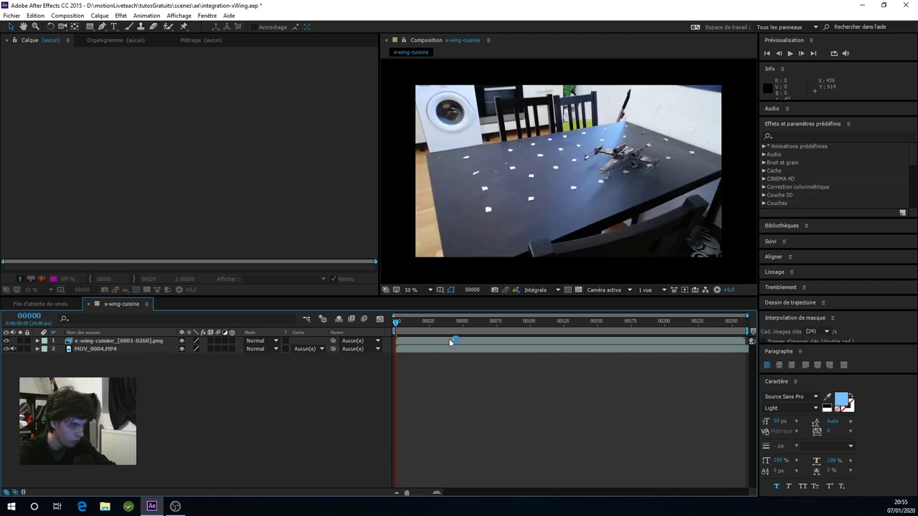
key("comma")
Scale the MOV_0004.MP4 layer to 150% to fill the frame
left_click(111, 349)
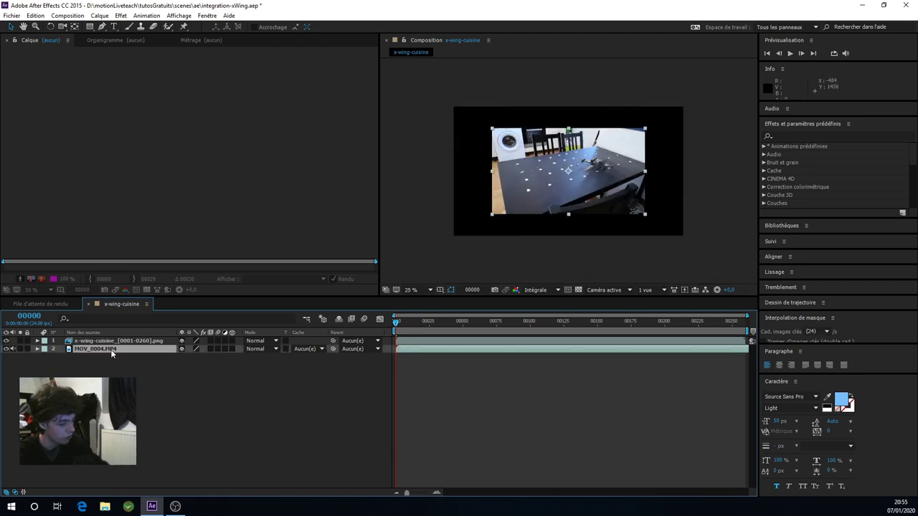
key("s")
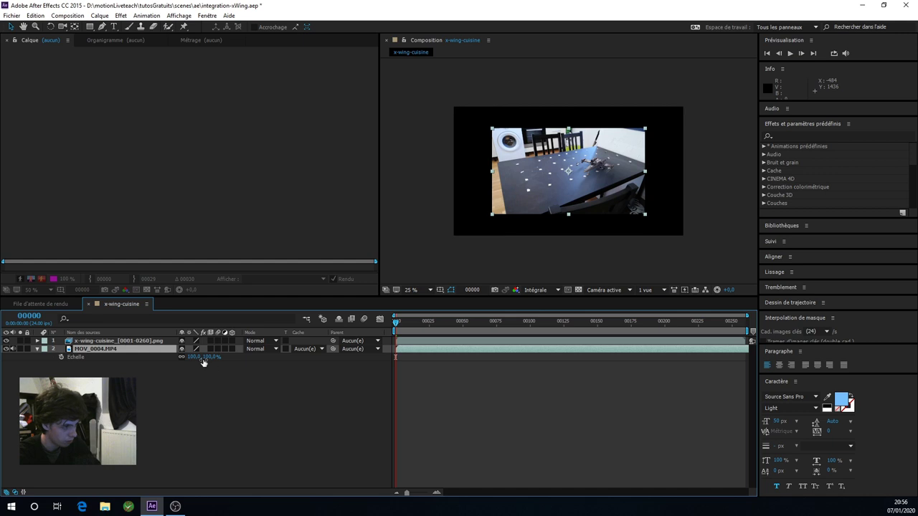
left_click(194, 357)
type("150")
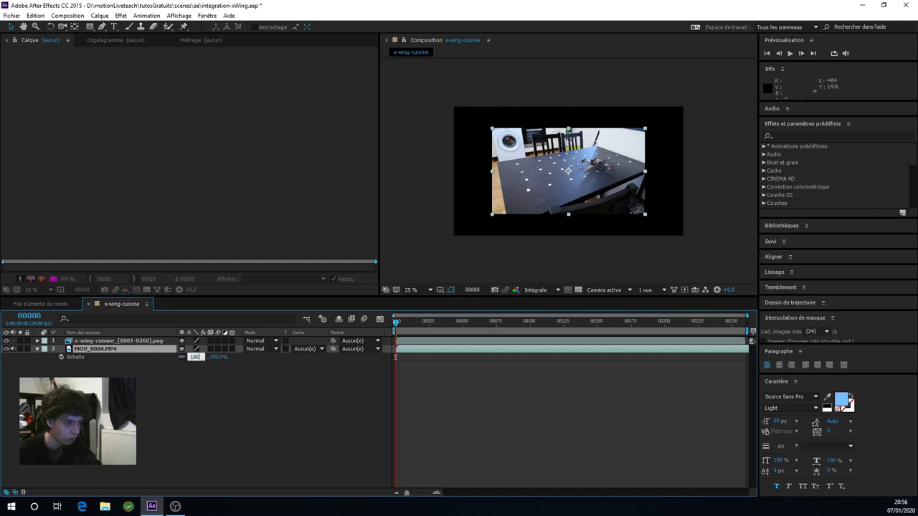
key("Return")
left_click(289, 412)
scroll(527, 200, "up", 2)
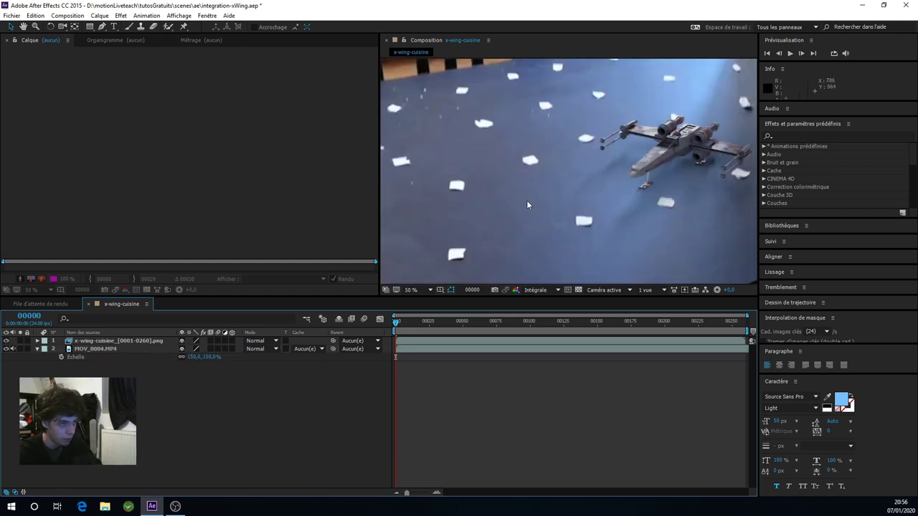
scroll(527, 205, "down", 2)
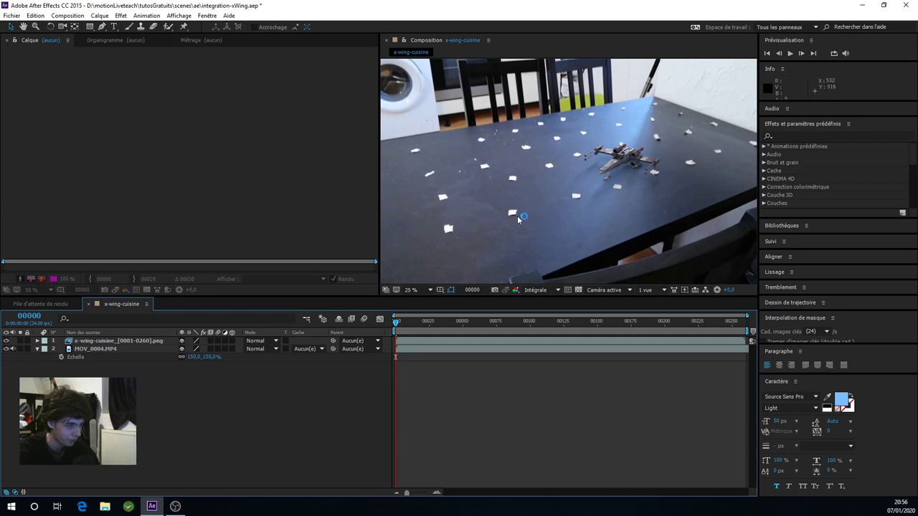
Set the viewer resolution to Quarter and scrub through the composite
left_click(534, 289)
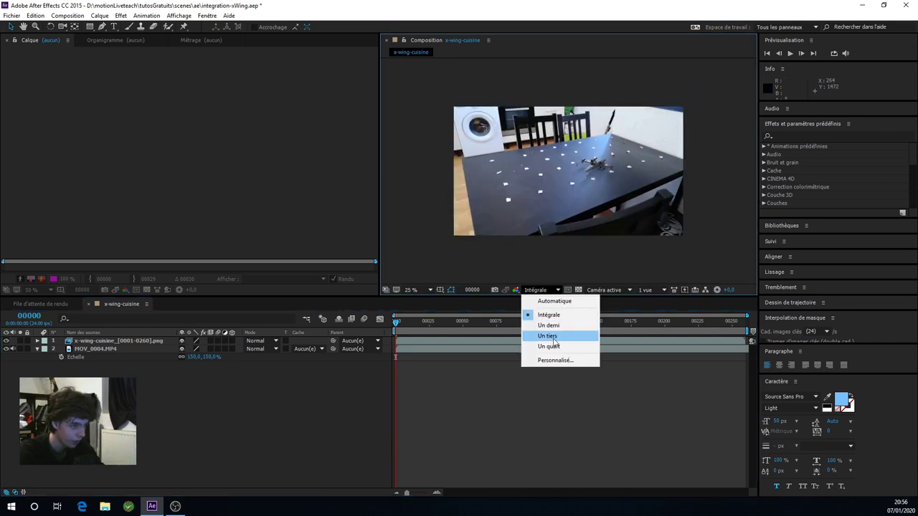
left_click(553, 346)
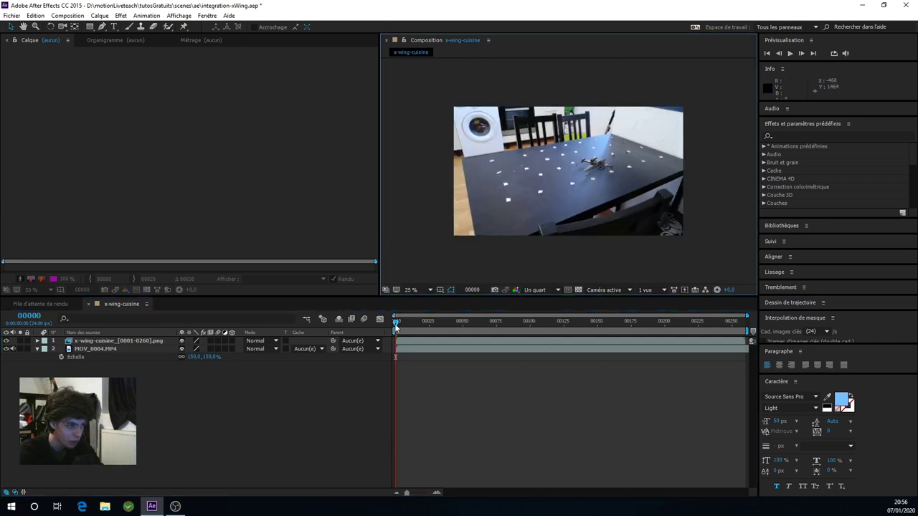
mouse_move(396, 327)
left_mouse_down()
mouse_move(471, 352)
mouse_move(712, 374)
left_mouse_up()
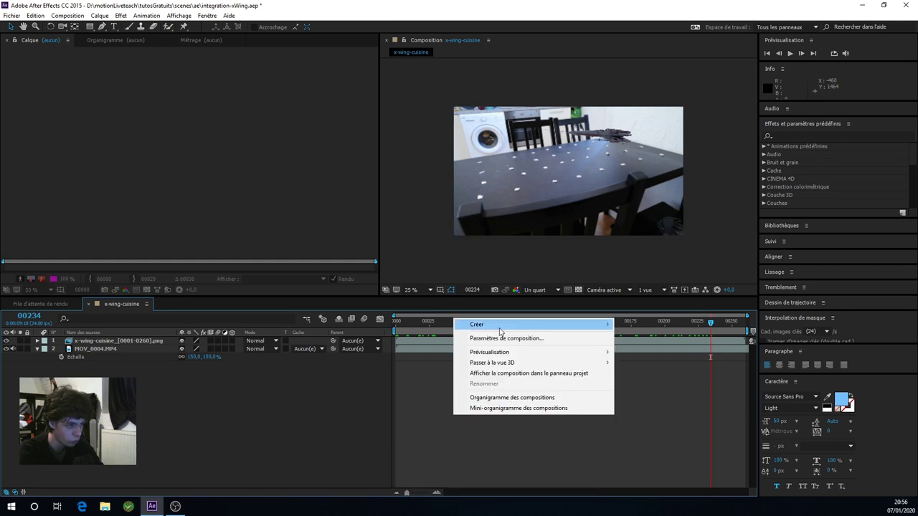
Lengthen the x-wing-cuisine composition's duration in Composition Settings
left_click(506, 338)
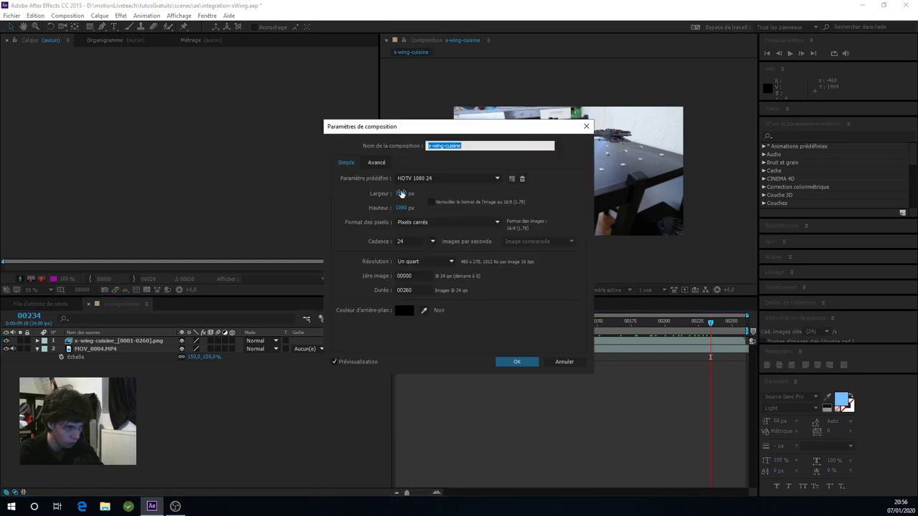
left_click(418, 289)
type("00560")
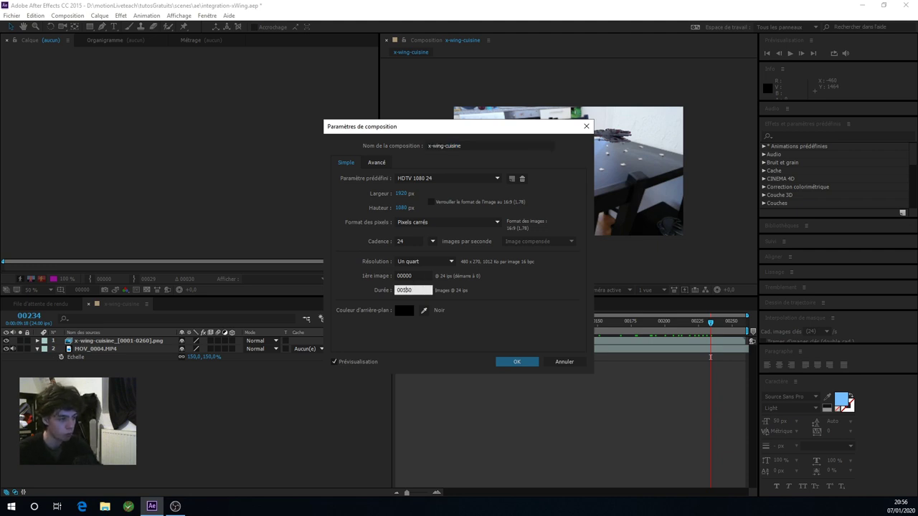
left_click(519, 361)
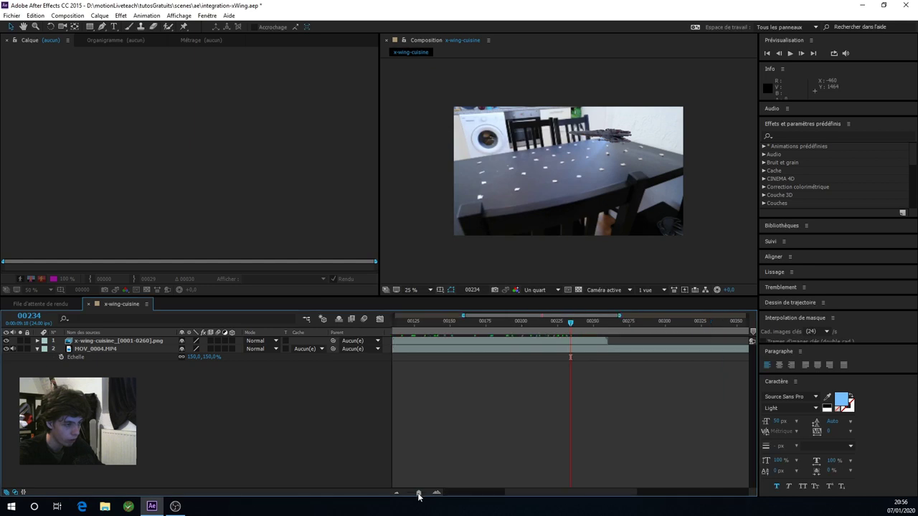
Zoom the timeline out and scrub the playhead to review the X-wing over the footage
left_click_drag(419, 494, 406, 494)
left_click_drag(542, 324, 551, 324)
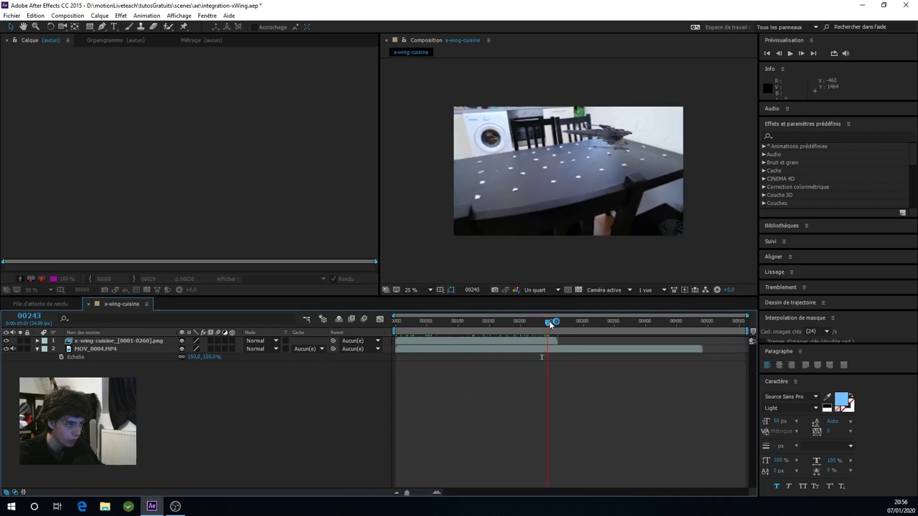
mouse_move(550, 324)
left_mouse_down()
mouse_move(558, 324)
mouse_move(555, 352)
mouse_move(484, 350)
mouse_move(555, 325)
left_mouse_up()
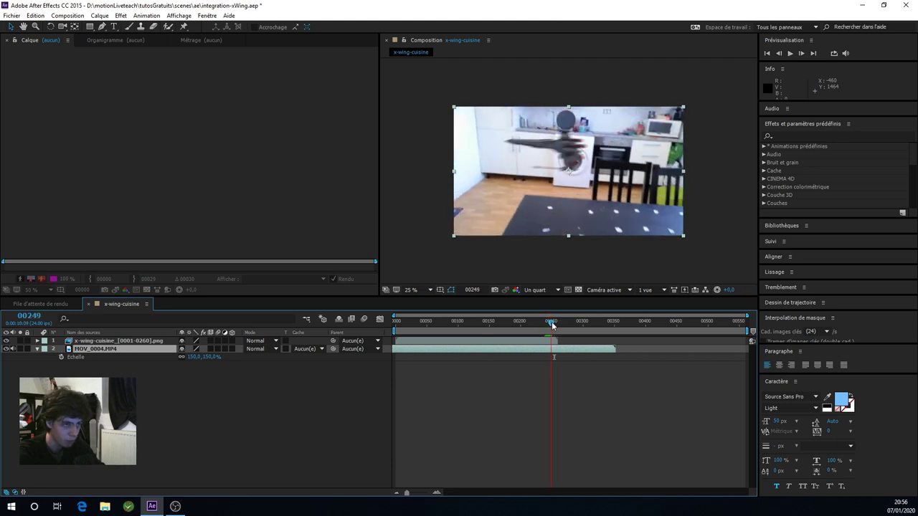
mouse_move(556, 325)
left_mouse_down()
mouse_move(467, 326)
mouse_move(394, 346)
left_mouse_up()
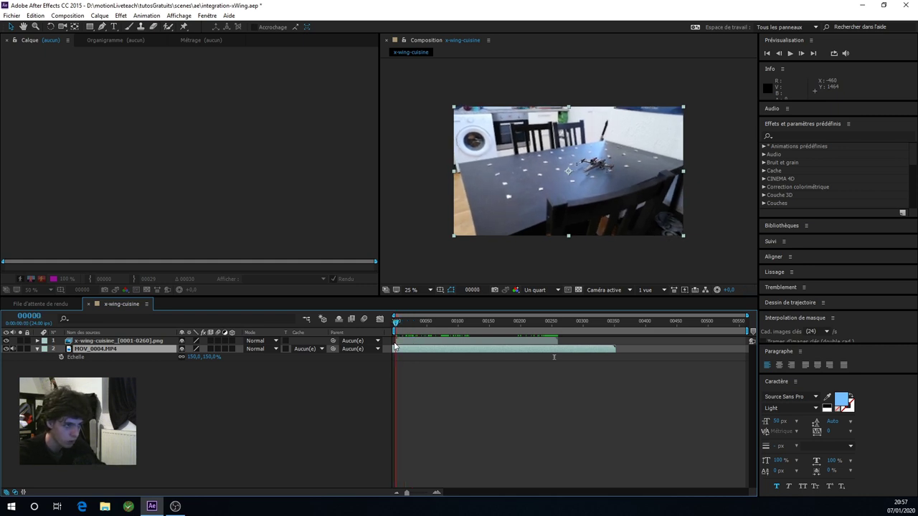
Slide the X-wing sequence layer so it starts at frame 130
left_click(443, 392)
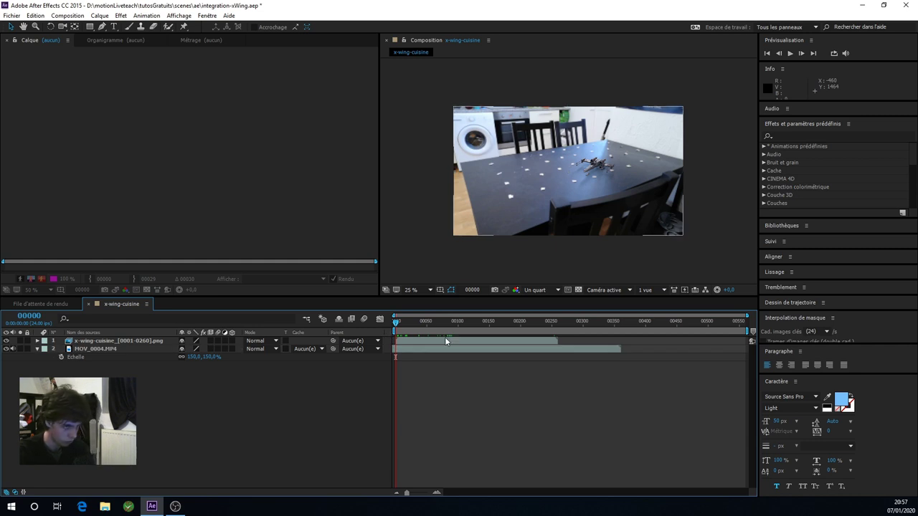
left_click(473, 349)
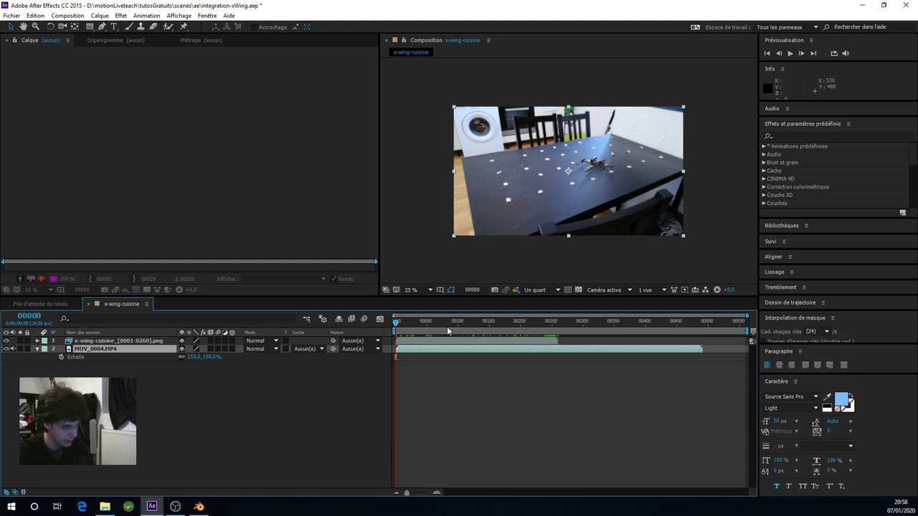
left_click(40, 318)
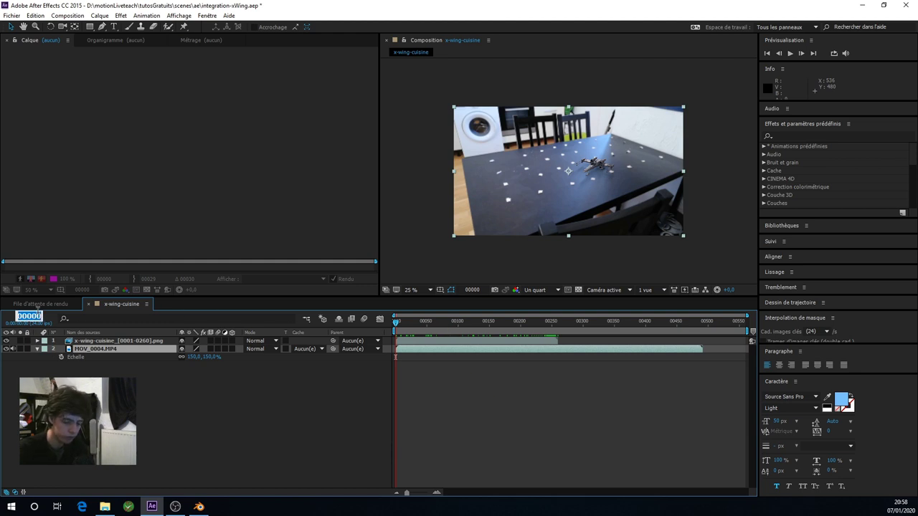
type("130")
key("Return")
left_click_drag(465, 342, 544, 343)
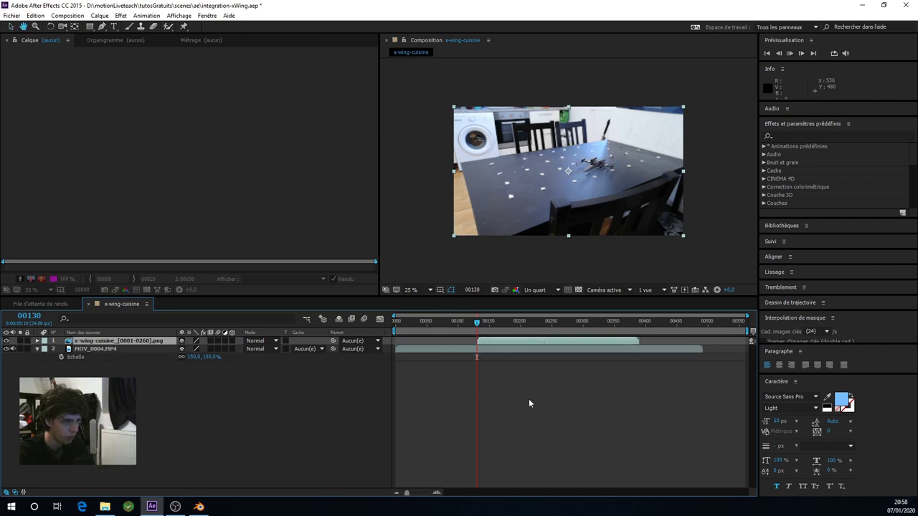
Preview the shot and locate frame 129, where the X-wing first appears
key("space")
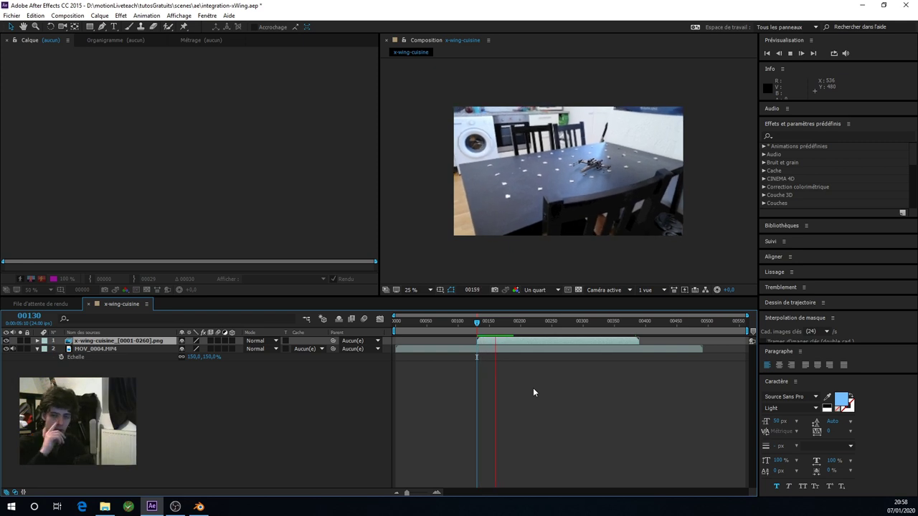
key("space")
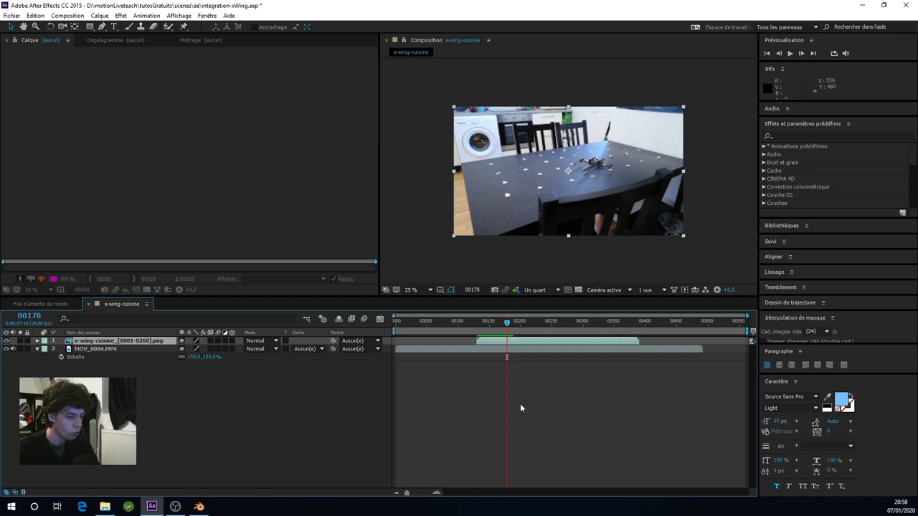
scroll(502, 437, "up", 4)
left_click_drag(543, 489, 519, 490)
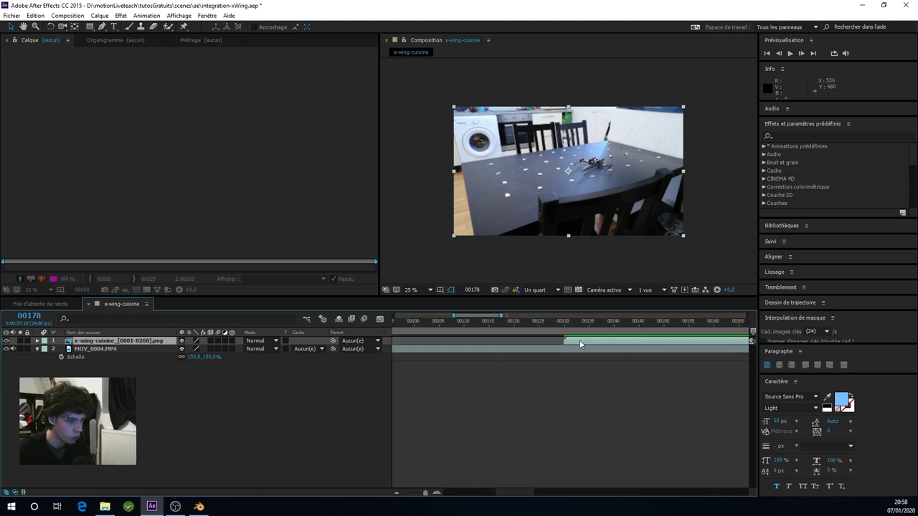
left_click(543, 323)
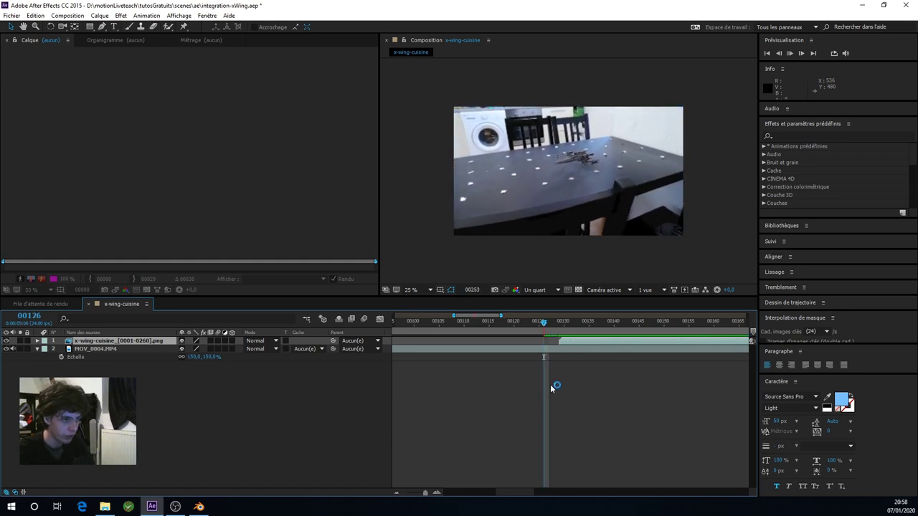
key("semicolon")
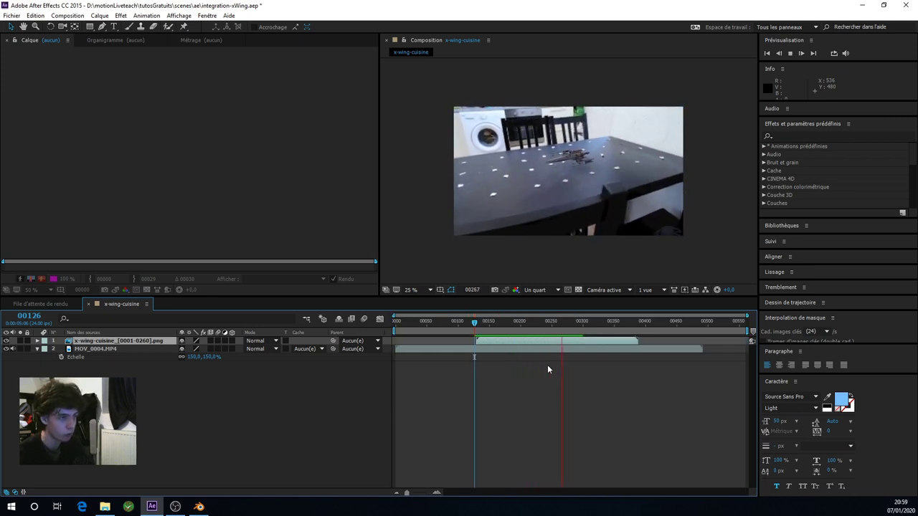
left_click(472, 330)
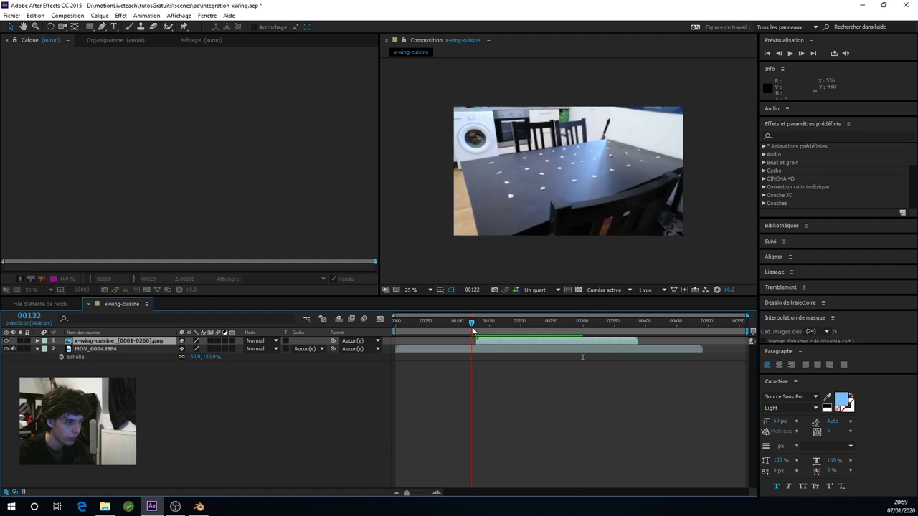
left_click_drag(471, 329, 475, 327)
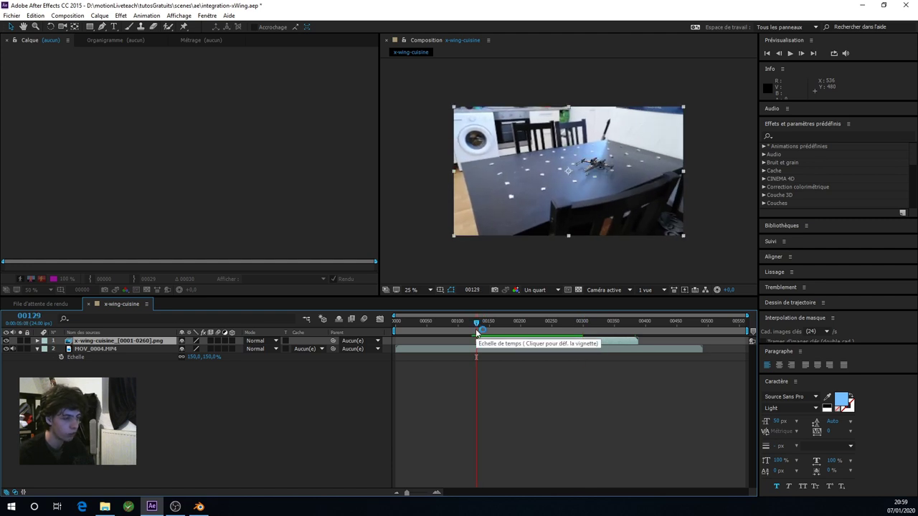
Set the work area to run from frame 129 to frame 402
left_click(481, 349)
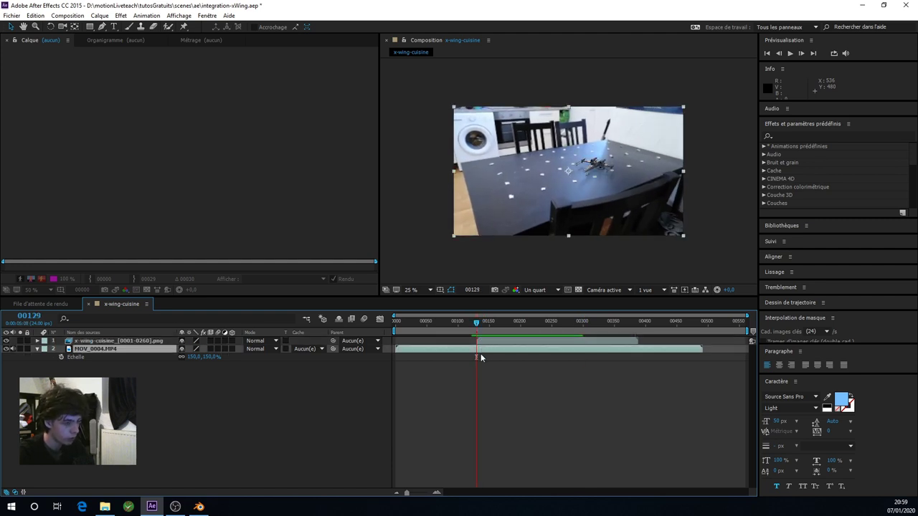
key("b")
mouse_move(621, 324)
left_mouse_down()
mouse_move(646, 328)
mouse_move(475, 339)
left_mouse_up()
key("n")
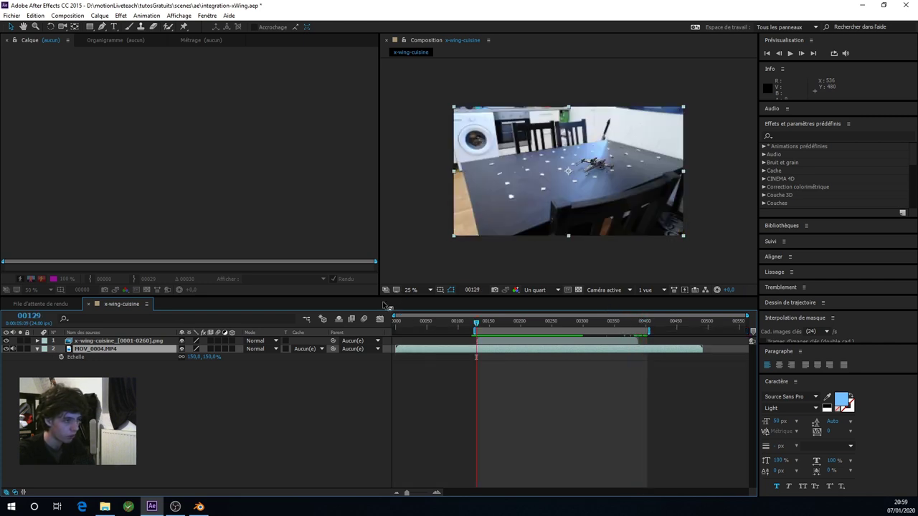
left_click_drag(385, 296, 380, 351)
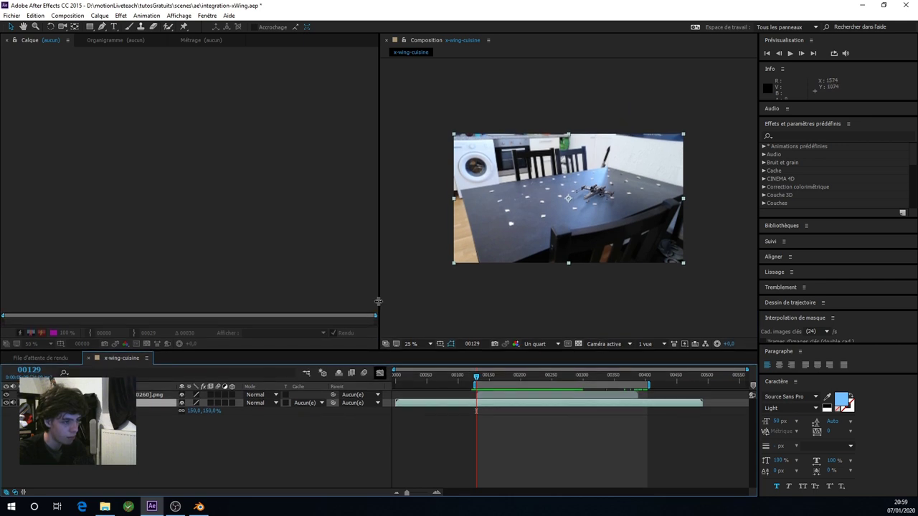
Widen the viewer, zoom the composite to 50% and set full (Intégrale) resolution
left_click_drag(380, 297, 265, 297)
key("period")
key("period")
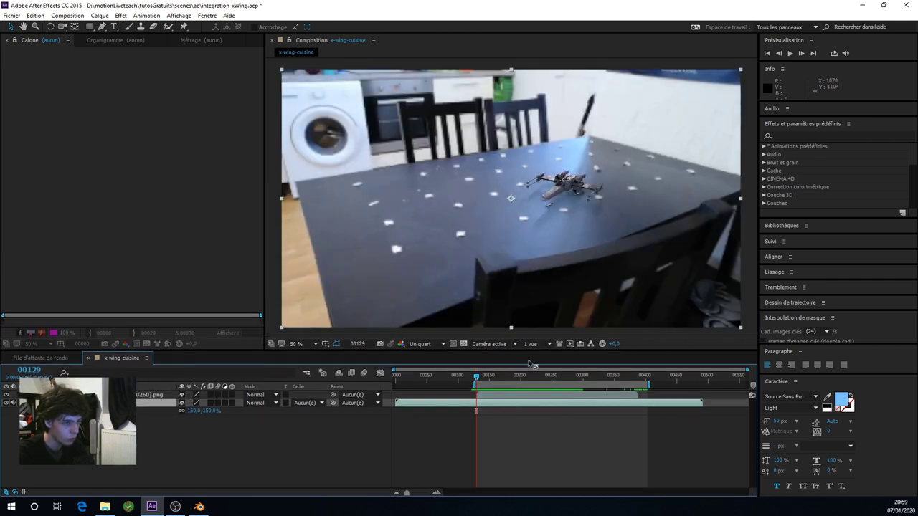
left_click(423, 343)
left_click(430, 376)
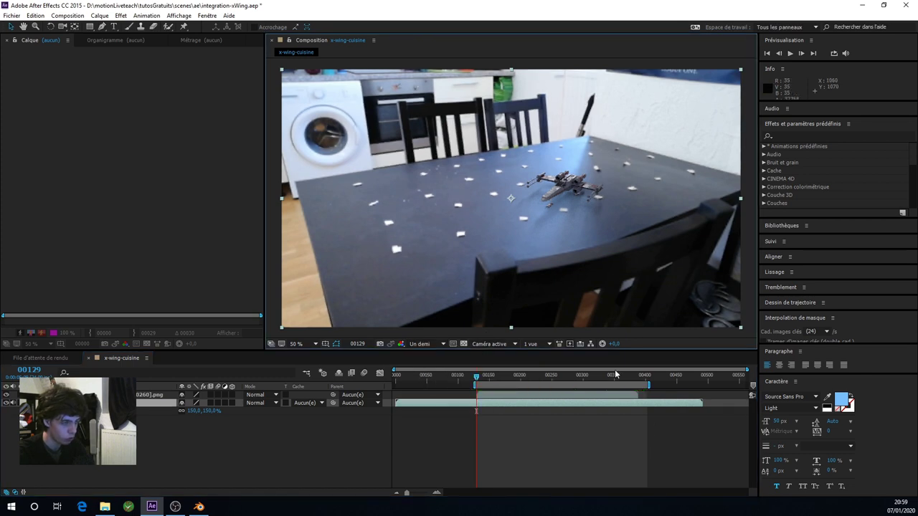
left_click(434, 344)
left_click(432, 368)
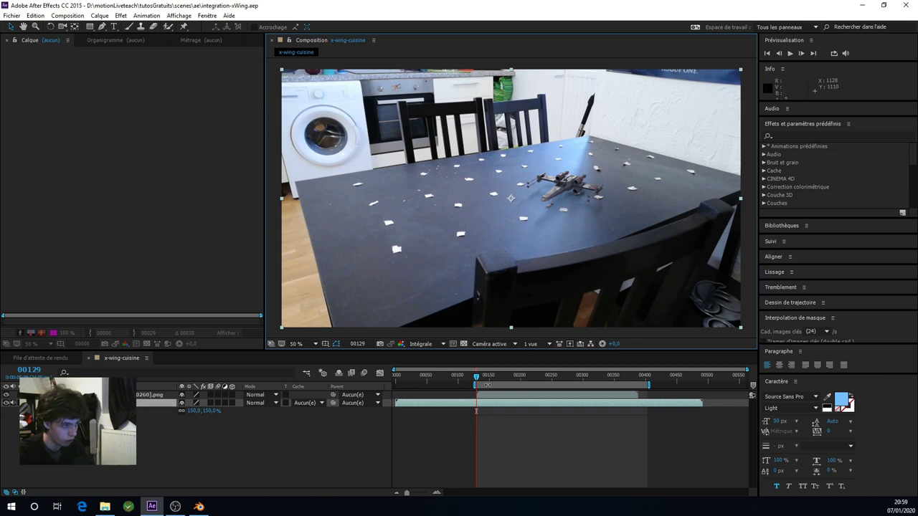
Play the shot from frame 168, settle on frame 229 and select the X-wing layer
left_click(501, 376)
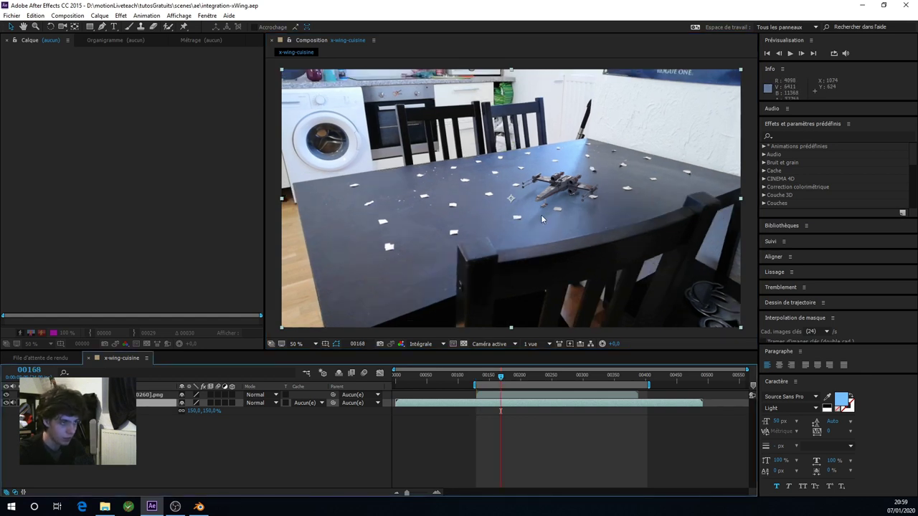
key("space")
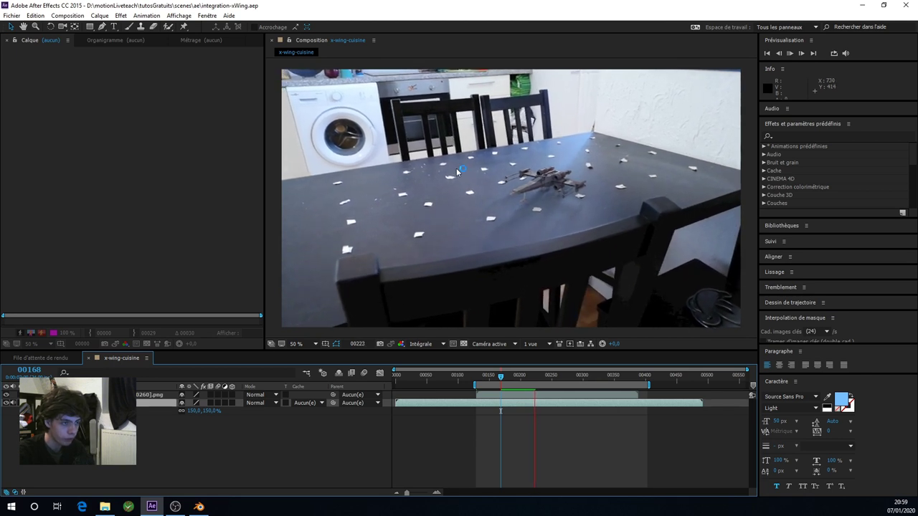
left_click(579, 269)
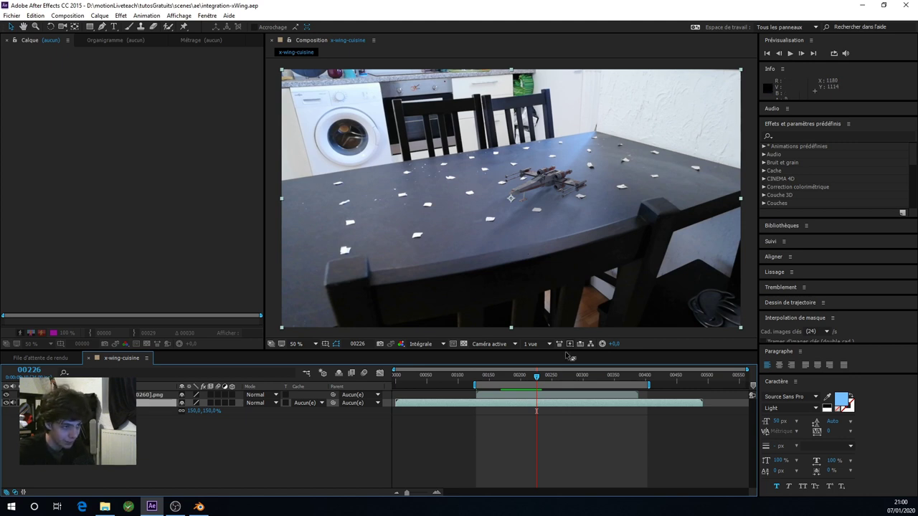
left_click_drag(538, 380, 539, 381)
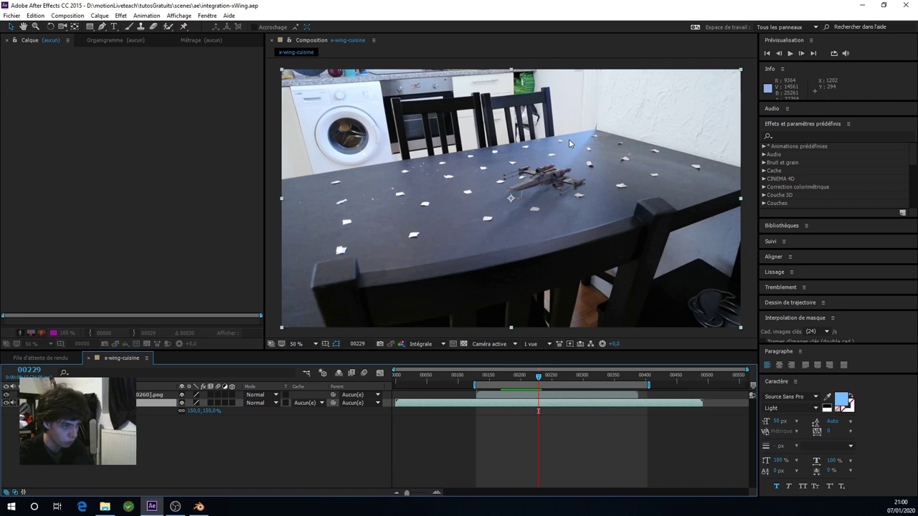
left_click(180, 466)
left_click(150, 394)
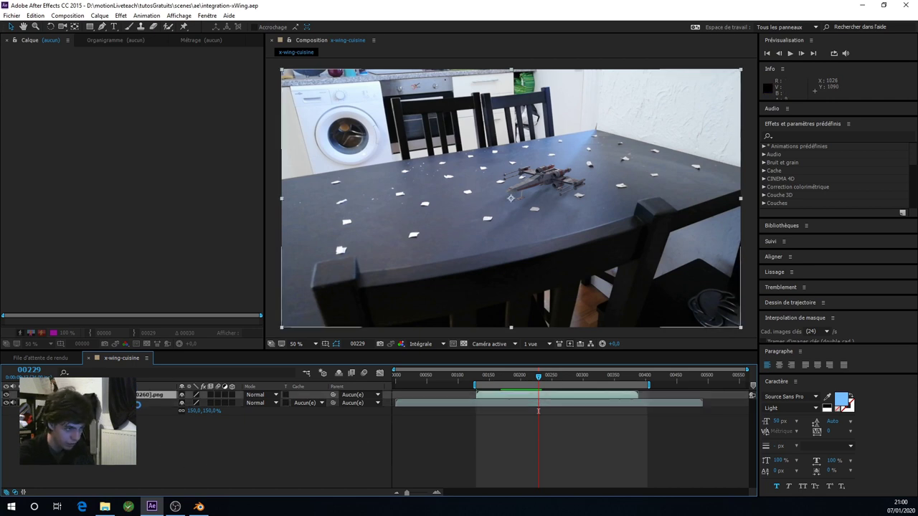
left_click(94, 207)
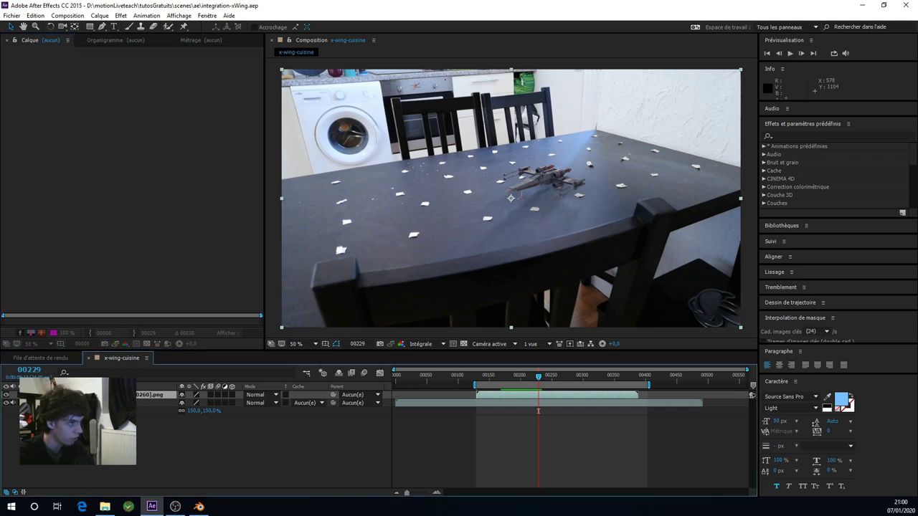
Apply the Mosaïque effect to the X-wing layer and dock Effect Controls beside the composition
right_click(112, 396)
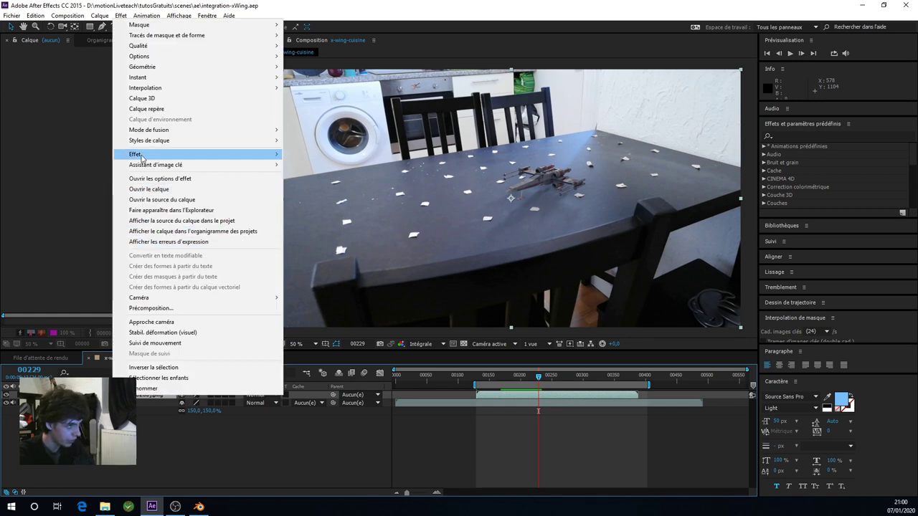
mouse_move(237, 154)
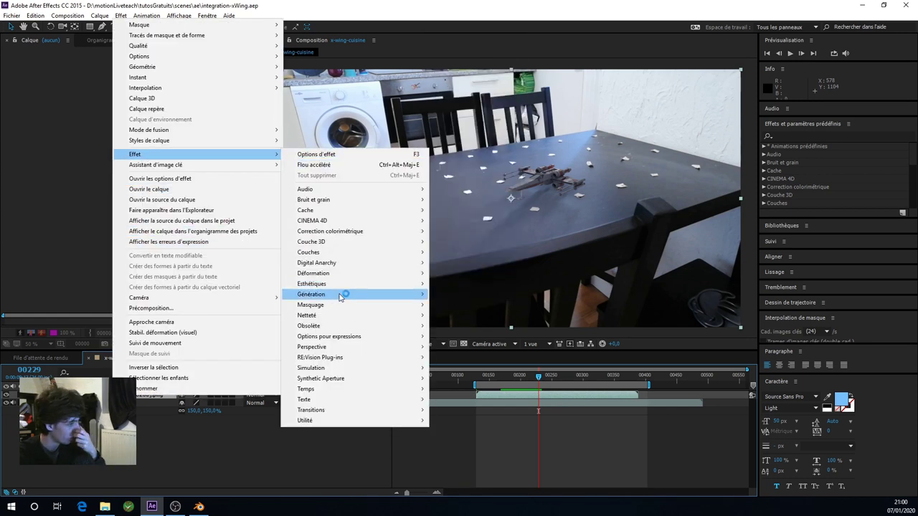
mouse_move(341, 297)
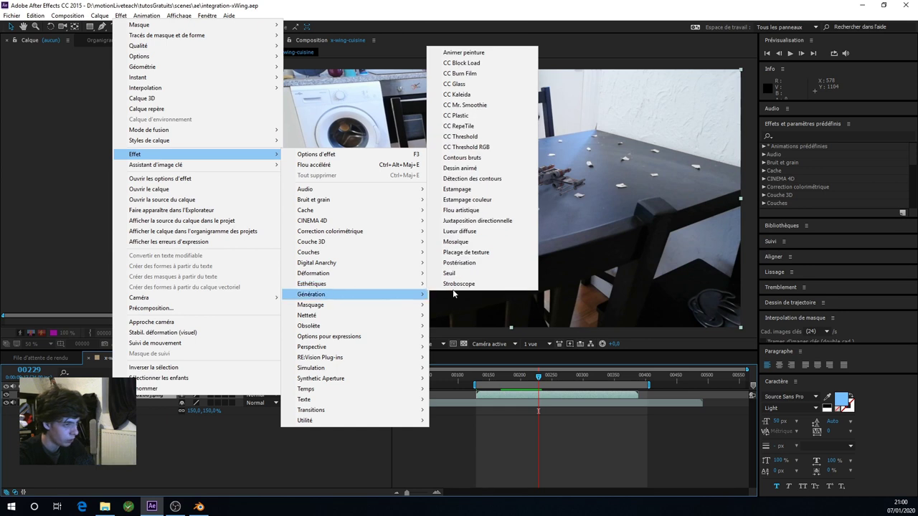
left_click(475, 241)
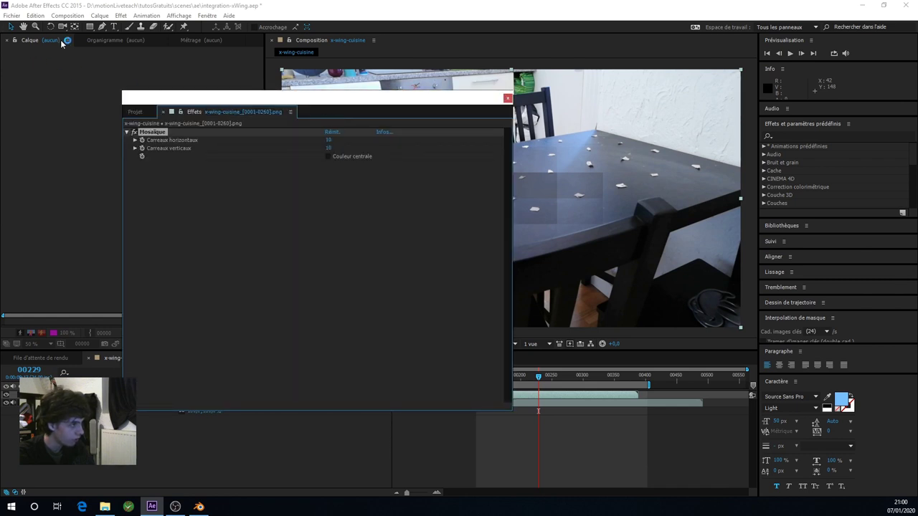
left_click_drag(85, 41, 50, 42)
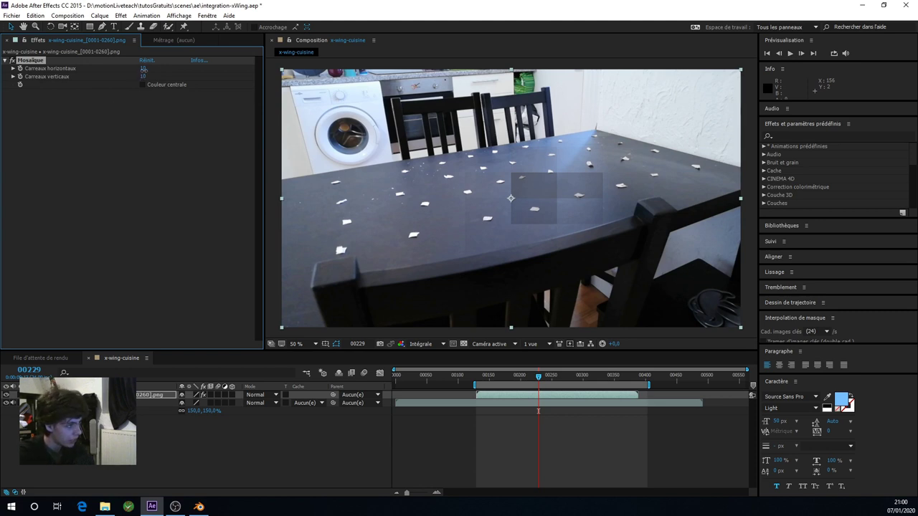
type("15")
Set Mosaïque to 1280 horizontal and 720 vertical tiles
key("Return")
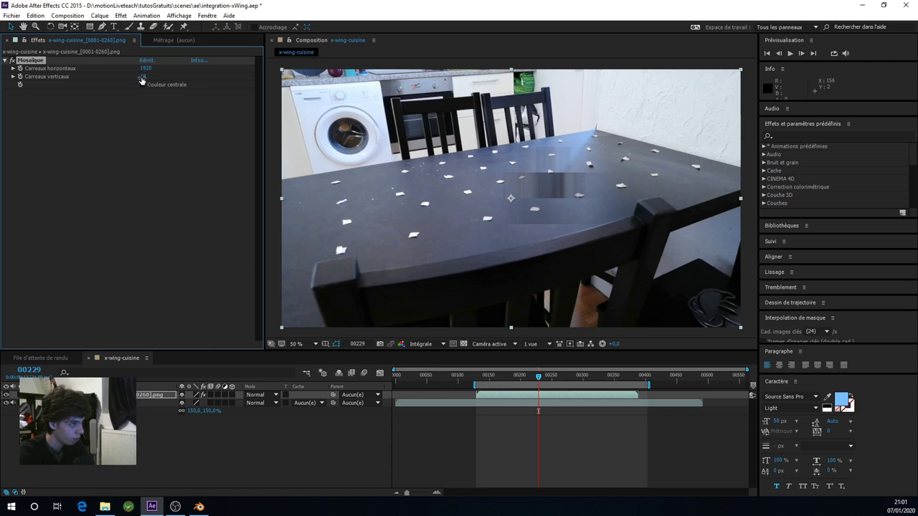
type("1280")
key("Return")
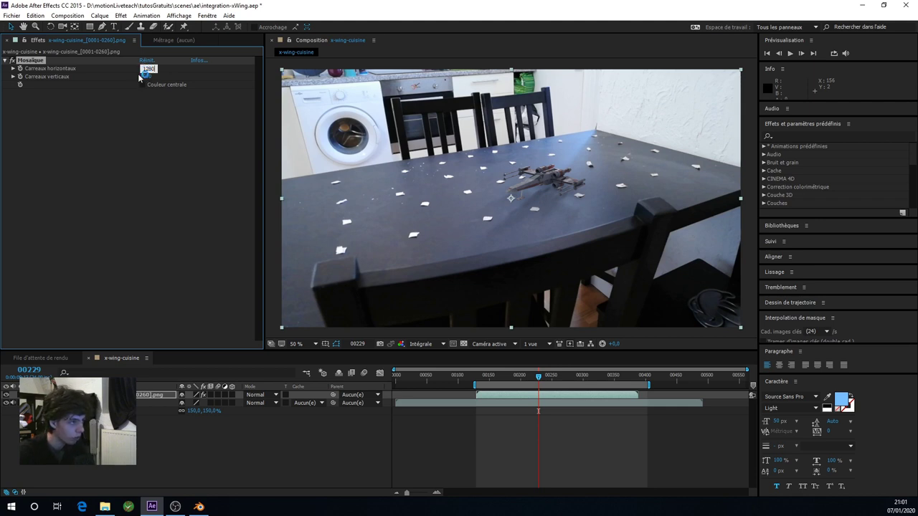
left_click(141, 76)
type("720")
key("Return")
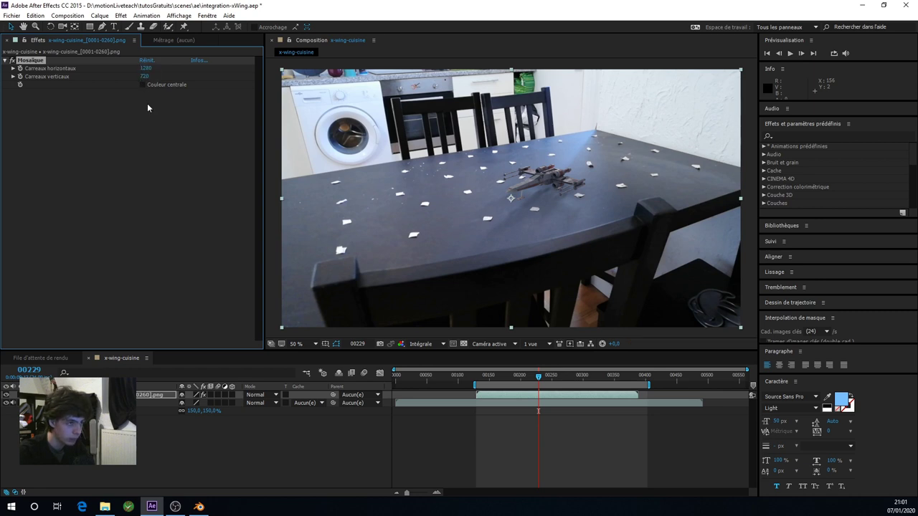
Zoom in and pan around the X-wing at frame 156 to check the pixelation
scroll(503, 175, "up", 3)
scroll(537, 168, "up", 2)
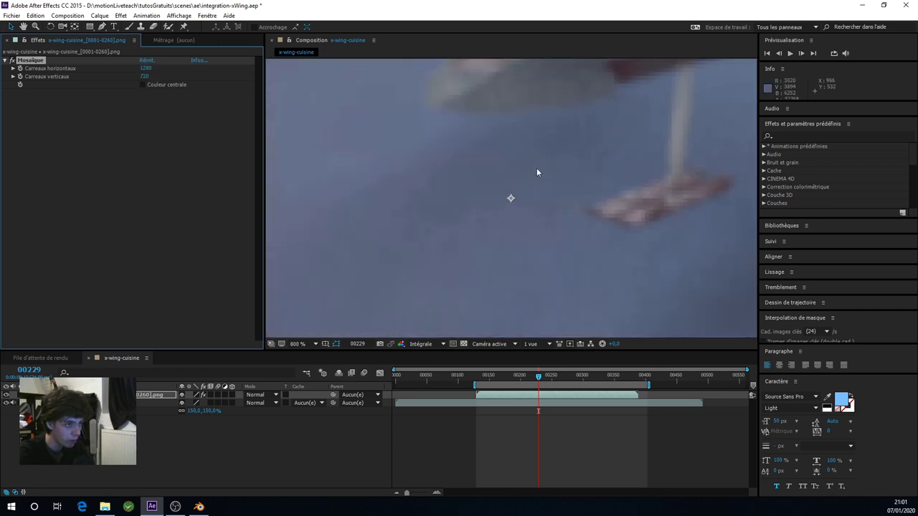
scroll(534, 177, "up", 1)
left_click_drag(534, 177, 511, 202)
left_click_drag(453, 233, 452, 238)
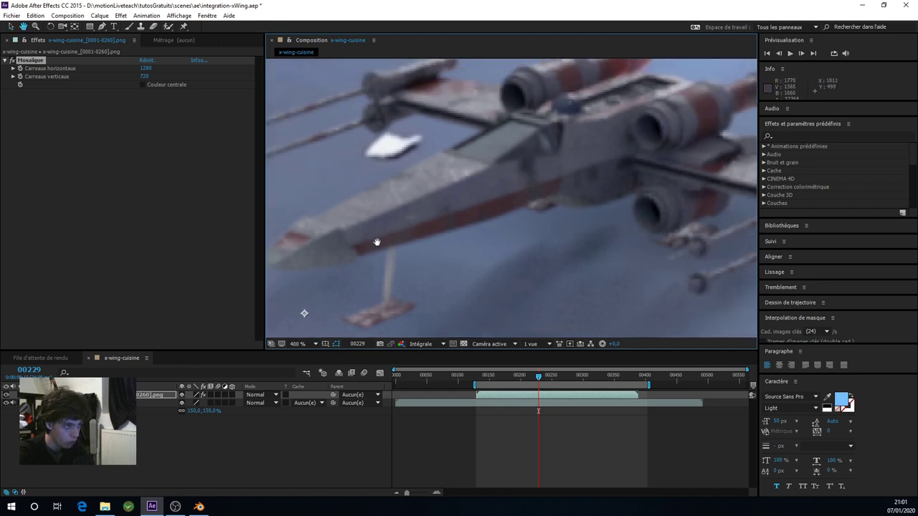
scroll(462, 231, "up", 2)
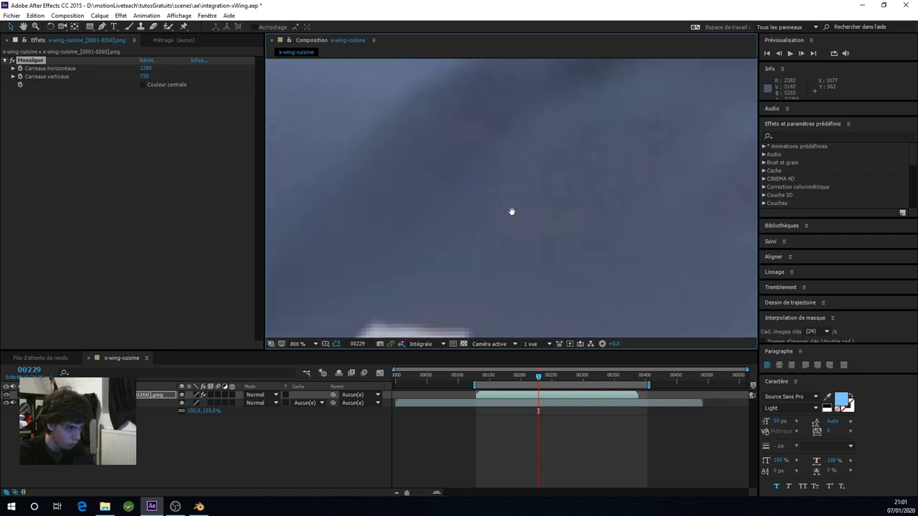
scroll(512, 211, "down", 1)
scroll(512, 293, "down", 1)
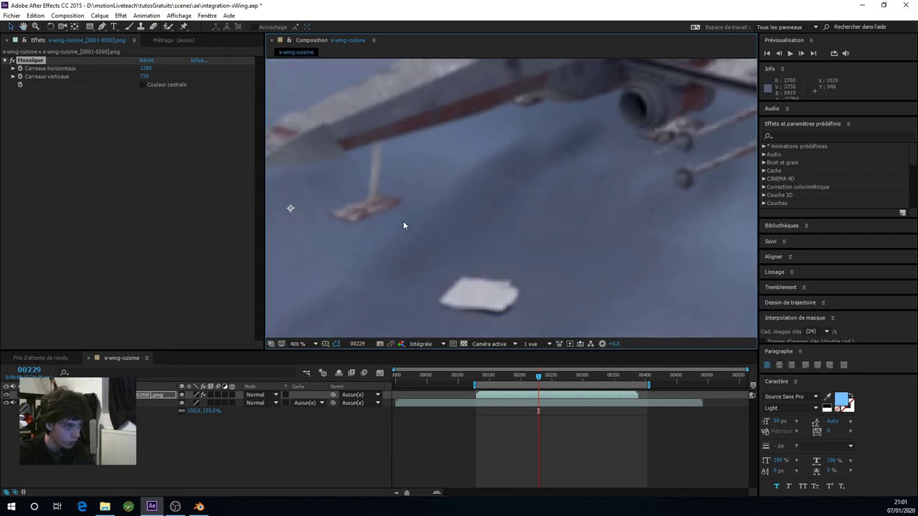
left_click(493, 375)
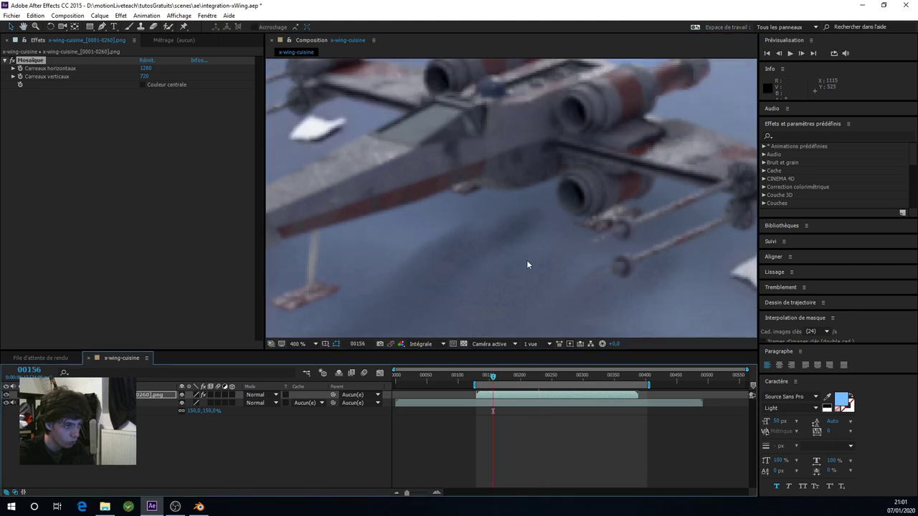
scroll(517, 186, "down", 2)
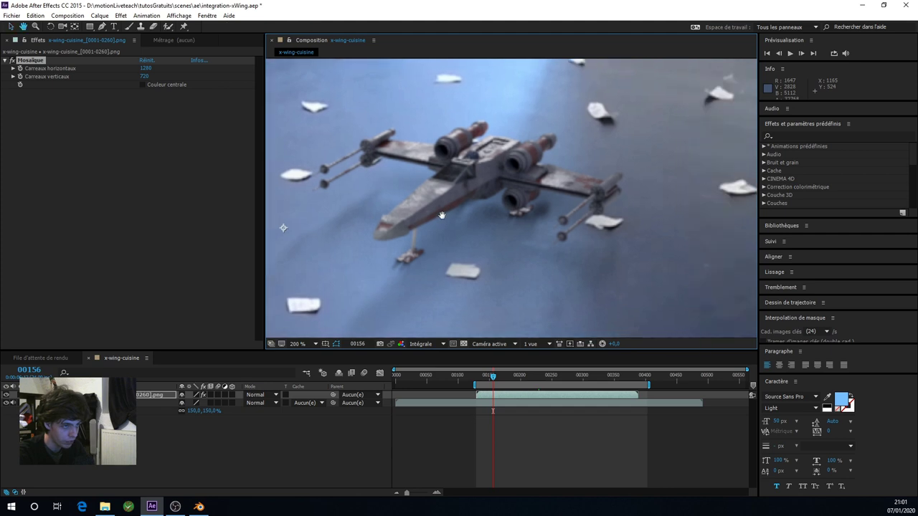
scroll(462, 222, "up", 2)
scroll(484, 219, "down", 2)
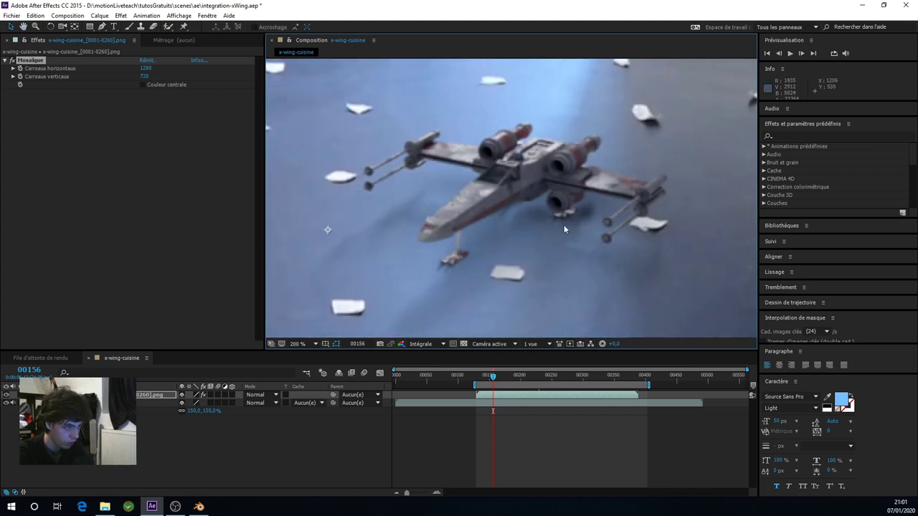
Collapse the Mosaïque effect settings in Effect Controls
left_click(6, 62)
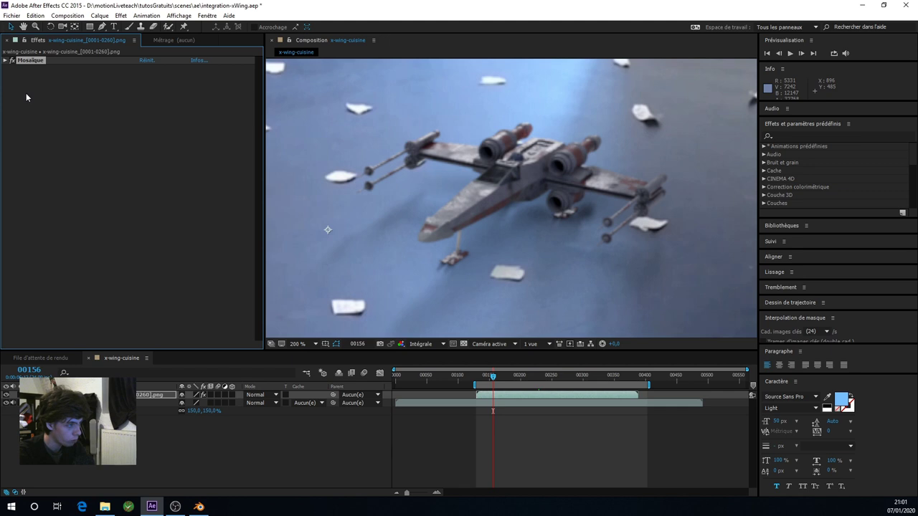
left_click(5, 61)
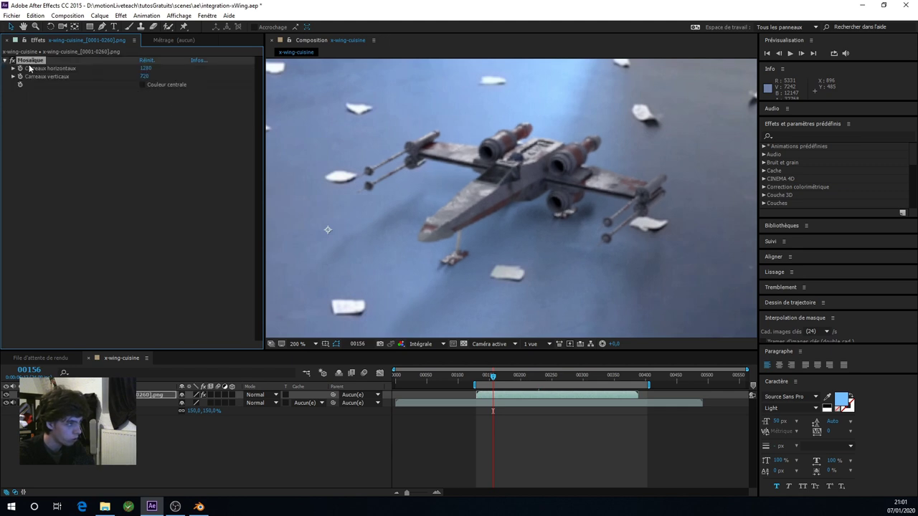
left_click(6, 62)
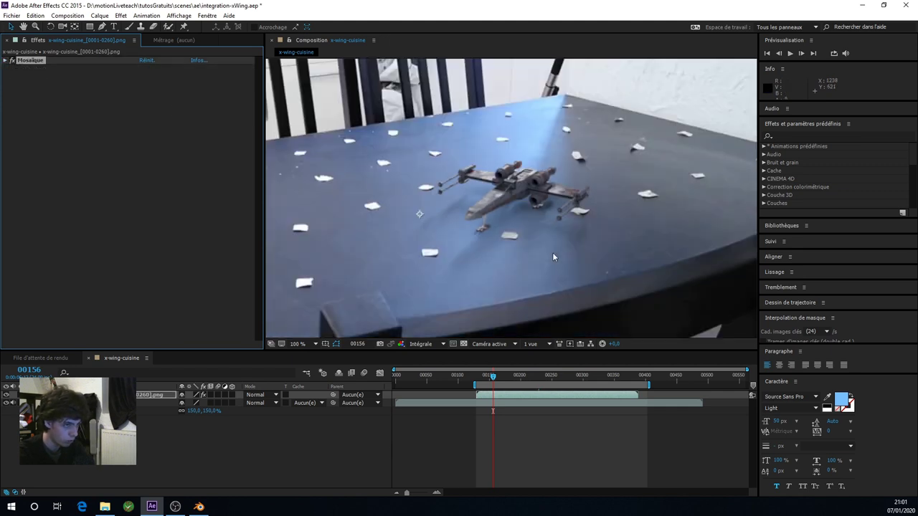
scroll(525, 165, "up", 2)
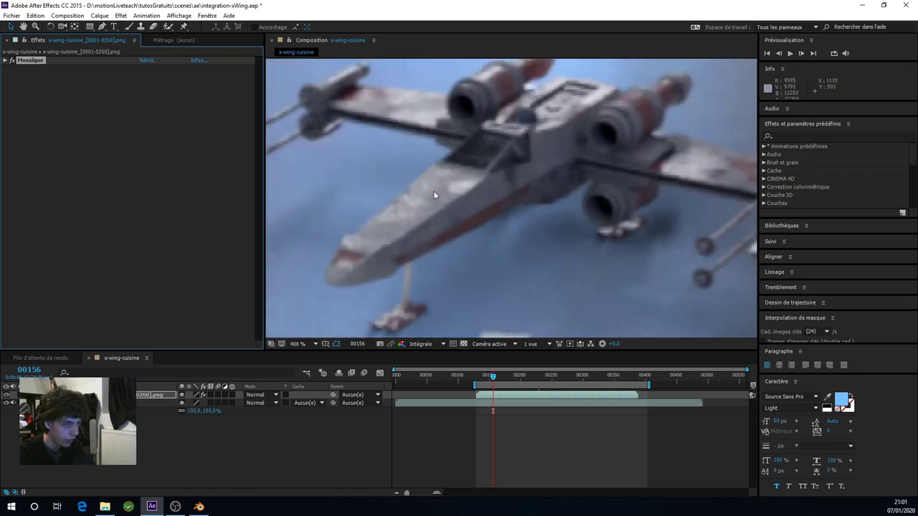
scroll(427, 206, "down", 2)
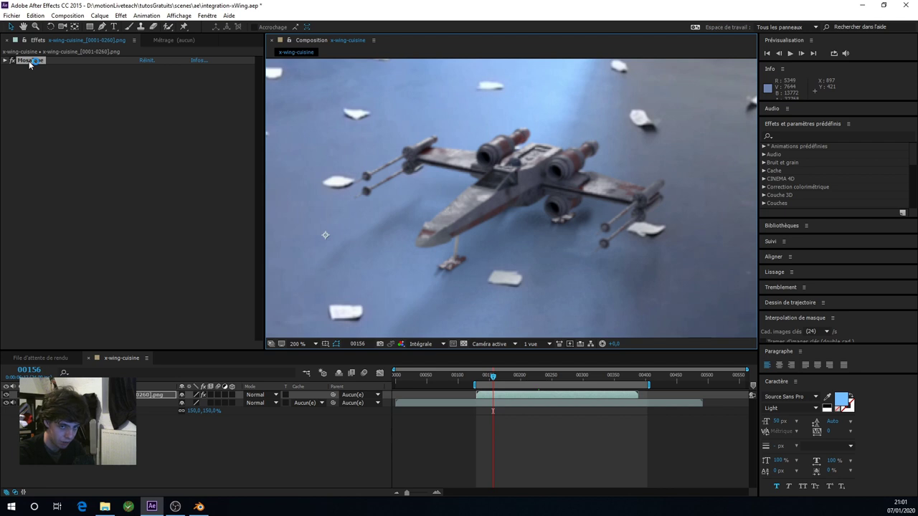
Add the Flou accéléré blur effect to the X-wing layer
right_click(59, 125)
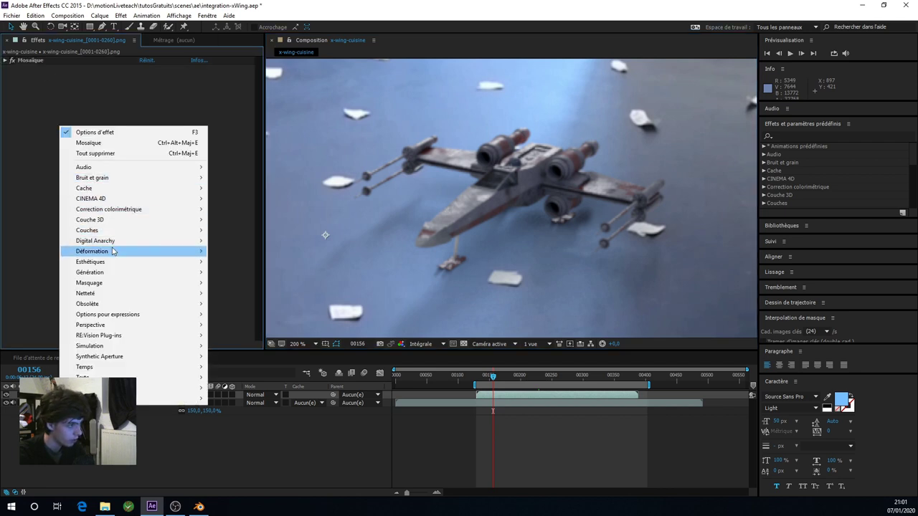
mouse_move(154, 301)
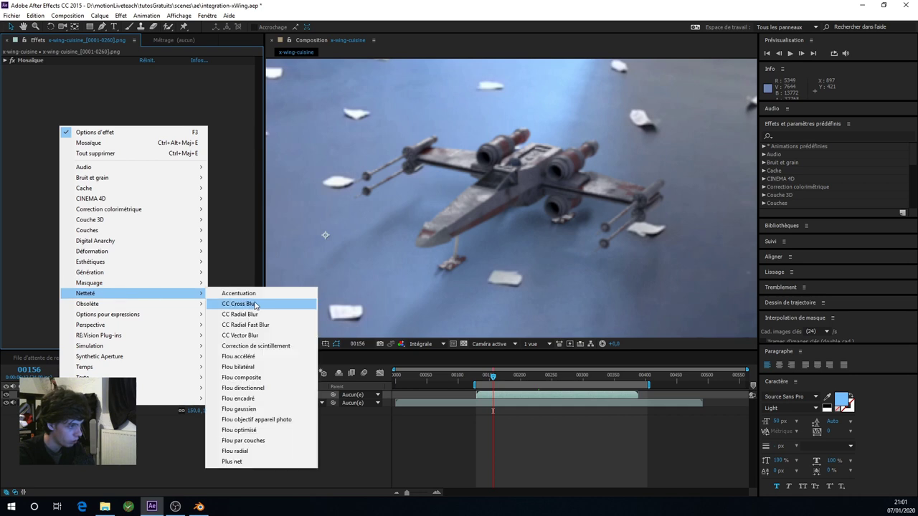
left_click(284, 358)
scroll(484, 182, "up", 4)
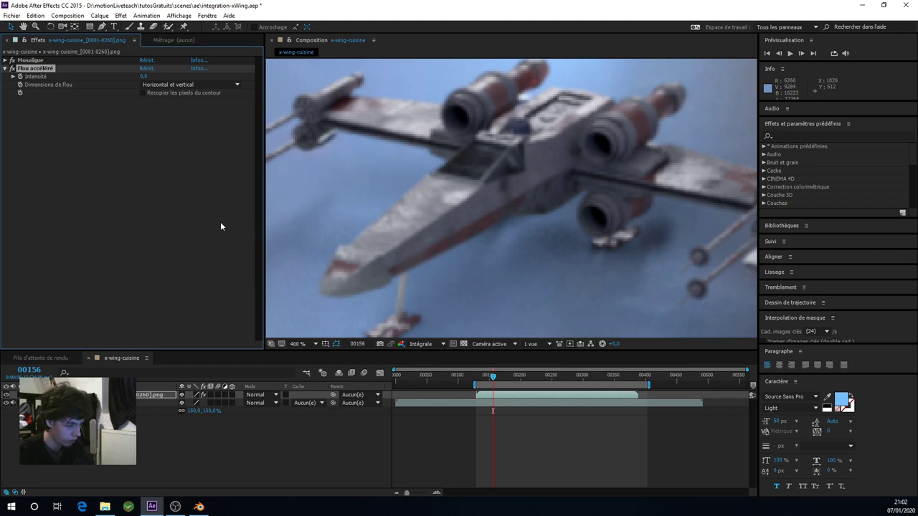
Set the Flou accéléré Intensité to 0,7, zooming in to check the softening
left_click(144, 77)
type(",5")
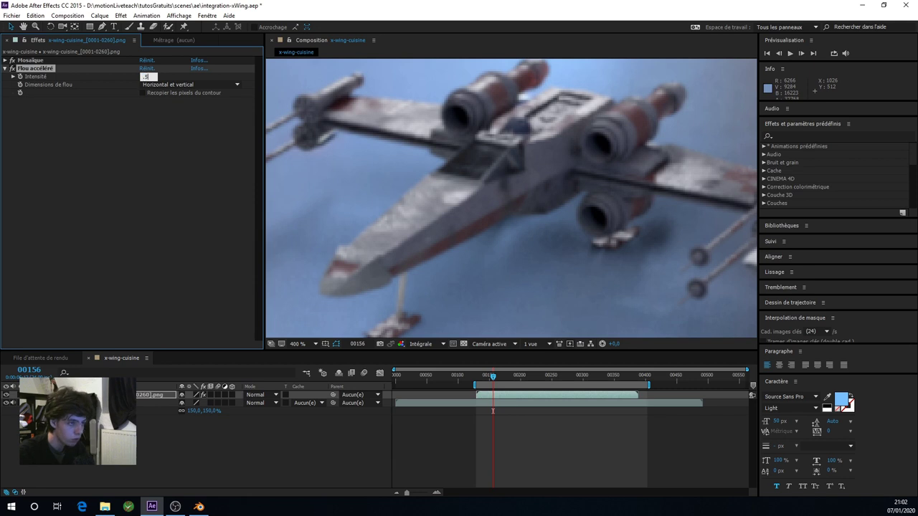
key("Return")
scroll(408, 183, "down", 2)
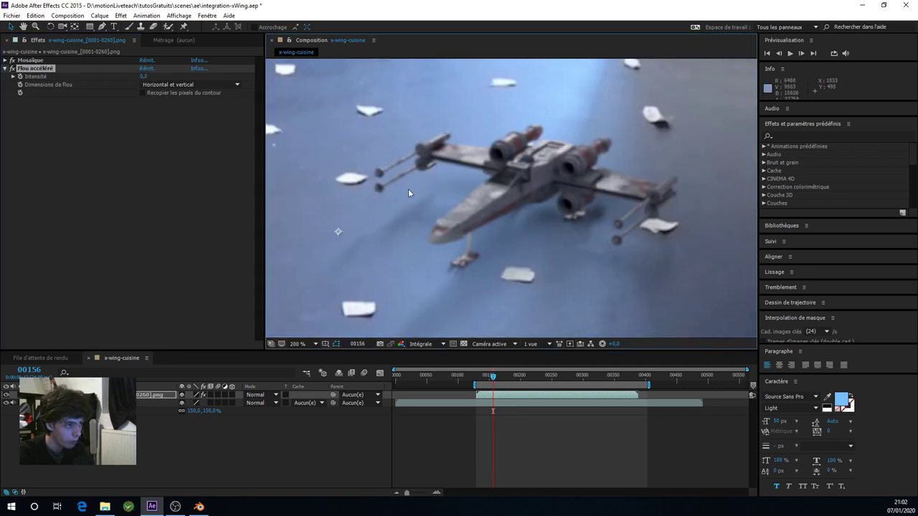
scroll(408, 189, "up", 1)
scroll(369, 194, "up", 1)
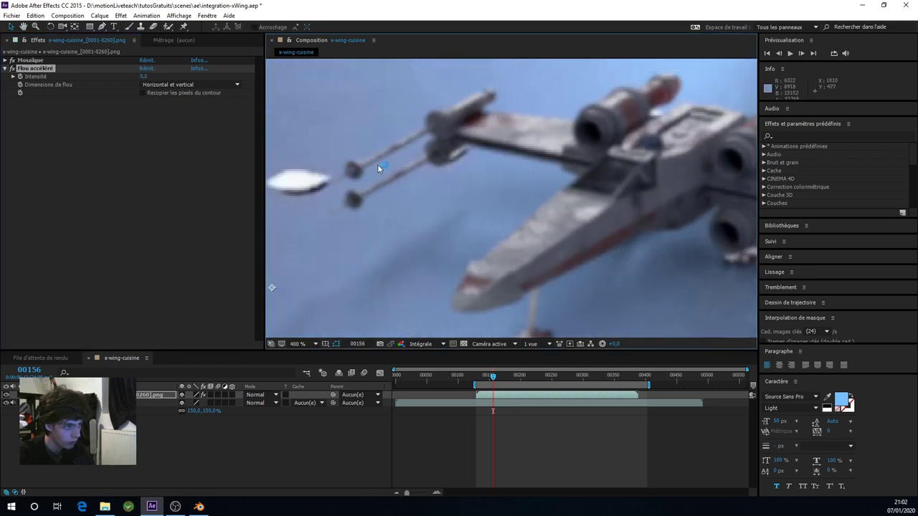
left_click(147, 76)
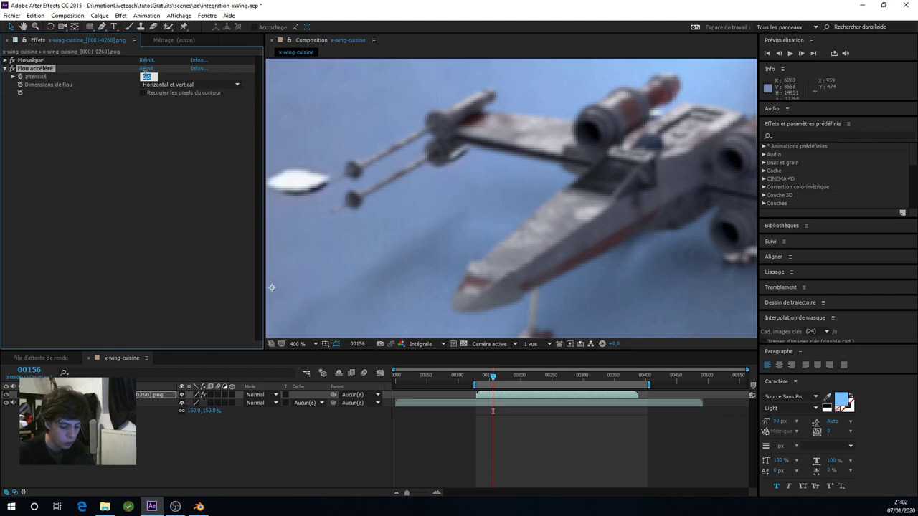
key("Return")
scroll(525, 237, "down", 2)
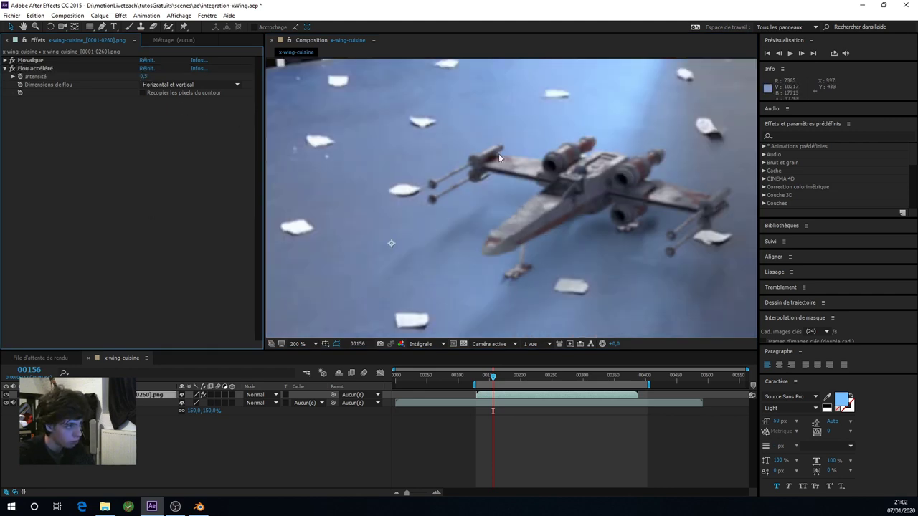
left_click(146, 77)
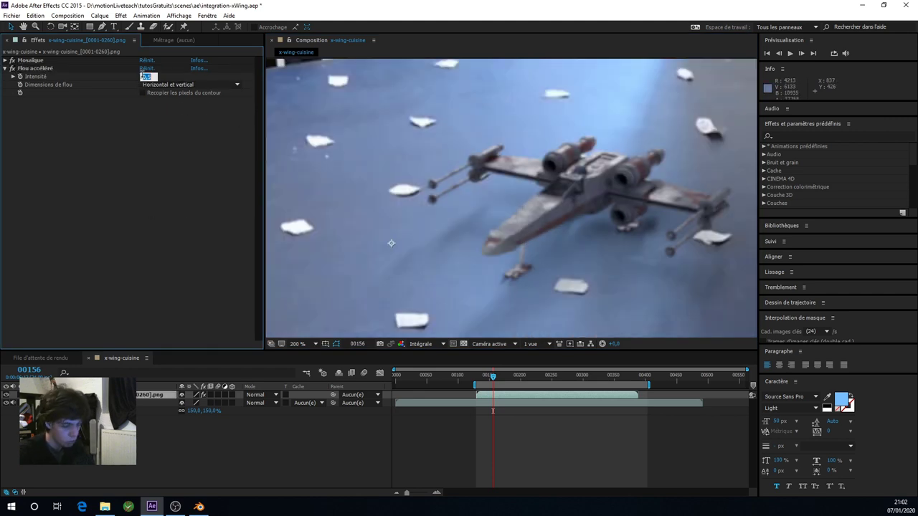
type(",7")
key("Return")
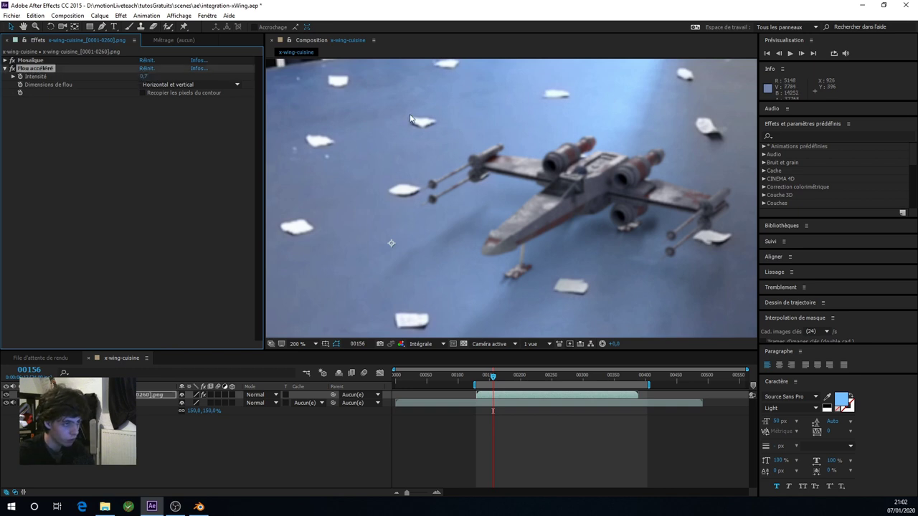
scroll(554, 185, "down", 2)
scroll(554, 185, "down", 1)
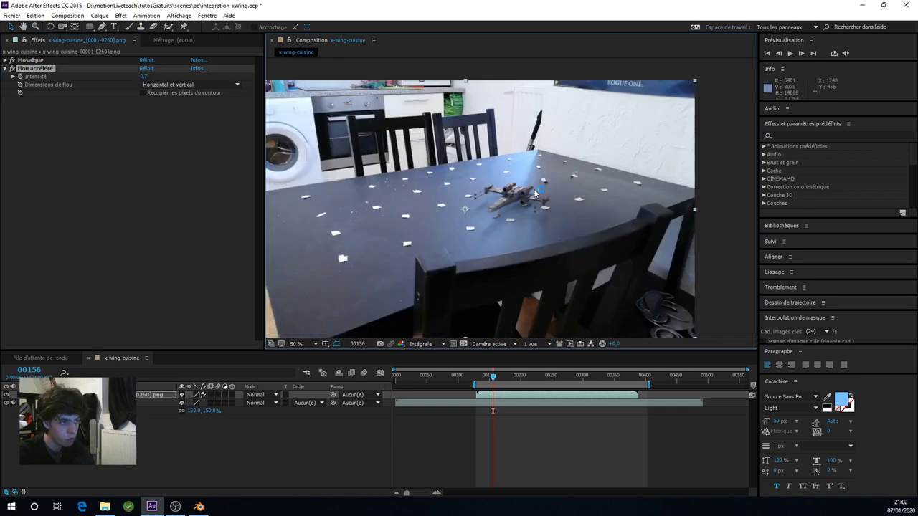
scroll(538, 194, "up", 2)
scroll(481, 164, "up", 2)
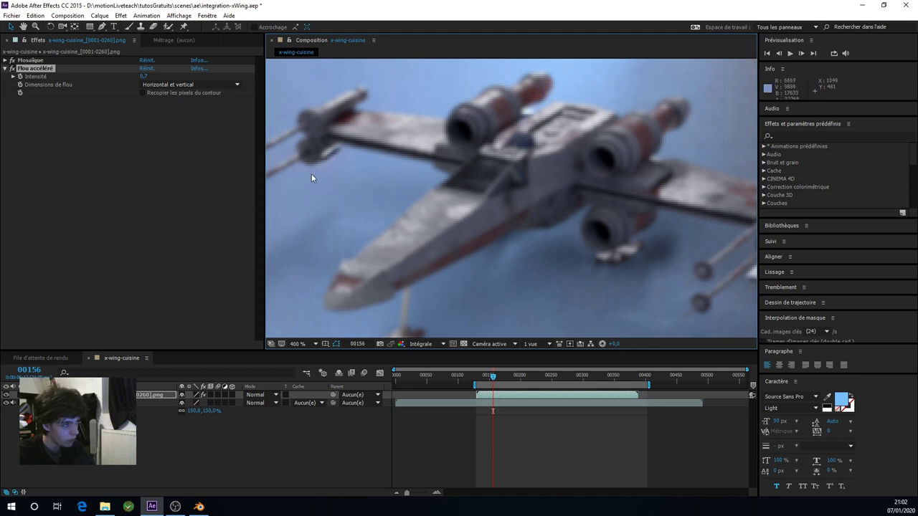
Deselect and collapse the Flou accéléré settings in Effect Controls
left_click(213, 186)
left_click(5, 68)
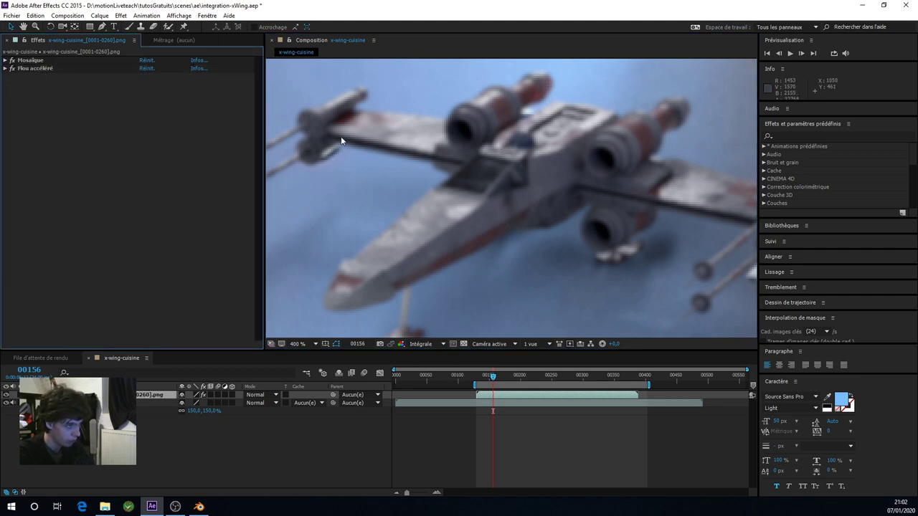
scroll(417, 185, "down", 3)
scroll(470, 198, "up", 3)
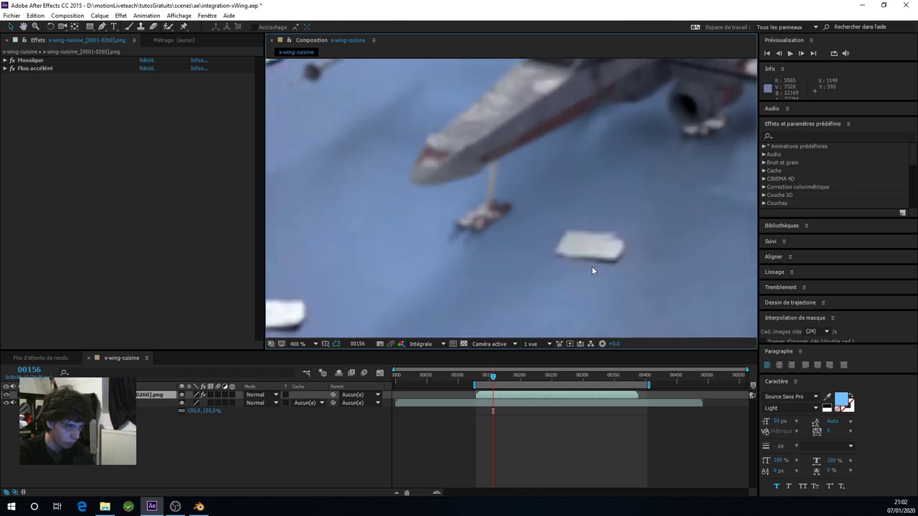
Add the Netteté > Plus net sharpen effect to the X-wing layer and scrub its intensity
right_click(64, 141)
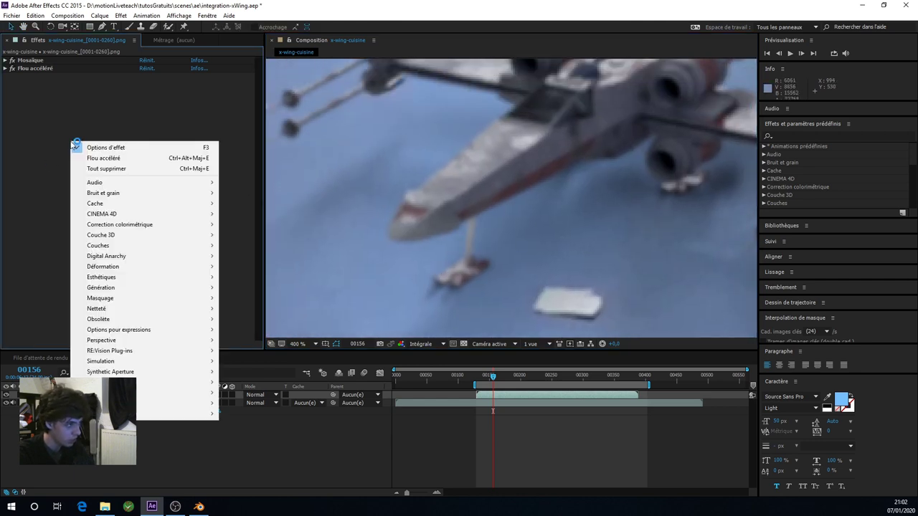
mouse_move(137, 246)
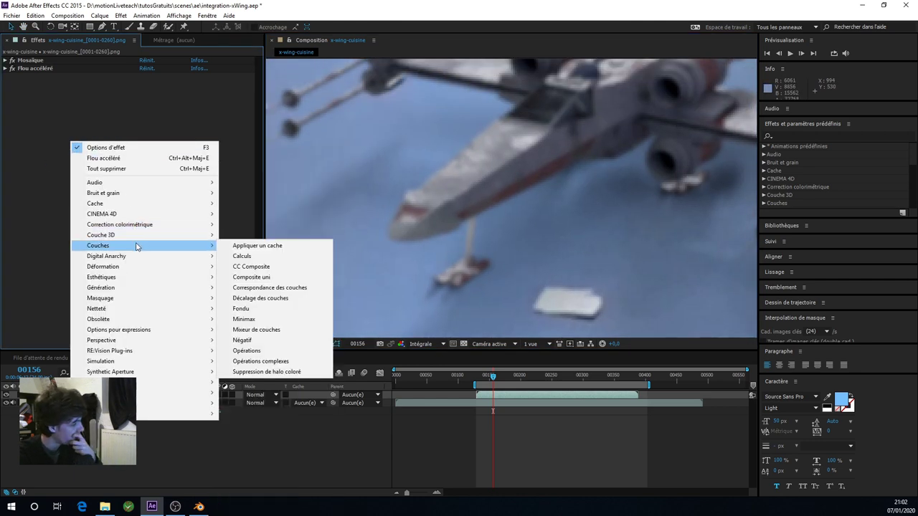
mouse_move(135, 309)
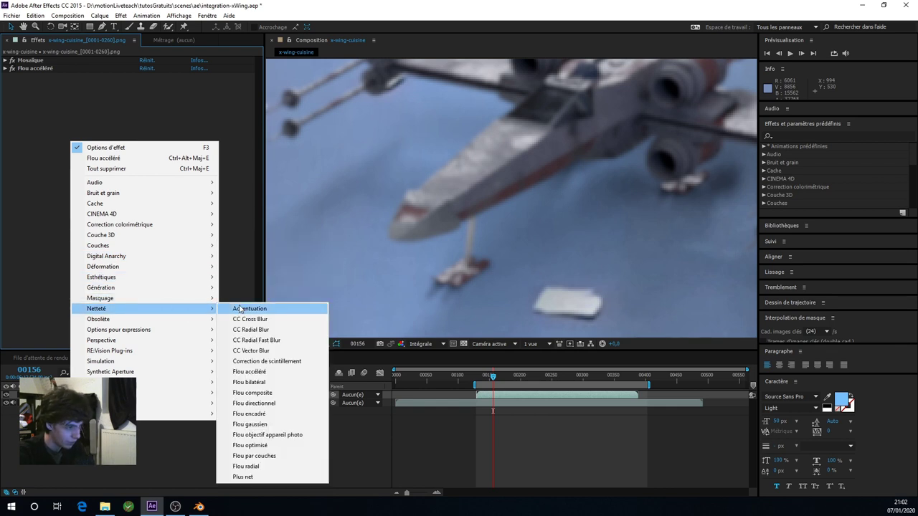
left_click(244, 477)
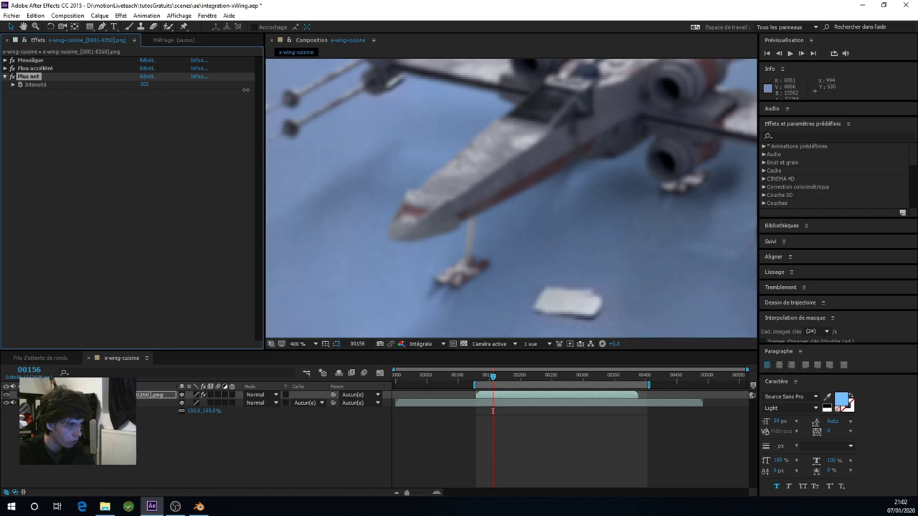
left_click_drag(141, 85, 187, 90)
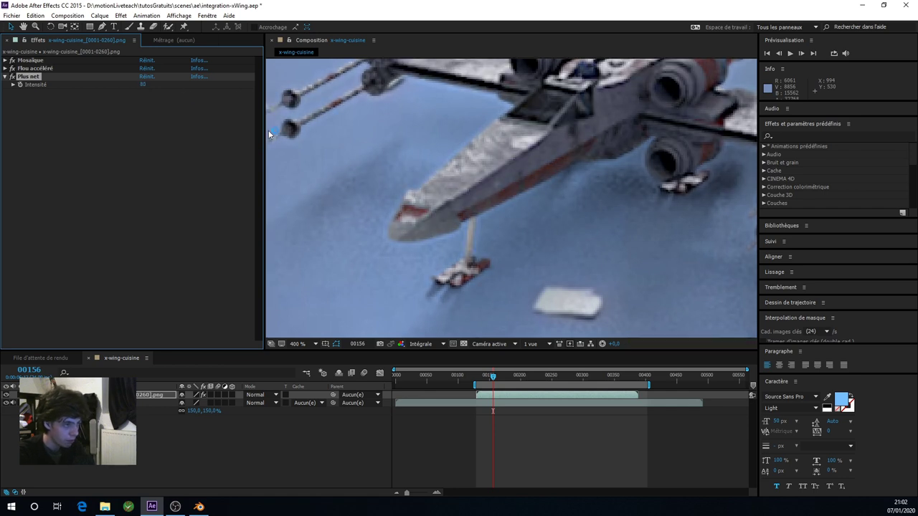
scroll(414, 157, "down", 4)
scroll(302, 127, "up", 4)
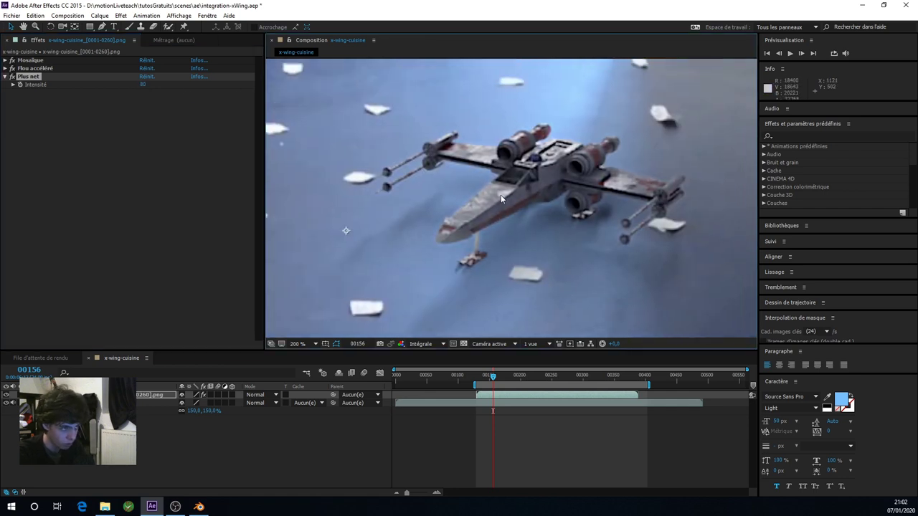
mouse_move(143, 85)
left_mouse_down()
mouse_move(110, 90)
mouse_move(131, 91)
left_mouse_up()
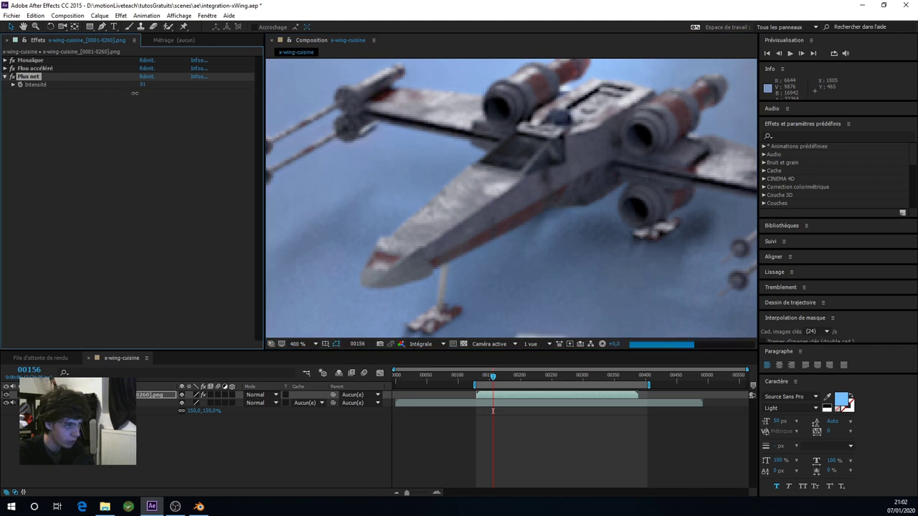
Set the Plus net intensity to 45
scroll(473, 206, "down", 4)
scroll(588, 209, "up", 4)
scroll(554, 213, "down", 4)
scroll(531, 191, "up", 4)
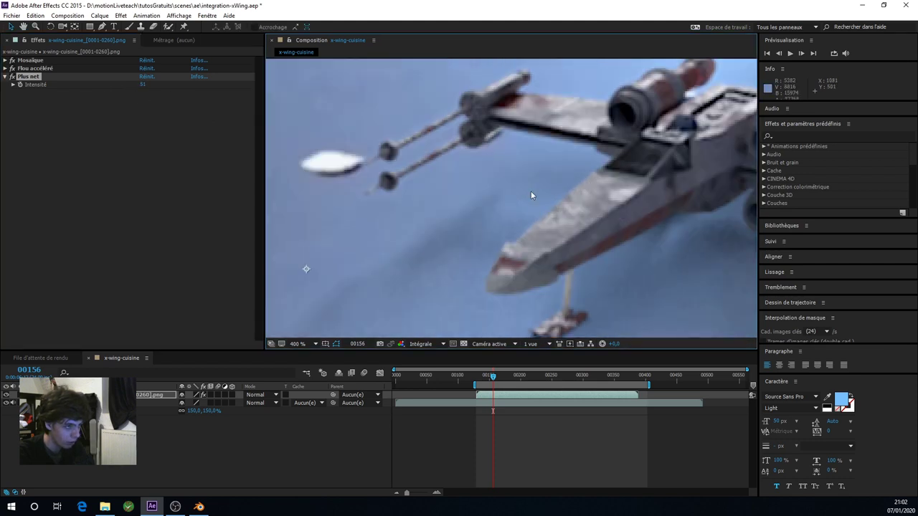
left_click(143, 86)
type("45")
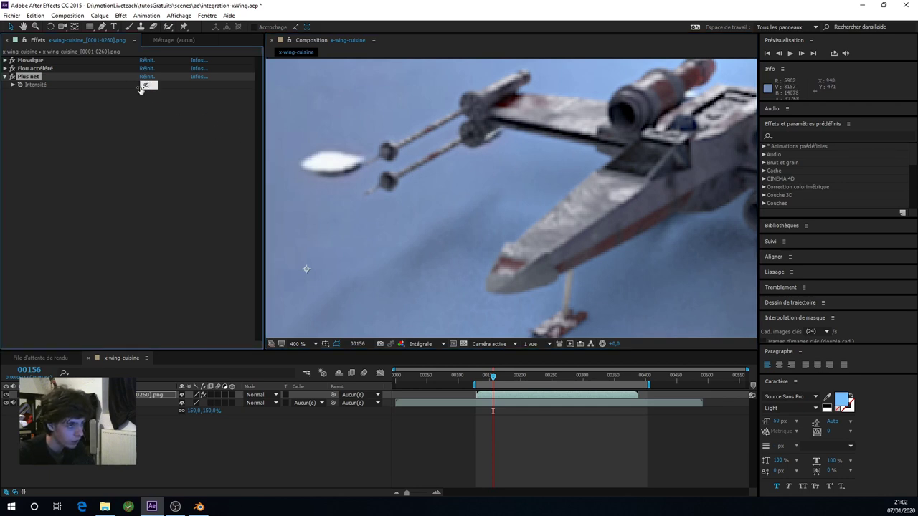
key("Return")
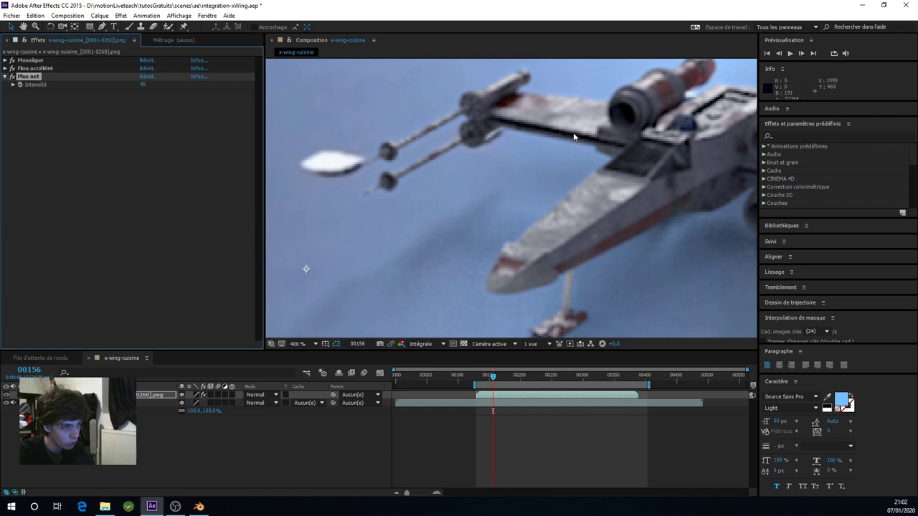
Lower the Flou accéléré intensity to 0,5
left_click(46, 68)
left_click(5, 68)
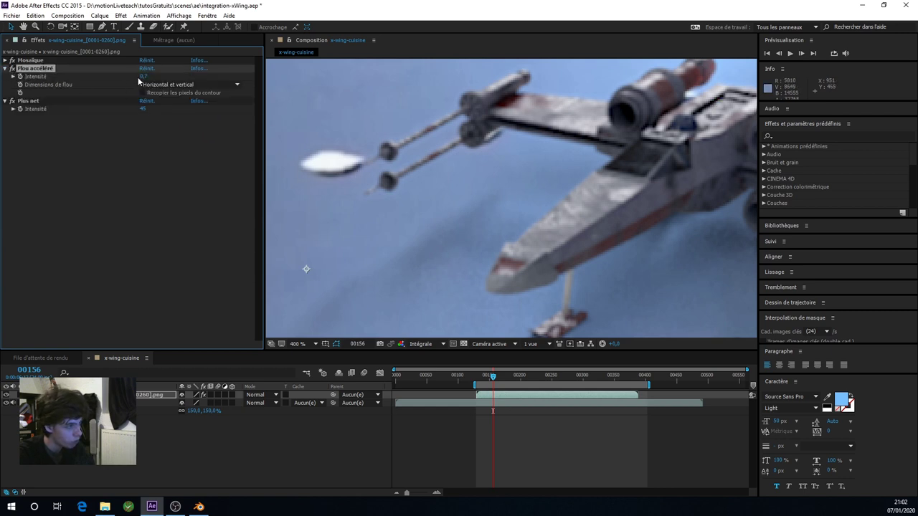
left_click(143, 76)
type("0,5")
key("Return")
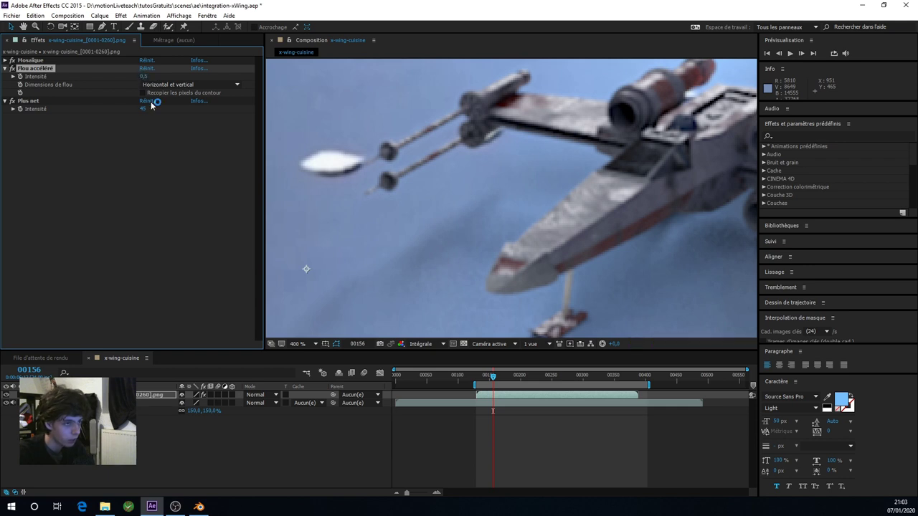
Set the Plus net intensity to 40
left_click(145, 108)
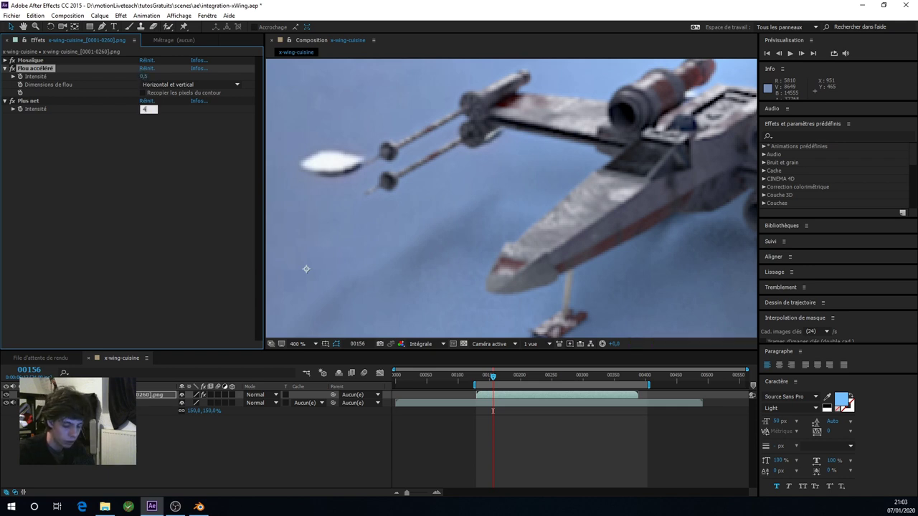
key("Return")
scroll(508, 214, "down", 2)
scroll(509, 215, "down", 1)
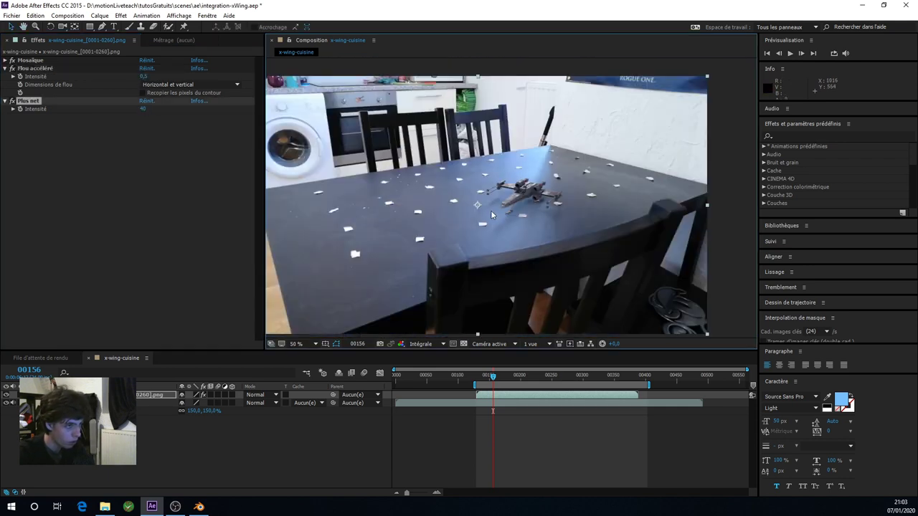
scroll(545, 242, "up", 3)
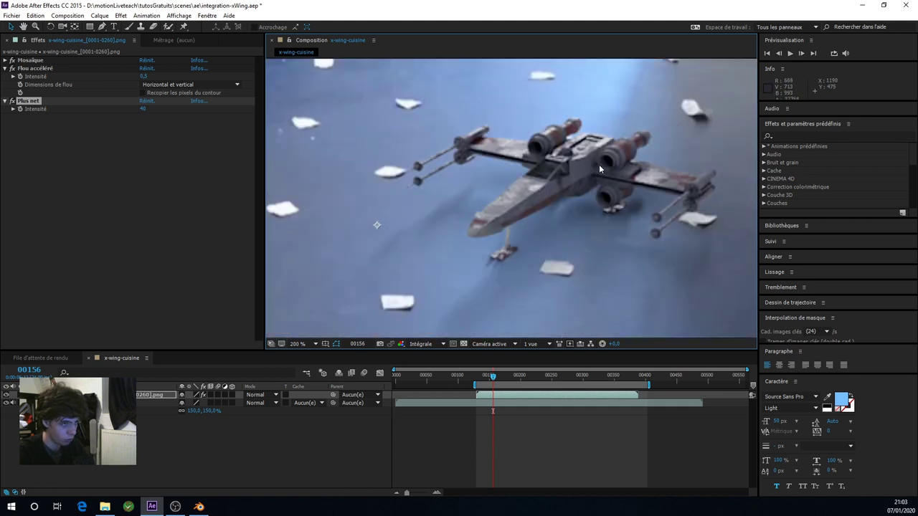
Collapse the blur and Plus net settings, then toggle Plus net and Mosaïque to compare the render
left_click(5, 68)
left_click(5, 76)
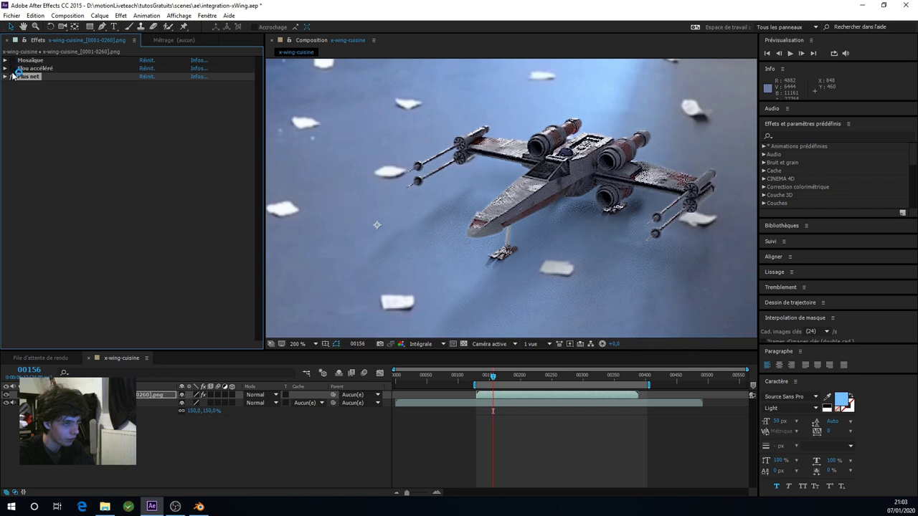
left_click(11, 76)
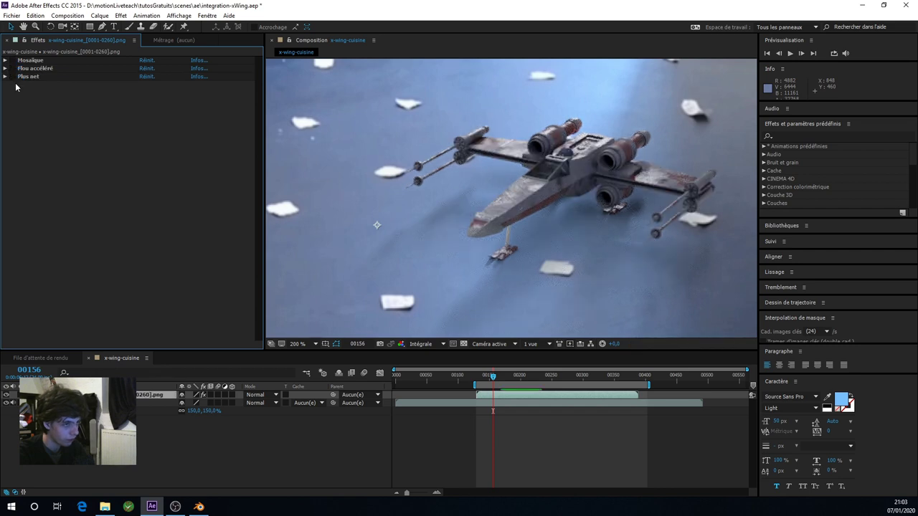
left_click(12, 60)
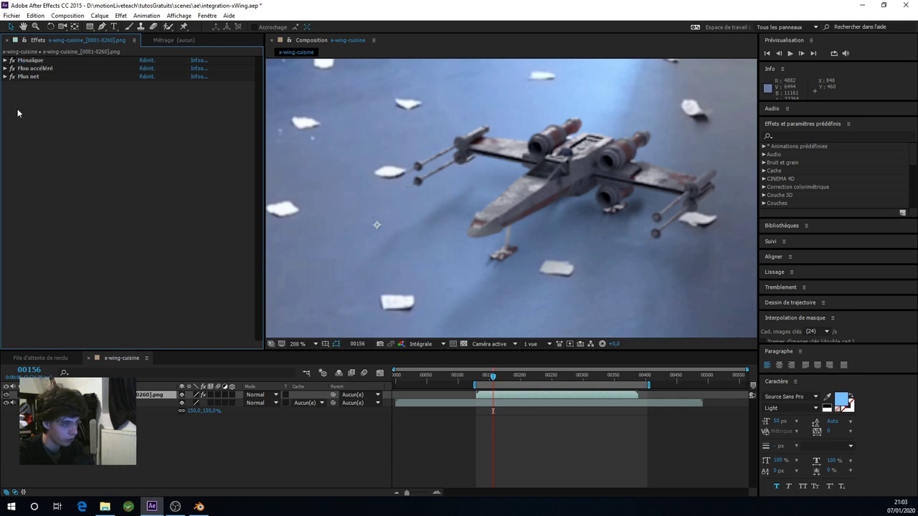
Lower the Flou accéléré intensity to 0,3
left_click(5, 68)
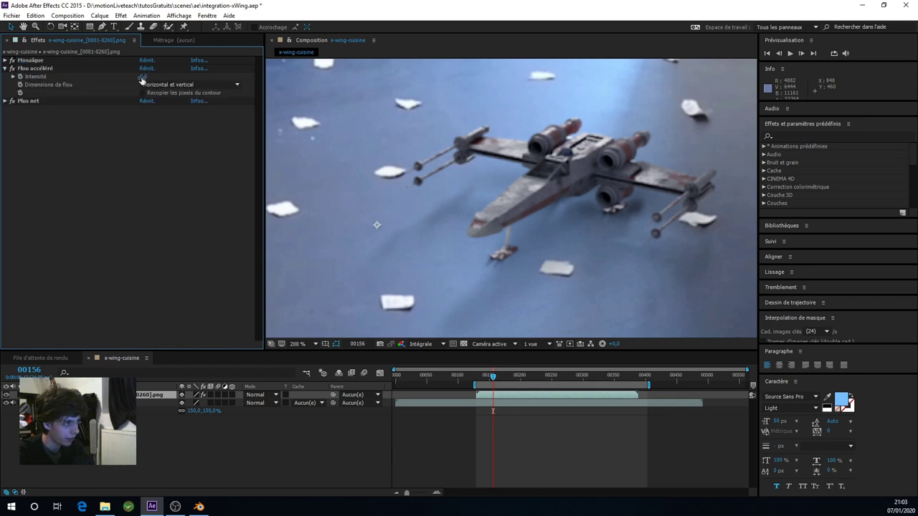
left_click(143, 76)
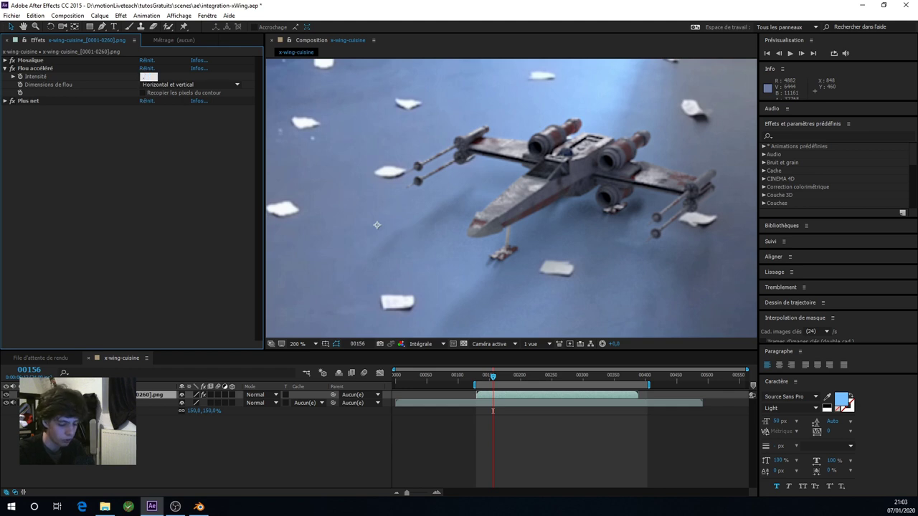
type("3")
key("Return")
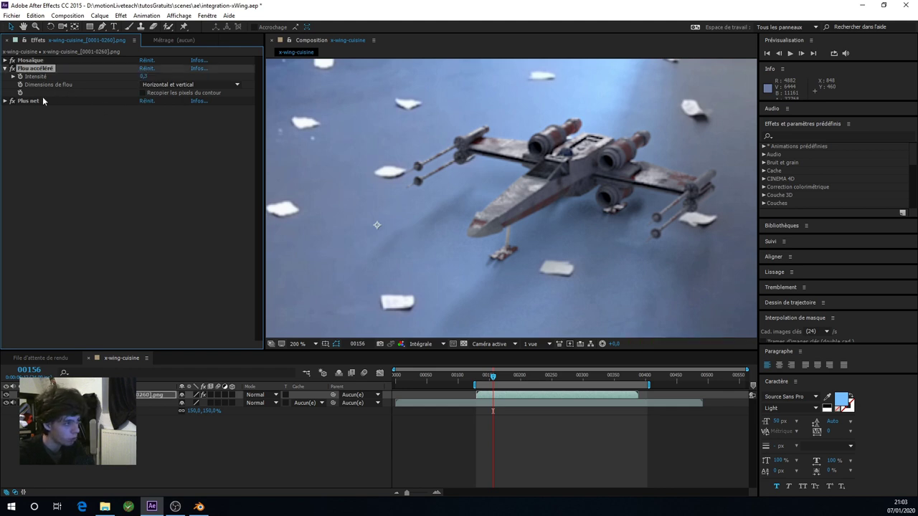
Reduce the Plus net intensity to 25
left_click(5, 101)
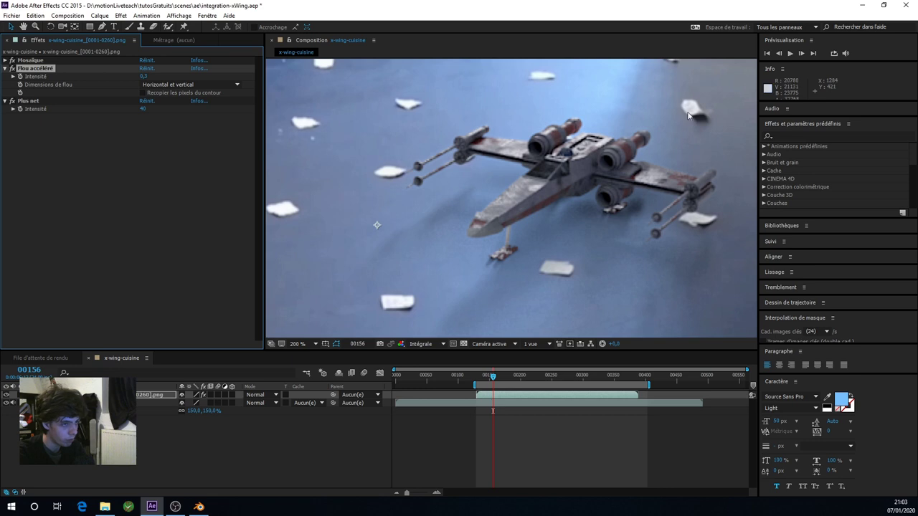
left_click(145, 109)
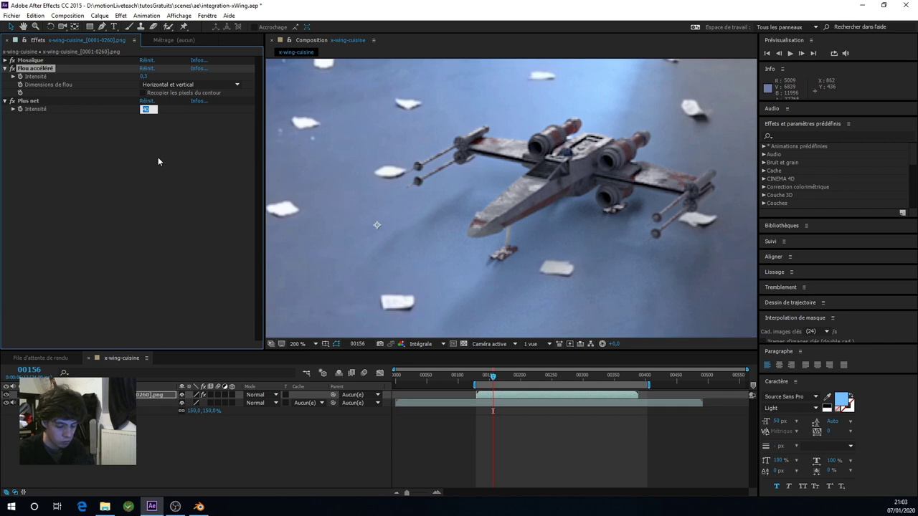
type("25")
key("Return")
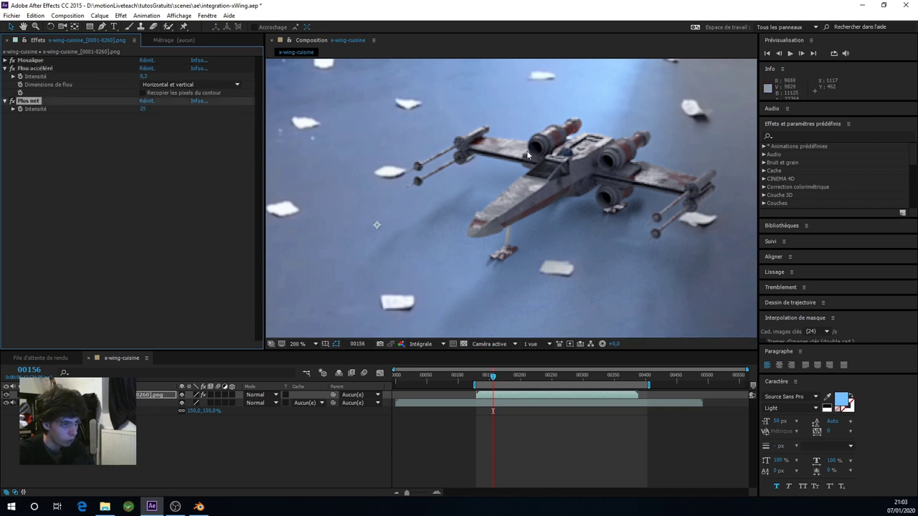
Collapse the remaining effect controls, check the zoom, and begin precomposing the footage layer with Ctrl+Shift+C
key("comma")
key("comma")
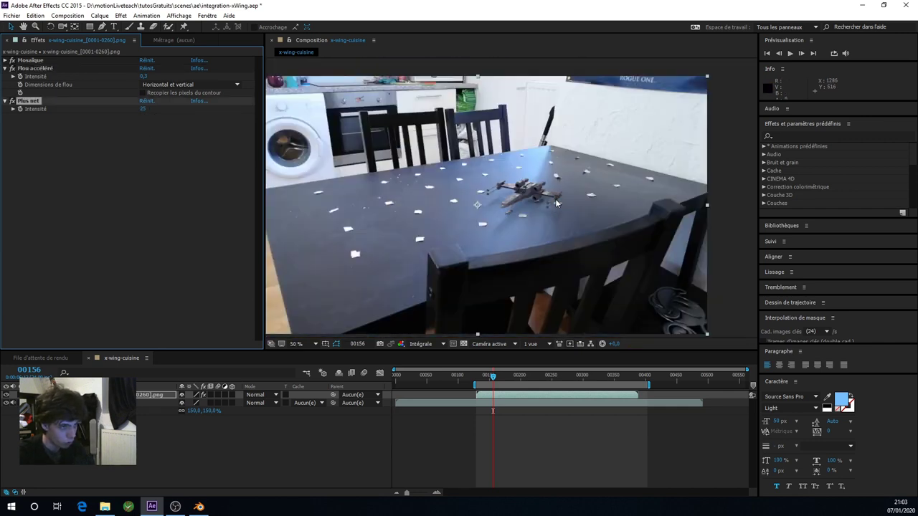
left_click(3, 65)
left_click(4, 68)
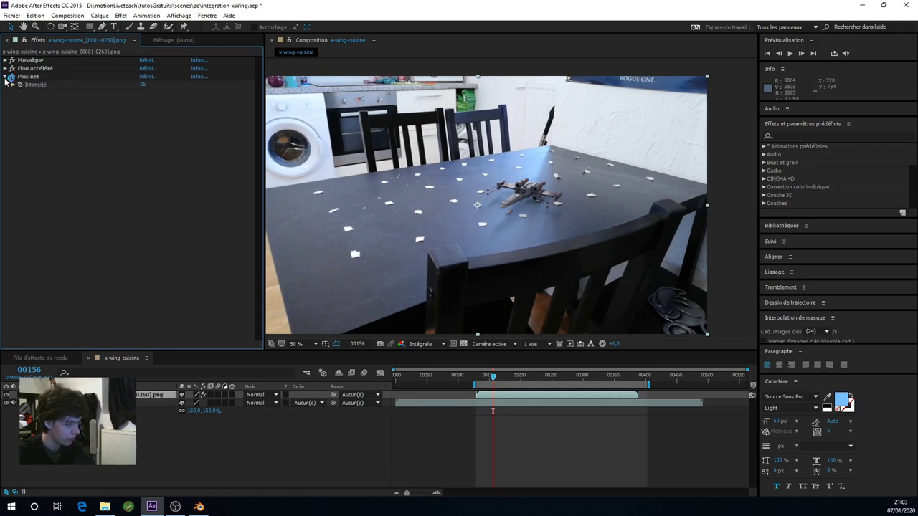
left_click(4, 76)
key("period")
key("period")
key("comma")
key("comma")
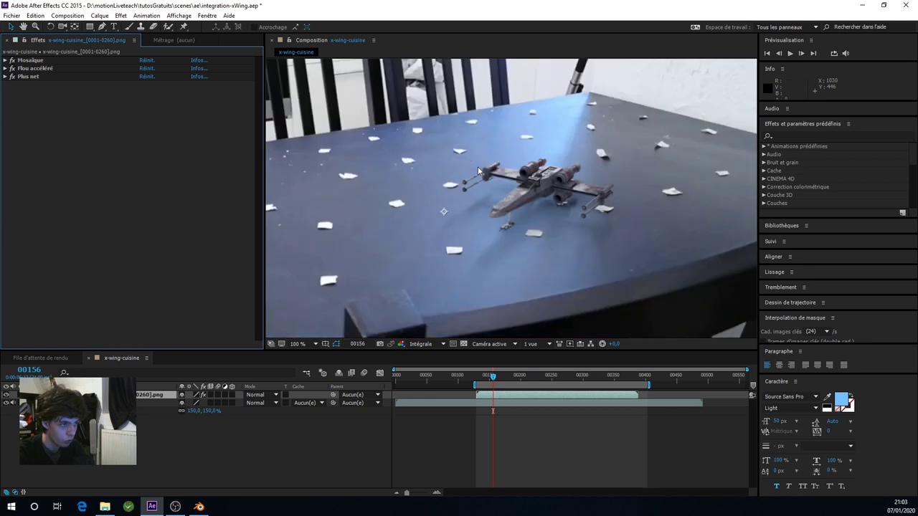
key("comma")
key("comma")
key("ctrl+shift+c")
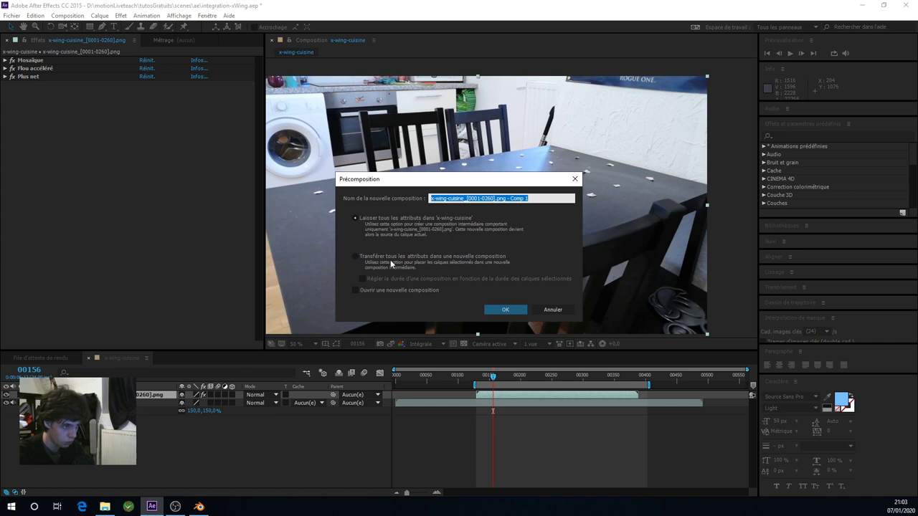
Precompose with 'Transférer tous les attributs' into a comp named dirty, then view at 100%
left_click(355, 257)
left_click(527, 198)
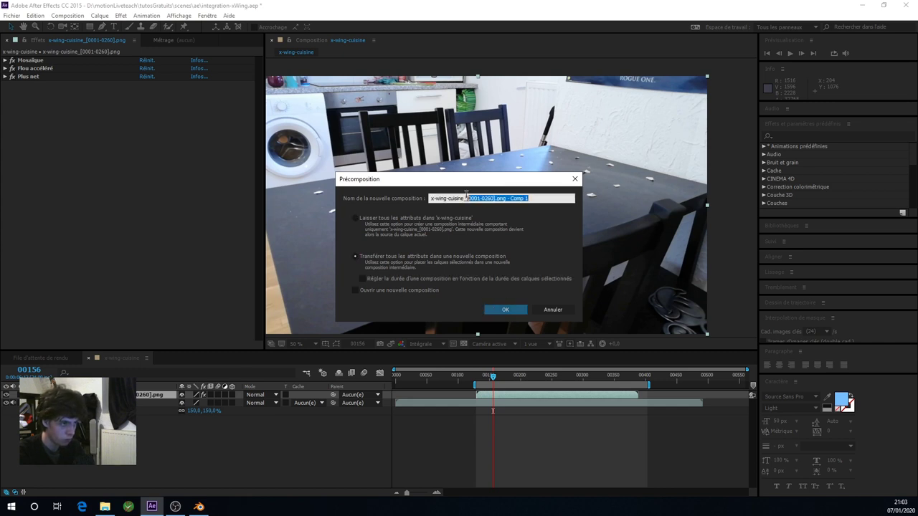
left_click(543, 198)
left_click_drag(543, 198, 416, 203)
type("dirty")
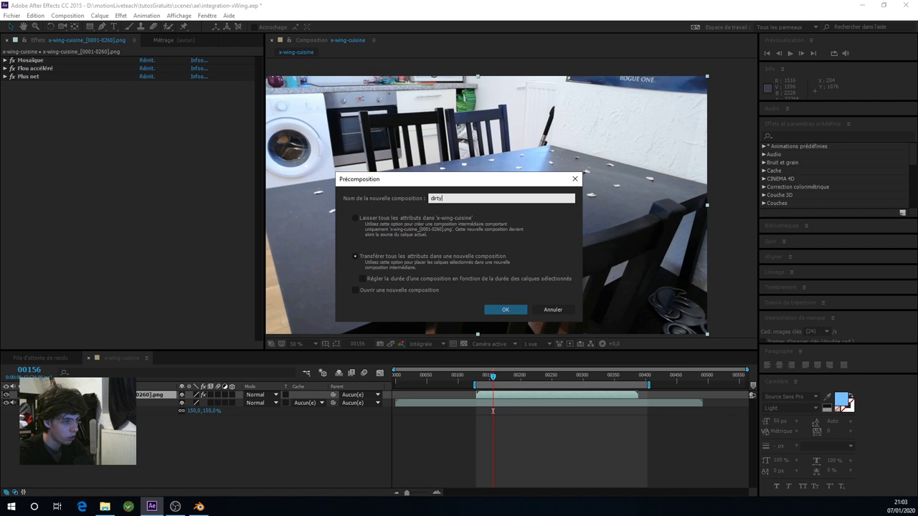
key("Return")
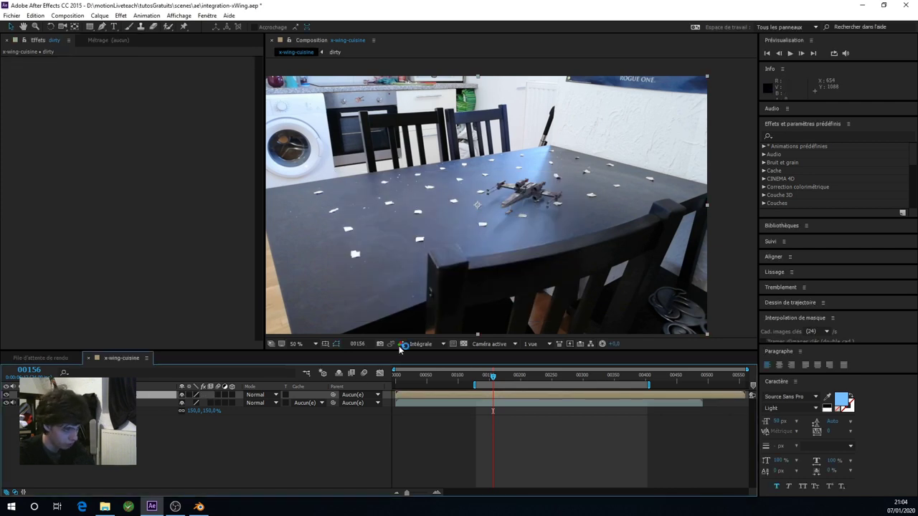
scroll(460, 250, "up", 2)
scroll(460, 250, "down", 2)
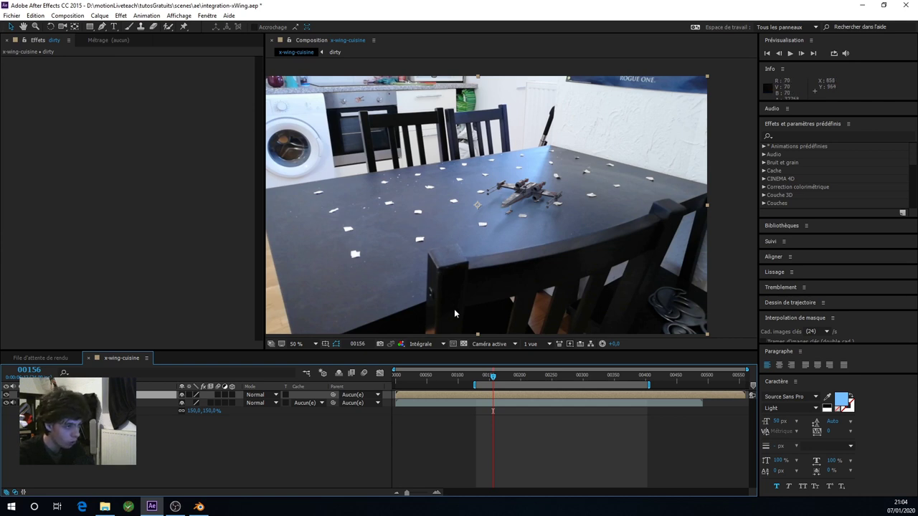
key("period")
key("period")
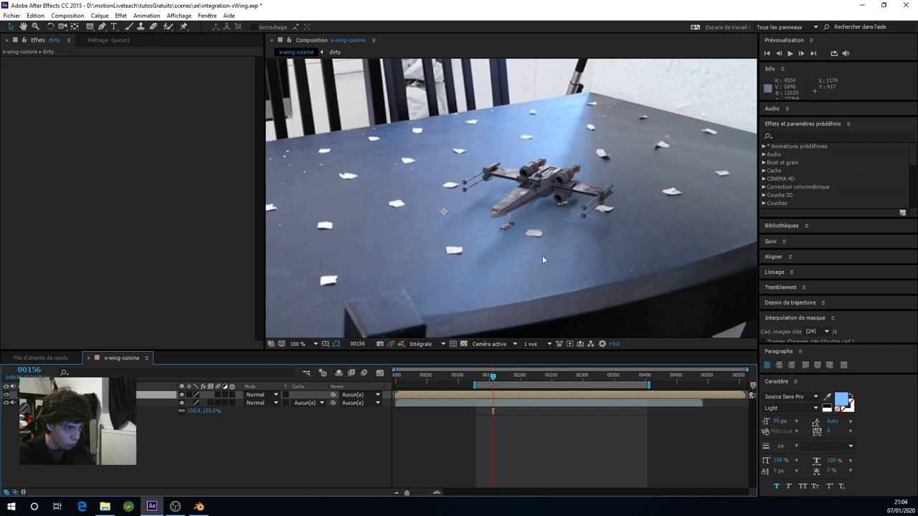
Add a new adjustment layer with Teinte/Saturation, setting Saturation globale to -100
key("ctrl+alt+y")
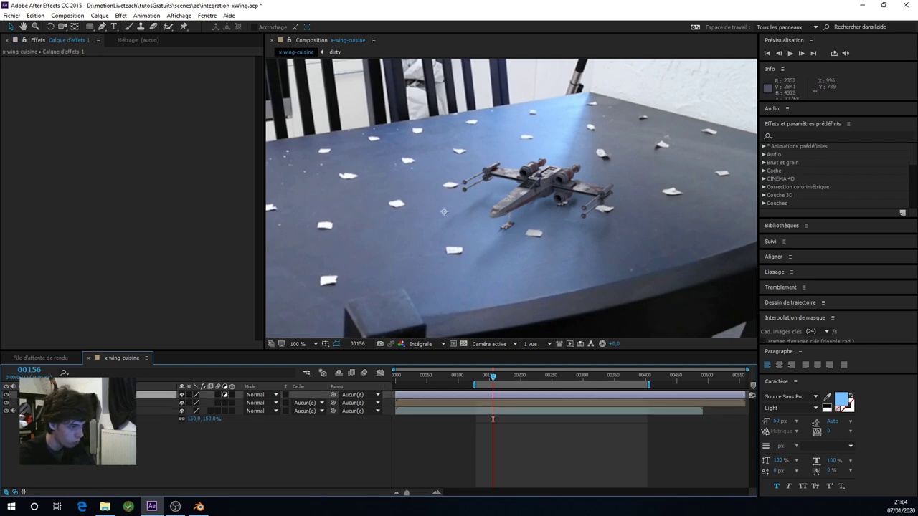
right_click(64, 165)
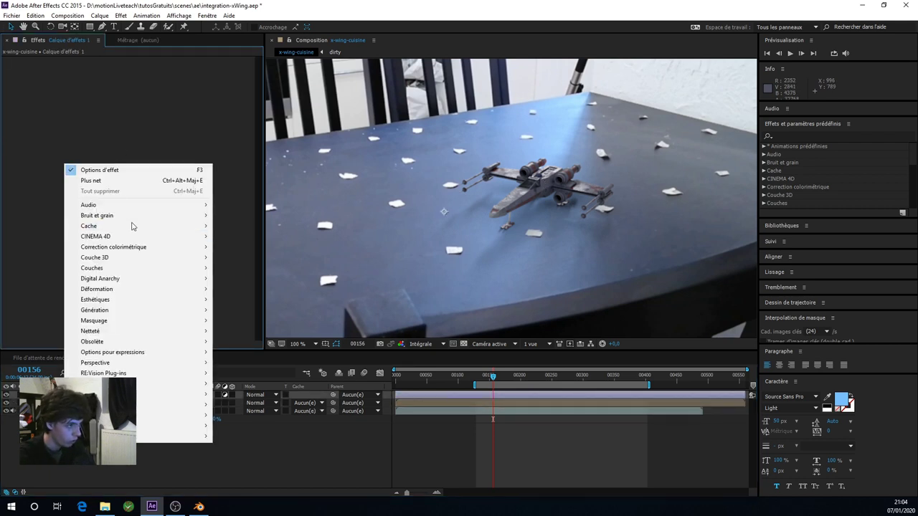
mouse_move(134, 246)
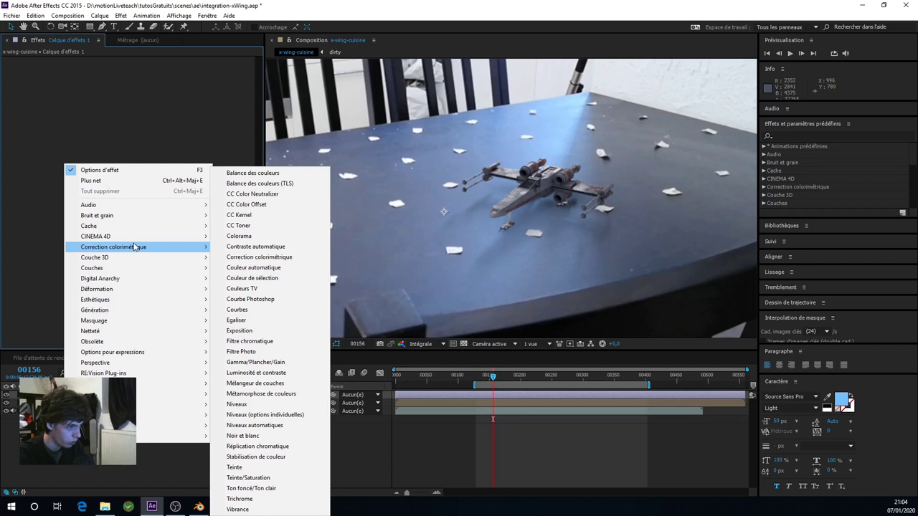
left_click(241, 478)
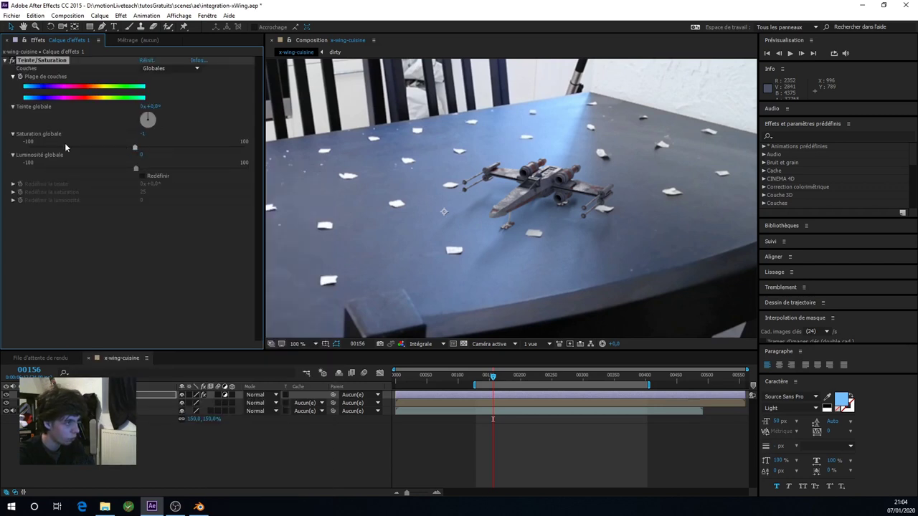
left_click_drag(64, 147, 15, 149)
scroll(278, 224, "down", 2)
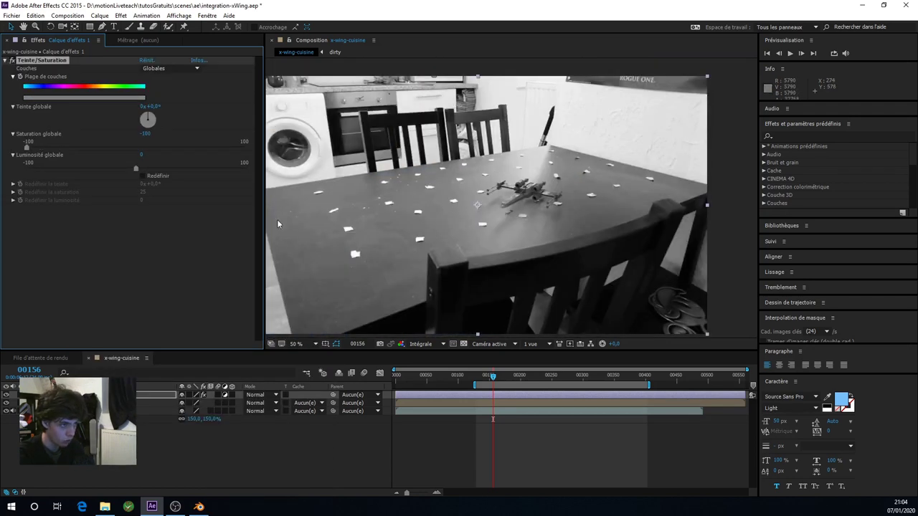
scroll(545, 186, "up", 3)
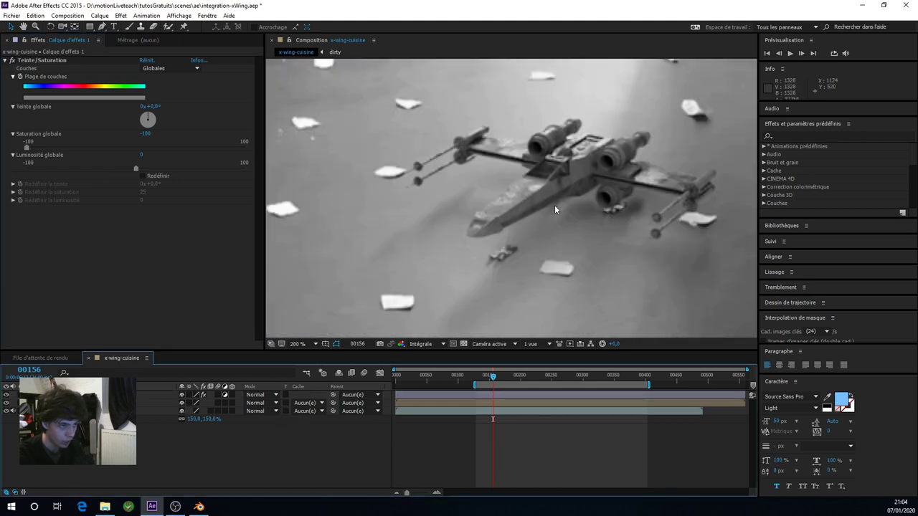
scroll(504, 180, "down", 2)
scroll(540, 150, "down", 2)
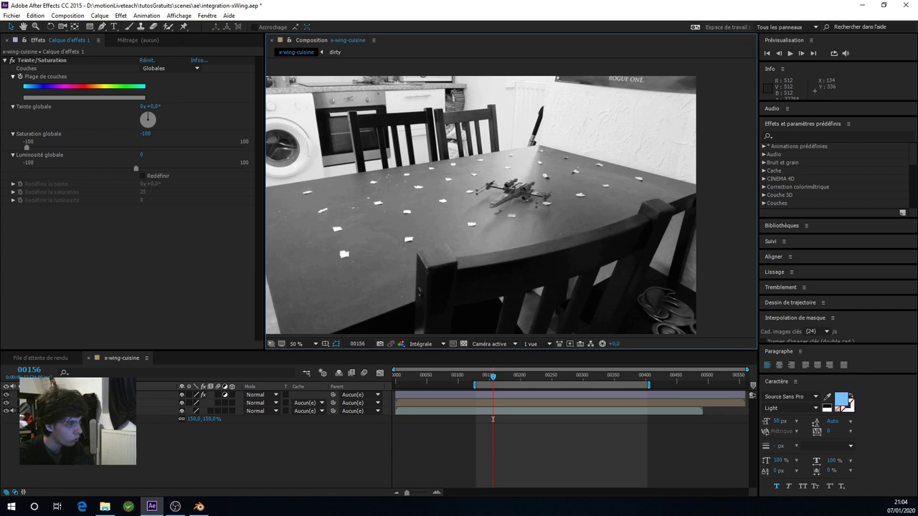
left_click(86, 403)
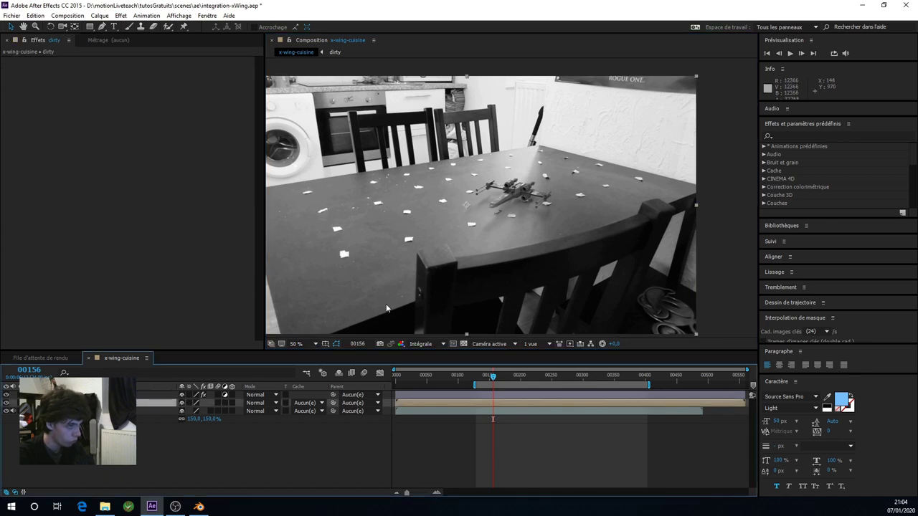
right_click(66, 139)
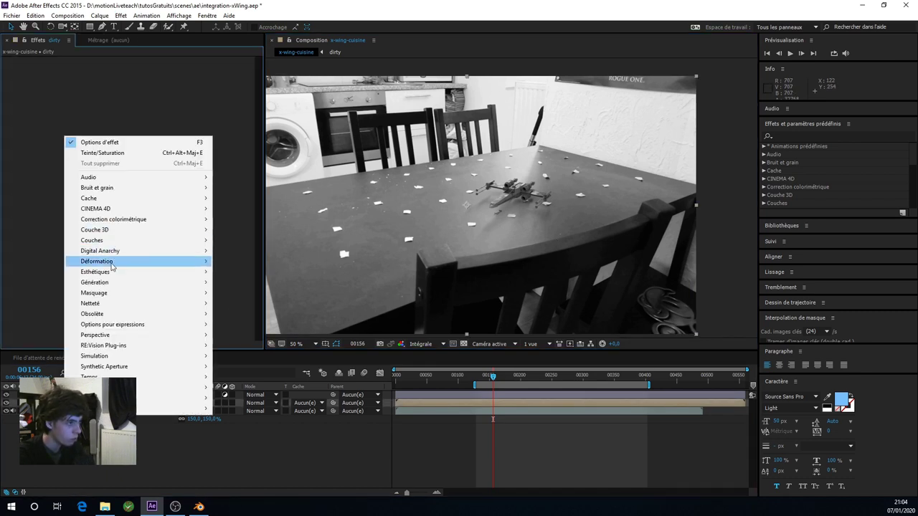
Add Niveaux to dirty and adjust its input black, input white, gamma and output white points
mouse_move(122, 220)
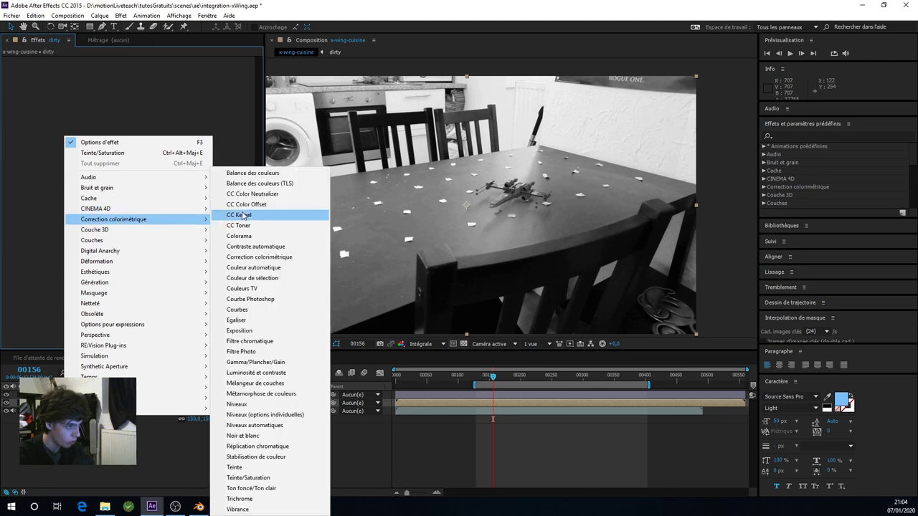
left_click(237, 405)
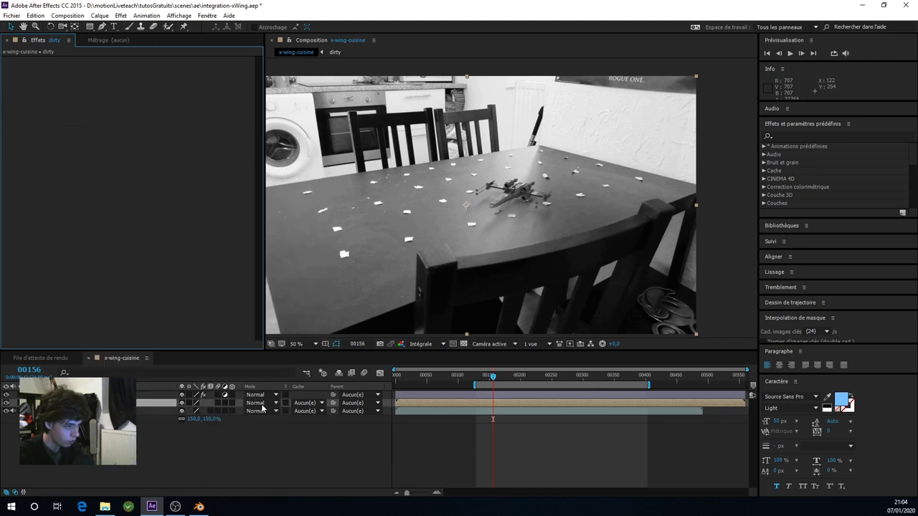
scroll(400, 279, "up", 2)
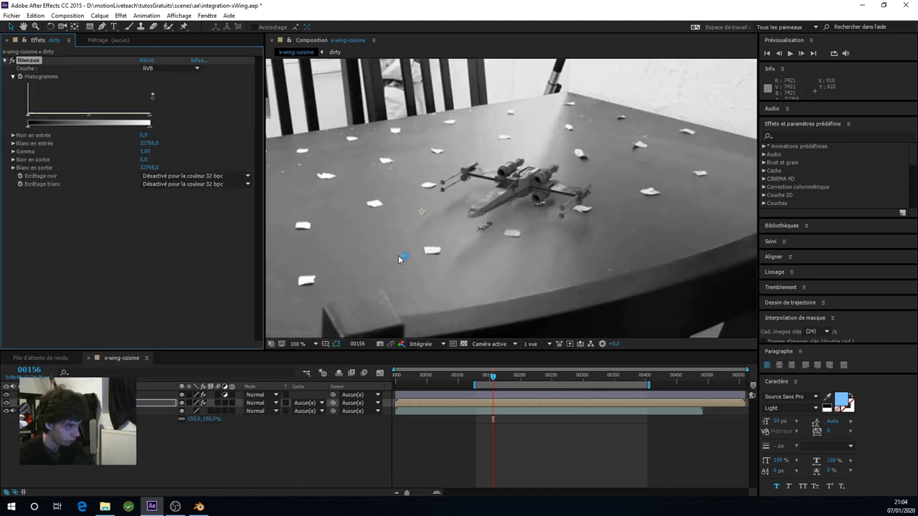
scroll(404, 261, "up", 1)
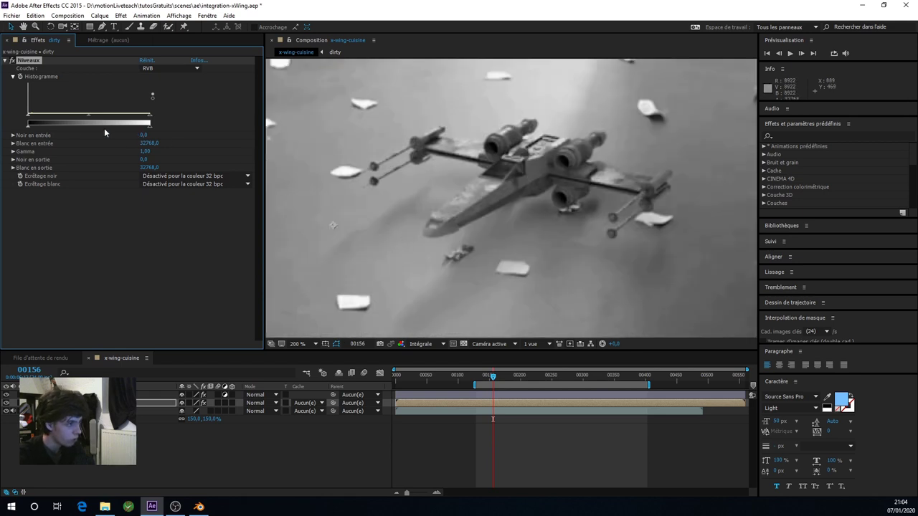
mouse_move(28, 119)
left_mouse_down()
mouse_move(39, 119)
mouse_move(28, 119)
left_mouse_up()
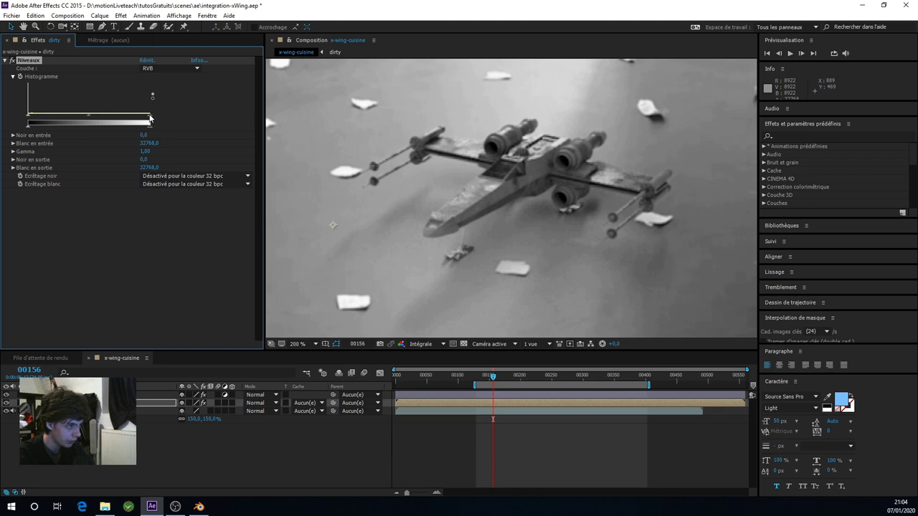
mouse_move(150, 119)
left_mouse_down()
mouse_move(122, 120)
mouse_move(159, 119)
left_mouse_up()
mouse_move(91, 119)
left_mouse_down()
mouse_move(102, 123)
mouse_move(84, 120)
left_mouse_up()
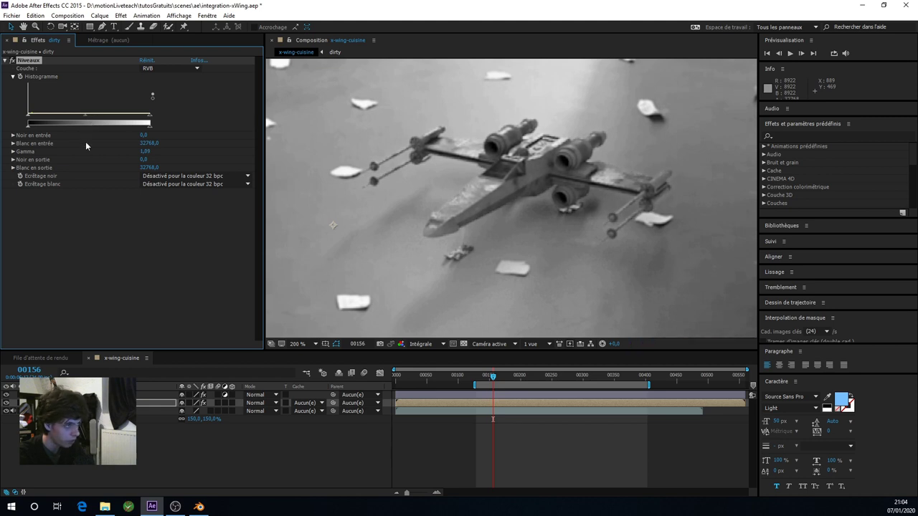
left_click_drag(29, 129, 25, 132)
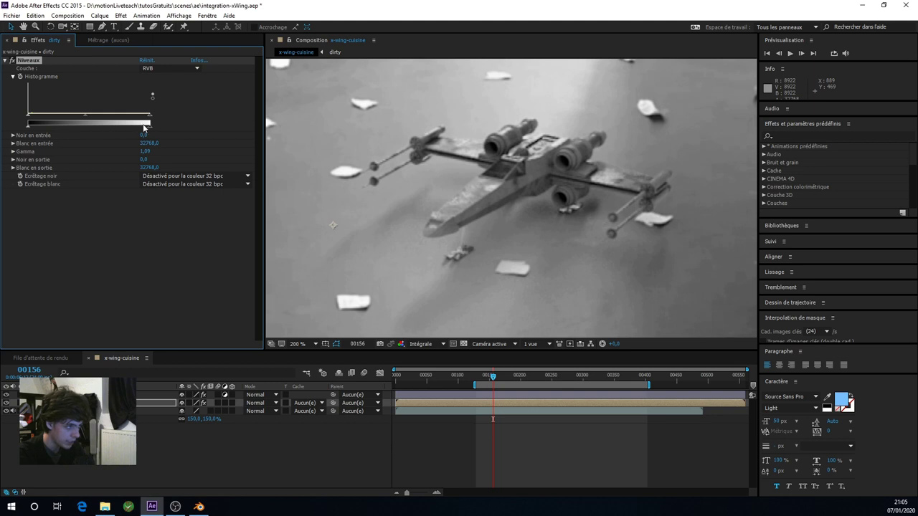
mouse_move(149, 129)
left_mouse_down()
mouse_move(138, 129)
mouse_move(159, 131)
left_mouse_up()
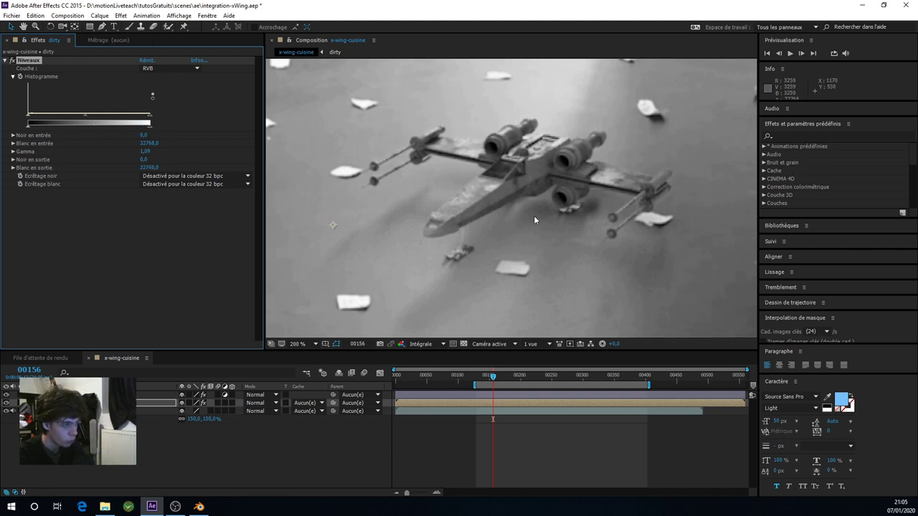
Pan around the magnified X-wing and settle the Levels gamma at 0,99
scroll(521, 215, "up", 2)
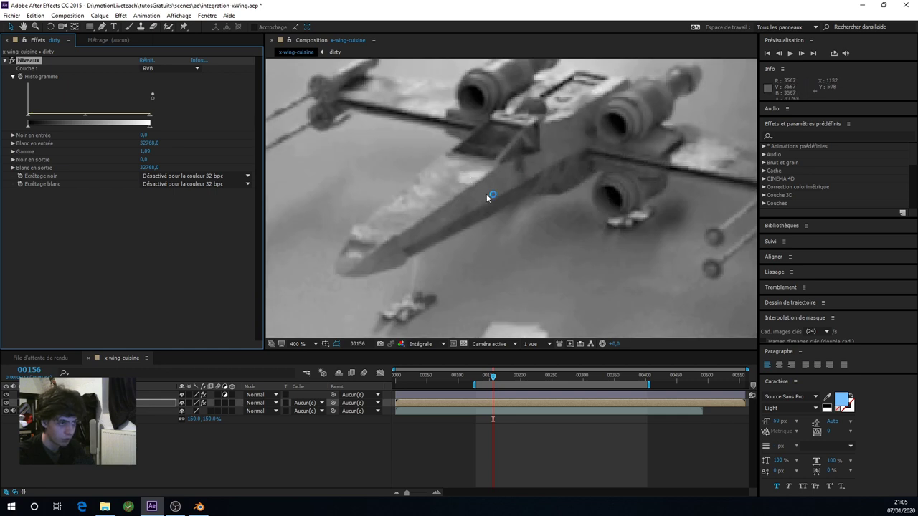
key("h")
left_click_drag(468, 176, 498, 142)
key("v")
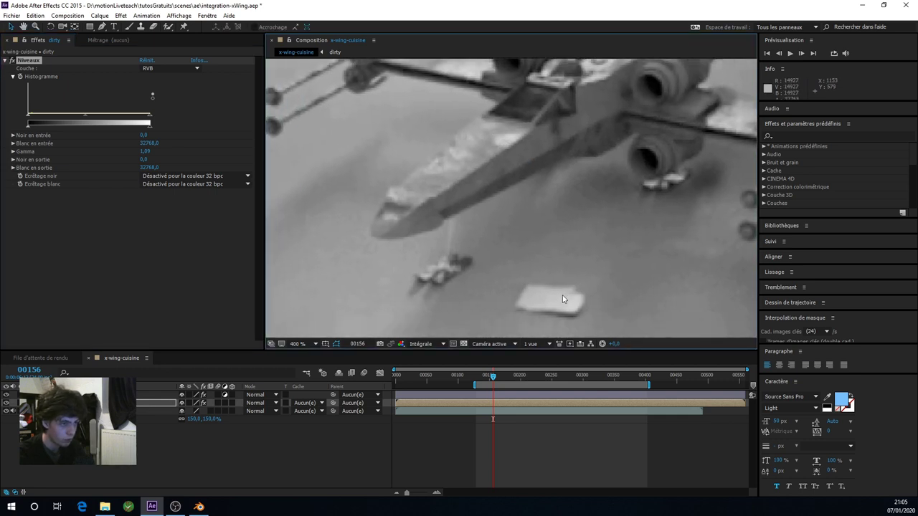
scroll(577, 262, "down", 2)
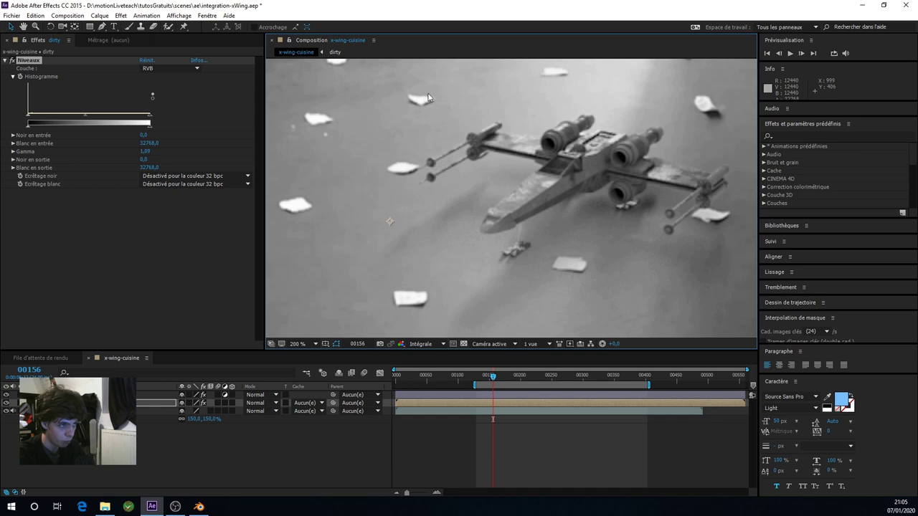
scroll(507, 159, "up", 1)
scroll(492, 180, "up", 1)
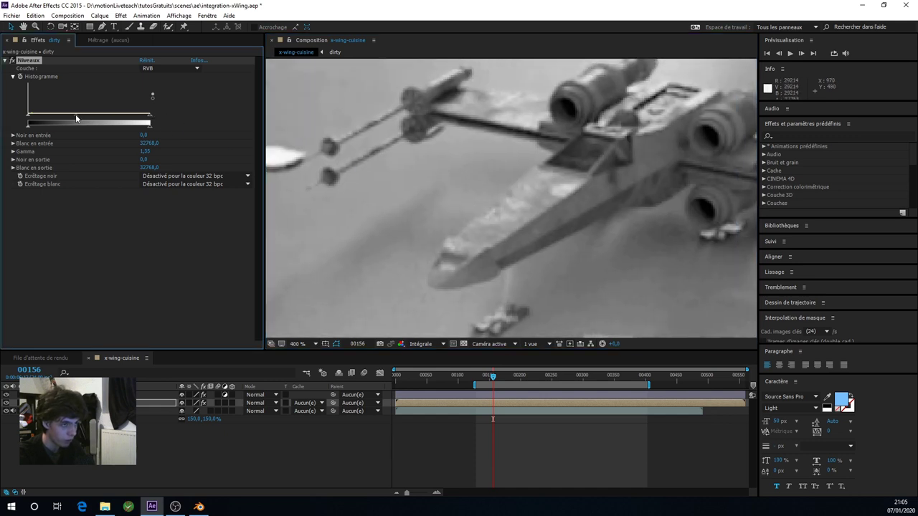
left_click_drag(85, 116, 89, 118)
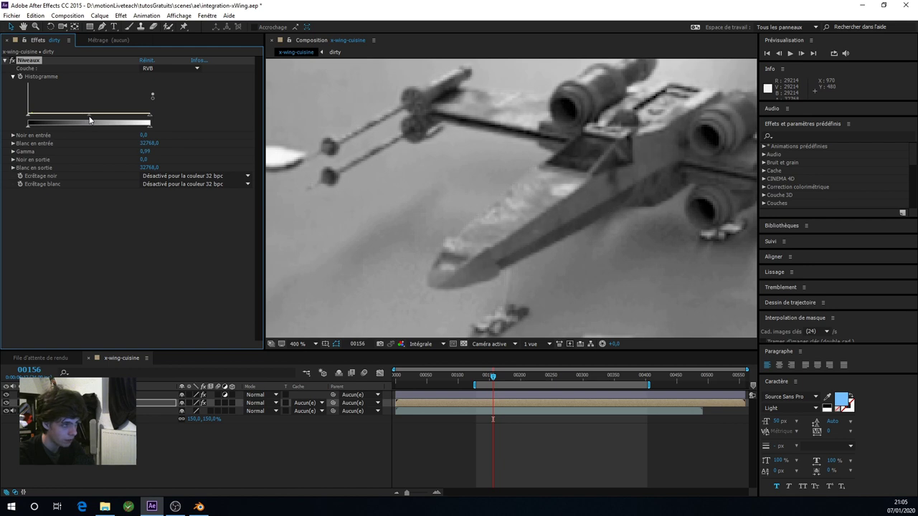
Reset the Levels gamma to 1 and pull the input white down to about 25708,4
left_click(146, 151)
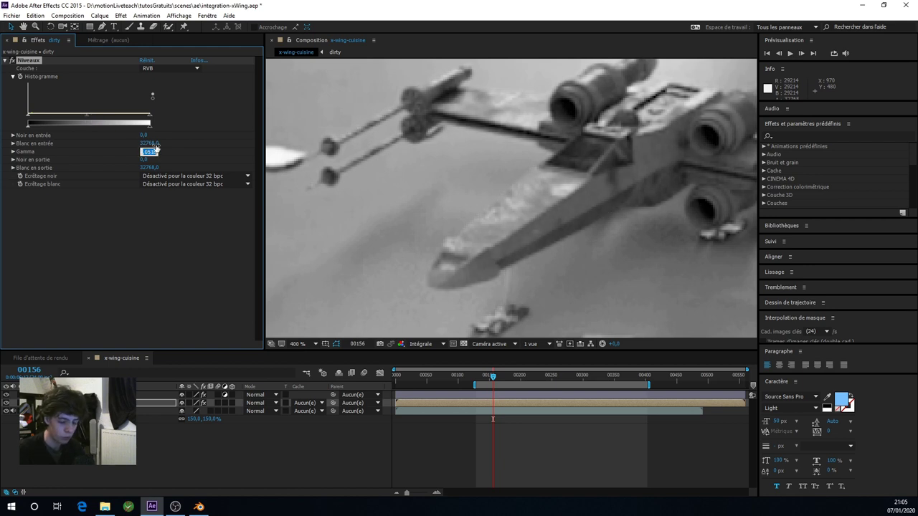
type("1")
key("Return")
left_click_drag(150, 117, 117, 122)
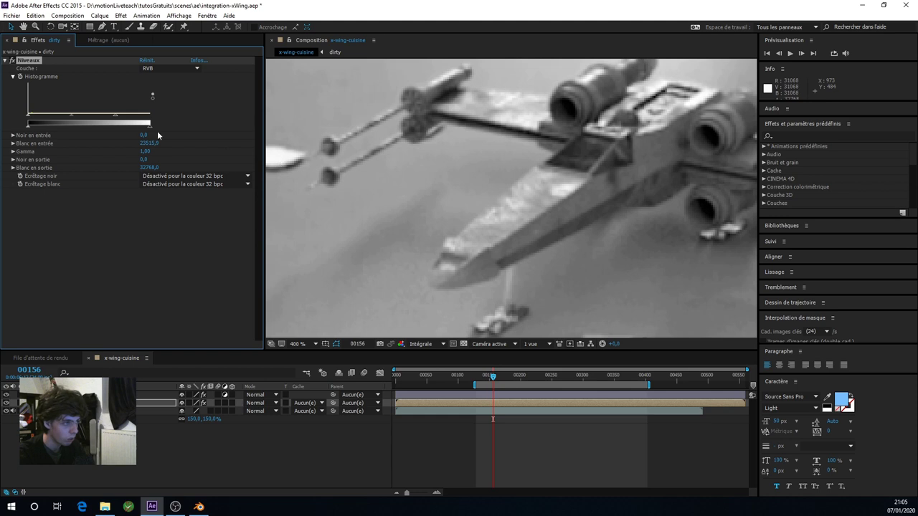
left_click_drag(116, 118, 122, 119)
Nudge the input black level and raise the Levels gamma to 1,14
key("comma")
key("comma")
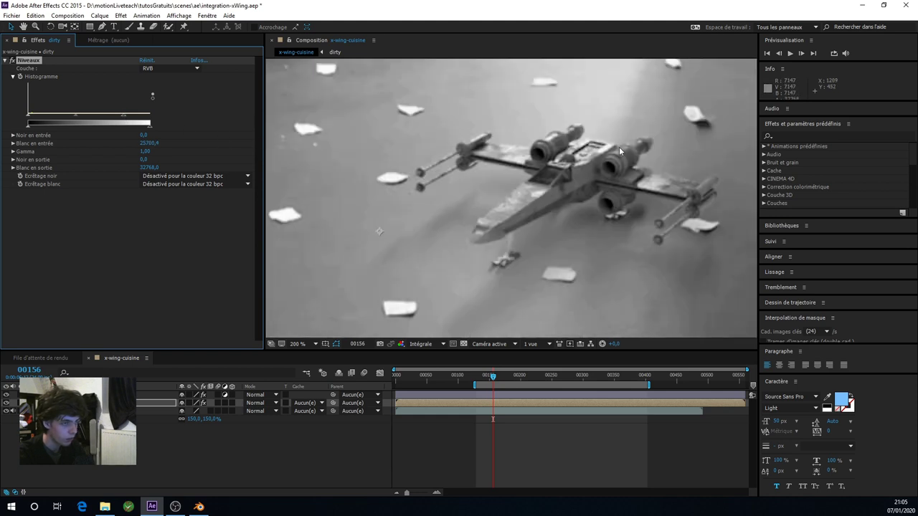
scroll(555, 215, "down", 1)
scroll(548, 254, "up", 1)
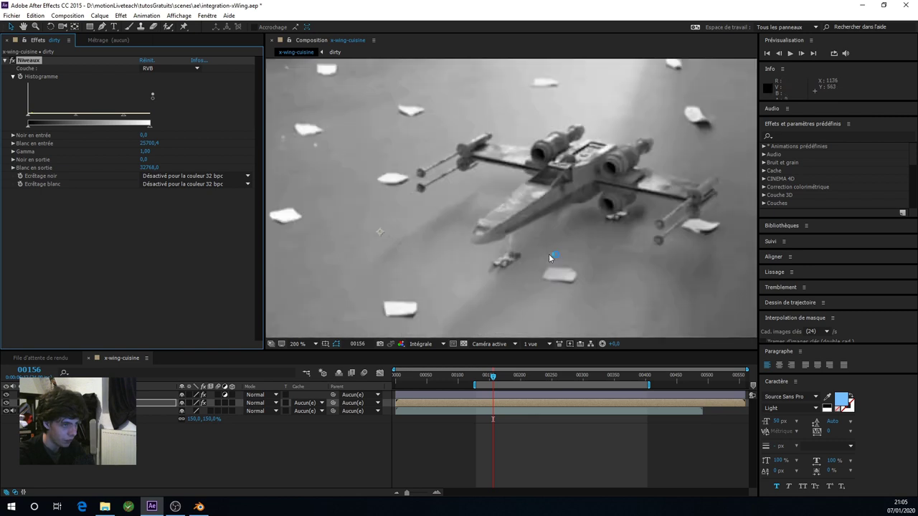
scroll(662, 154, "up", 2)
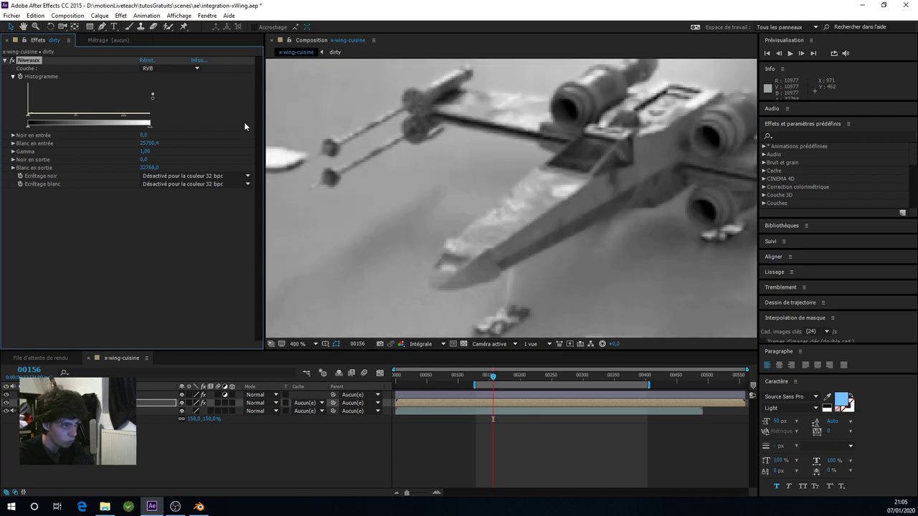
left_click_drag(29, 117, 28, 117)
scroll(454, 198, "down", 4)
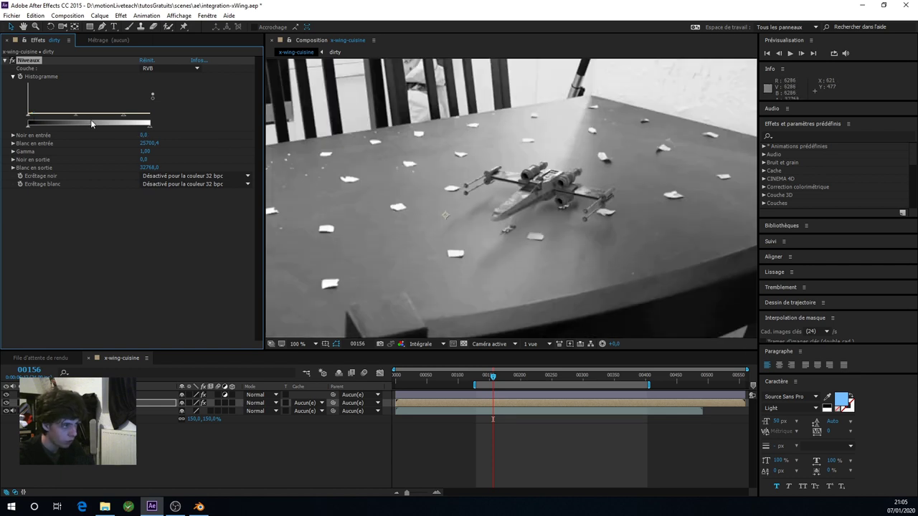
left_click_drag(78, 116, 67, 118)
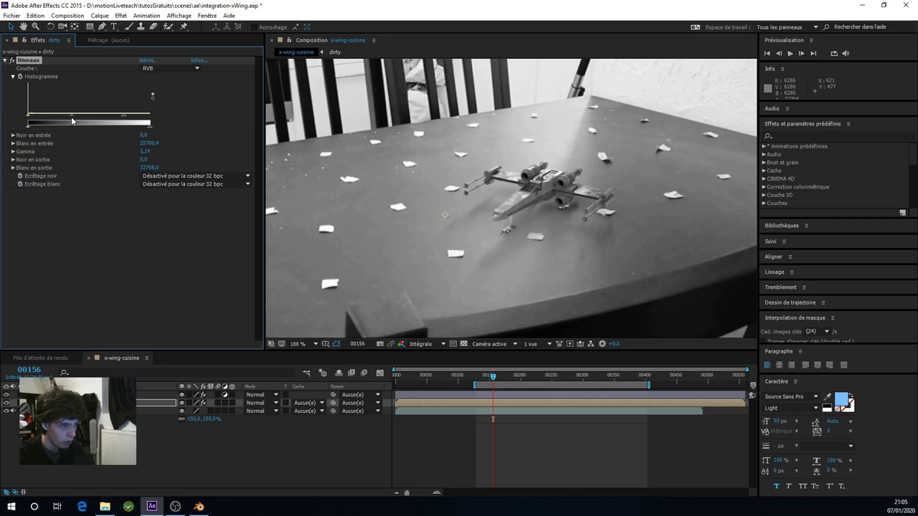
scroll(472, 188, "down", 2)
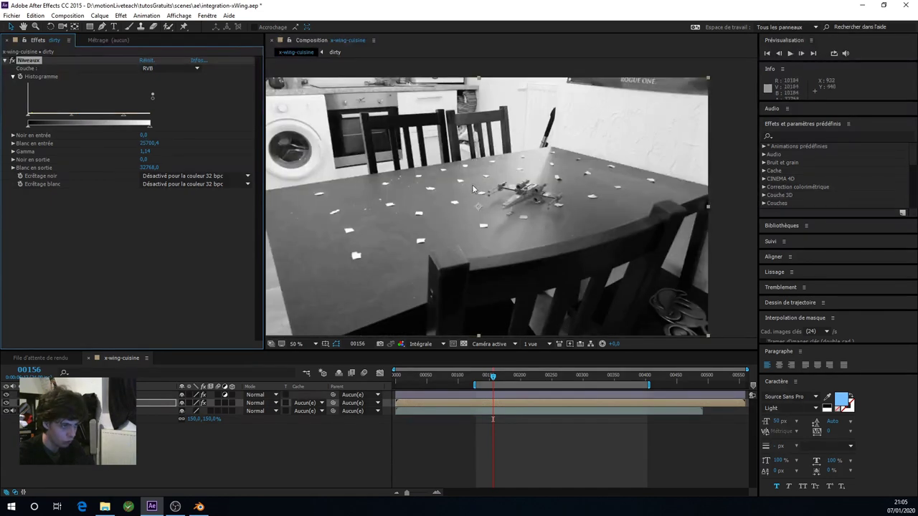
scroll(484, 232, "up", 2)
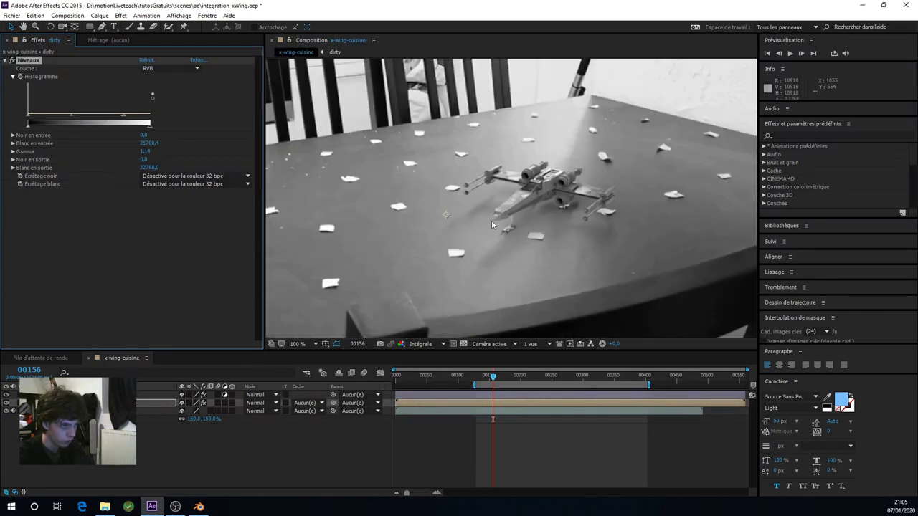
Scrub the timeline to check the grade on later frames of the shot
left_click(586, 150)
left_click_drag(492, 383, 525, 377)
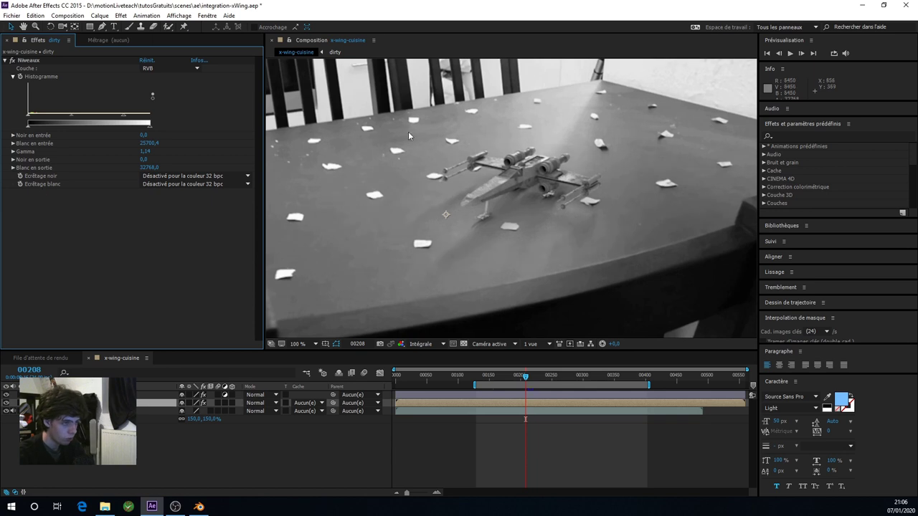
scroll(533, 203, "down", 1)
scroll(535, 206, "up", 2)
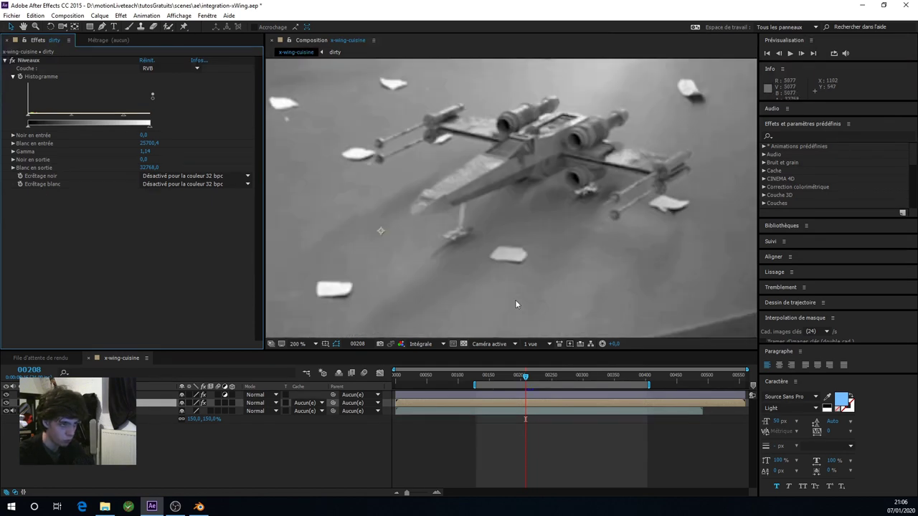
left_click_drag(526, 378, 528, 385)
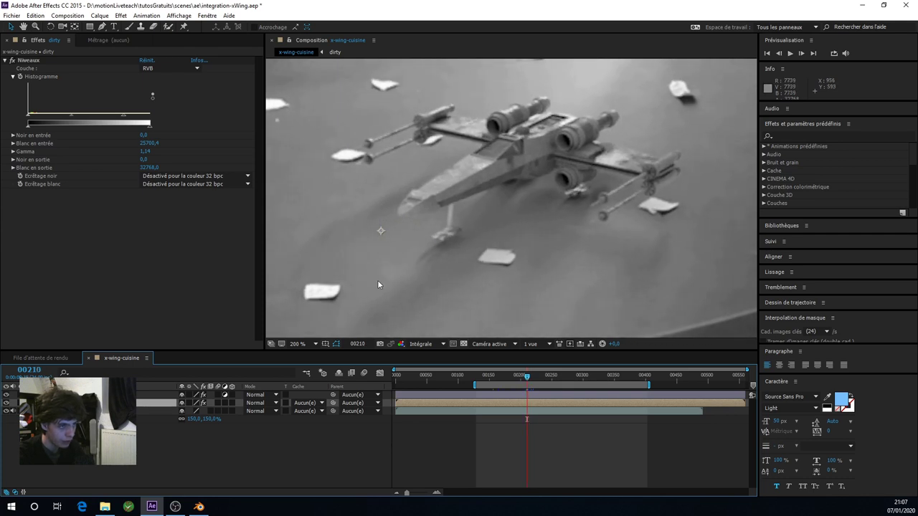
scroll(478, 249, "down", 3)
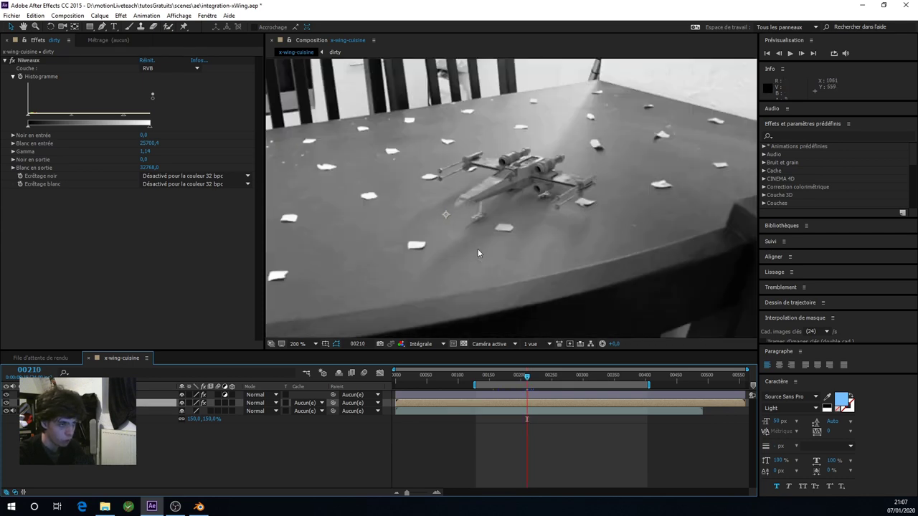
scroll(478, 249, "up", 3)
Replace Niveaux 2 with a fresh Levels effect working on the Alpha channel
right_click(72, 217)
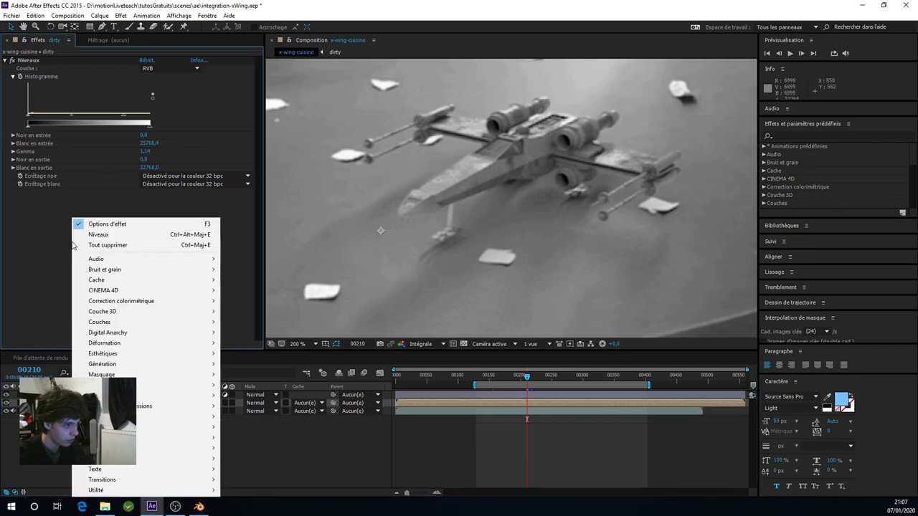
left_click(101, 226)
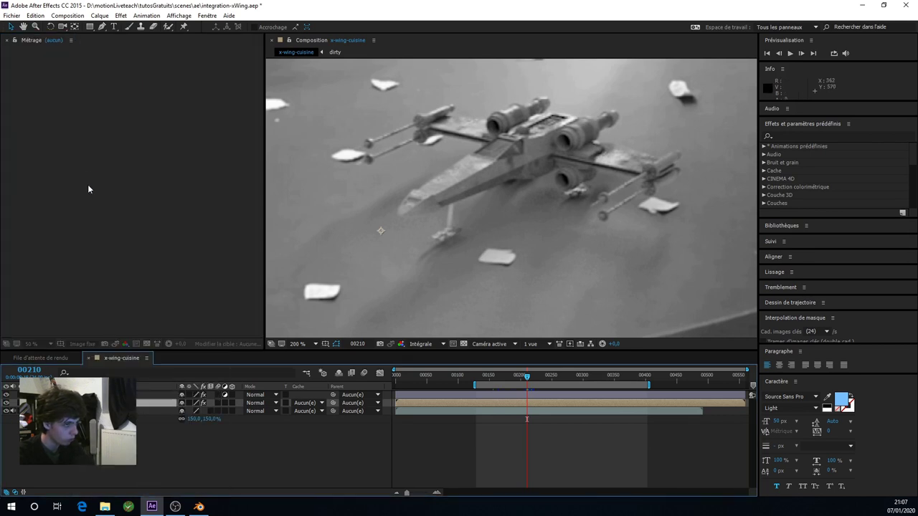
key("F3")
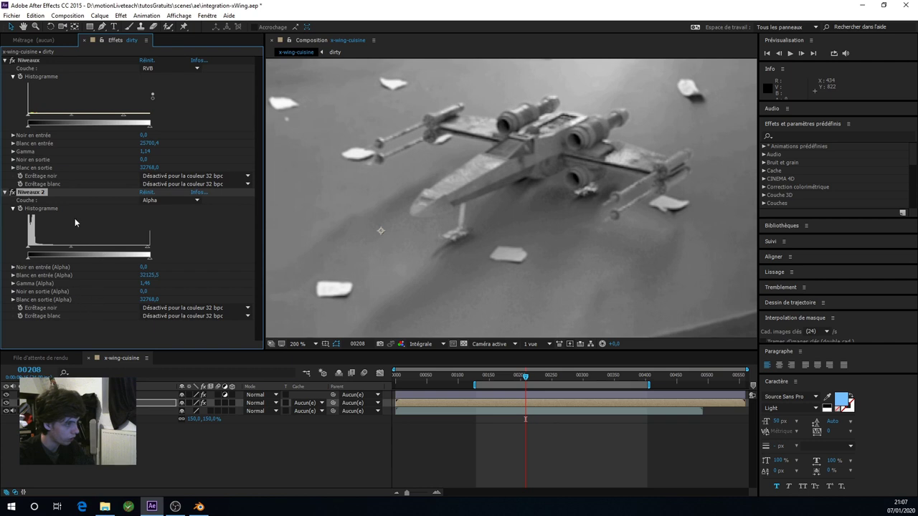
key("Delete")
right_click(86, 265)
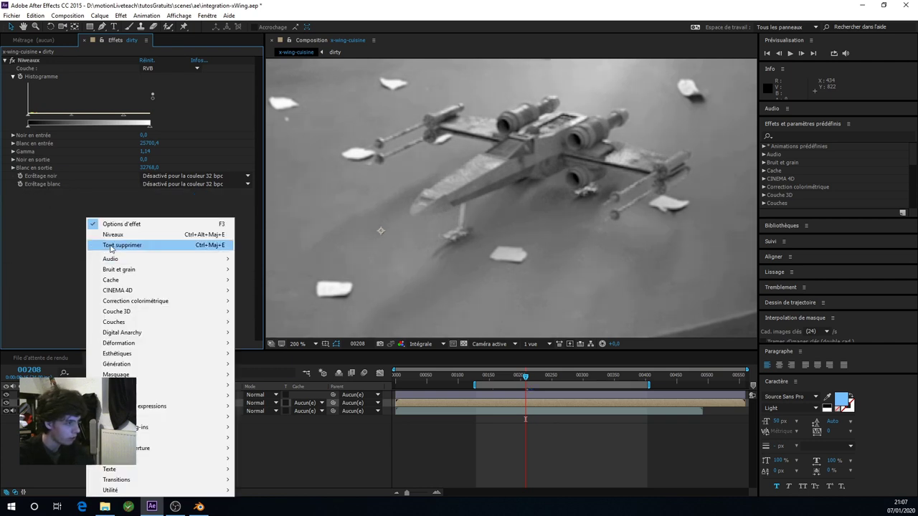
left_click(112, 235)
left_click(180, 202)
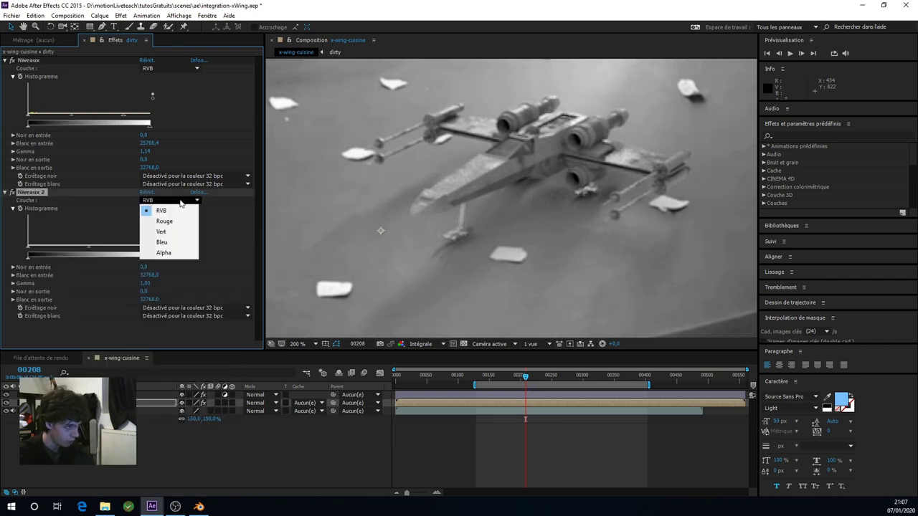
left_click(178, 253)
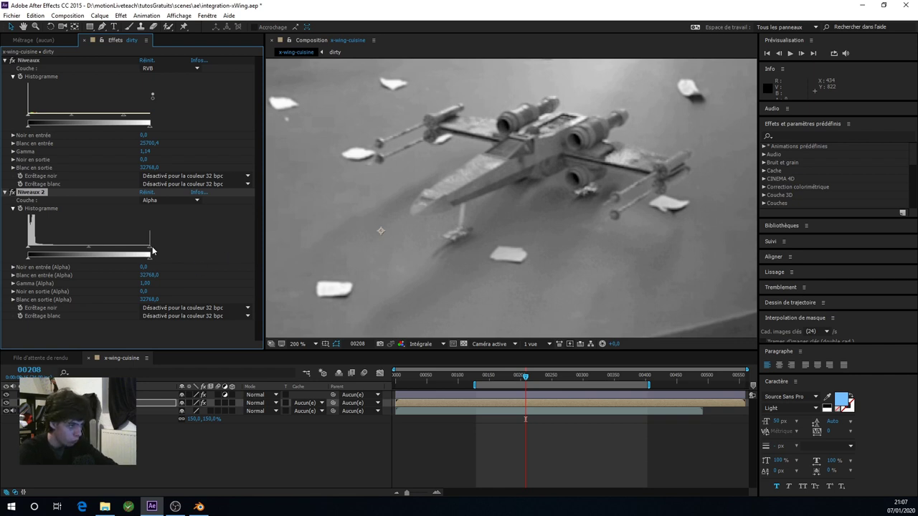
Set the alpha input white to 31611,5 and the alpha gamma to 1,69
left_click_drag(150, 251, 145, 251)
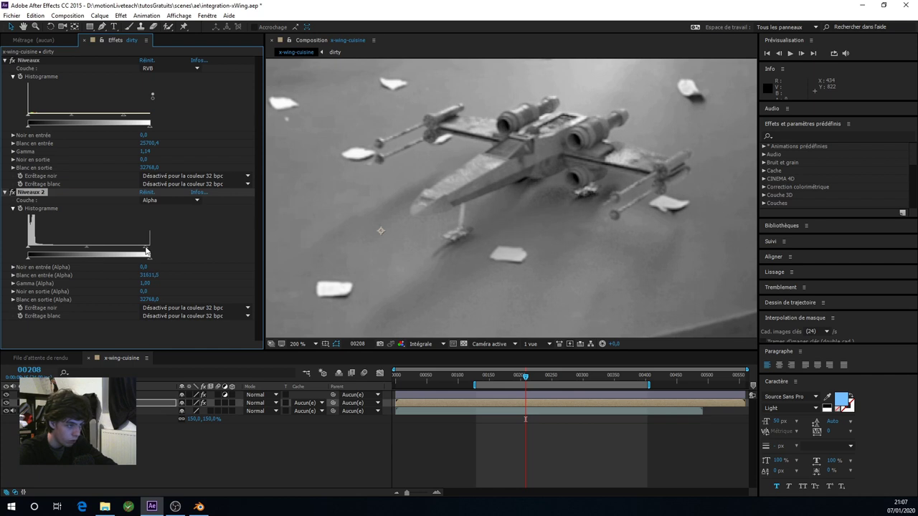
left_click(86, 247)
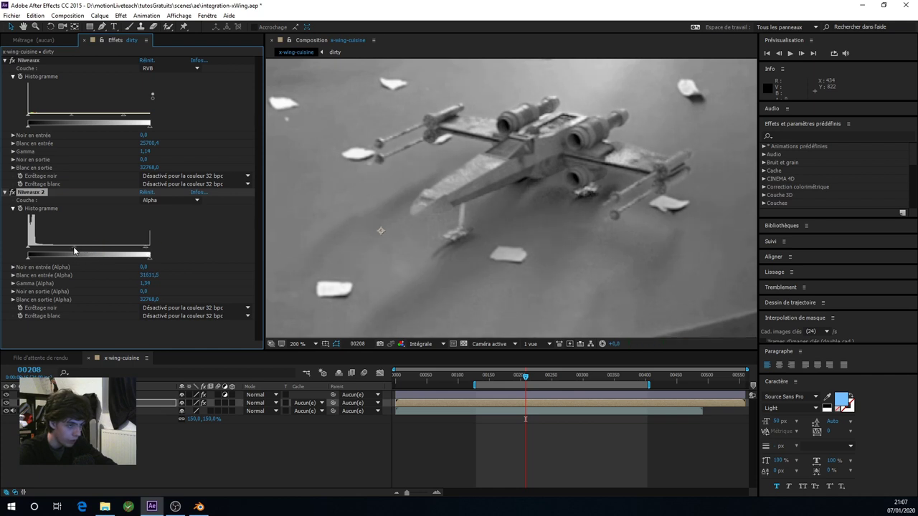
left_click_drag(72, 248, 69, 247)
scroll(515, 205, "down", 2)
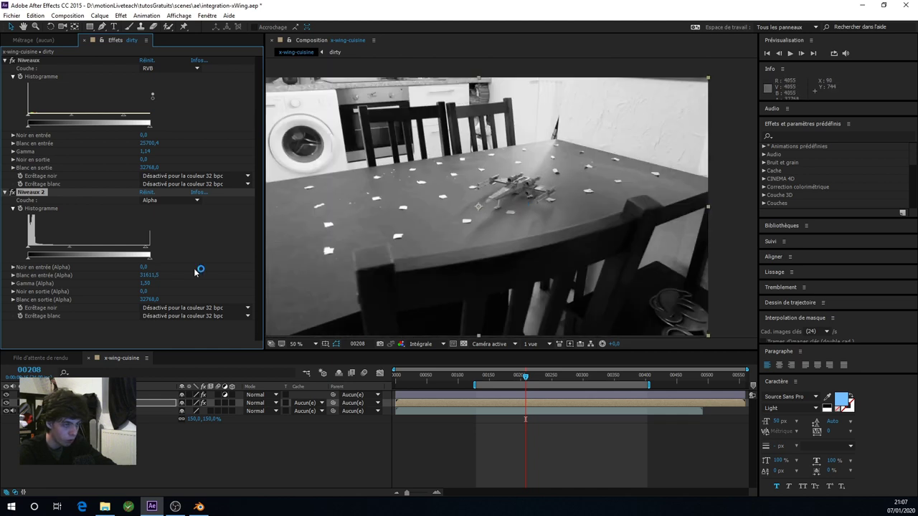
left_click_drag(71, 254, 59, 252)
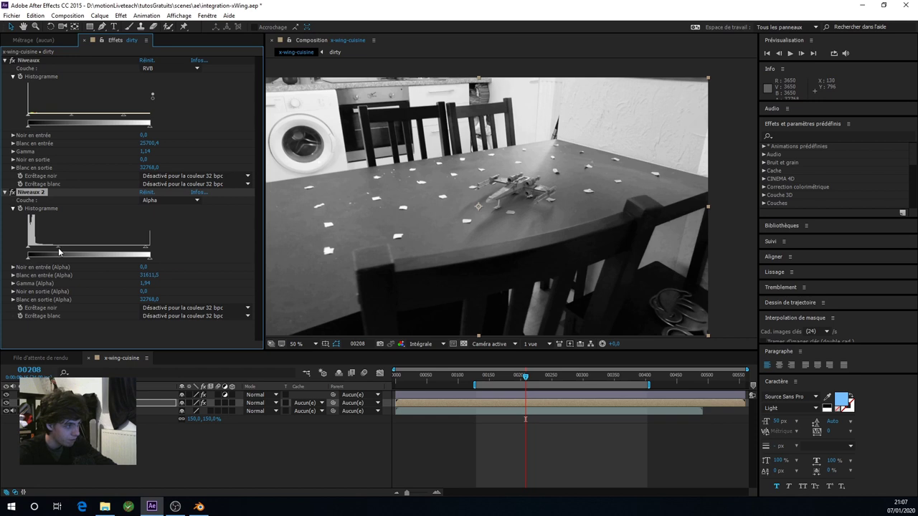
left_click_drag(59, 251, 64, 251)
left_click(5, 62)
left_click(5, 68)
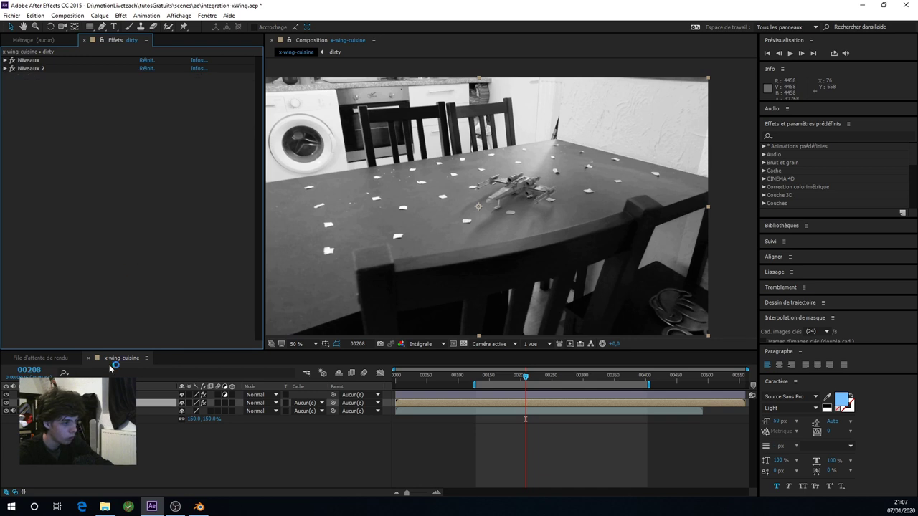
left_click(156, 395)
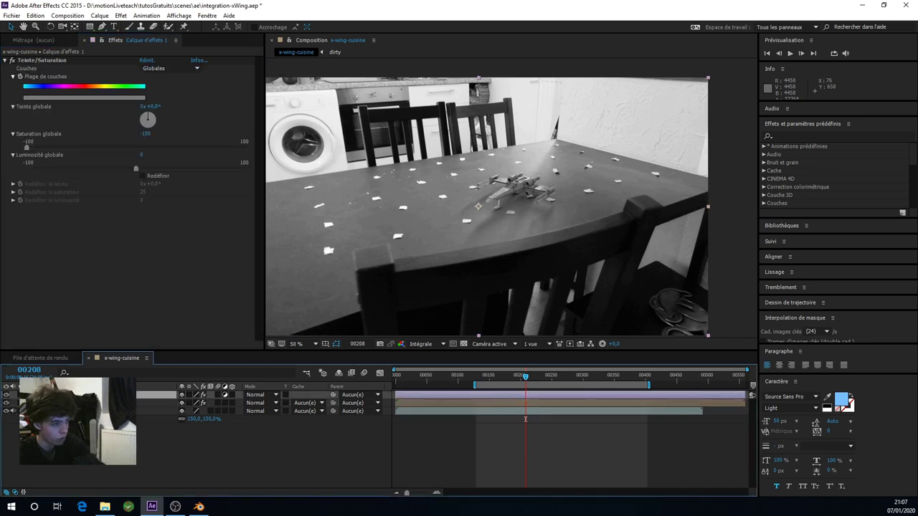
key("Delete")
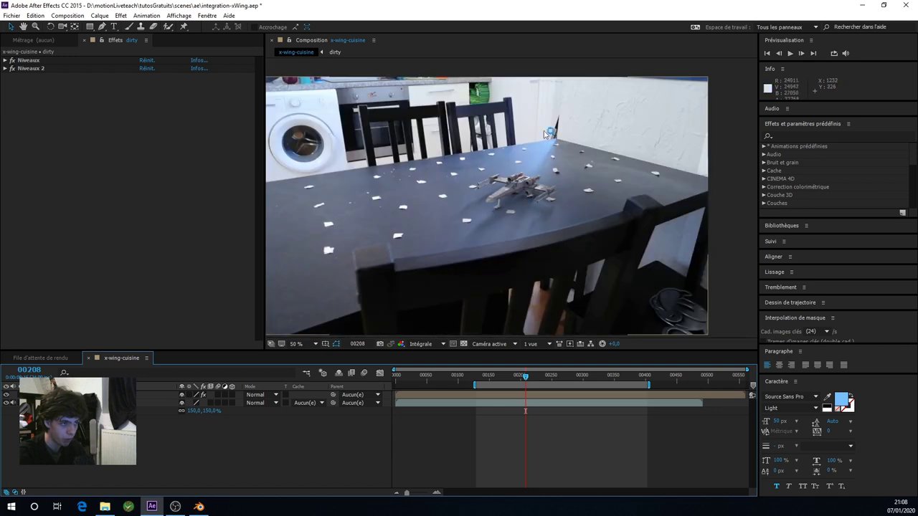
key("comma")
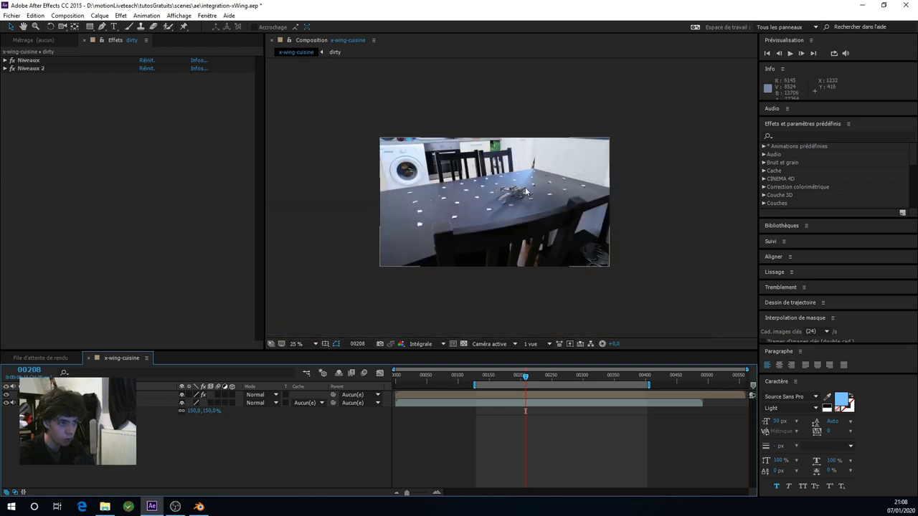
scroll(502, 201, "up", 4)
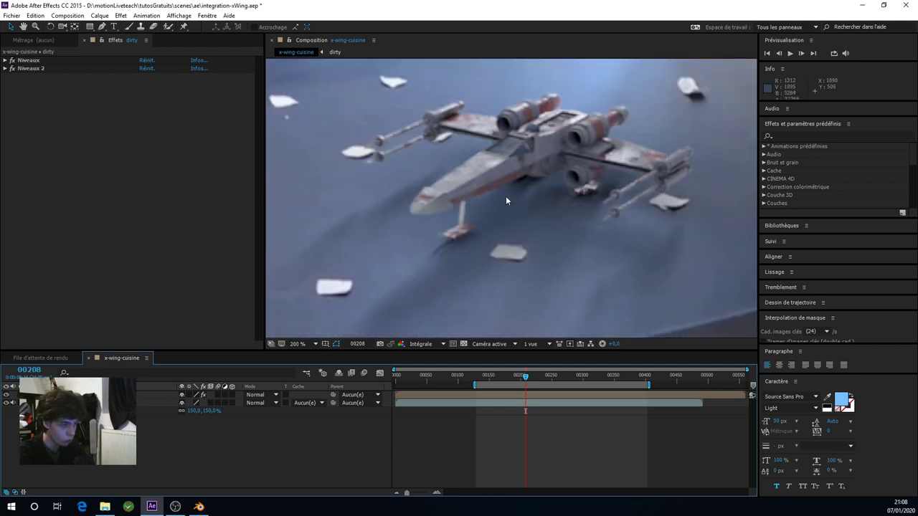
left_click(151, 245)
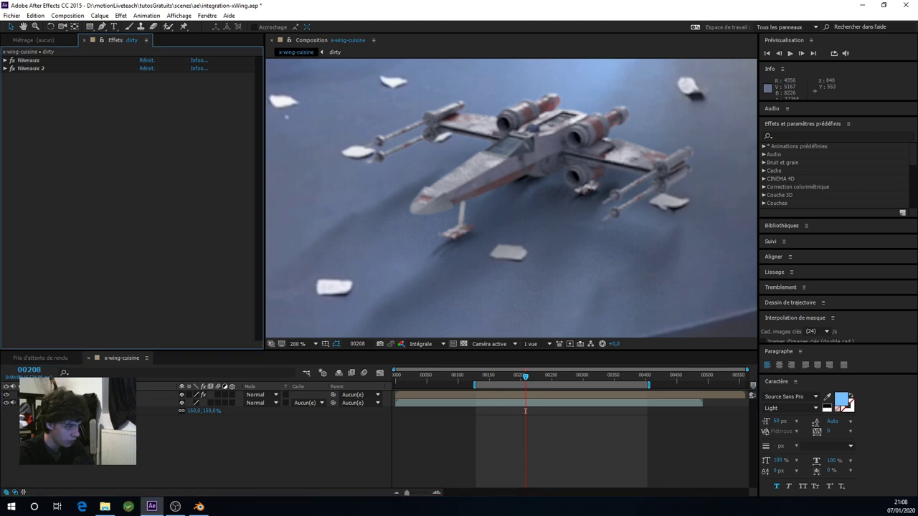
right_click(67, 179)
Apply Correction colorimétrique > Balance des couleurs to dirty, below the two Niveaux effects
key("Escape")
right_click(41, 179)
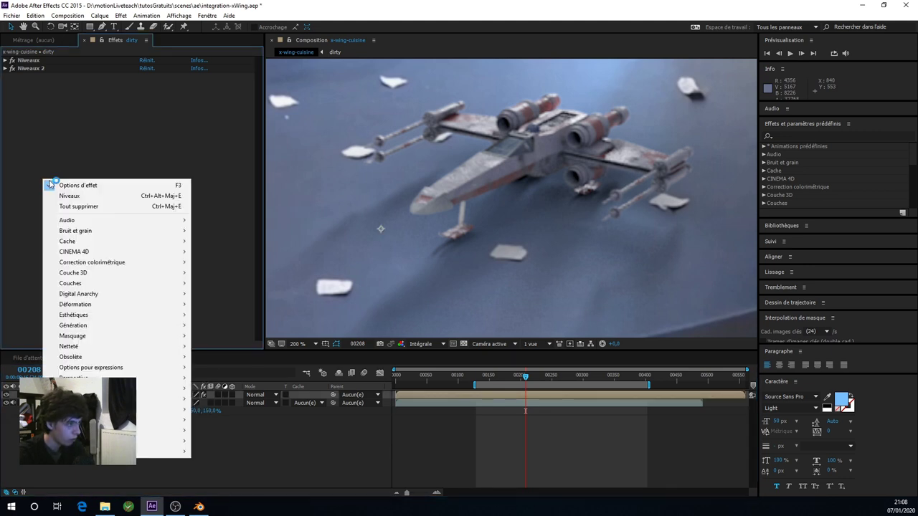
mouse_move(95, 266)
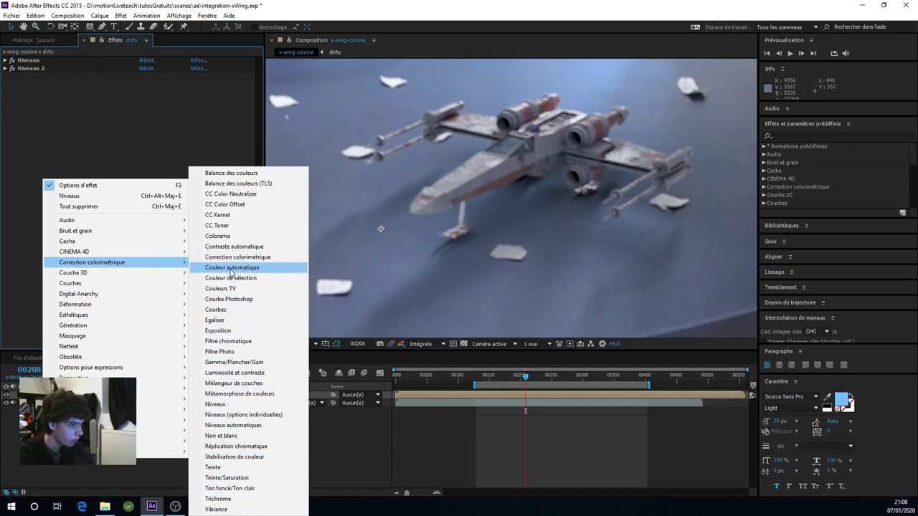
left_click(231, 173)
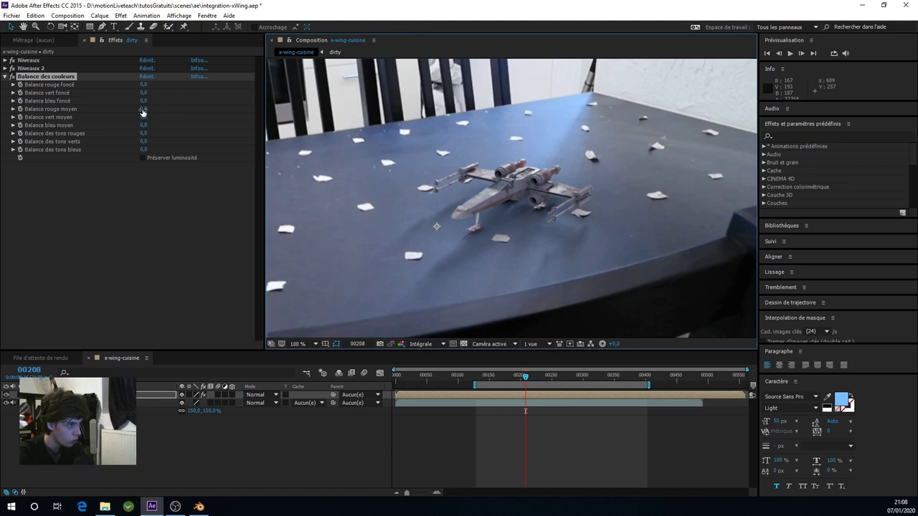
Test the midtone red and green balances, returning red to 0 and undoing the green shift
left_click_drag(143, 113, 151, 109)
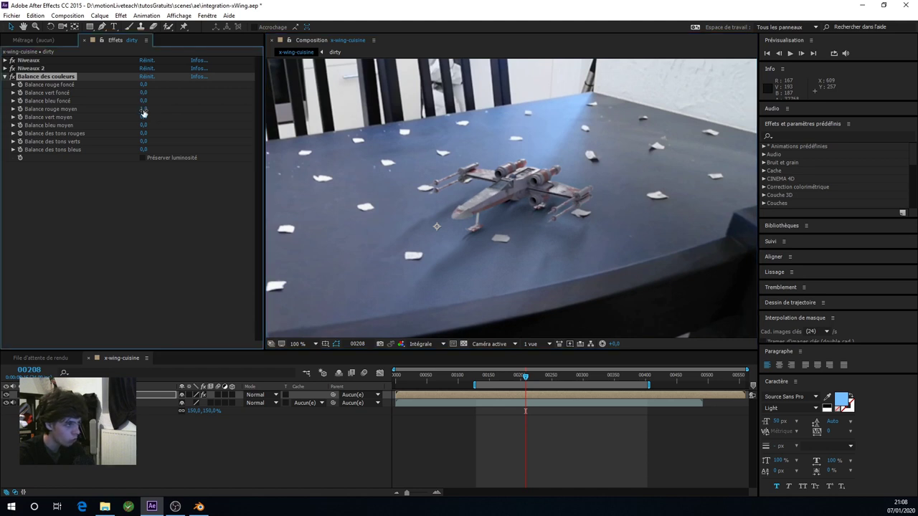
left_click(145, 110)
key("Return")
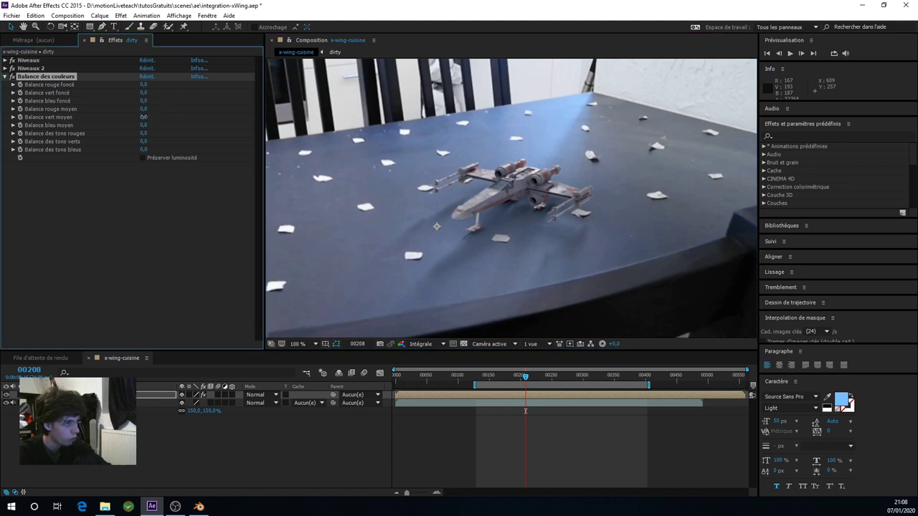
left_click_drag(144, 117, 143, 124)
left_click(143, 157)
mouse_move(144, 116)
left_mouse_down()
mouse_move(169, 120)
mouse_move(142, 125)
left_mouse_up()
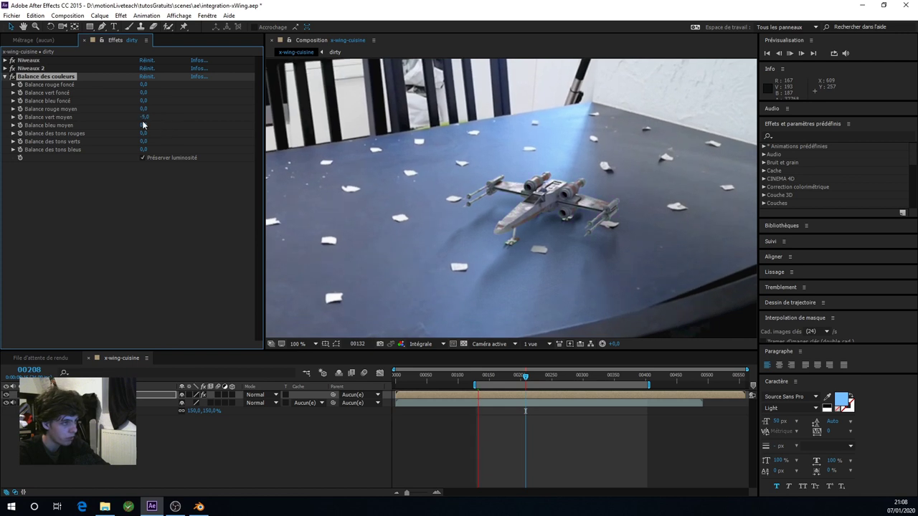
key("ctrl+z")
key("ctrl+z")
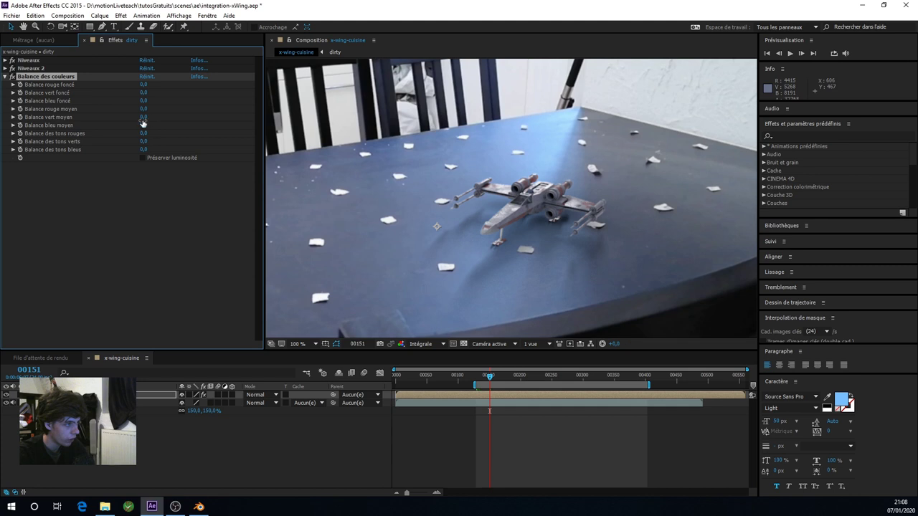
Turn on Préserver luminosité and set the midtone green balance back to 0
left_click_drag(153, 117, 159, 117)
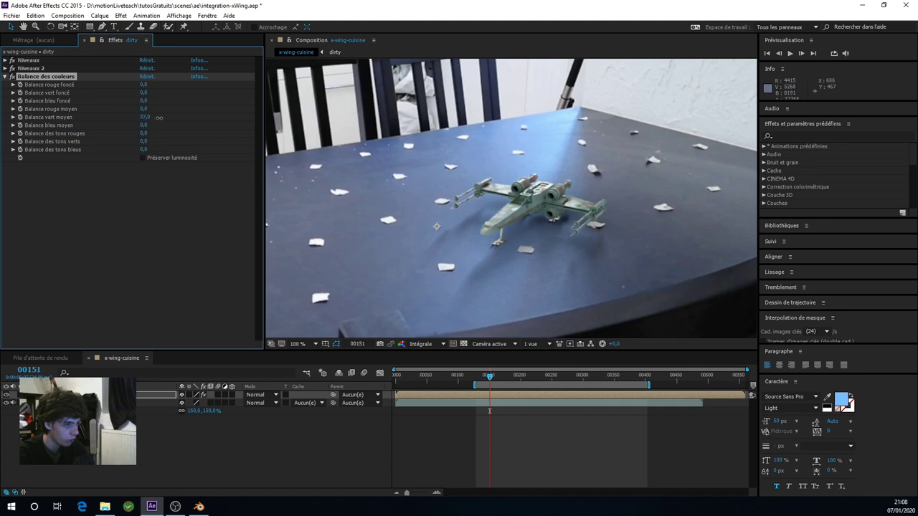
left_click(144, 157)
left_click(146, 117)
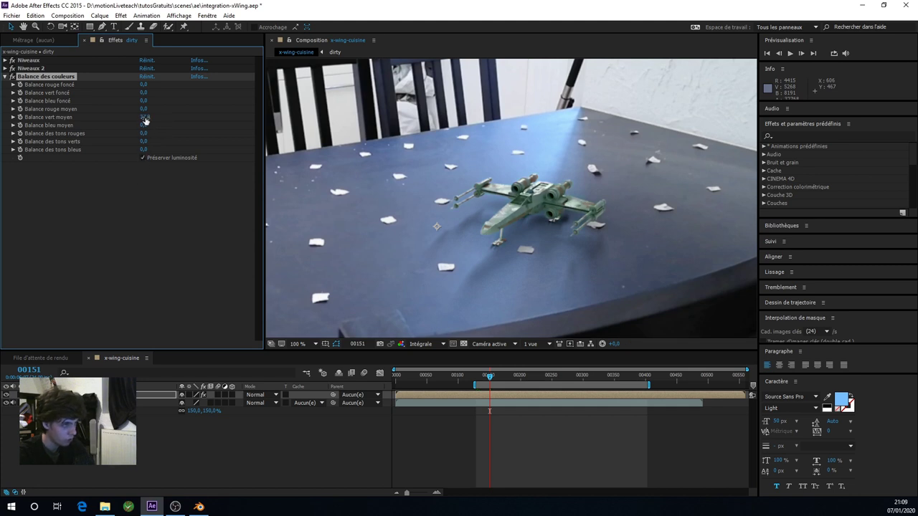
type("0")
key("Return")
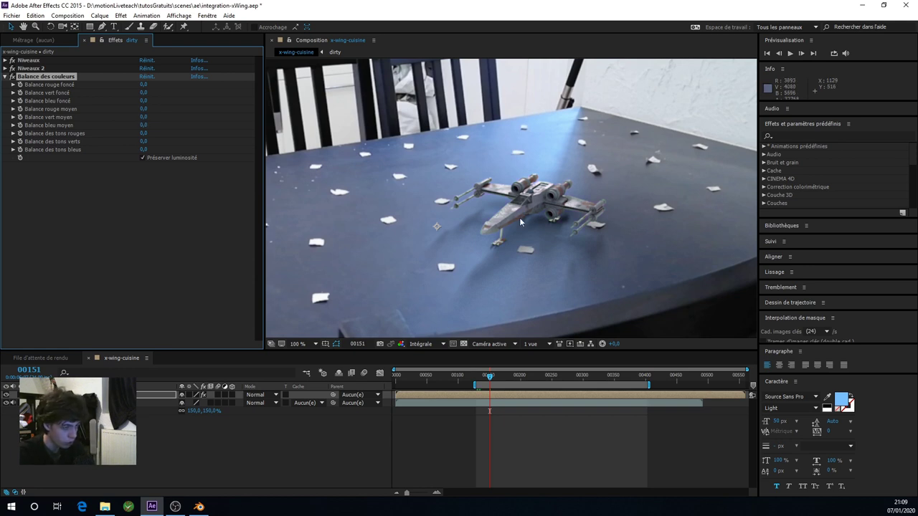
Inspect the red, green and blue channels one at a time, ending on the red channel
left_click(402, 344)
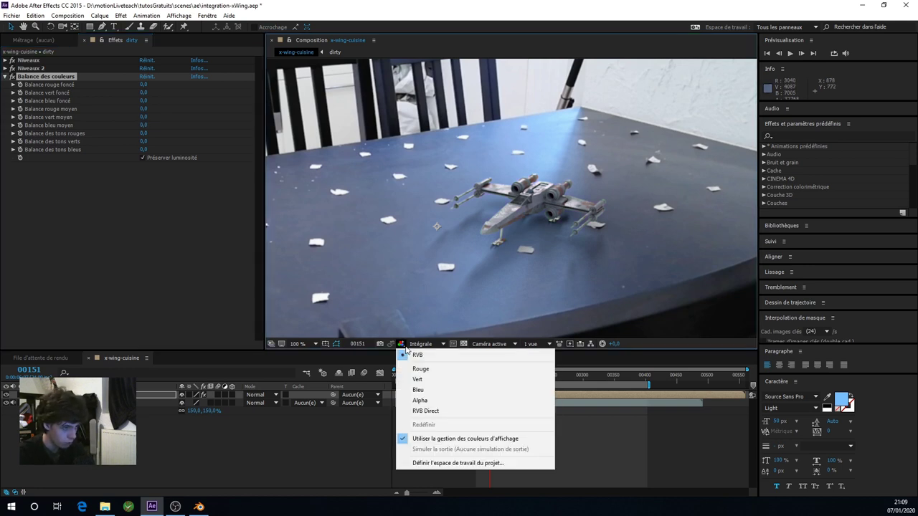
left_click(421, 369)
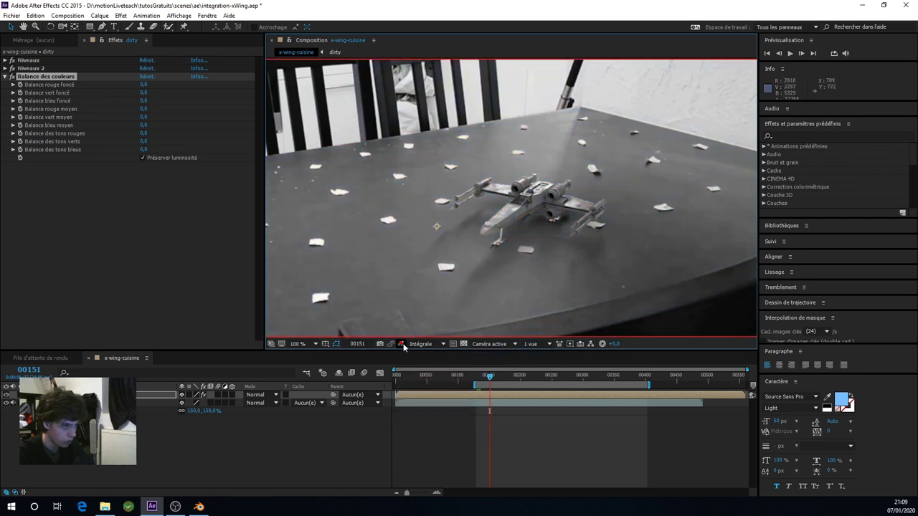
left_click(402, 345)
left_click(420, 376)
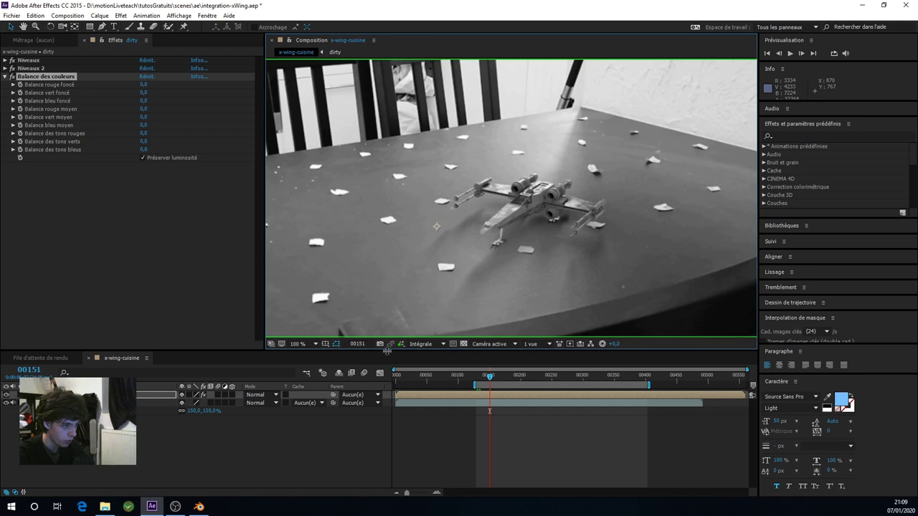
left_click(401, 345)
left_click(417, 389)
scroll(502, 169, "down", 4)
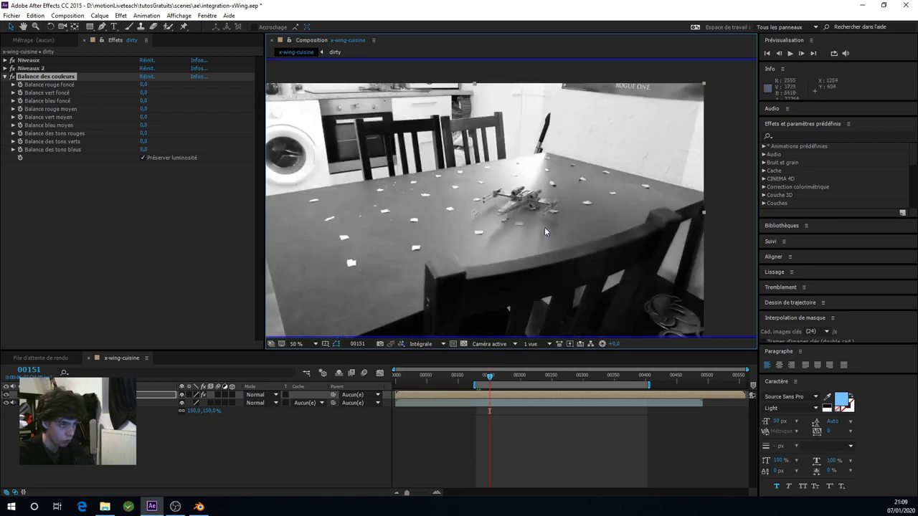
scroll(504, 180, "up", 2)
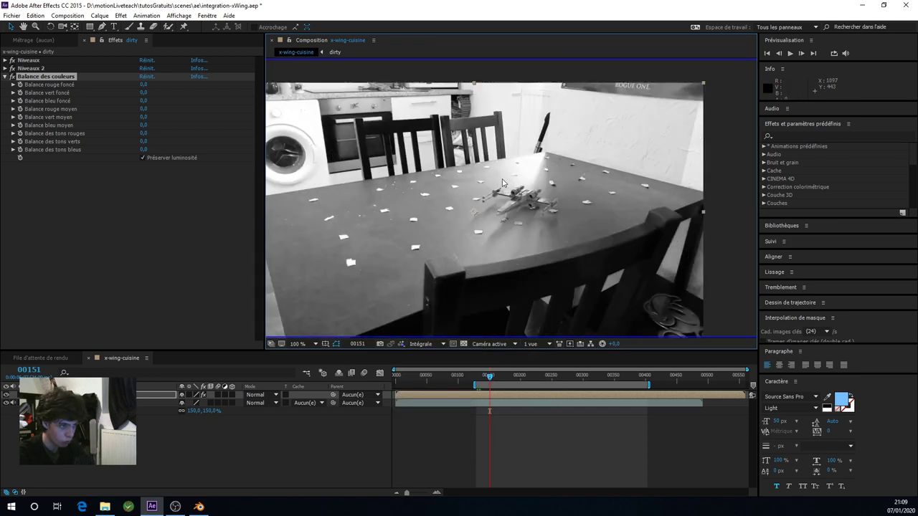
scroll(503, 179, "up", 2)
left_click(402, 344)
left_click(417, 374)
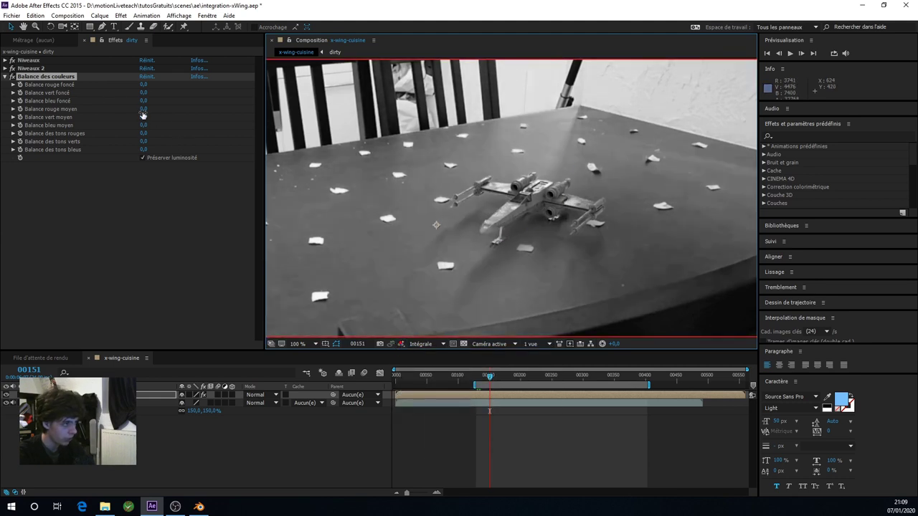
Cut red to midtone -67, dark -1 and red tones -21, comparing the effect off and on
left_click_drag(143, 113, 140, 112)
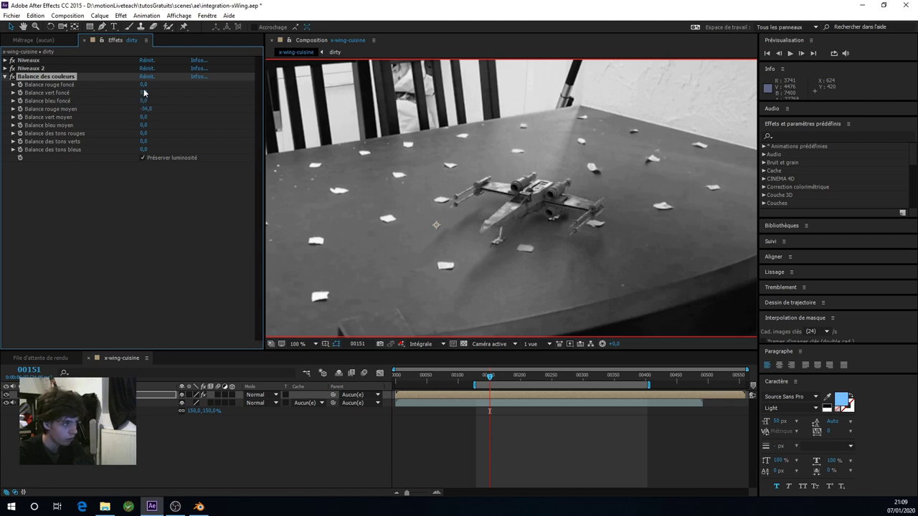
left_click_drag(143, 85, 146, 126)
mouse_move(143, 134)
left_mouse_down()
mouse_move(127, 137)
mouse_move(133, 111)
left_mouse_up()
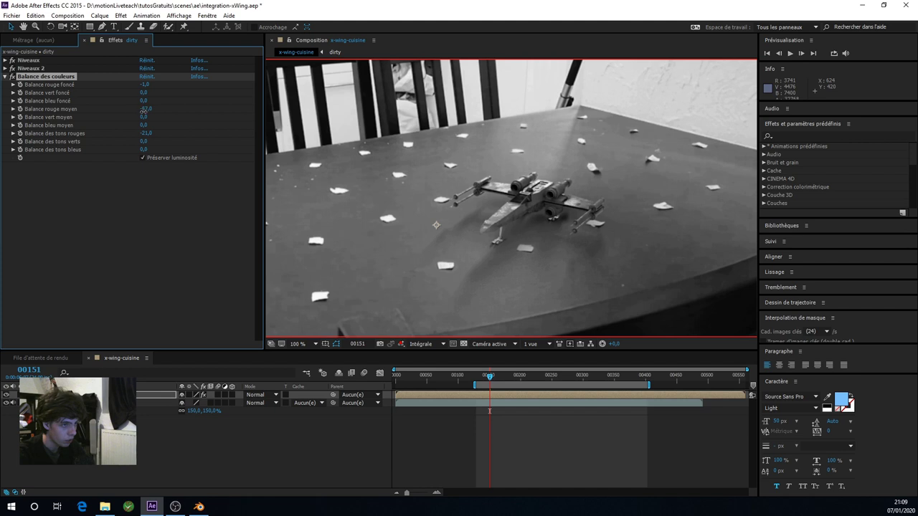
scroll(595, 207, "down", 2)
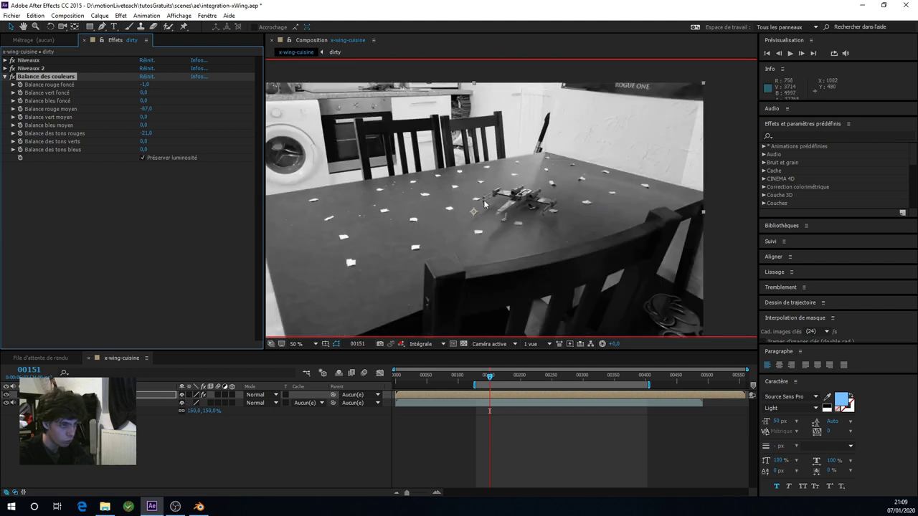
left_click(13, 76)
left_click(12, 76)
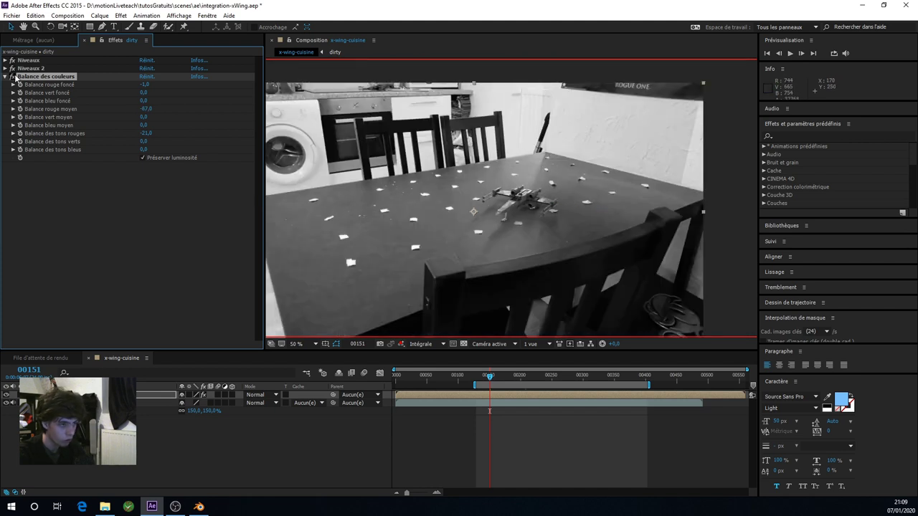
left_click(13, 76)
left_click(12, 76)
scroll(534, 202, "up", 2)
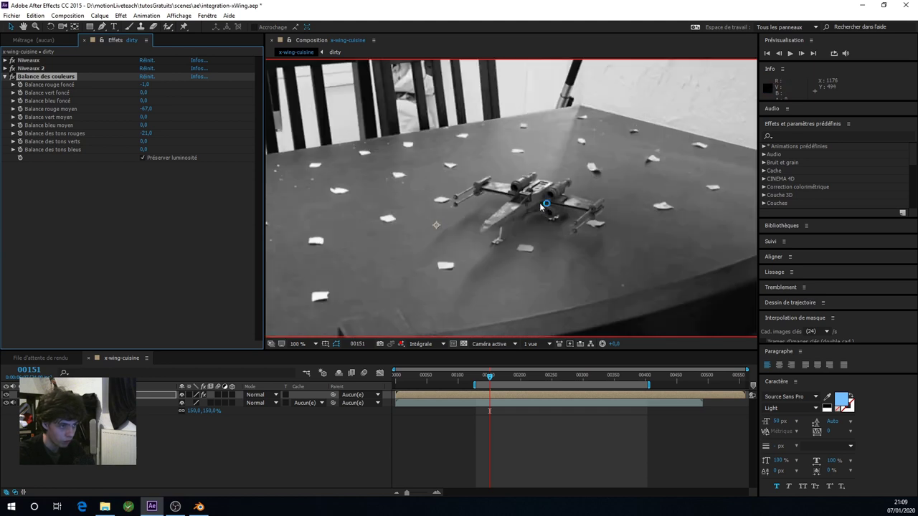
scroll(576, 210, "up", 2)
scroll(584, 215, "right", 2)
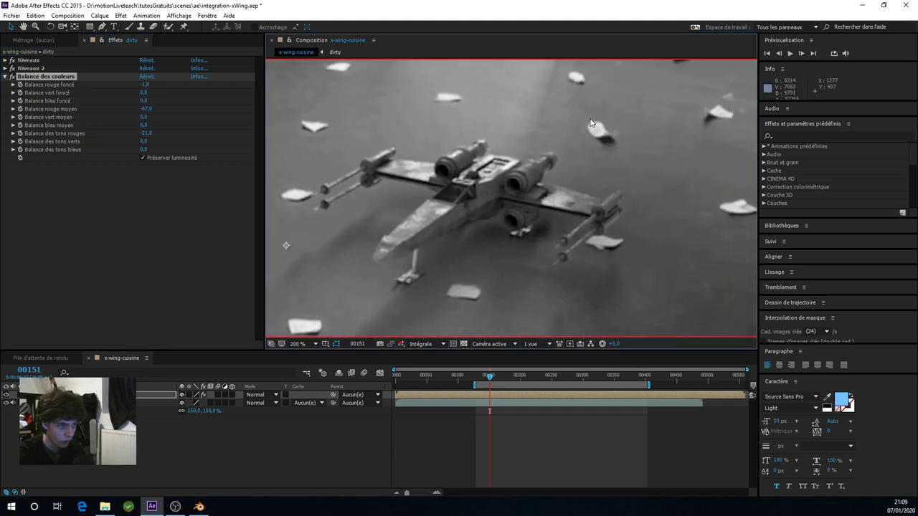
scroll(650, 250, "down", 2)
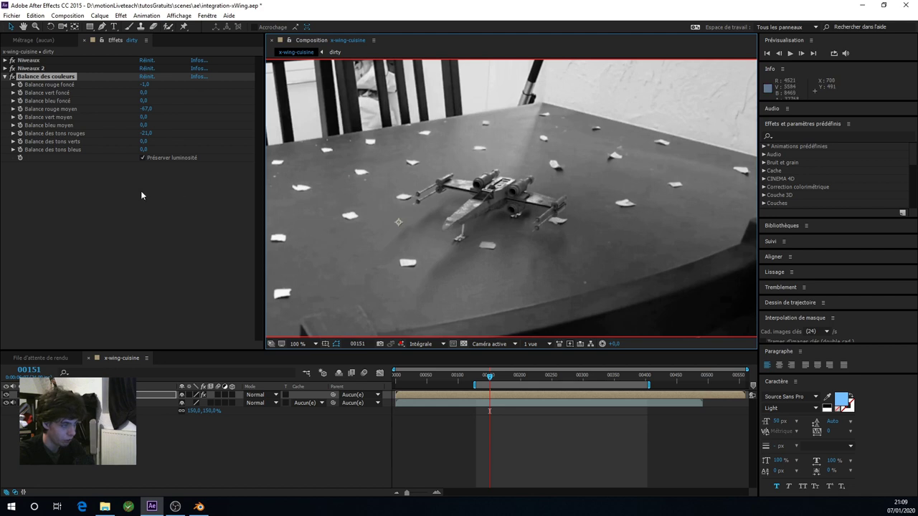
left_click(411, 348)
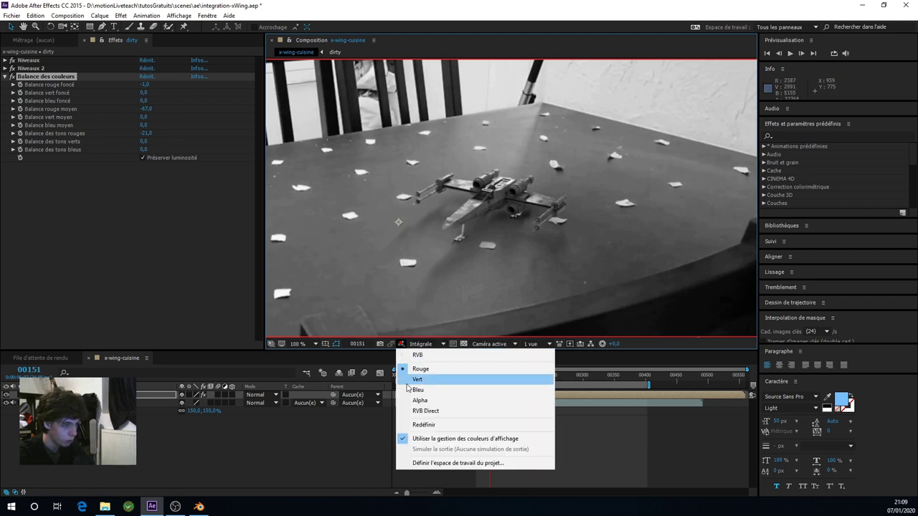
On the green channel, lower green to midtones -38, green tones -54 and dark -2
left_click(410, 384)
scroll(512, 198, "up", 1)
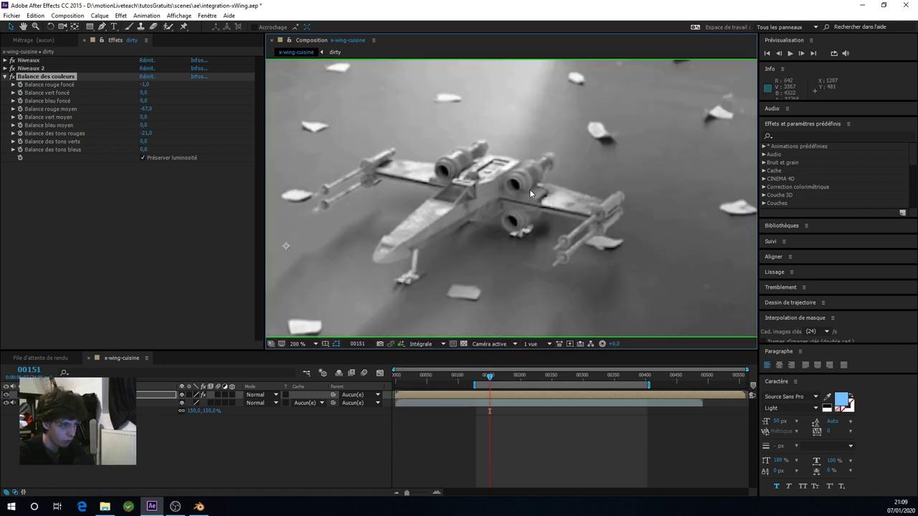
scroll(549, 199, "down", 1)
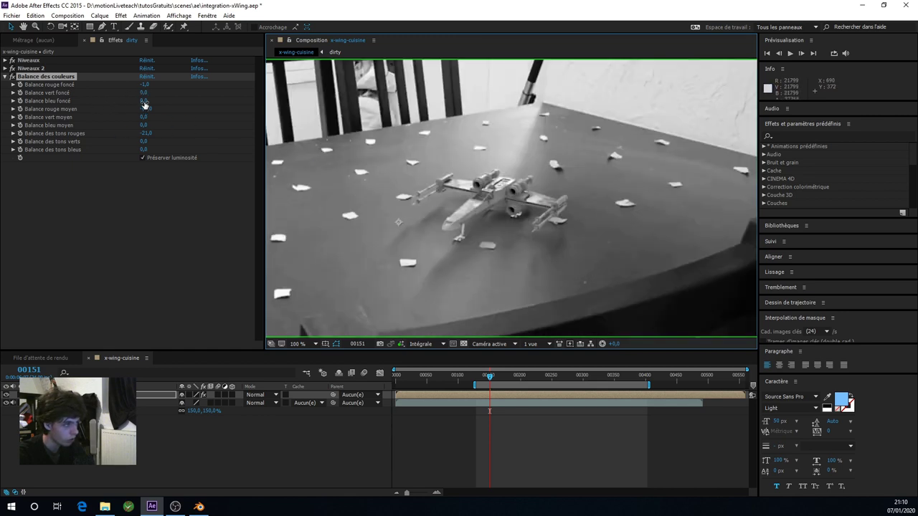
left_click_drag(143, 120, 121, 122)
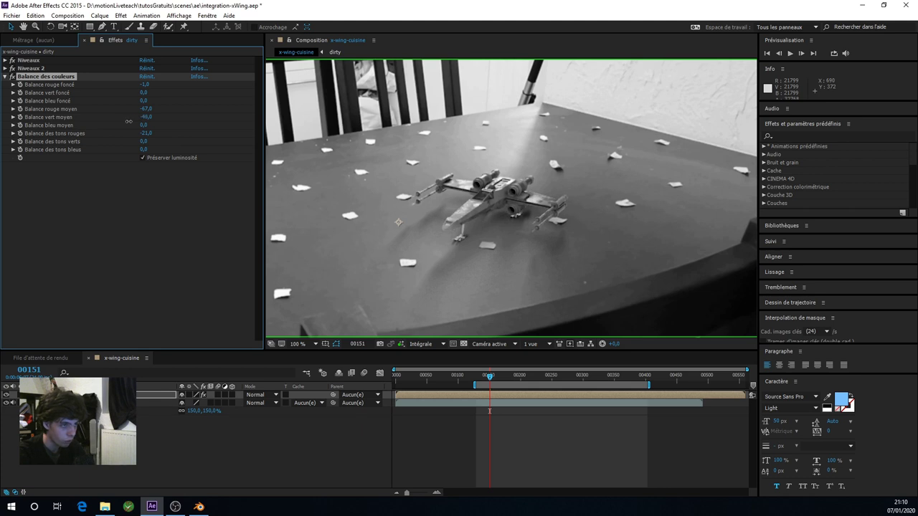
left_click_drag(132, 122, 129, 121)
left_click_drag(143, 141, 133, 141)
left_click_drag(144, 93, 146, 96)
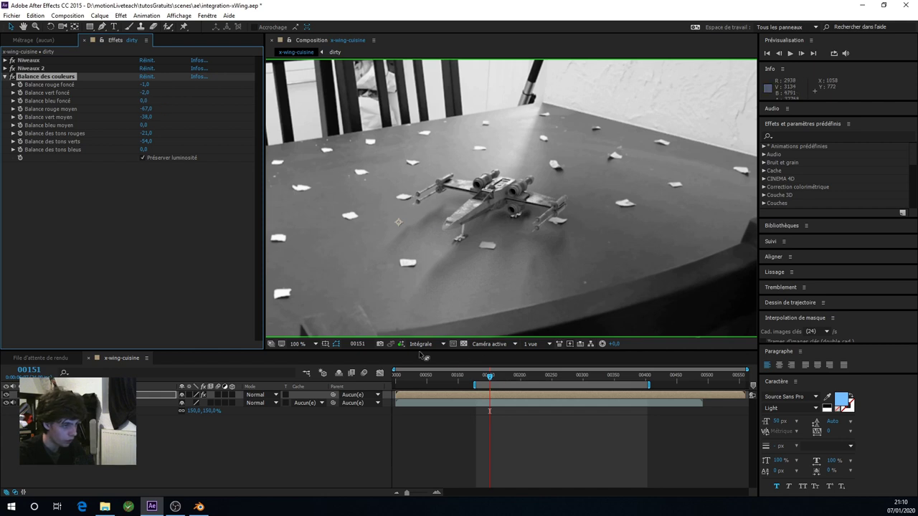
On the blue channel, lower Balance bleu moyen to -80,3
left_click(406, 346)
left_click(416, 380)
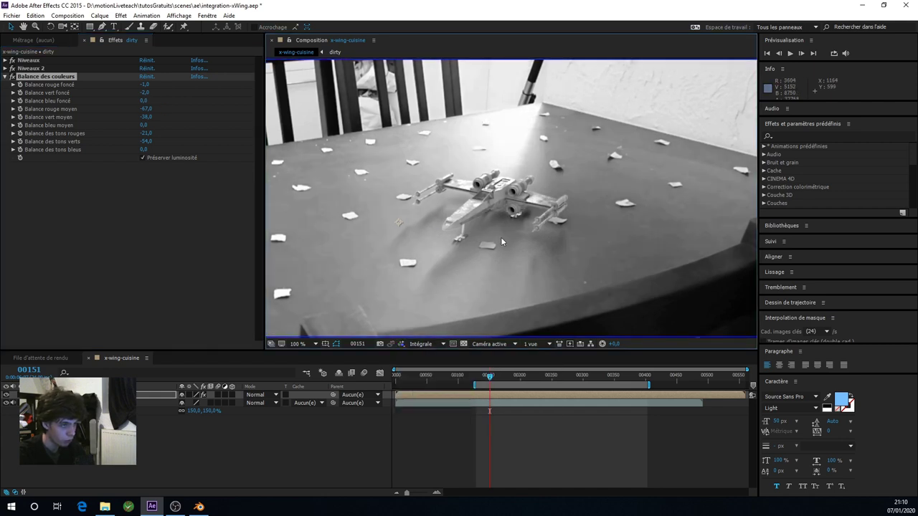
scroll(524, 242, "up", 1)
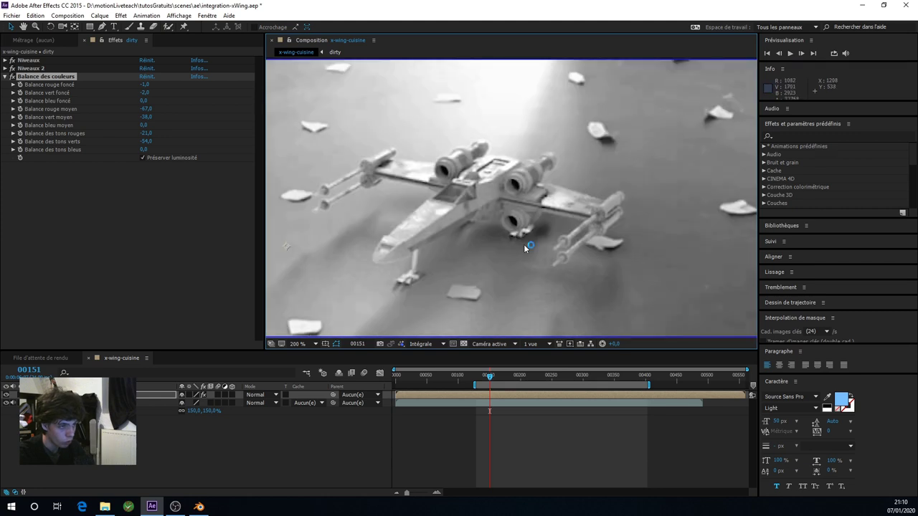
scroll(523, 244, "down", 2)
scroll(523, 244, "up", 2)
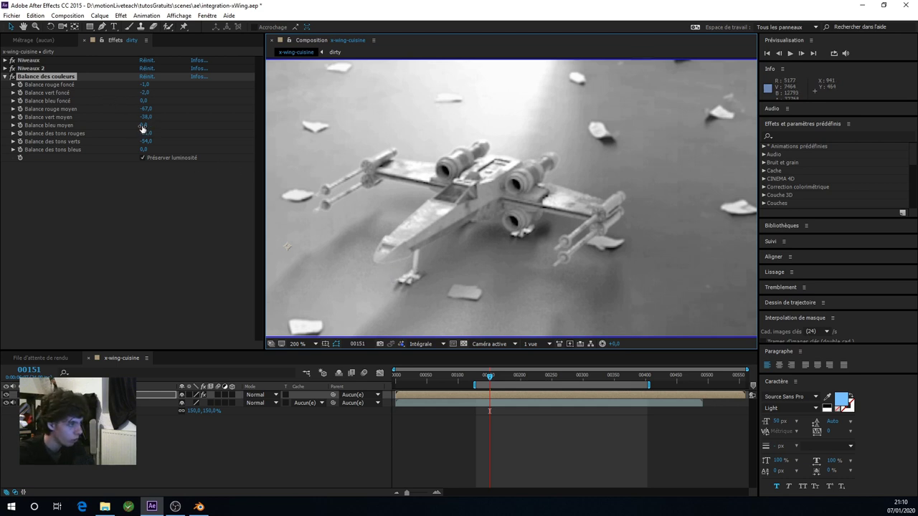
left_click_drag(144, 126, 104, 133)
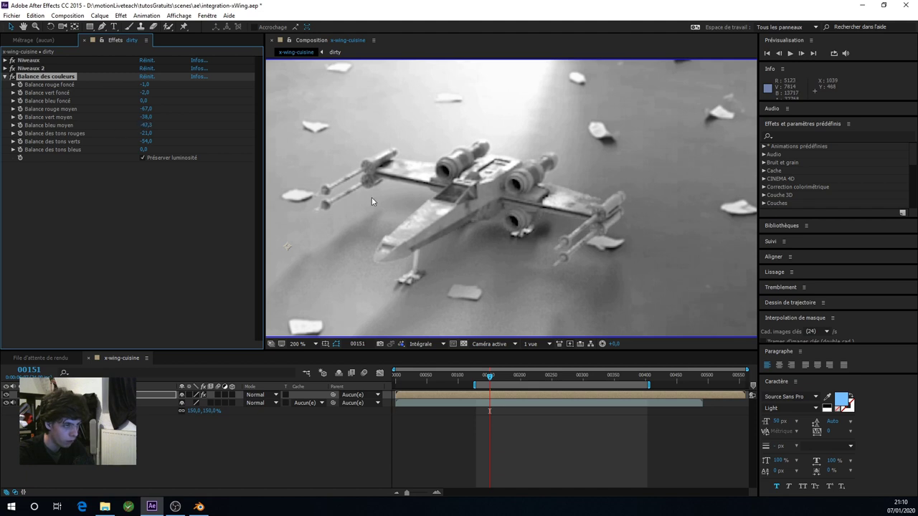
scroll(396, 201, "down", 3)
scroll(396, 200, "down", 1)
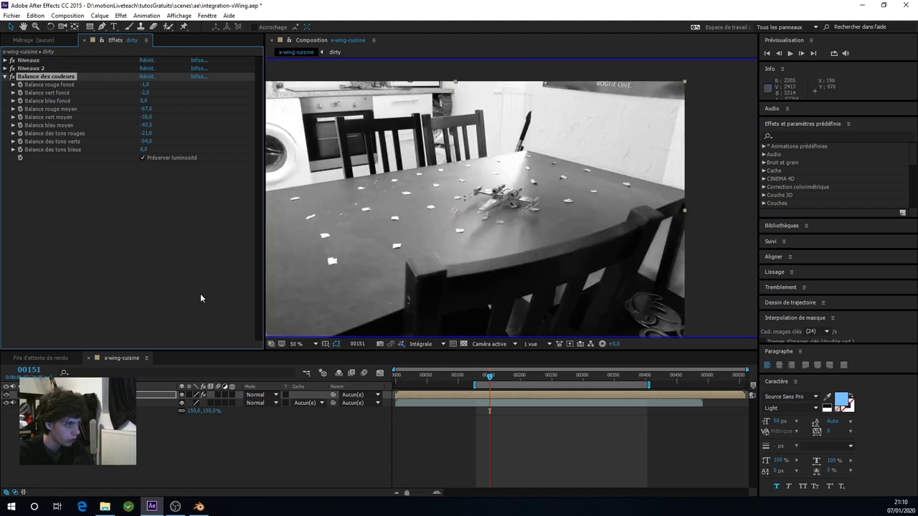
left_click(180, 272)
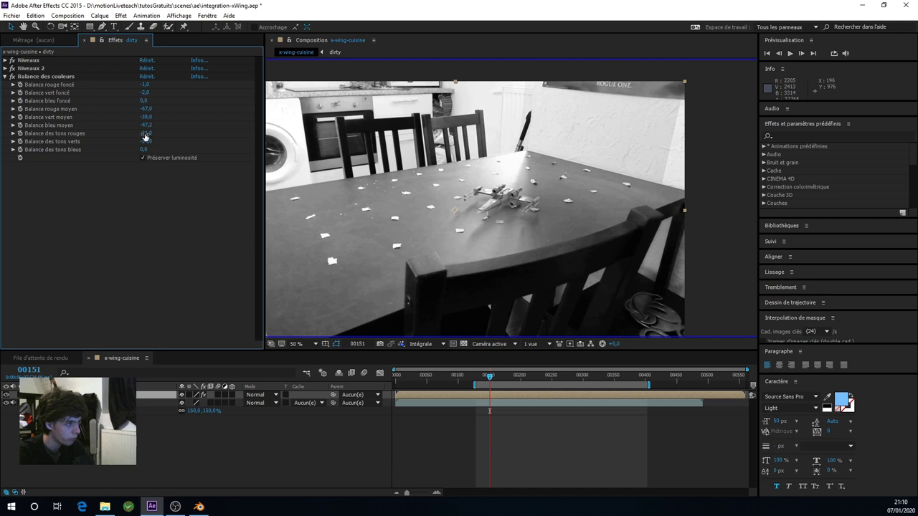
left_click(145, 136)
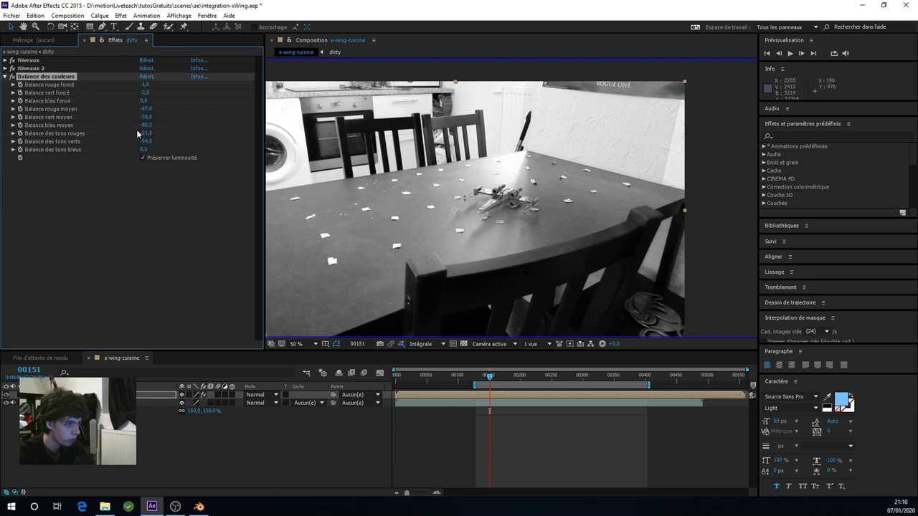
Return the viewer to full RGB and compare Balance des couleurs off versus on
left_click(399, 346)
left_click(419, 353)
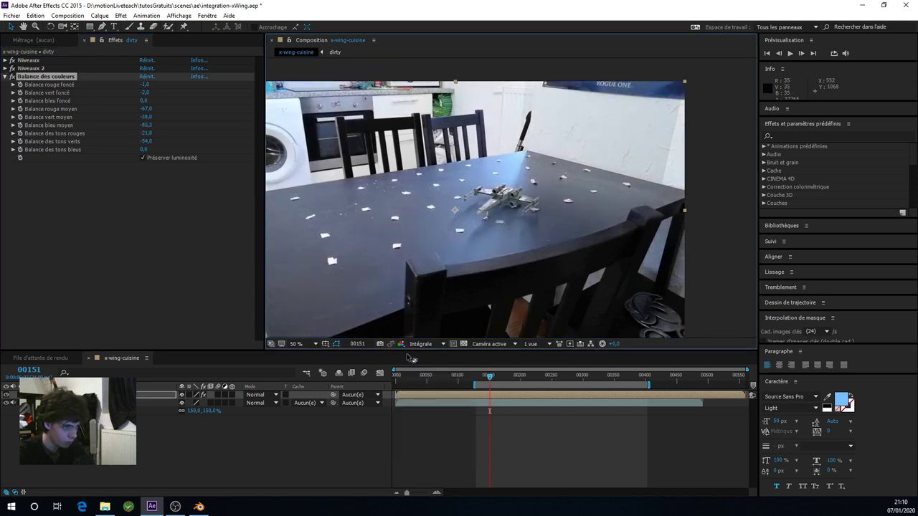
scroll(503, 284, "up", 4)
scroll(488, 220, "down", 4)
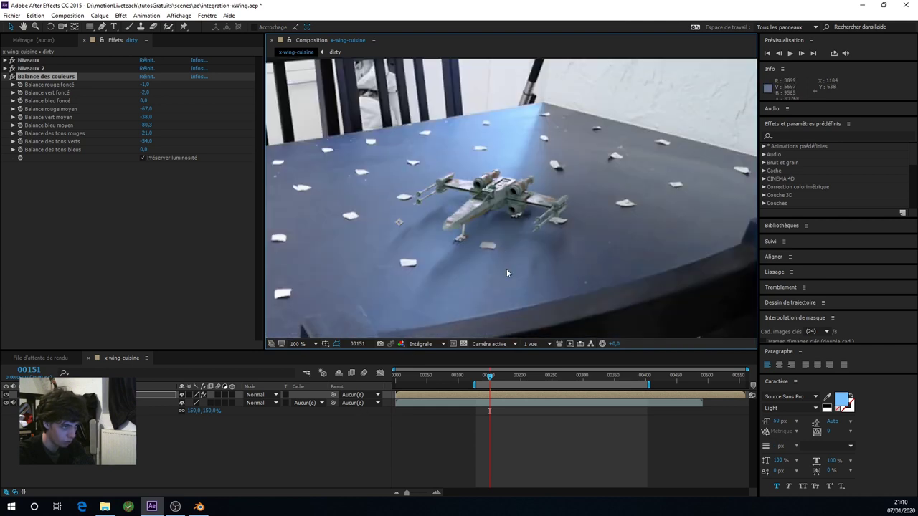
scroll(488, 218, "up", 4)
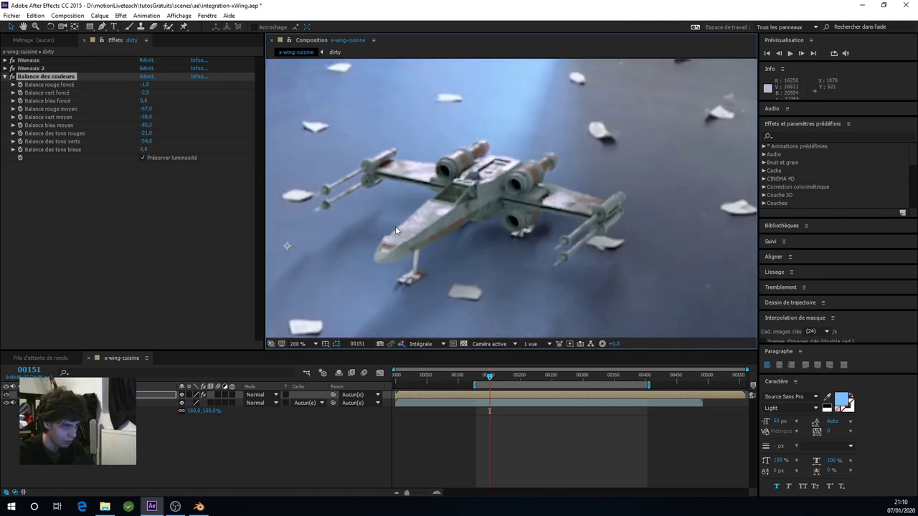
left_click(13, 76)
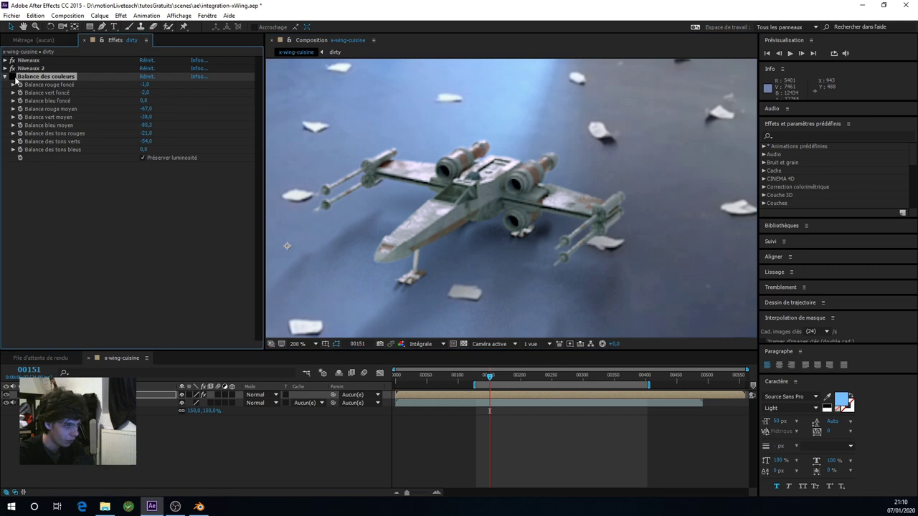
left_click(12, 76)
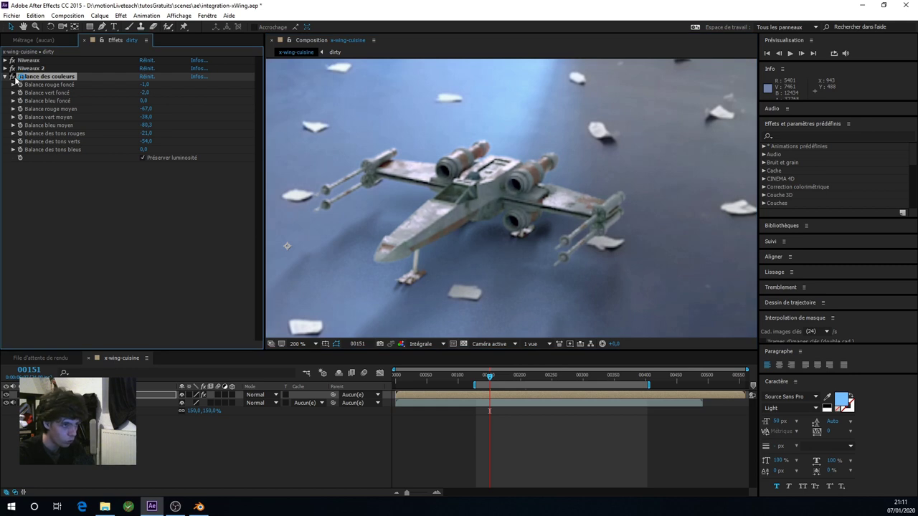
Ease blue midtones to -54,3 and leave Préserver luminosité unchecked after comparing both states
scroll(473, 228, "down", 2)
scroll(488, 222, "up", 2)
scroll(538, 173, "down", 2)
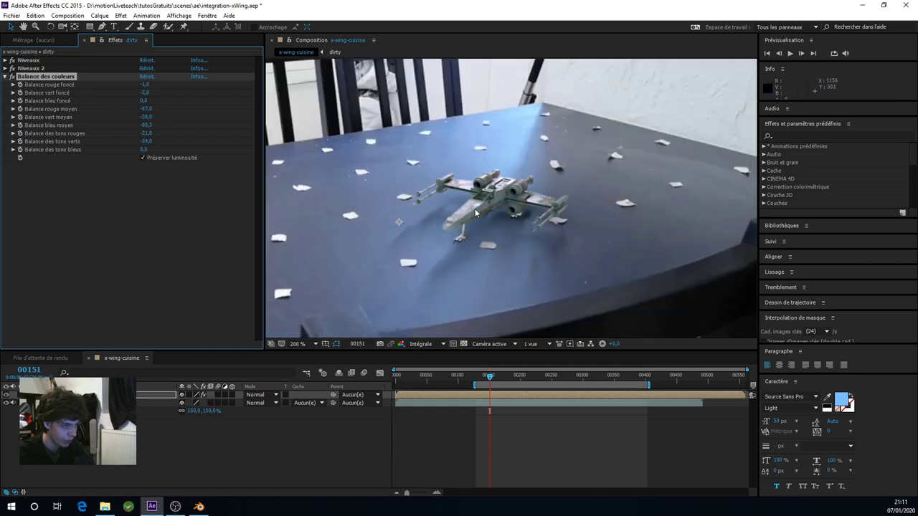
scroll(475, 209, "up", 2)
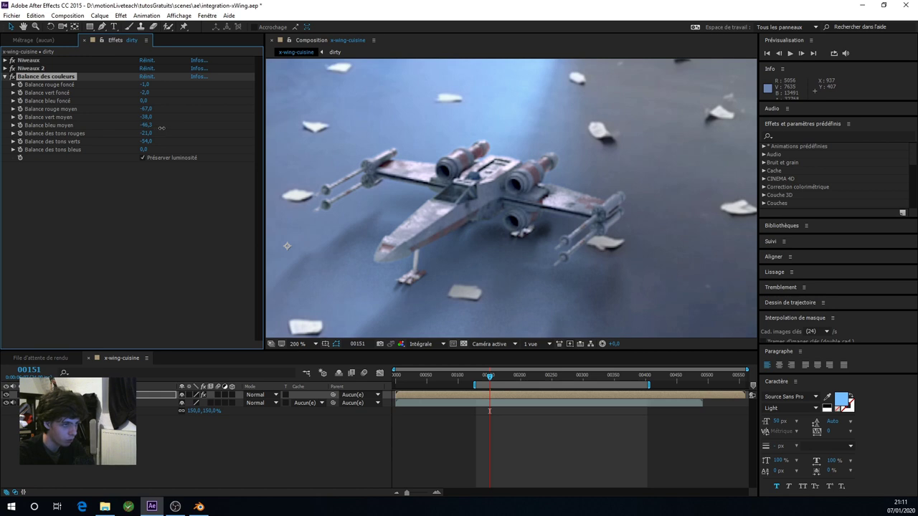
scroll(559, 228, "down", 3)
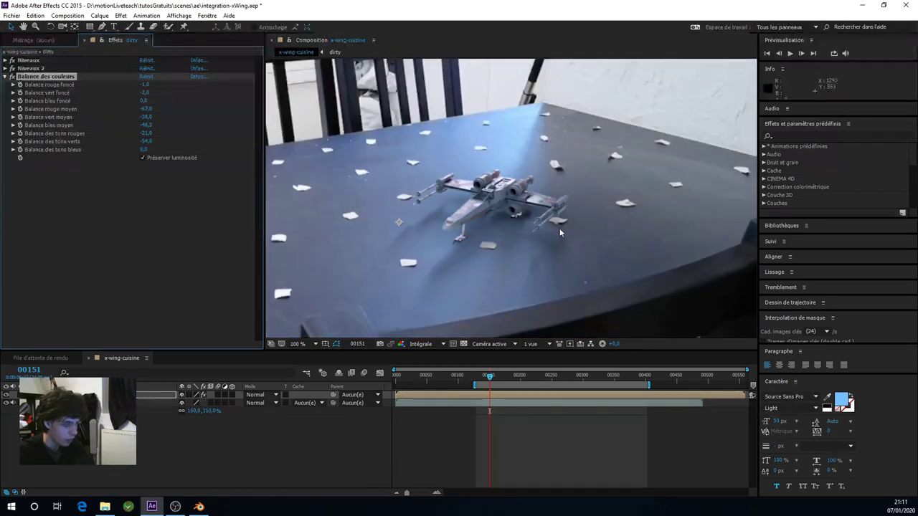
scroll(555, 243, "down", 1)
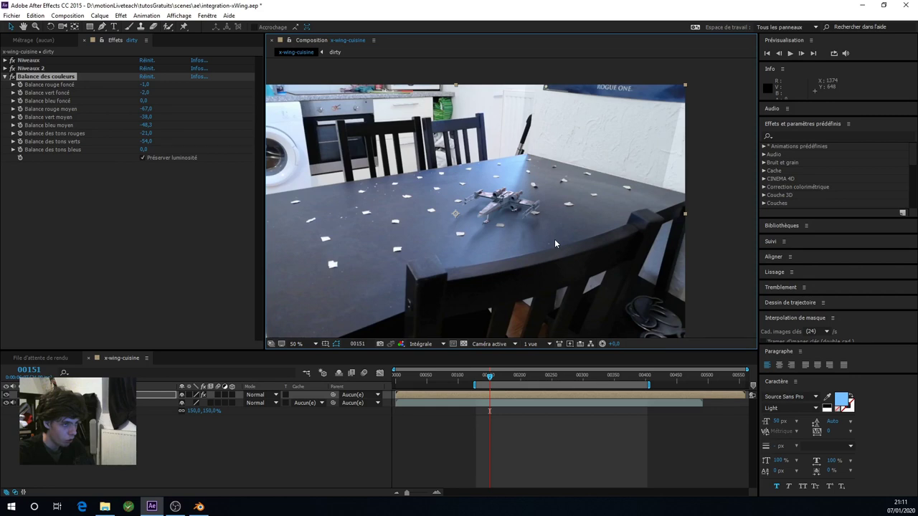
scroll(554, 244, "up", 1)
scroll(554, 244, "up", 1)
scroll(555, 244, "up", 2)
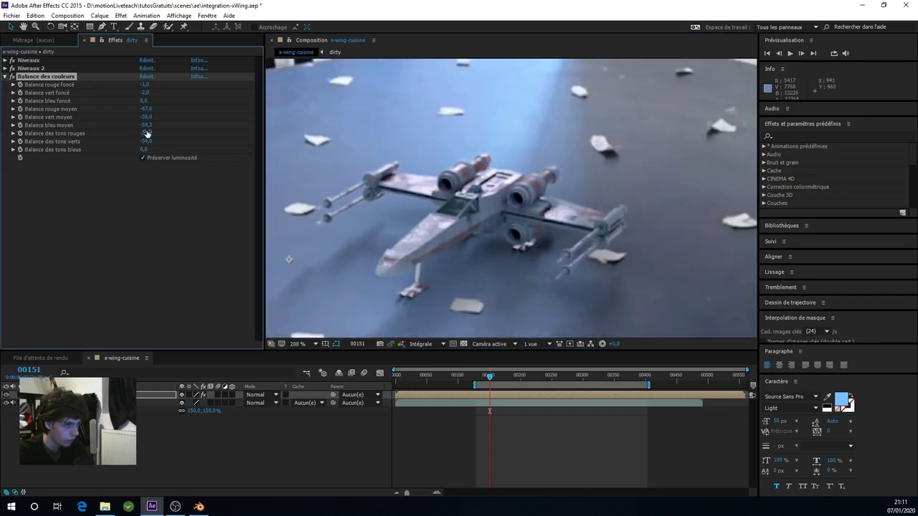
left_click(107, 161)
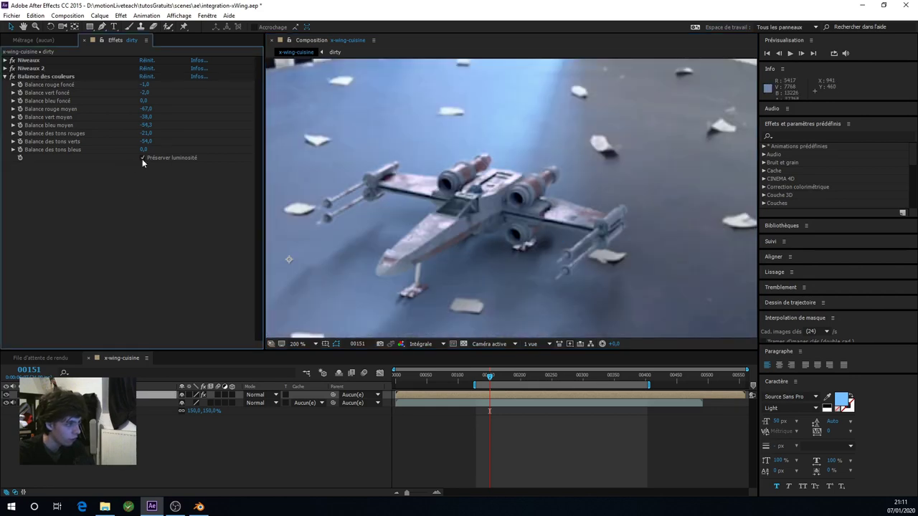
left_click(142, 157)
left_click(143, 159)
left_click(143, 159)
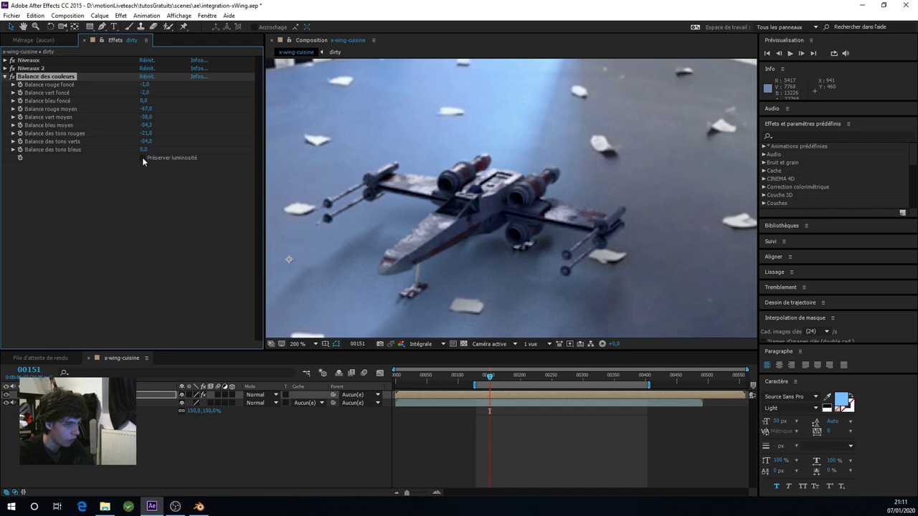
left_click(142, 158)
left_click(142, 157)
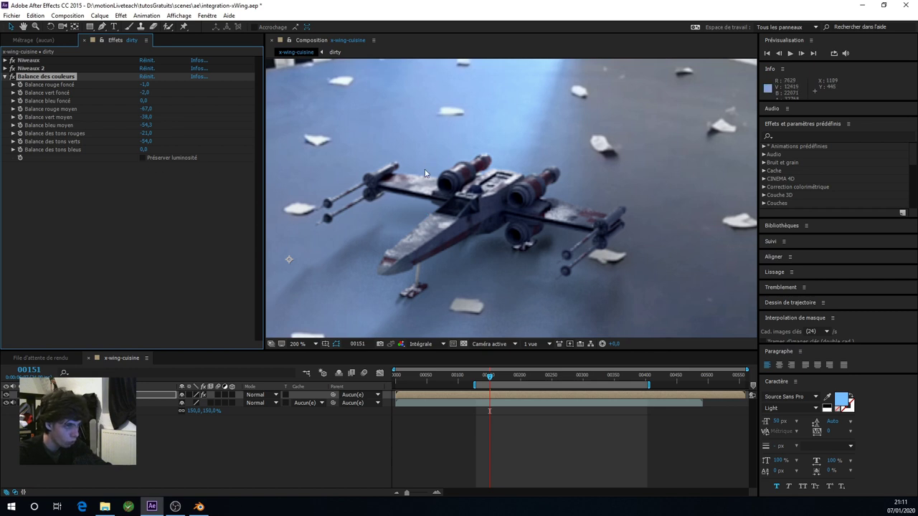
Reset Balance des couleurs, then set midtone red to -30 and green to -25
left_click(148, 76)
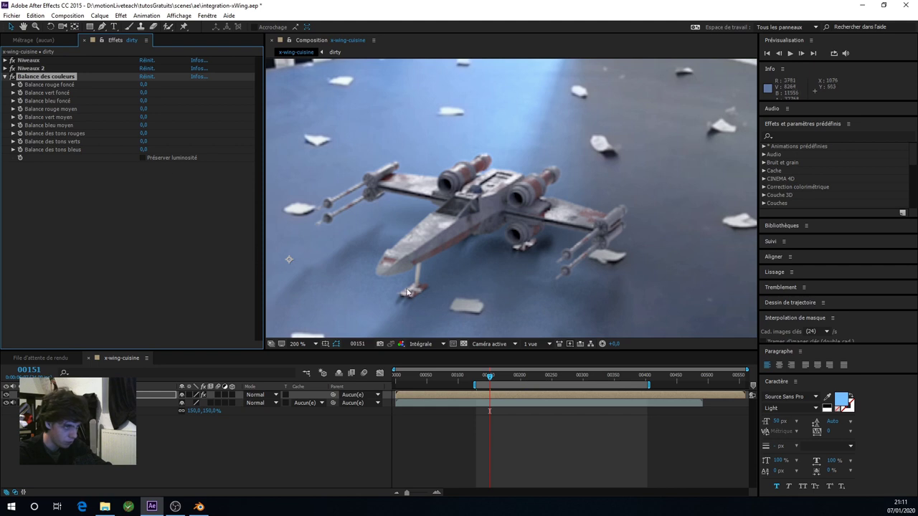
left_click(400, 344)
left_click(414, 365)
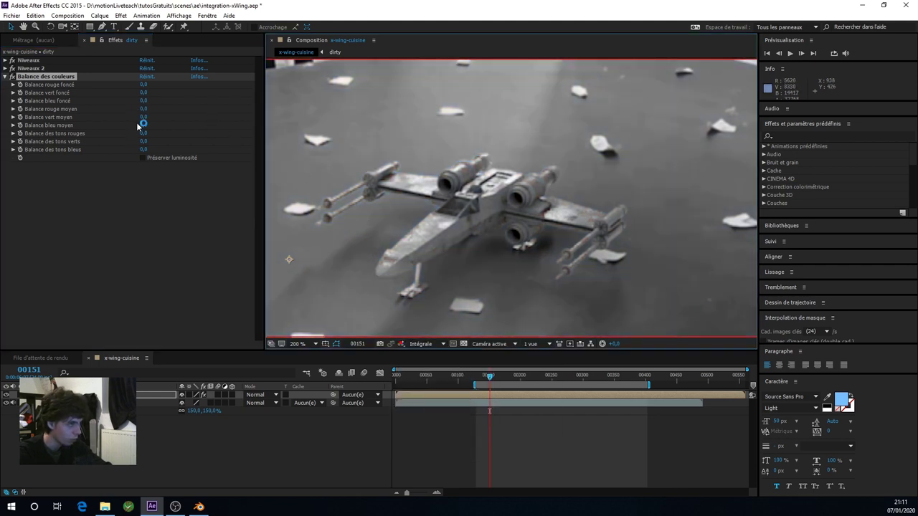
left_click_drag(143, 112, 126, 113)
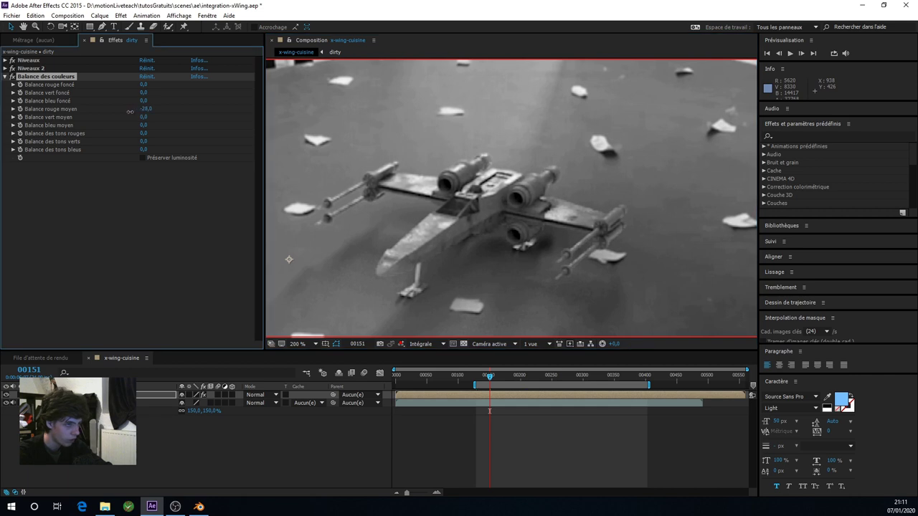
left_click(401, 343)
left_click(426, 380)
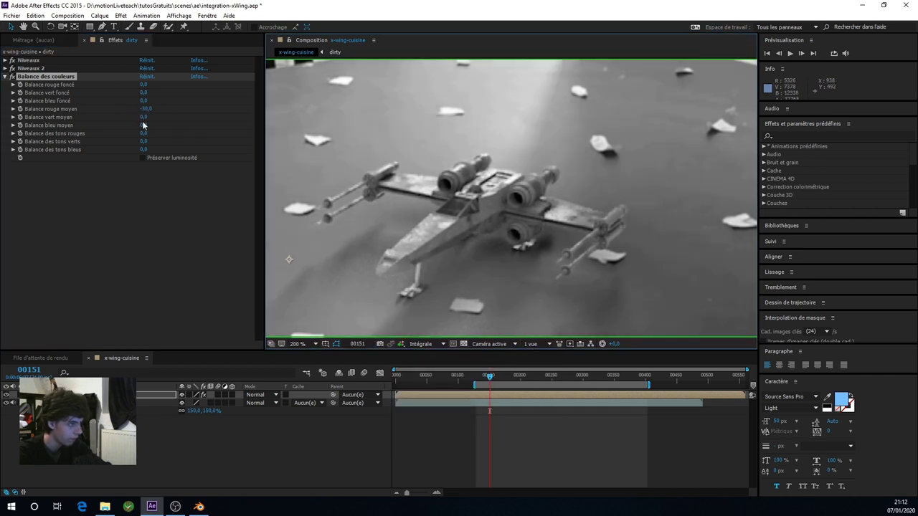
mouse_move(138, 117)
left_mouse_down()
mouse_move(129, 118)
mouse_move(136, 125)
left_mouse_up()
Set midtone blue to -10, return the viewer to RGB, and collapse the effect
left_click(400, 344)
left_click(426, 388)
left_click(401, 343)
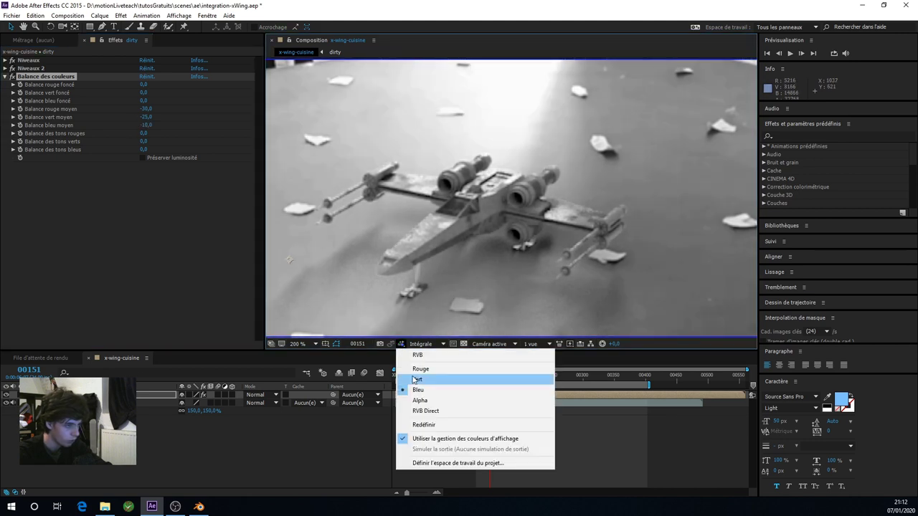
left_click(417, 355)
scroll(434, 276, "down", 2)
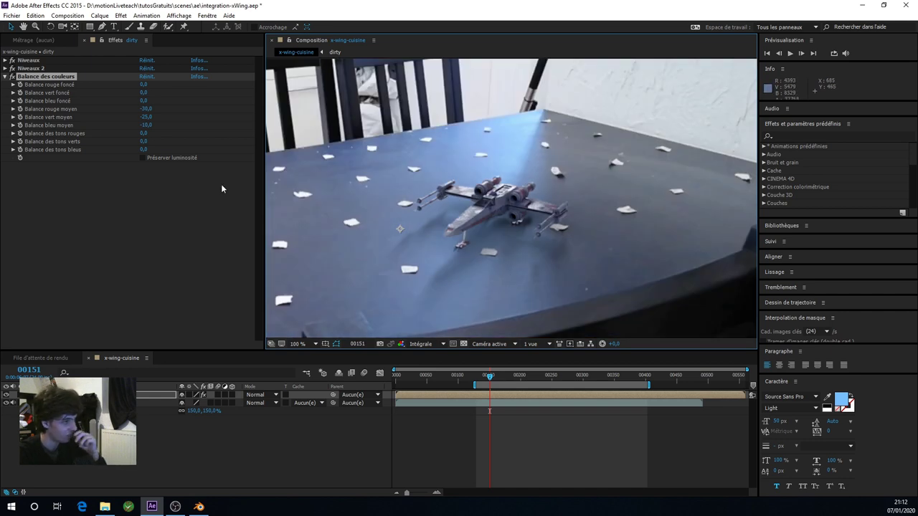
left_click(139, 208)
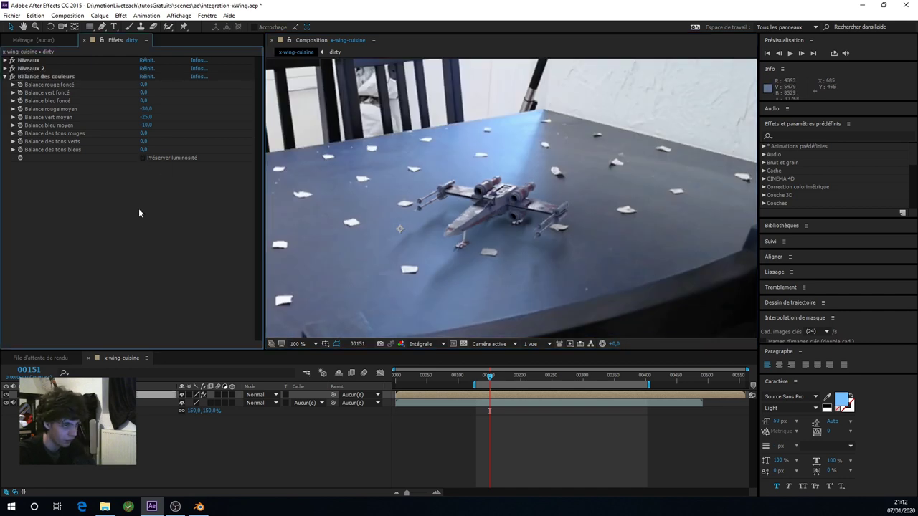
scroll(505, 258, "down", 2)
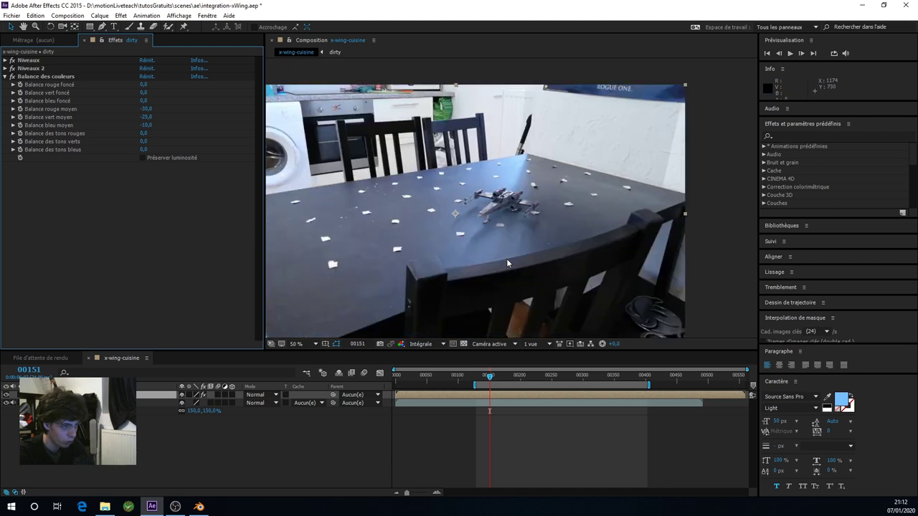
scroll(492, 269, "up", 2)
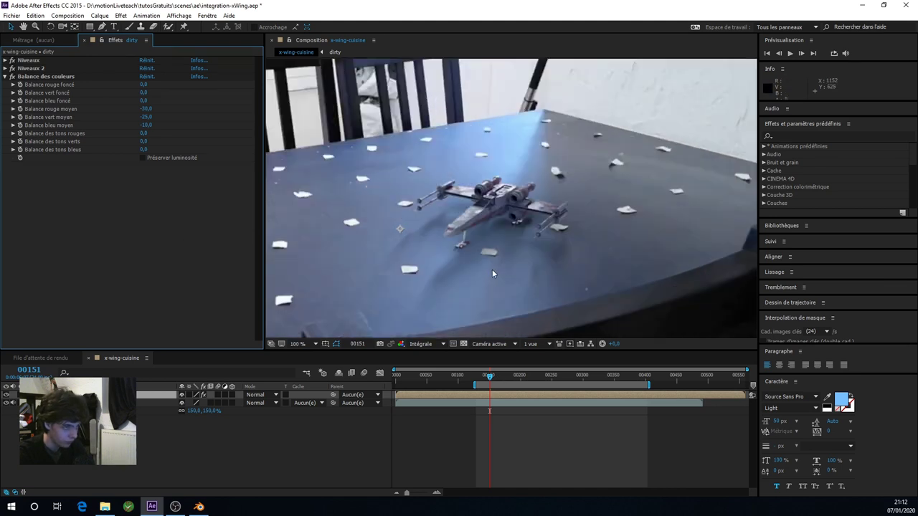
scroll(492, 269, "up", 1)
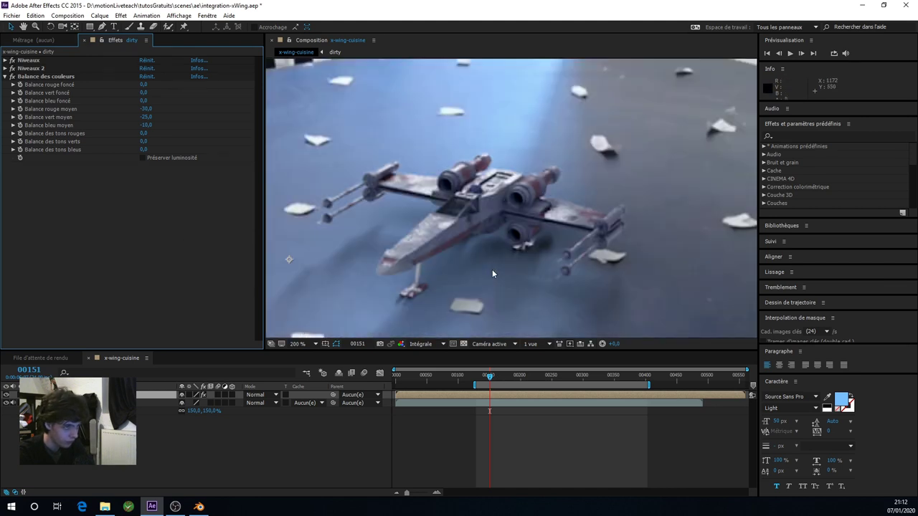
left_click(13, 76)
scroll(495, 233, "down", 1)
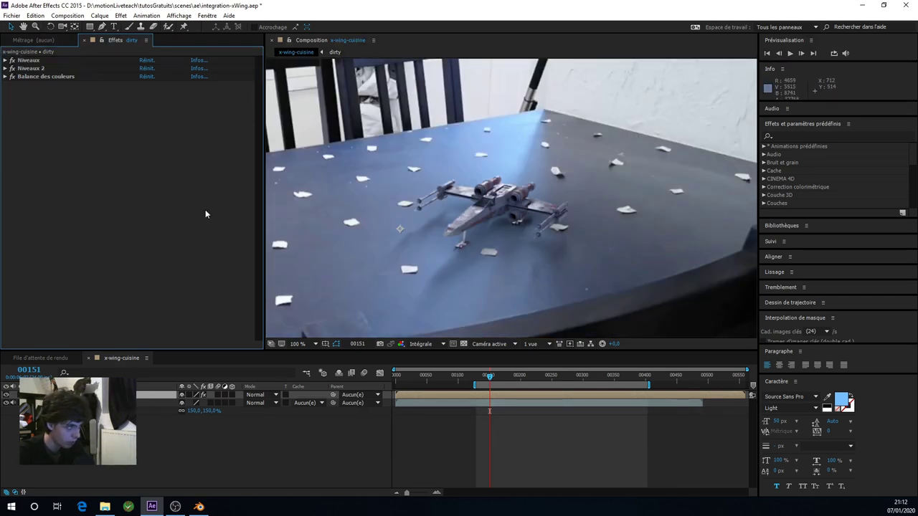
right_click(76, 175)
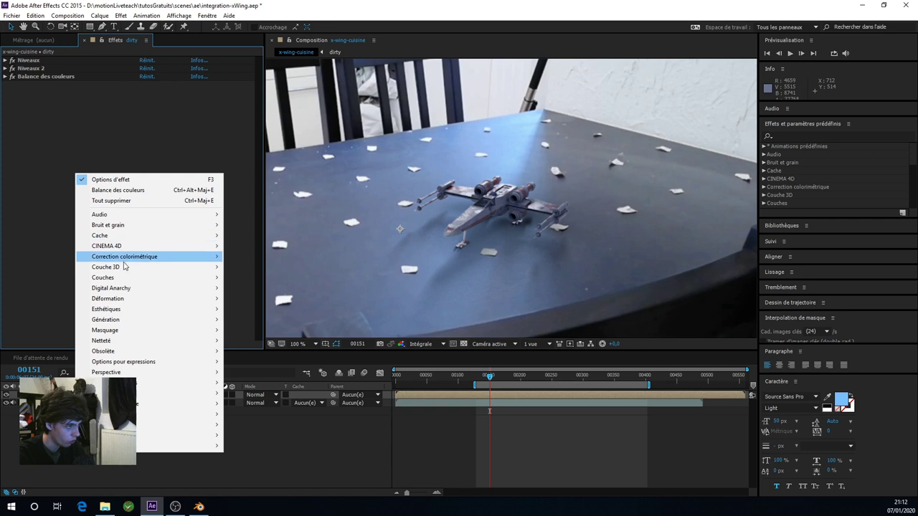
mouse_move(126, 259)
left_click(249, 226)
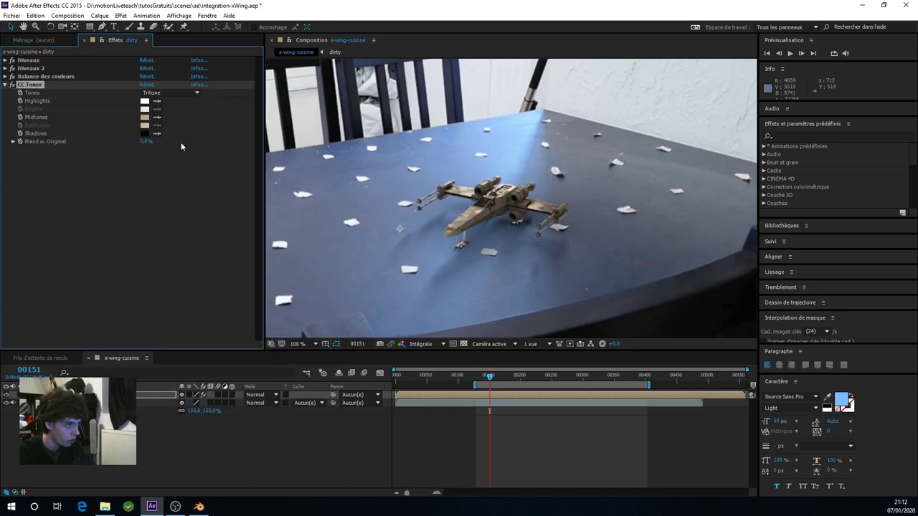
left_click(157, 118)
left_click(528, 145)
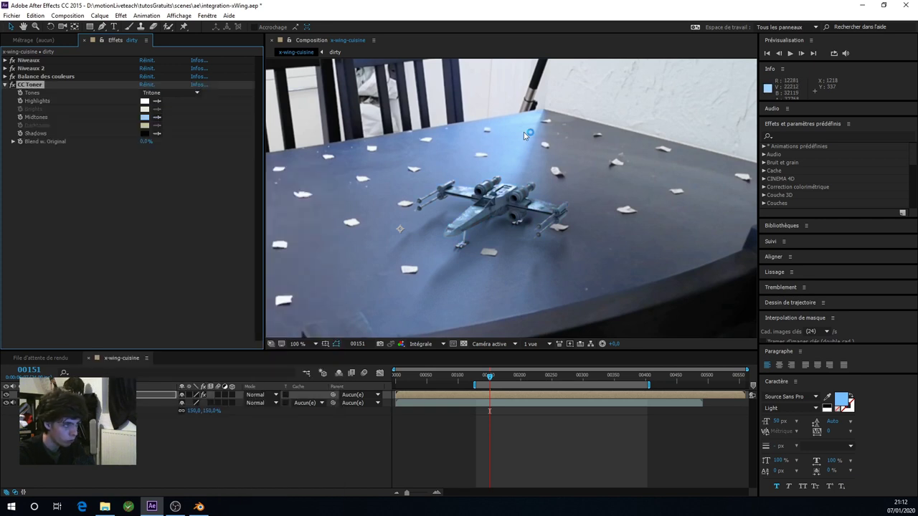
left_click(157, 117)
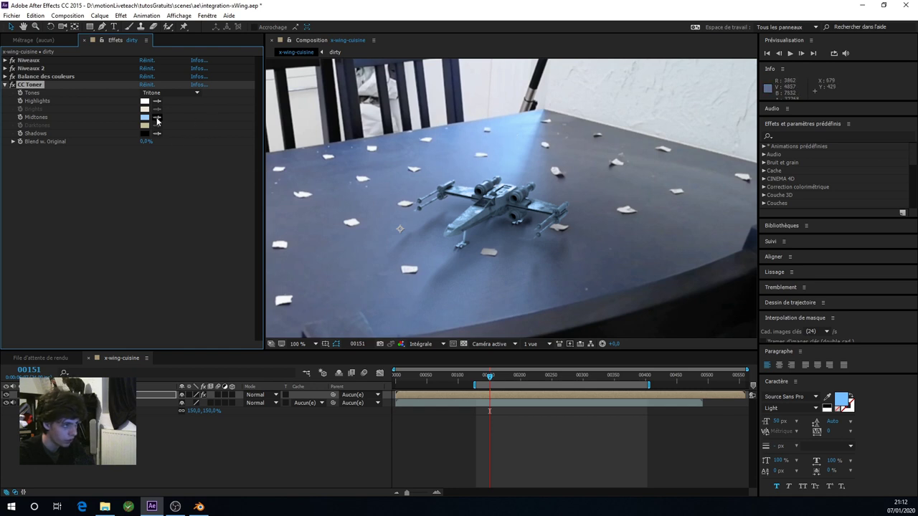
left_click(575, 245)
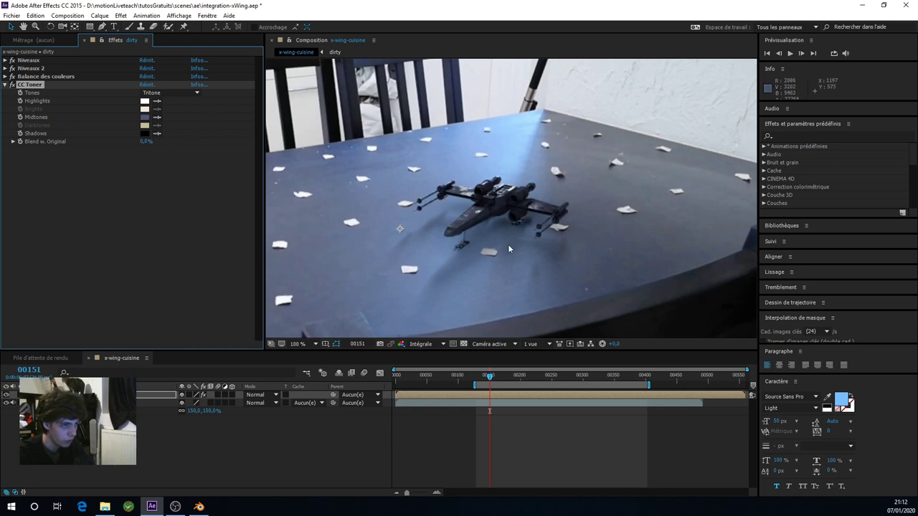
left_click(144, 117)
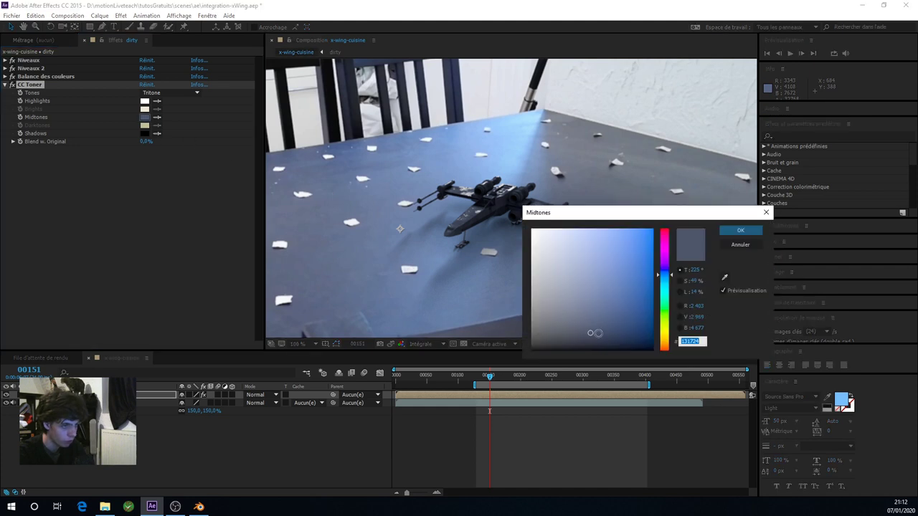
left_click_drag(597, 333, 589, 250)
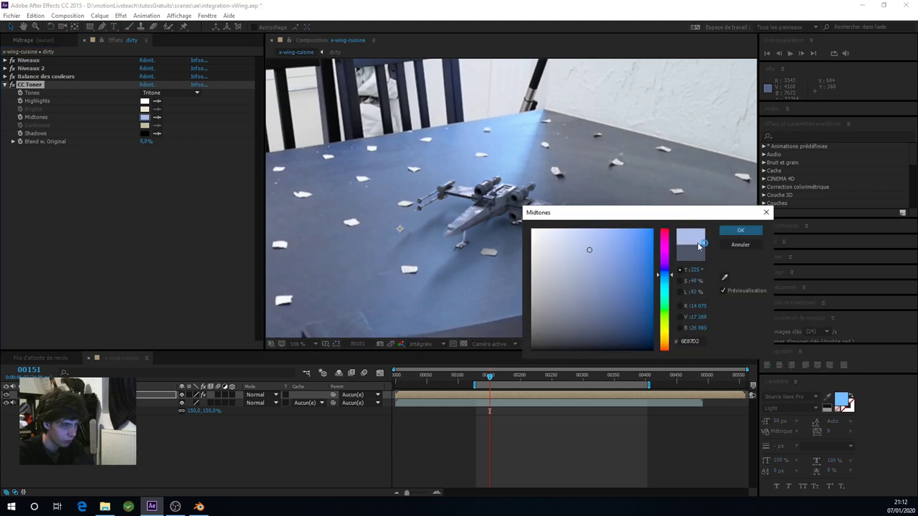
left_click(740, 230)
mouse_move(148, 141)
left_mouse_down()
mouse_move(220, 148)
mouse_move(203, 147)
left_mouse_up()
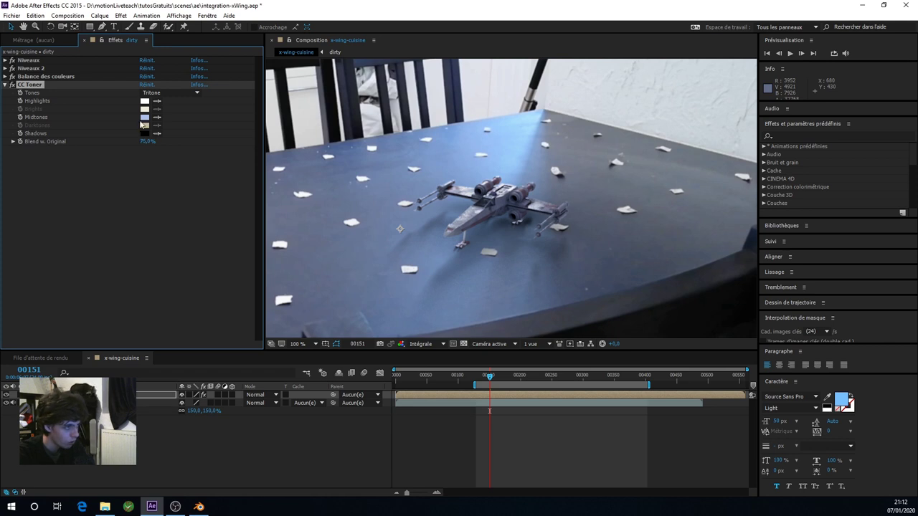
left_click(29, 85)
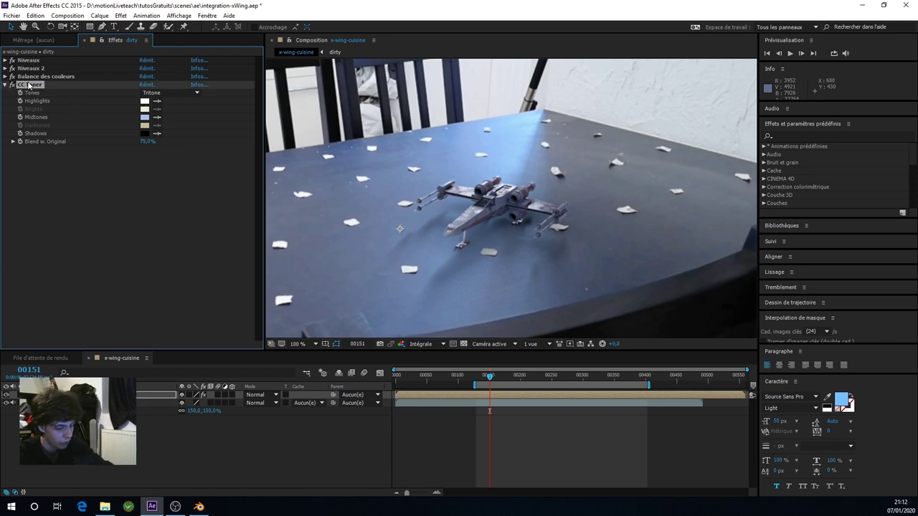
key("Delete")
Zoom the viewer to 200%, preview the composite, and stop at frame 00159
scroll(539, 220, "down", 2)
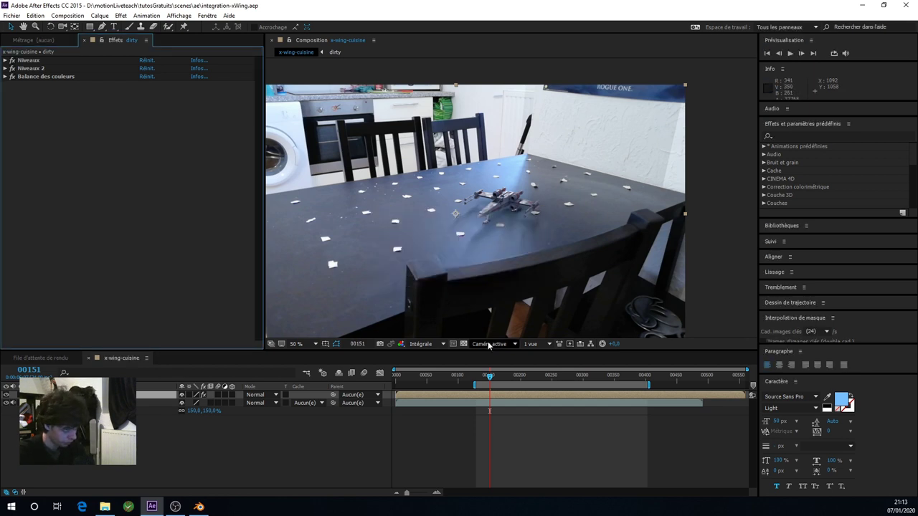
scroll(503, 286, "up", 4)
scroll(502, 283, "down", 1)
scroll(497, 269, "down", 1)
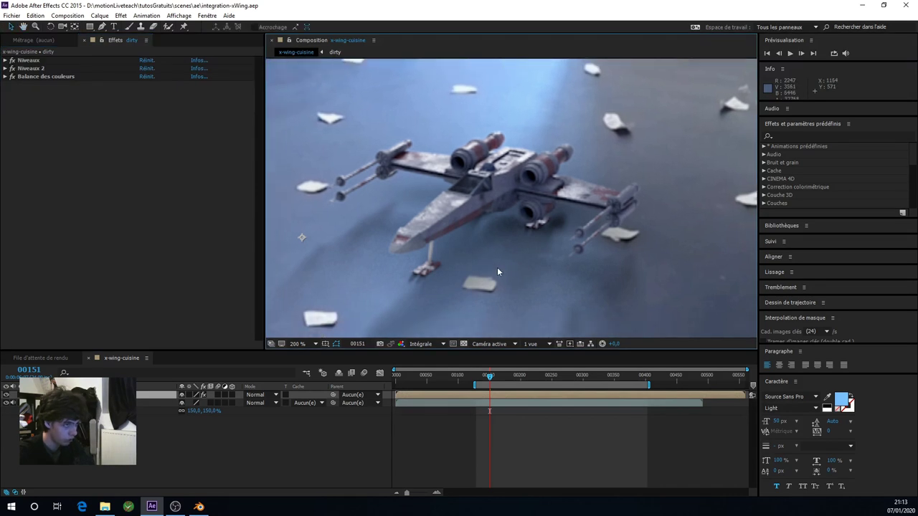
scroll(497, 269, "down", 2)
scroll(562, 208, "up", 4)
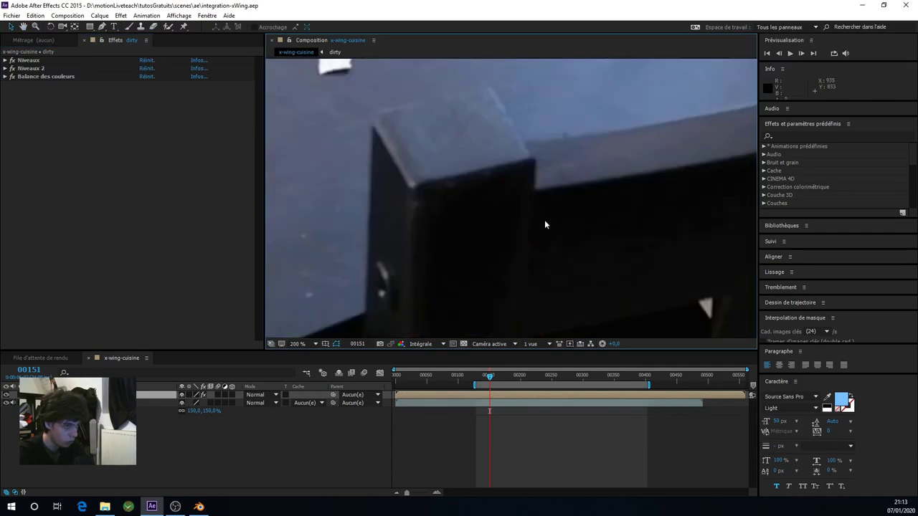
key("Page_Down")
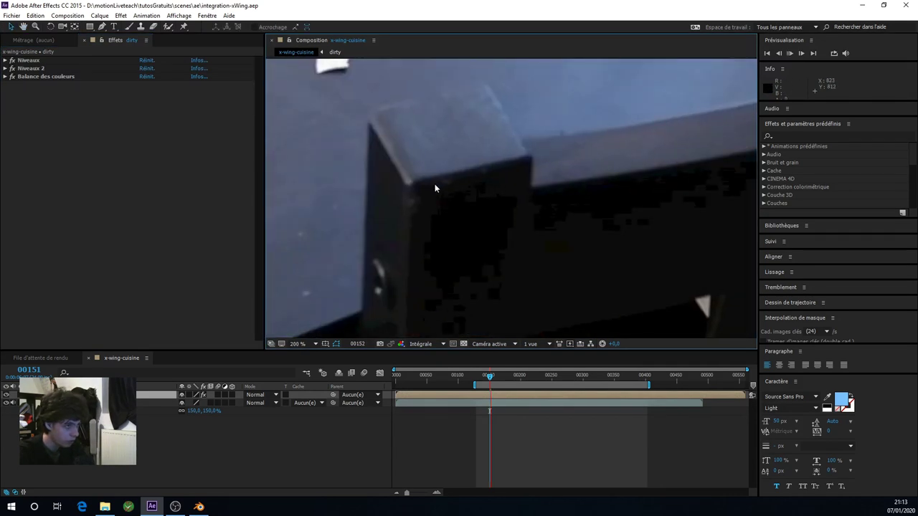
key("space")
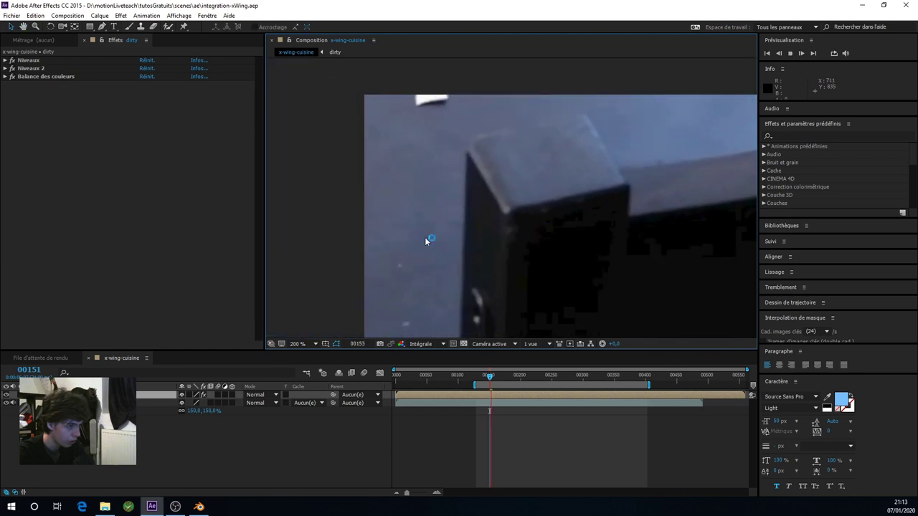
key("space")
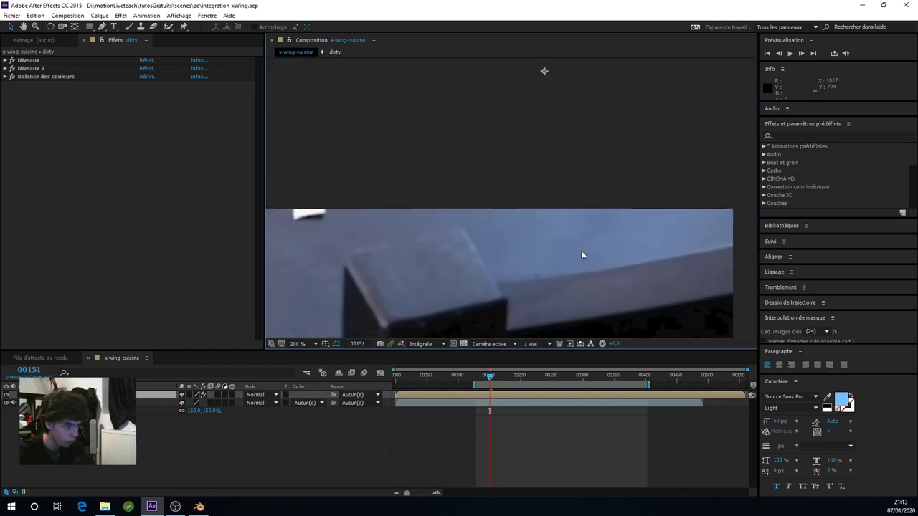
key("space")
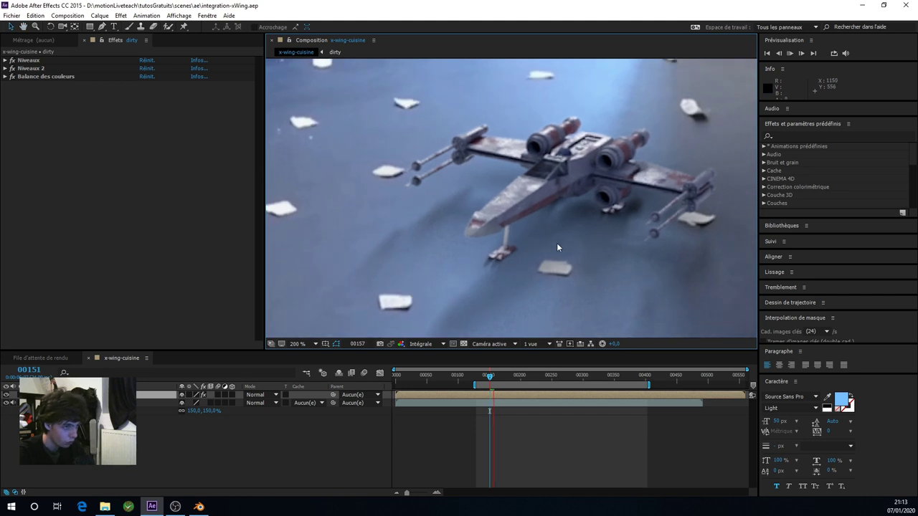
left_click(495, 378)
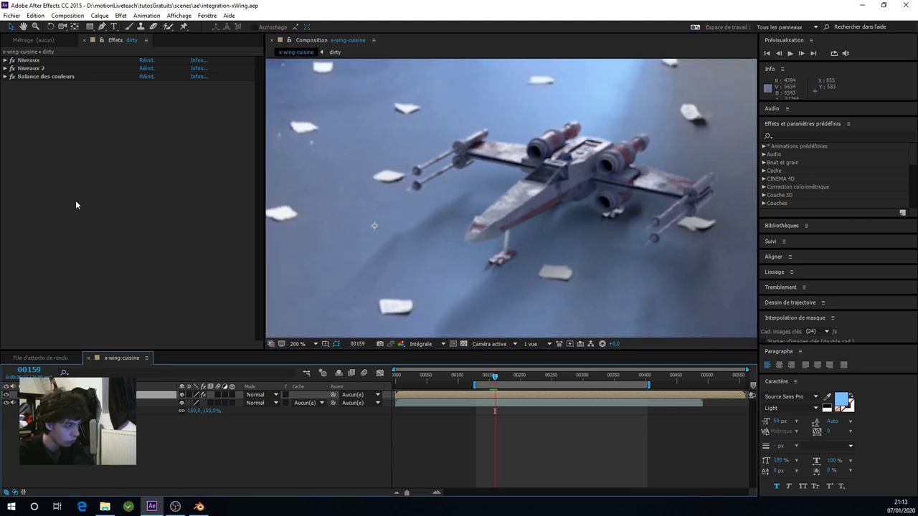
Apply Bruit to dirty, undoing an accidental Ajout de grain, with Quantité at 9,0%
right_click(96, 218)
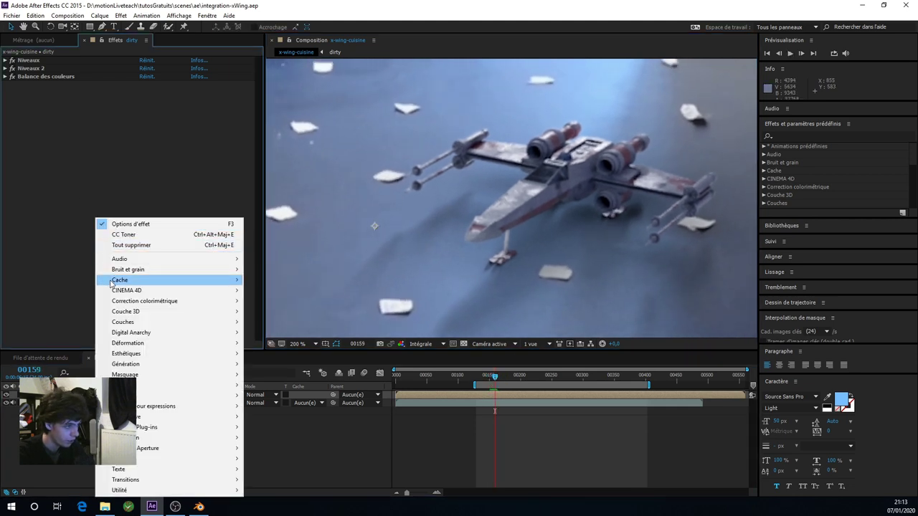
mouse_move(150, 364)
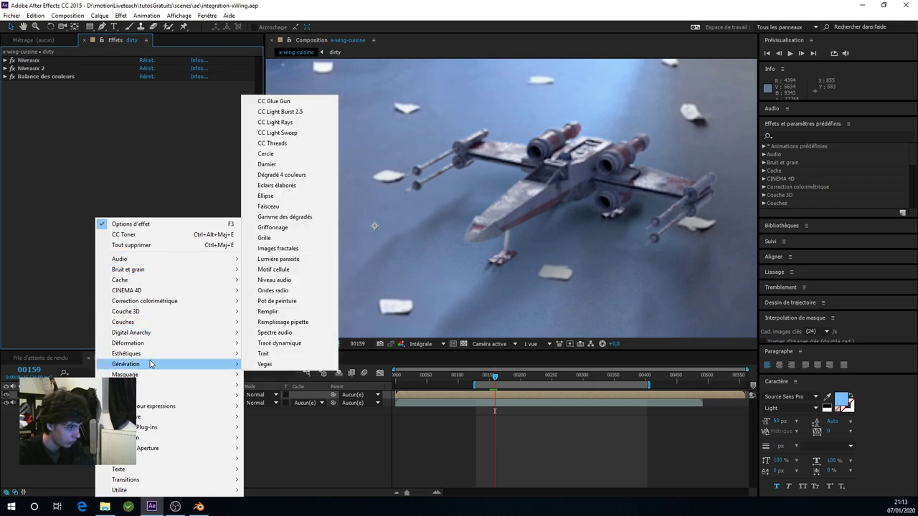
mouse_move(152, 271)
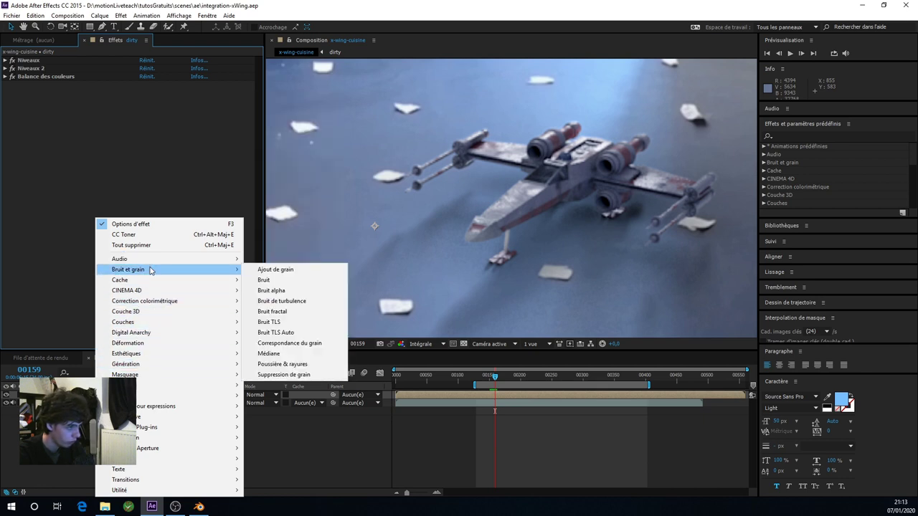
left_click(271, 270)
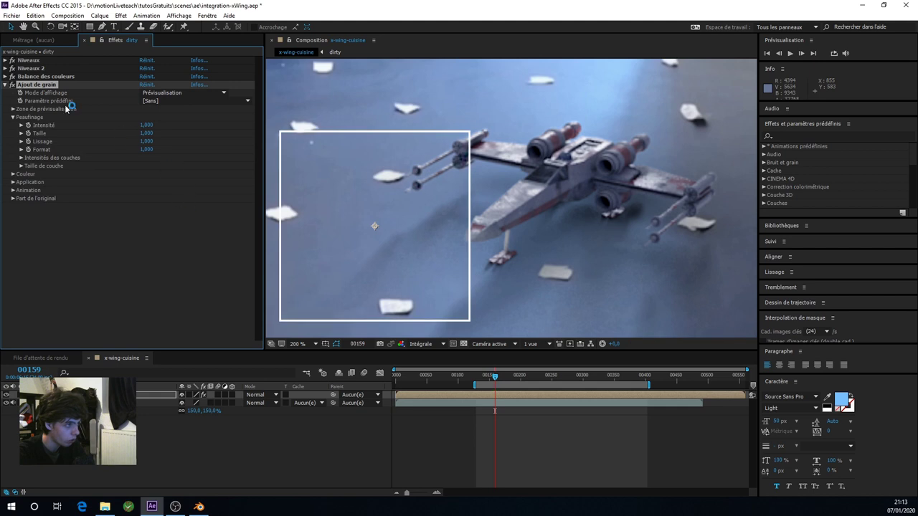
key("ctrl+z")
right_click(93, 173)
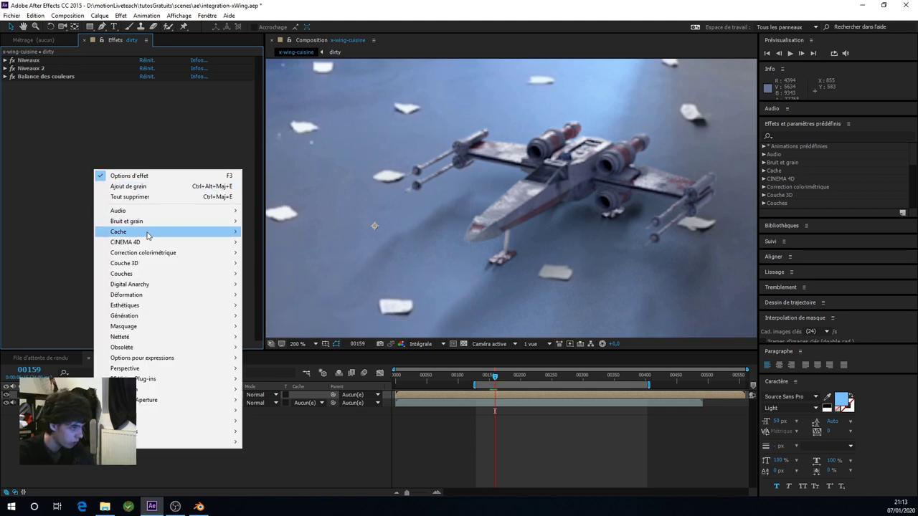
mouse_move(148, 223)
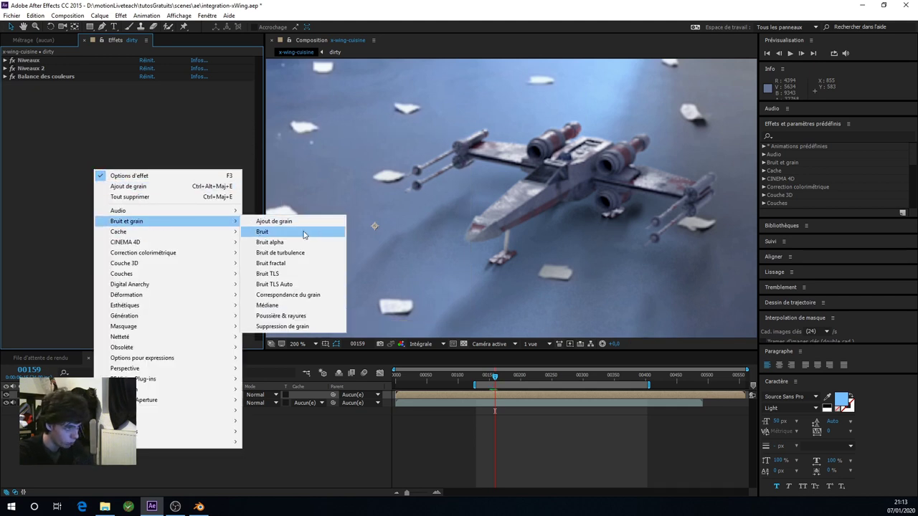
left_click(304, 234)
left_click_drag(144, 94, 152, 101)
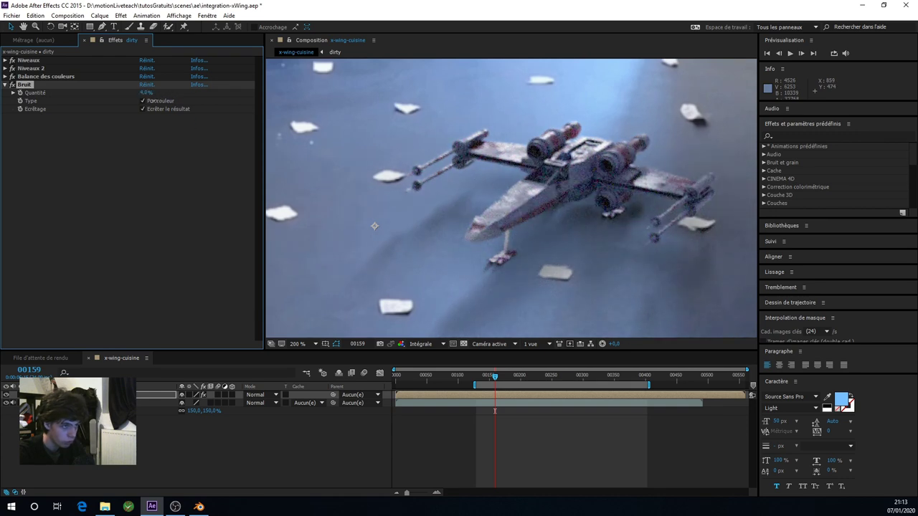
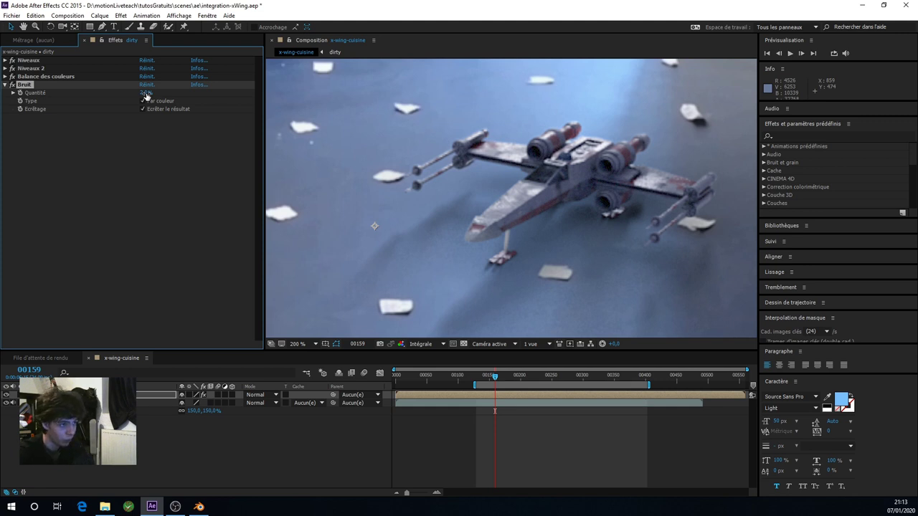
Delete the Bruit grain effect from the dirty layer
scroll(573, 174, "up", 1)
scroll(571, 175, "down", 2)
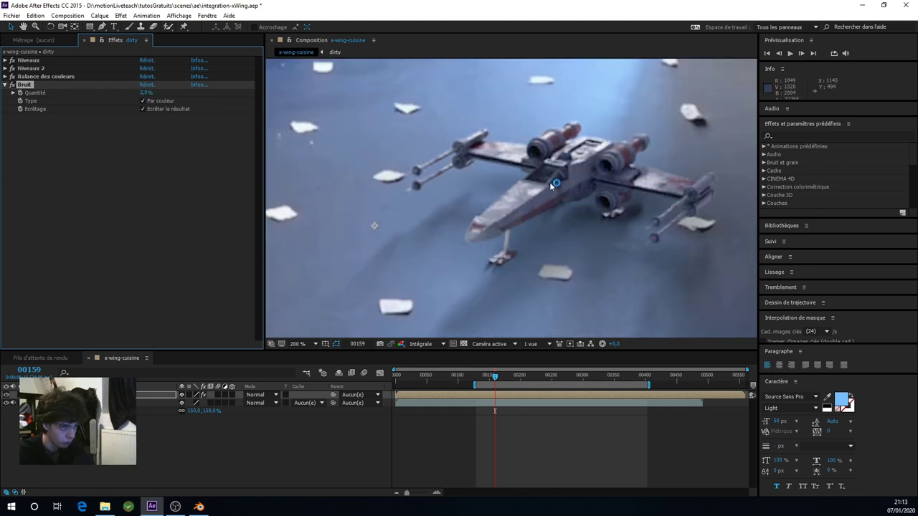
scroll(550, 182, "down", 1)
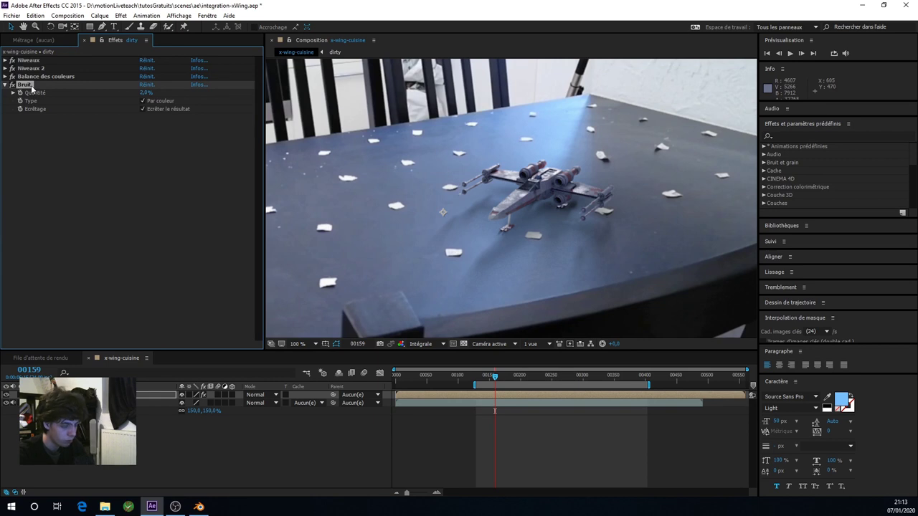
key("Delete")
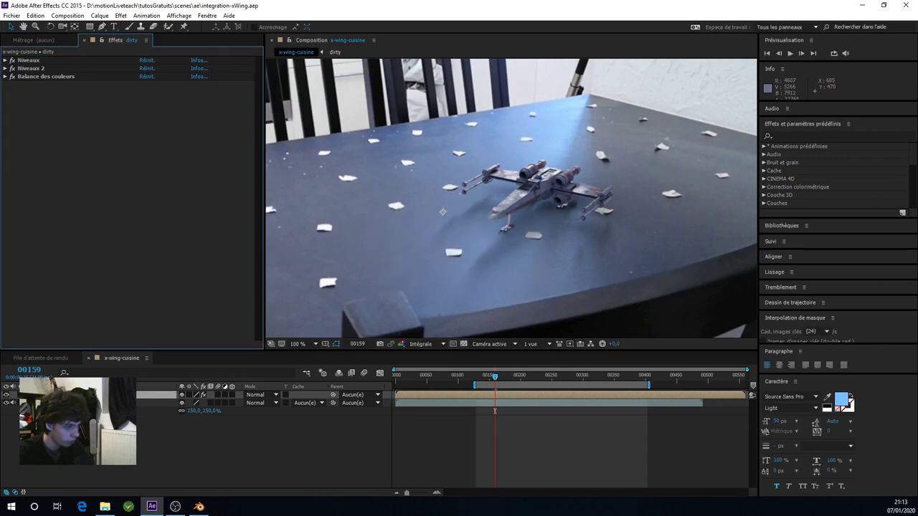
Inside the dirty precomp, apply Bruit to the X-wing render layer
double_click(144, 394)
left_click(380, 321)
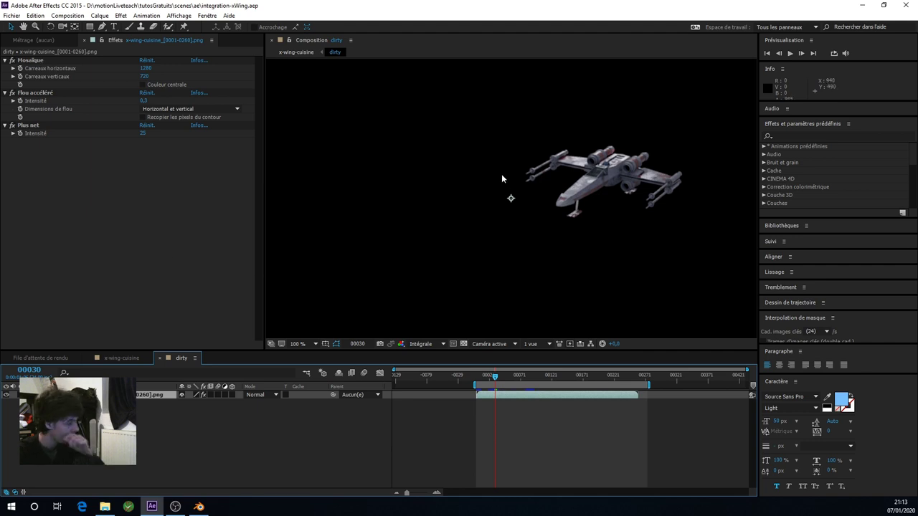
left_click(160, 198)
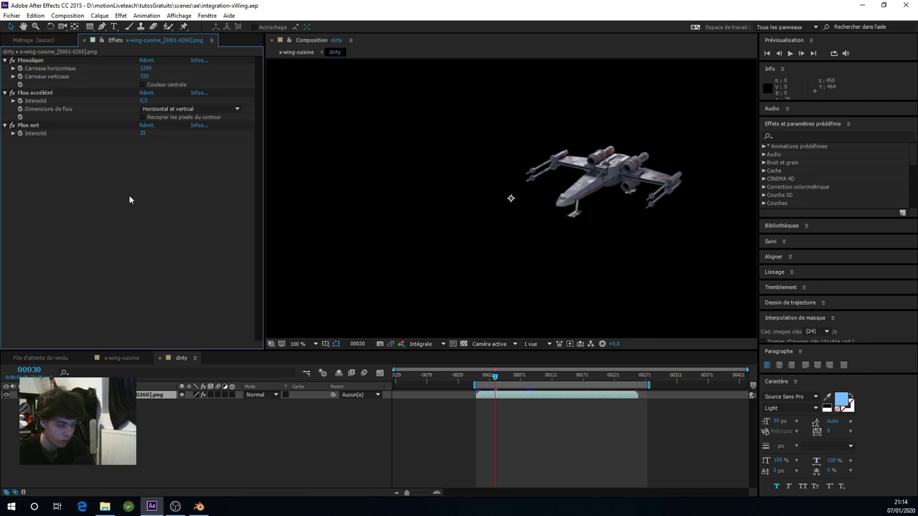
right_click(82, 228)
left_click(51, 228)
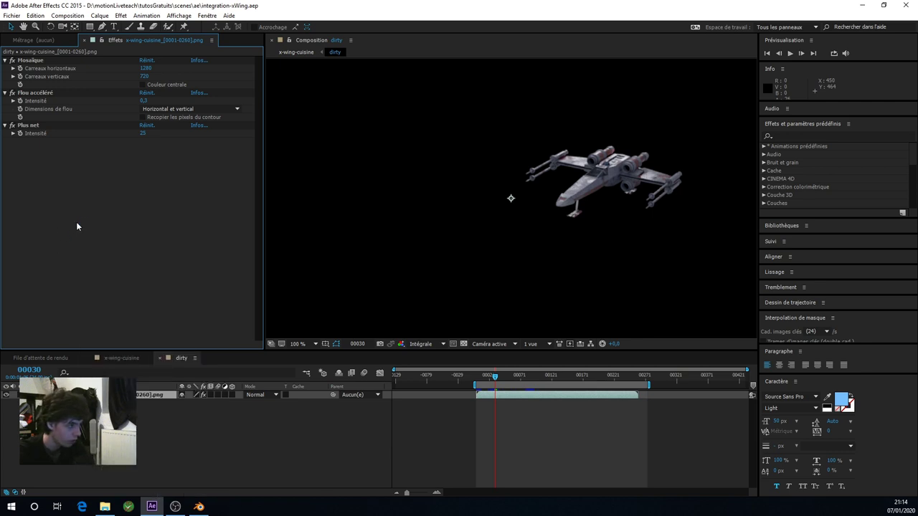
right_click(78, 227)
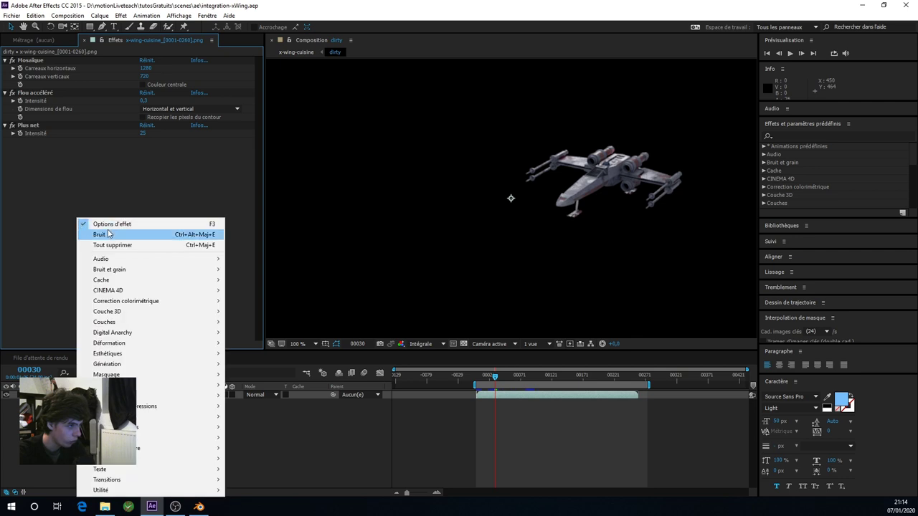
left_click(87, 236)
Move Bruit above Mosaïque to the top of the stack and set its amount to about 1,9%
left_click_drag(24, 145, 40, 63)
scroll(478, 205, "up", 4)
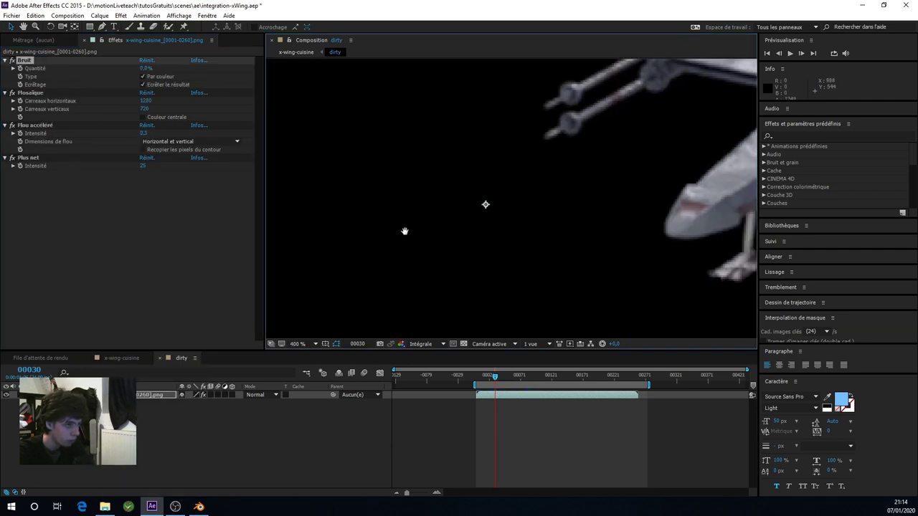
mouse_move(405, 231)
left_mouse_down()
mouse_move(253, 254)
mouse_move(179, 316)
left_mouse_up()
left_click_drag(148, 72, 154, 68)
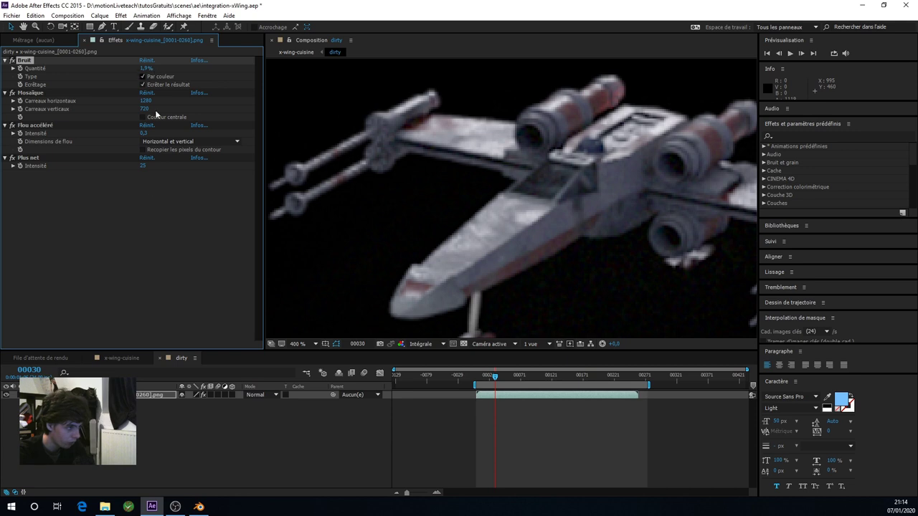
left_click(139, 261)
Switch between the x-wing-cuisine and dirty comps to inspect how they are nested
left_click(121, 357)
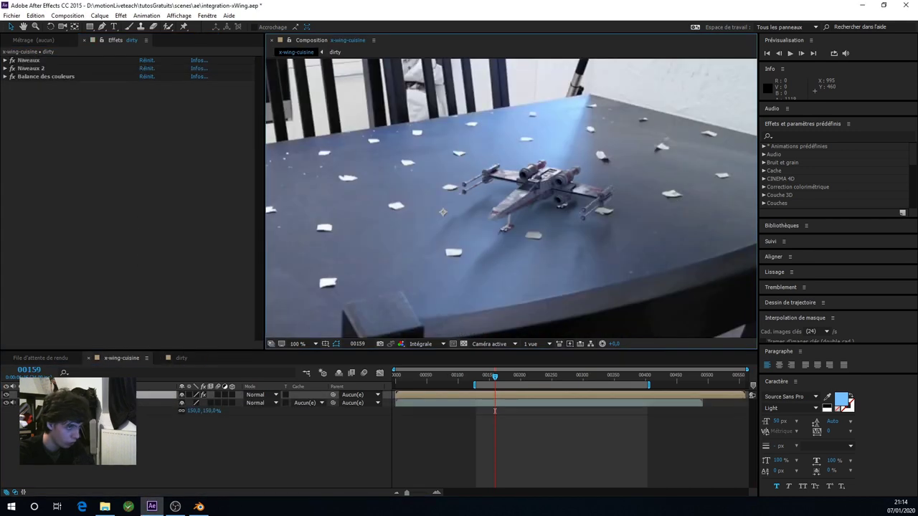
left_click(495, 410)
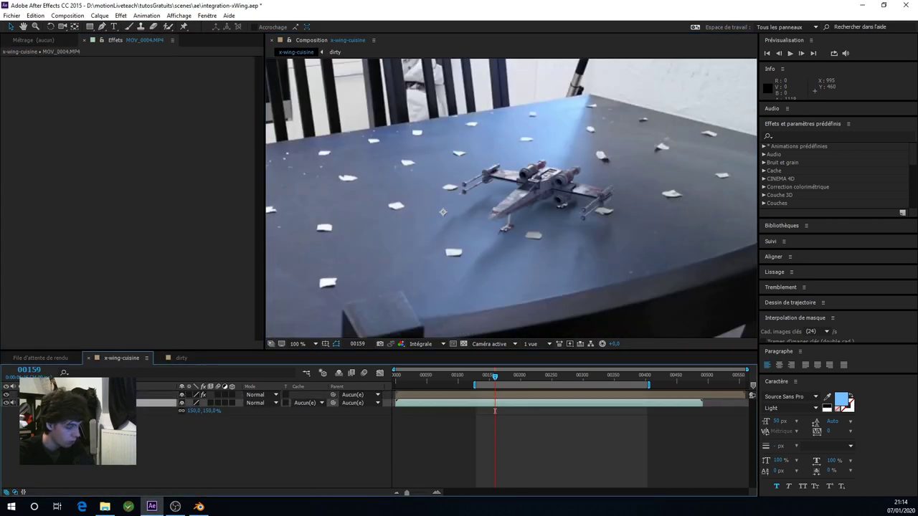
left_click(172, 359)
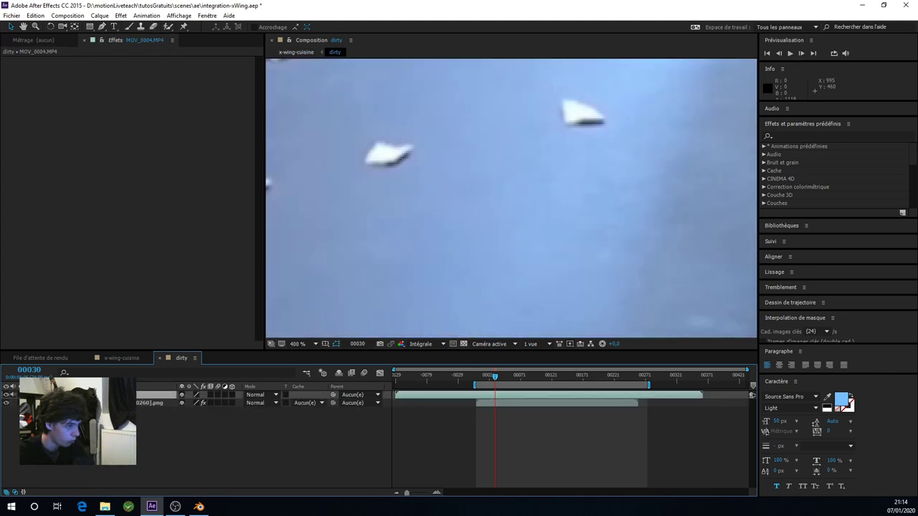
scroll(527, 220, "down", 2)
scroll(528, 220, "down", 2)
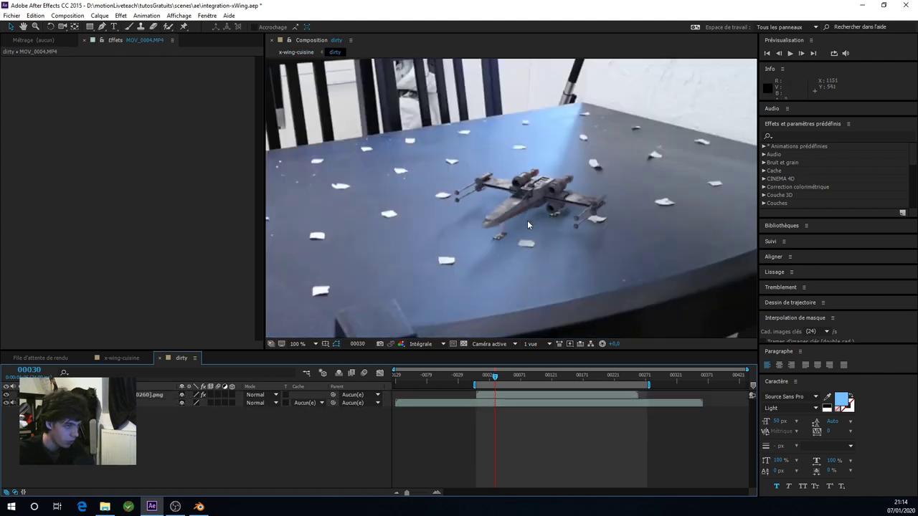
key("Tab")
left_click(469, 222)
left_click(8, 405)
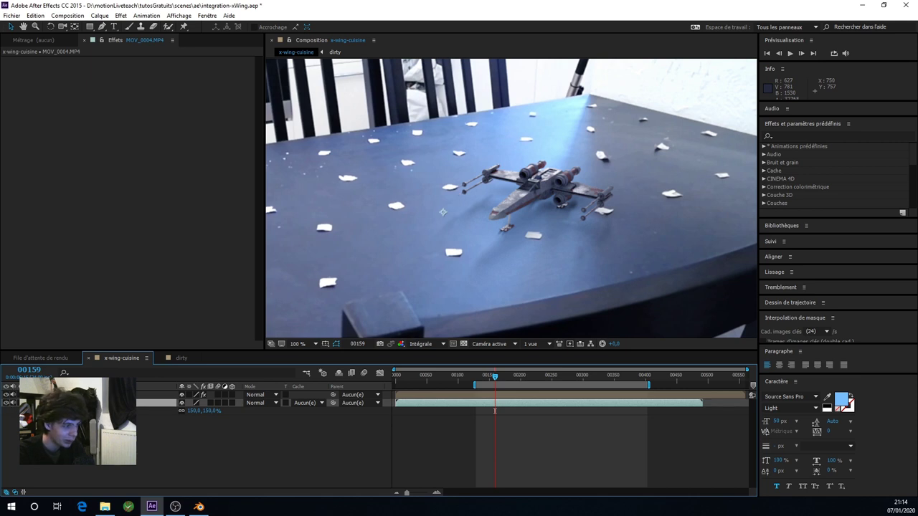
View the kitchen footage layer MOV_0004.MP4 on its own, then close that view
double_click(153, 395)
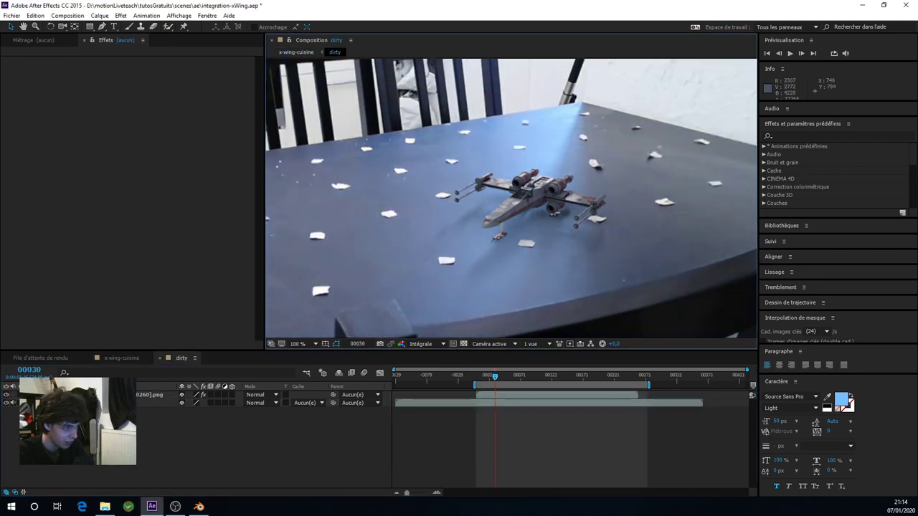
right_click(112, 402)
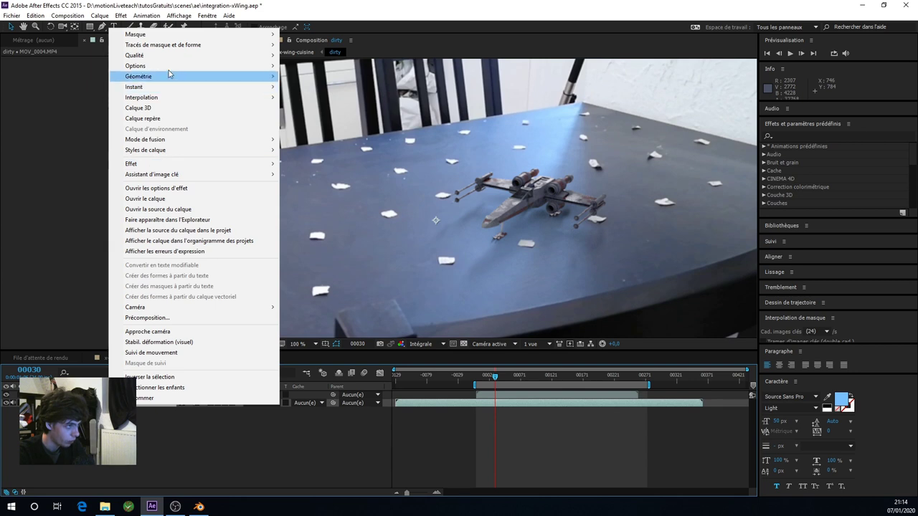
left_click(178, 119)
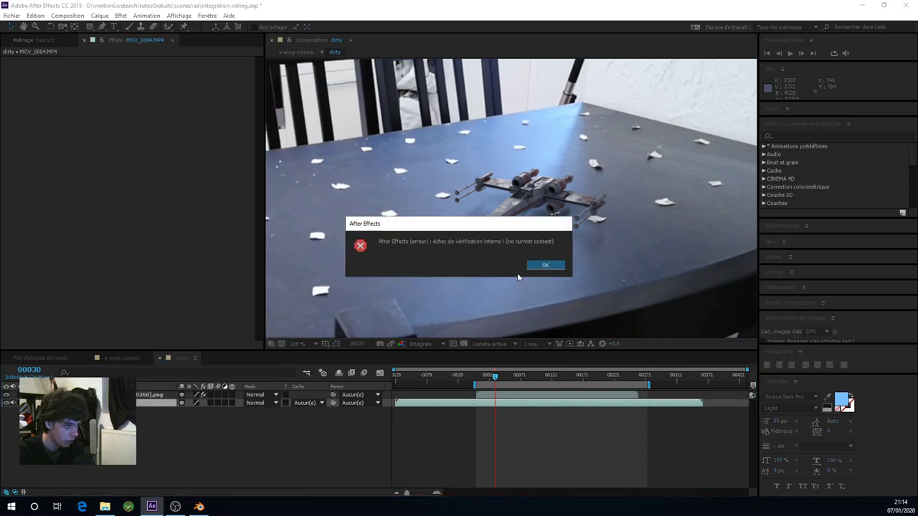
left_click(537, 266)
left_click(537, 266)
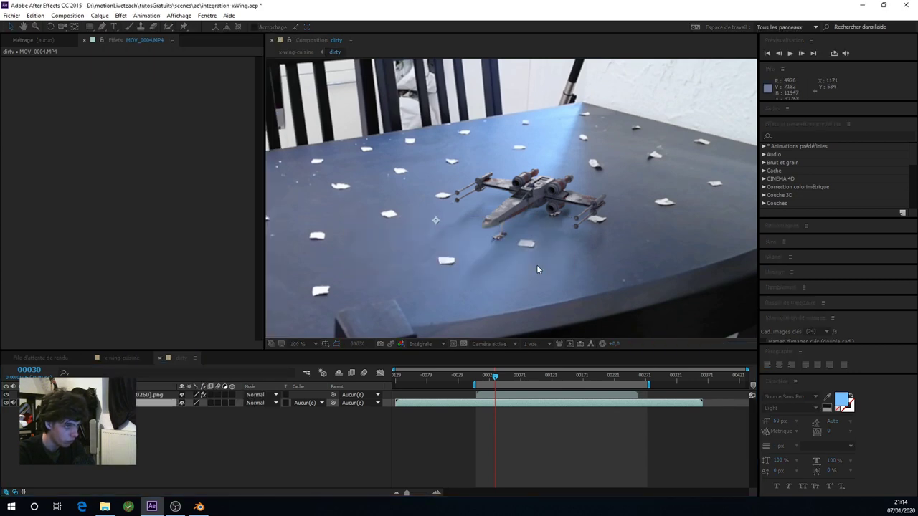
left_click(279, 436)
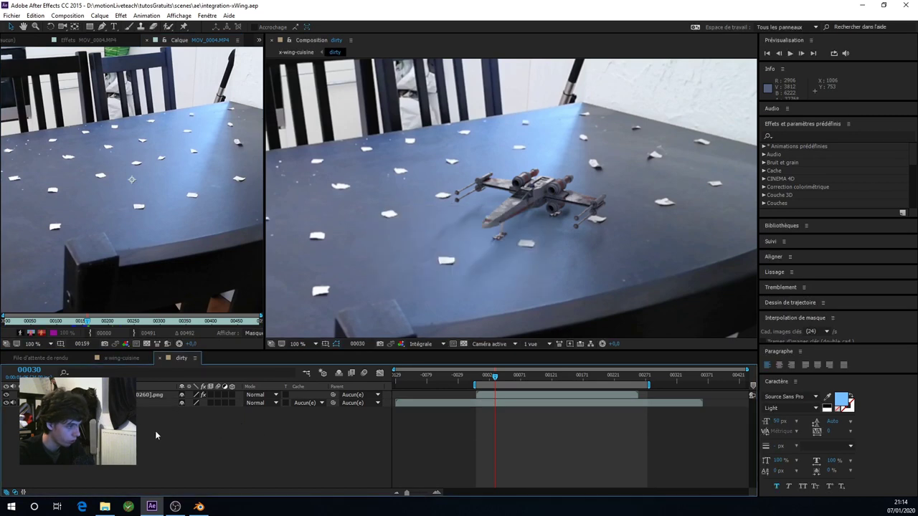
left_click(147, 40)
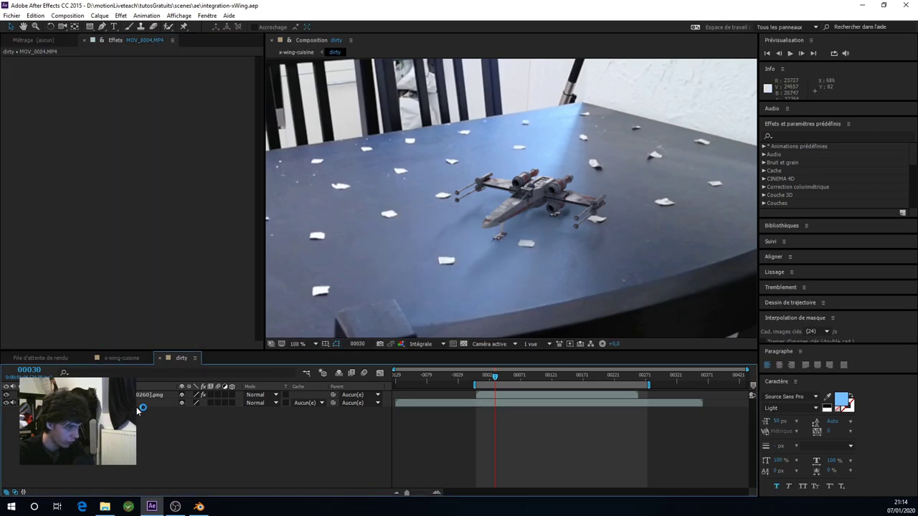
Toggle the kitchen background's visibility in x-wing-cuisine, then go into the dirty comp
key("Tab")
left_click(224, 440)
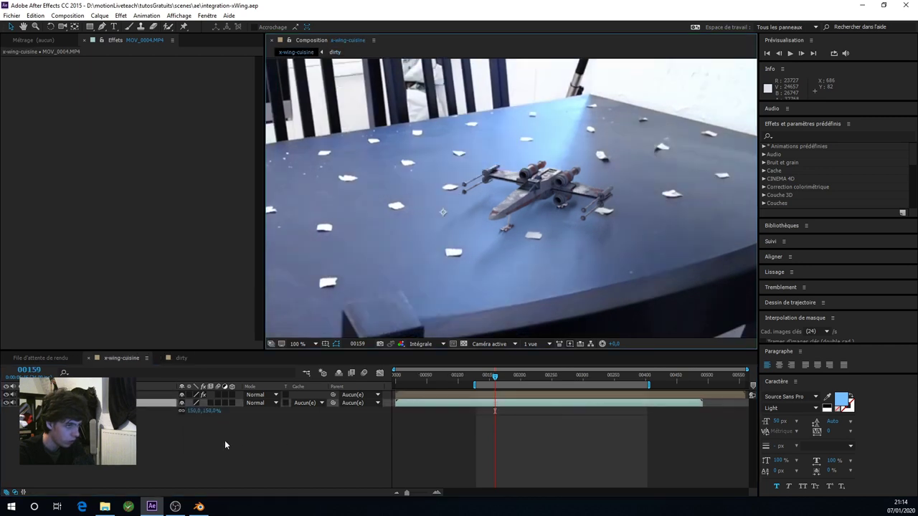
left_click(6, 402)
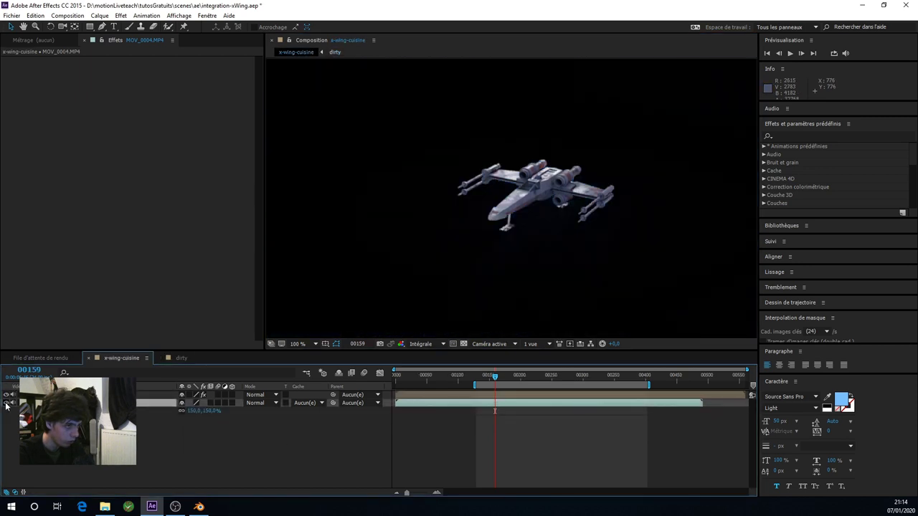
left_click(6, 402)
left_click(181, 358)
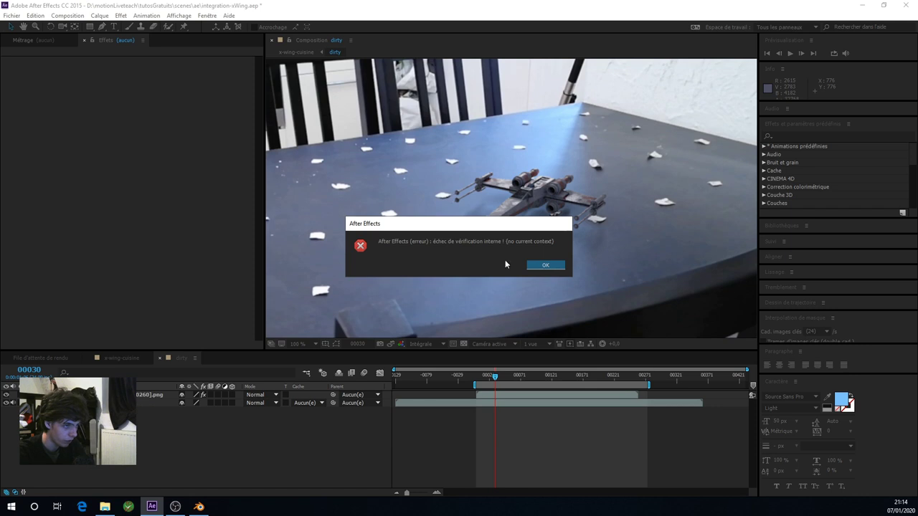
left_click(537, 265)
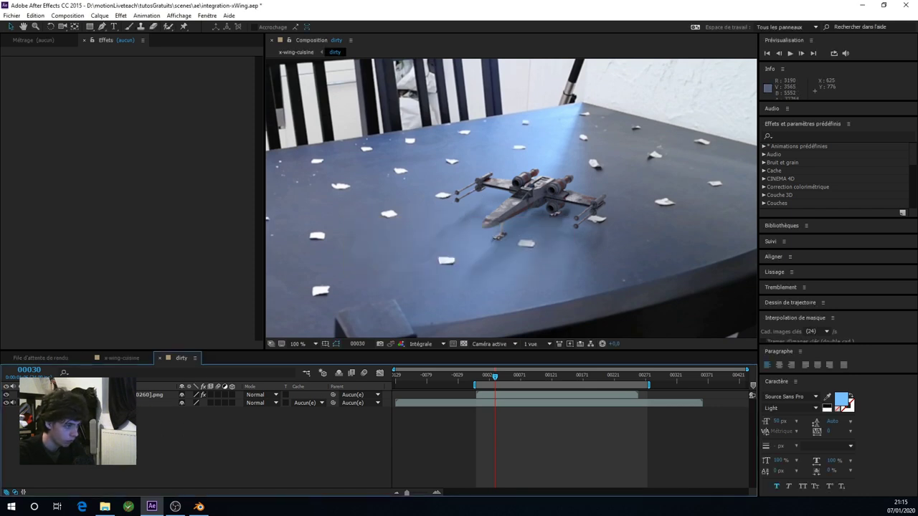
scroll(483, 279, "up", 1)
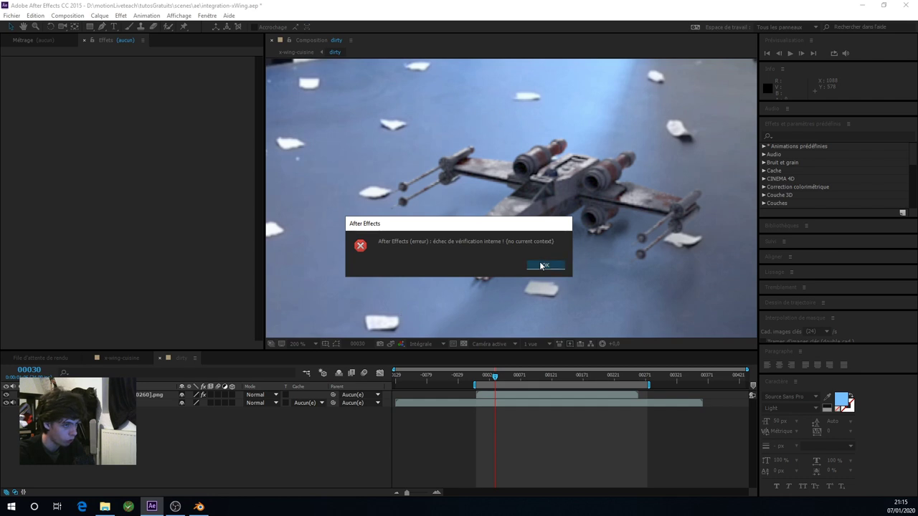
left_click(542, 266)
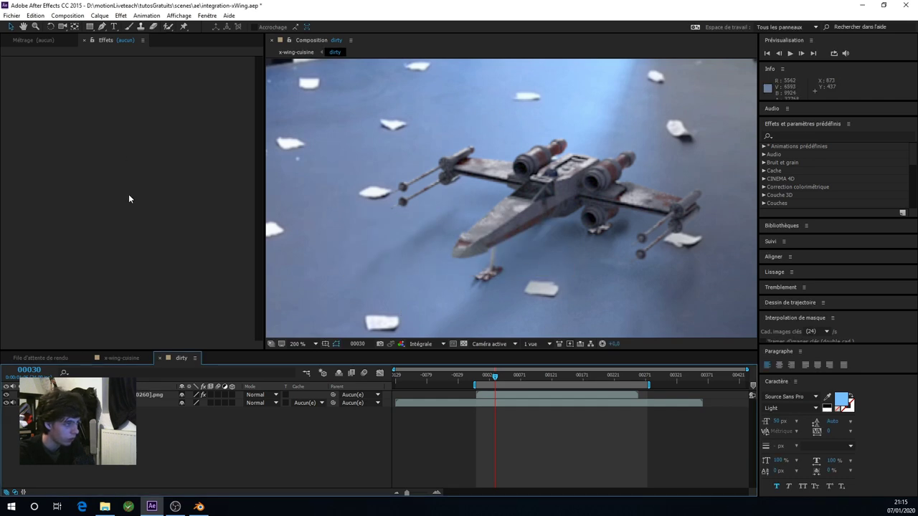
Set the X-wing layer's Bruit Quantité to 1,0% and return to x-wing-cuisine
left_click(360, 242)
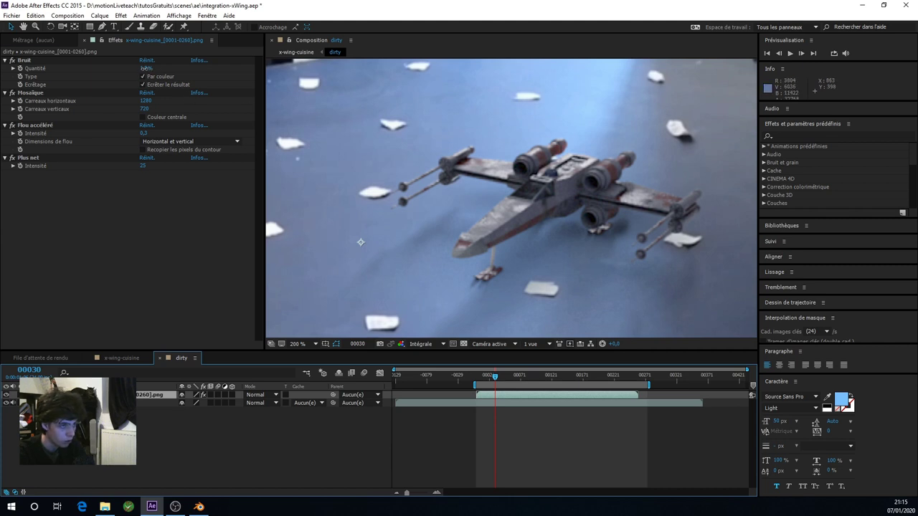
key("ctrl+z")
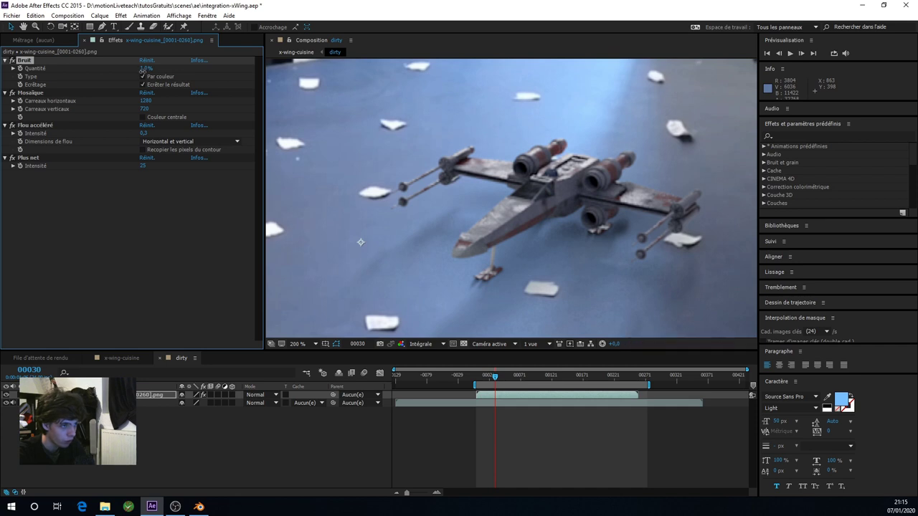
left_click(197, 268)
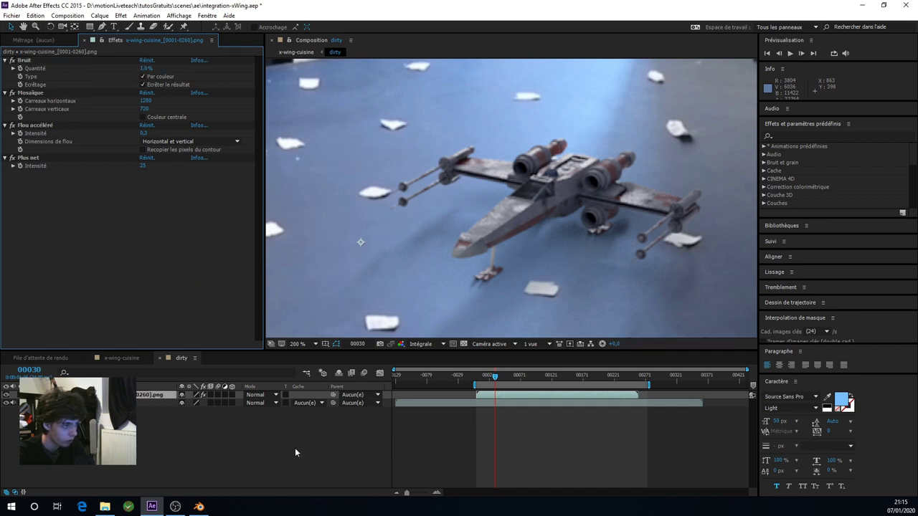
key("Tab")
left_click(217, 449)
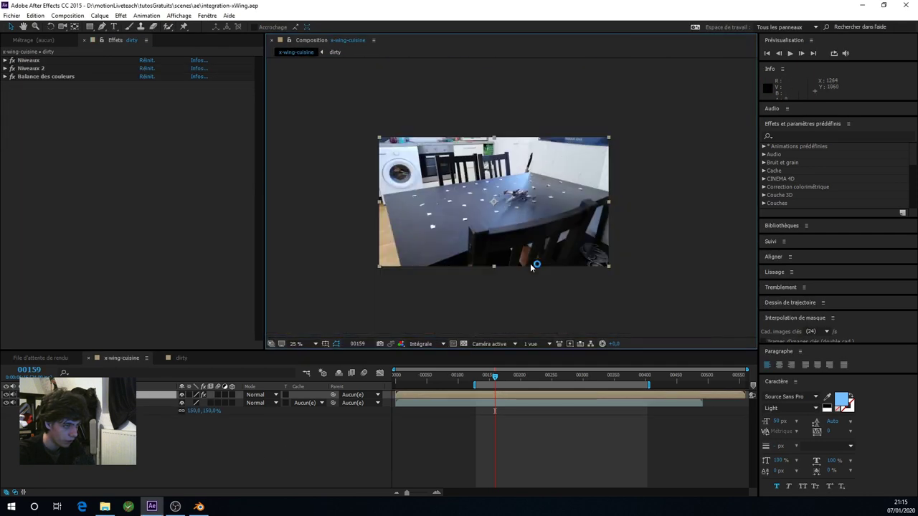
Zoom the viewer to 400% on the X-wing, then back out to see it whole
key("period")
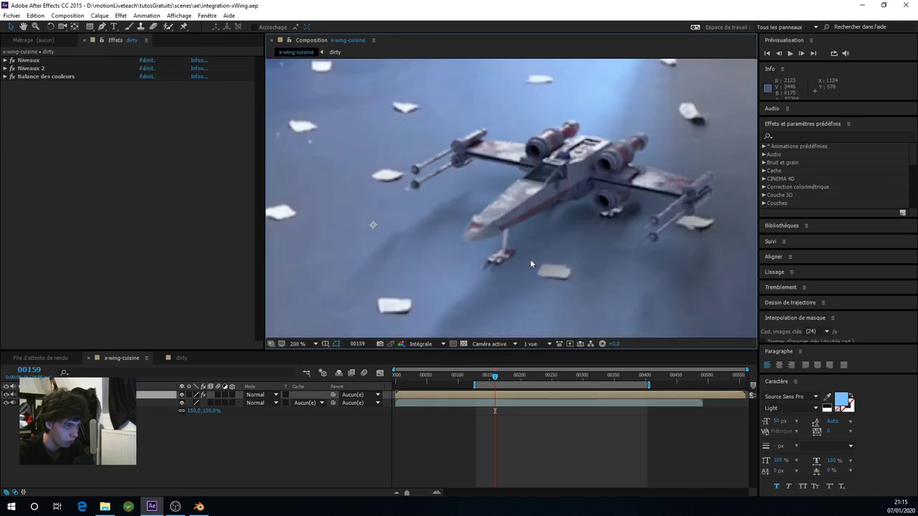
key("period")
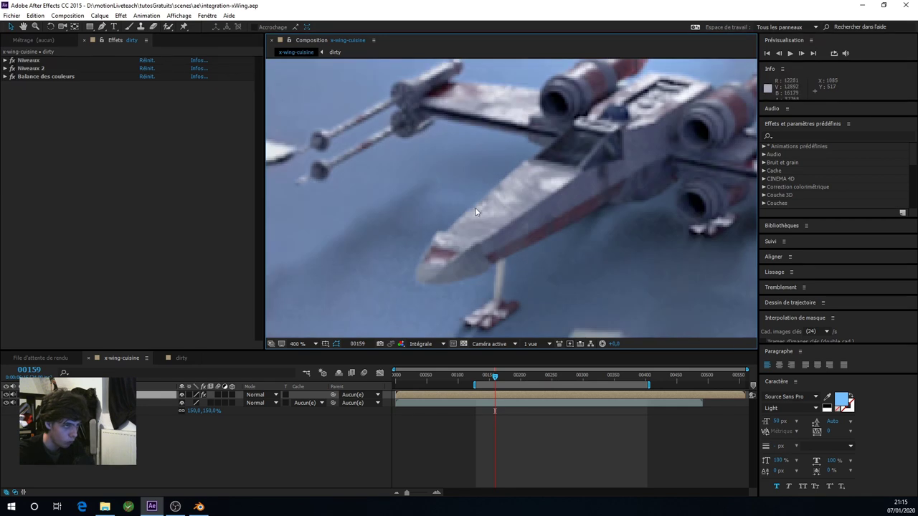
key("comma")
key("comma")
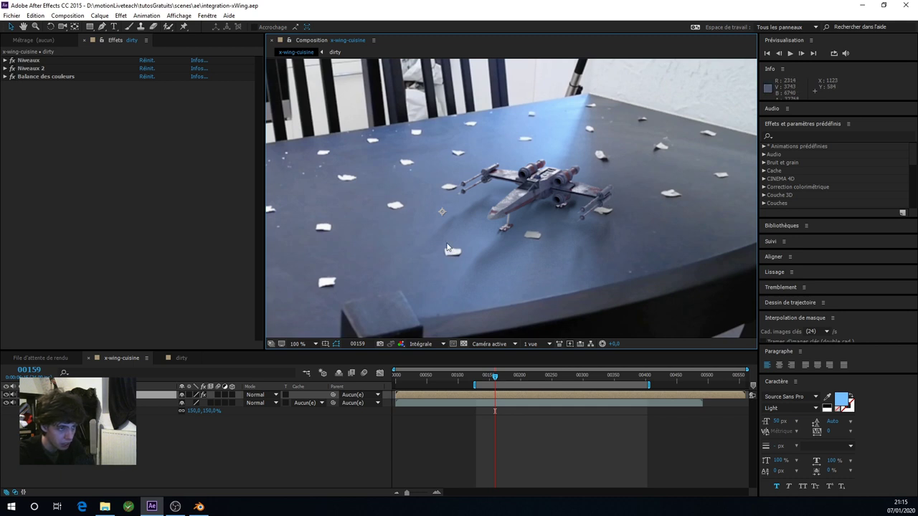
left_click(84, 214)
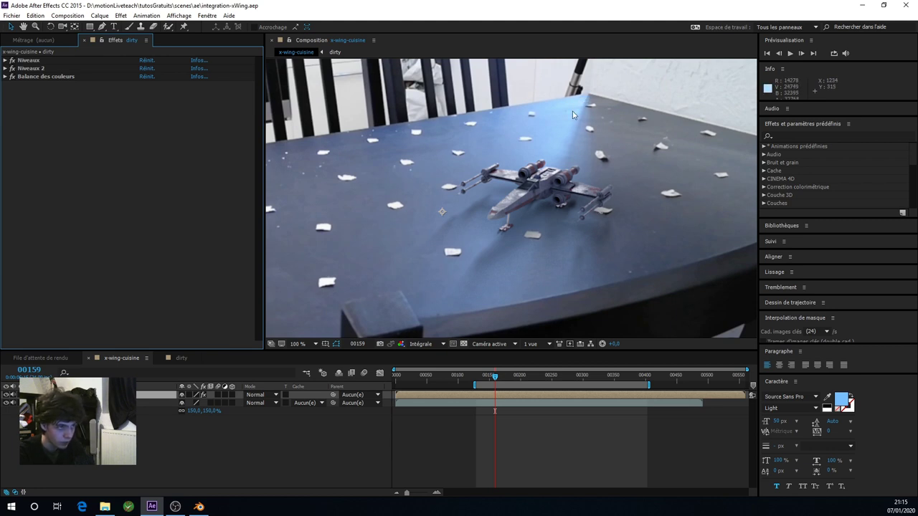
Switch the preview resolution to Half, then back to Full so the X-wing renders sharp
scroll(555, 278, "down", 2)
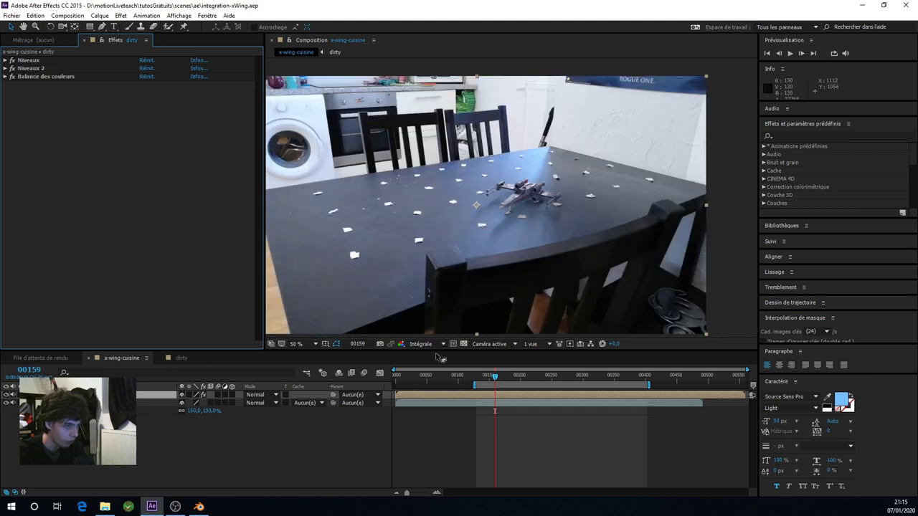
left_click(431, 344)
left_click(429, 380)
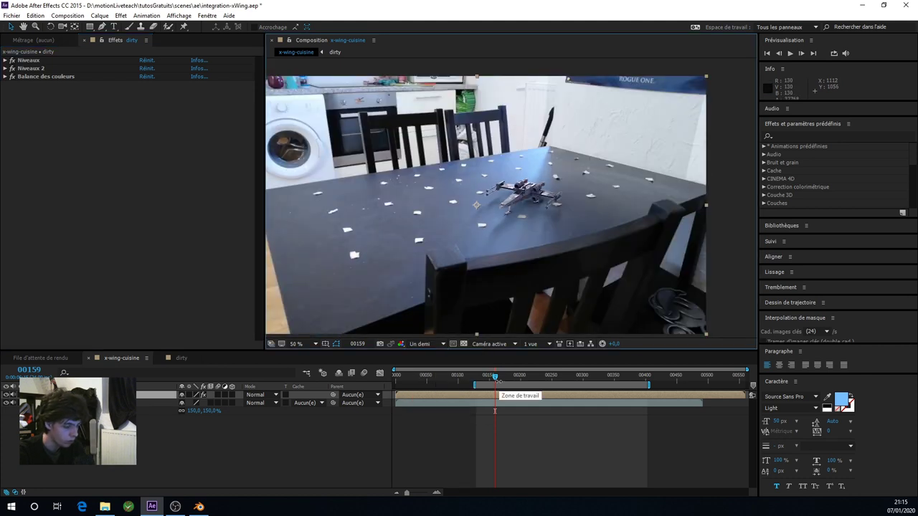
scroll(521, 217, "up", 4)
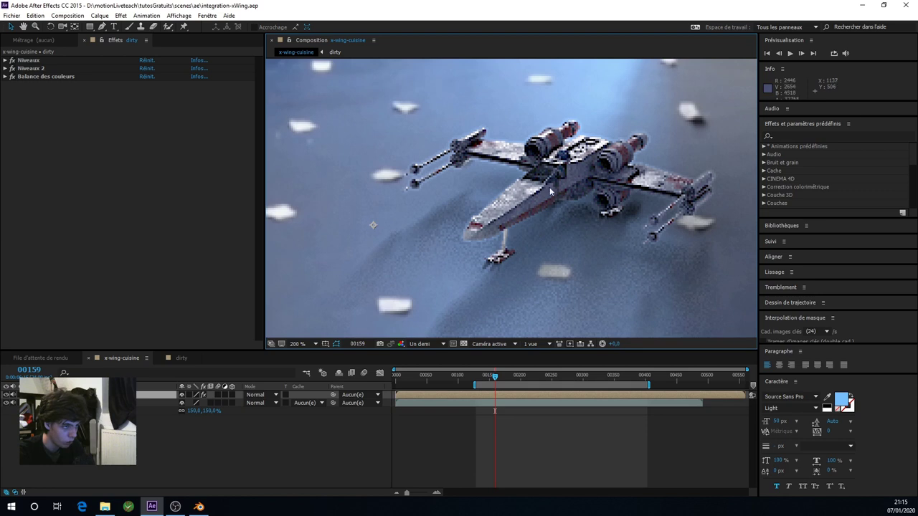
left_click(434, 344)
left_click(429, 369)
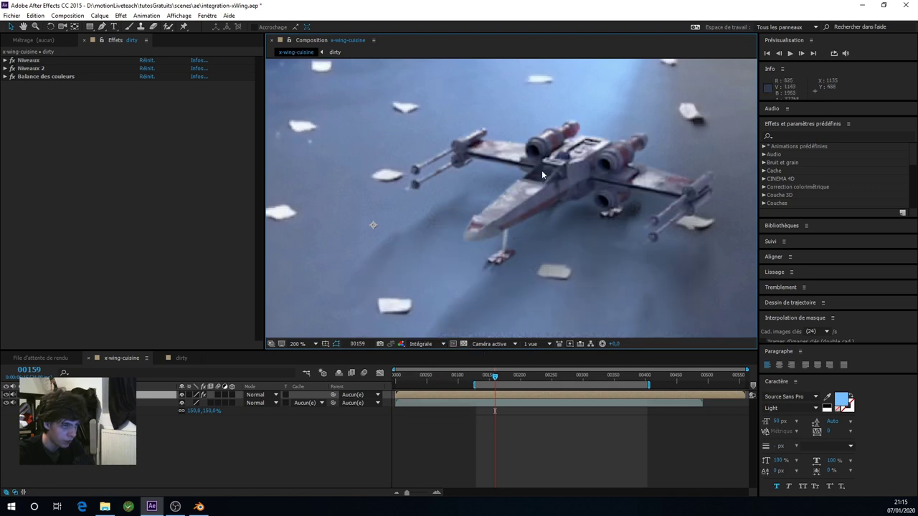
Save the project and play the composition preview from an earlier frame
key("ctrl+s")
left_click_drag(493, 376, 482, 379)
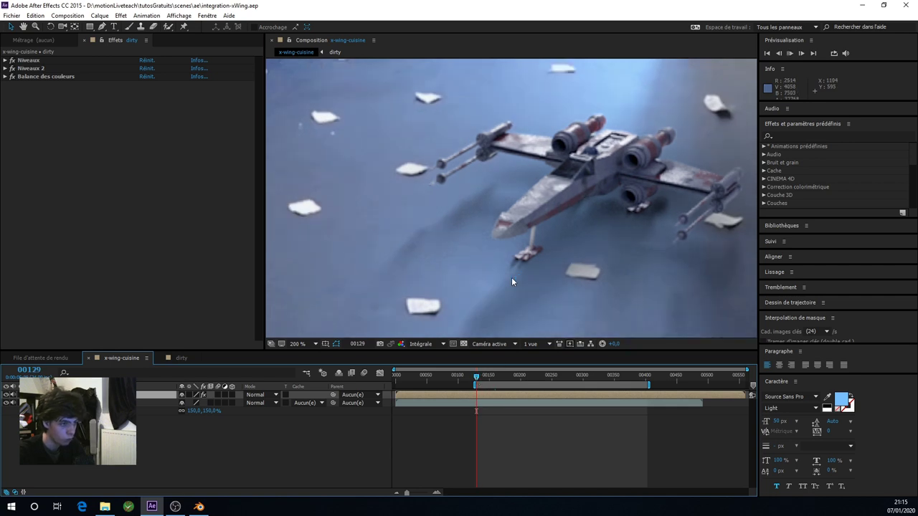
scroll(506, 280, "down", 1)
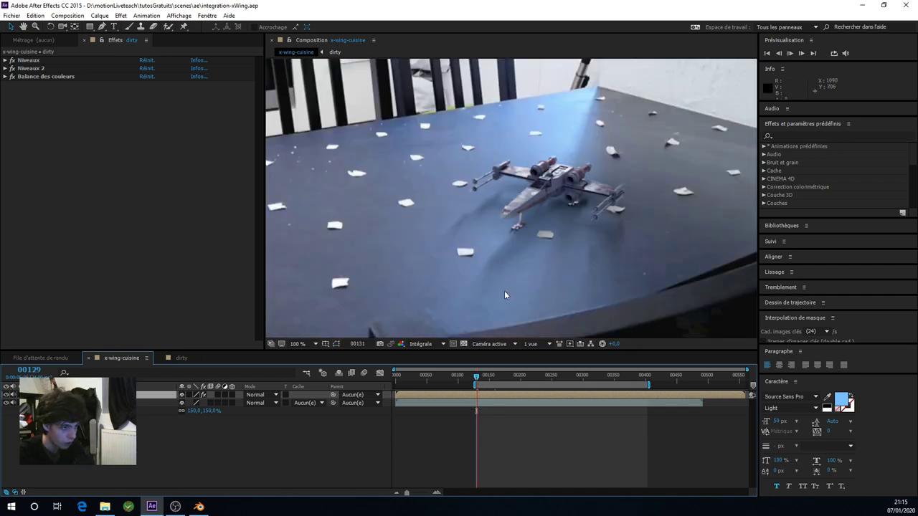
key("space")
scroll(504, 296, "down", 1)
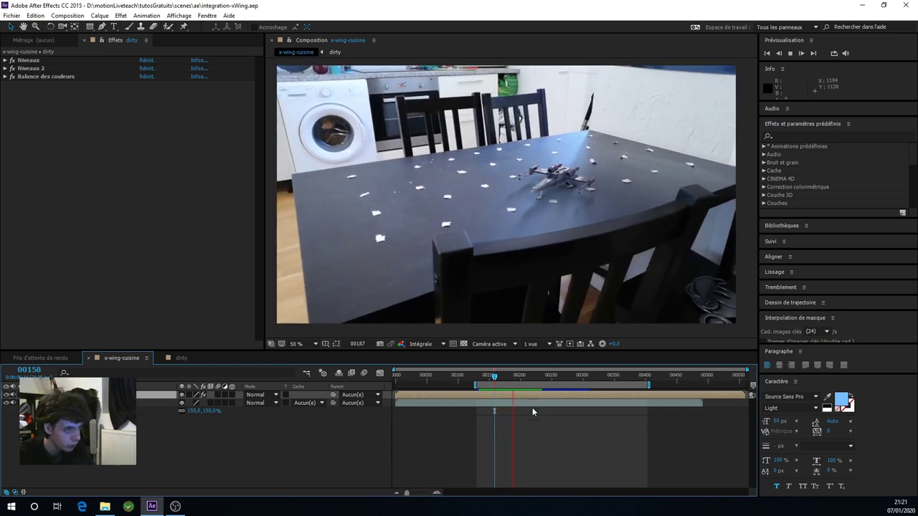
Stop playback around frame 00220 and inspect the Balance des couleurs parameters
left_click(517, 376)
mouse_move(513, 382)
left_mouse_down()
mouse_move(532, 383)
mouse_move(510, 398)
left_mouse_up()
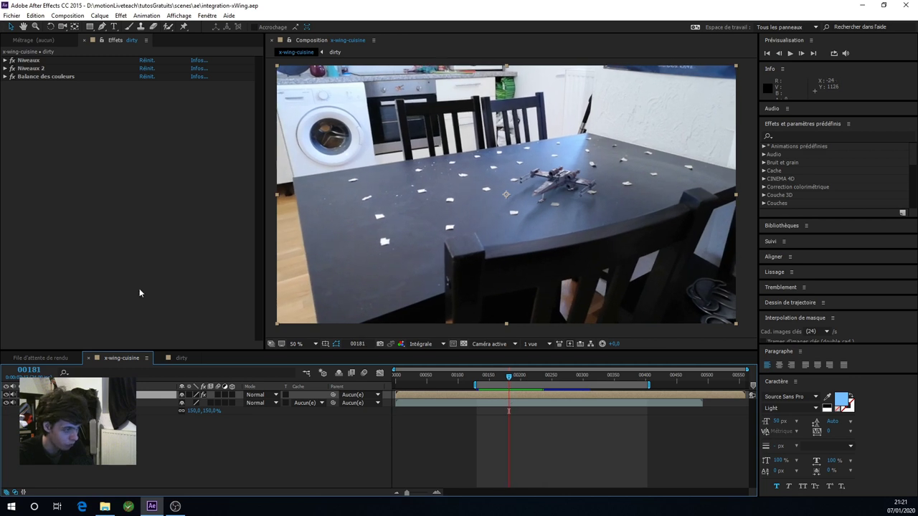
left_click(103, 269)
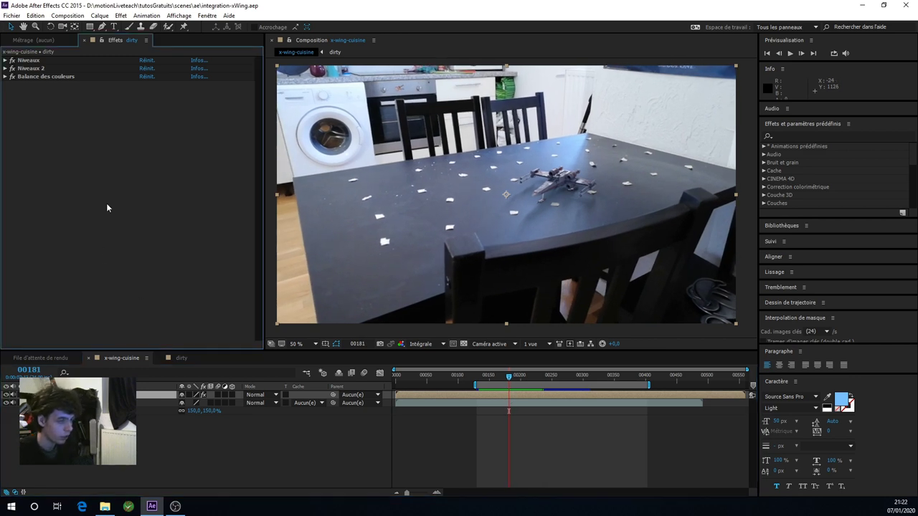
left_click(5, 77)
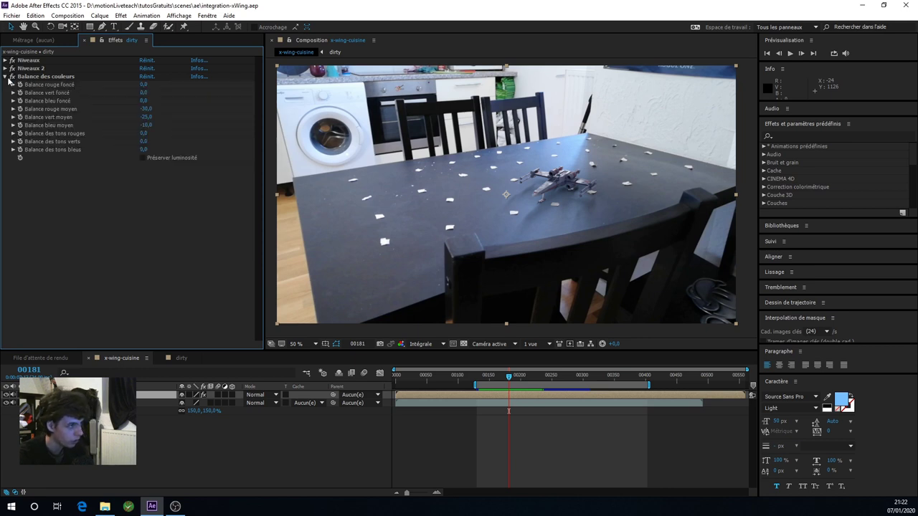
left_click(5, 77)
Add CC Toner to the dirty layer and adjust its Blend w. Original value
right_click(32, 136)
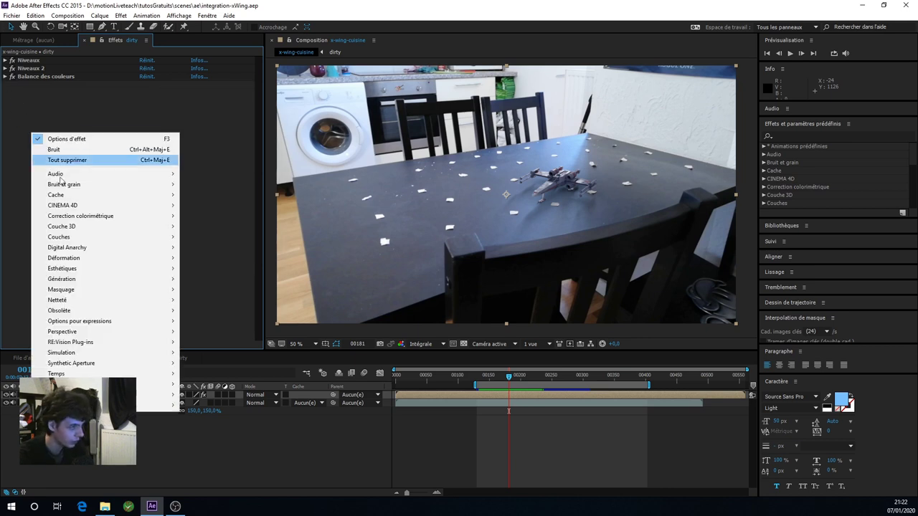
left_click(190, 225)
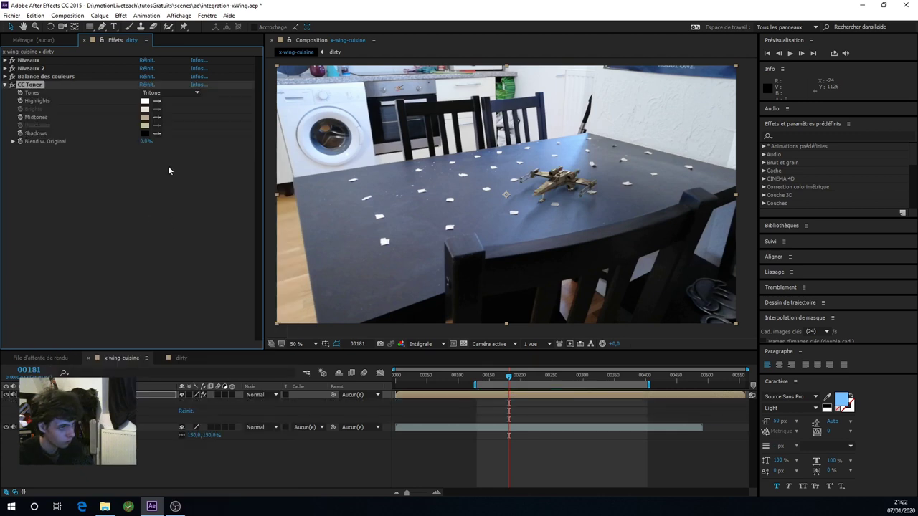
left_click_drag(145, 141, 289, 179)
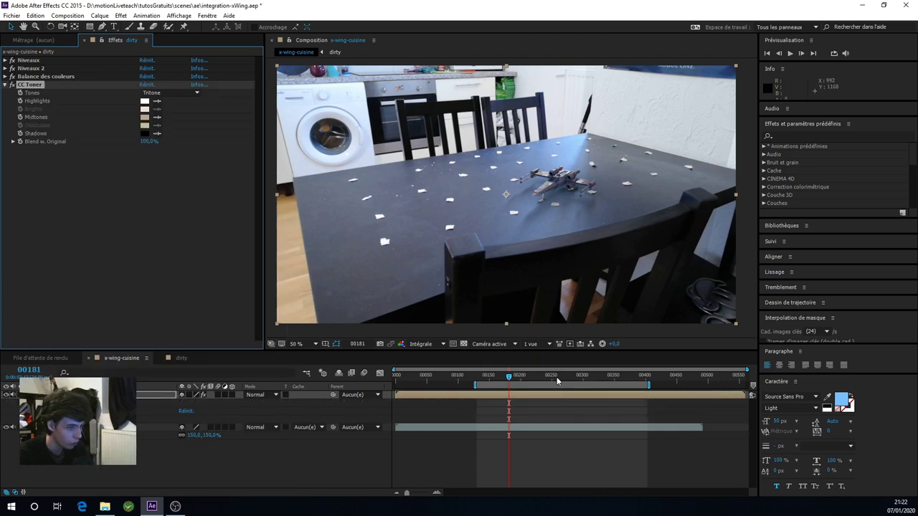
left_click_drag(511, 376, 551, 382)
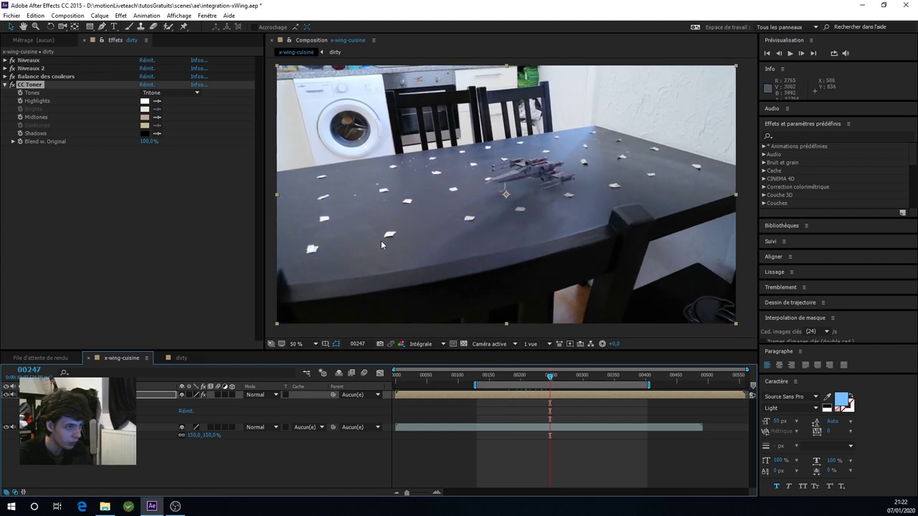
Set CC Toner's midtones to orange and scrub back to around frame 00206
left_click(144, 117)
mouse_move(628, 263)
left_mouse_down()
mouse_move(635, 223)
mouse_move(635, 263)
left_mouse_up()
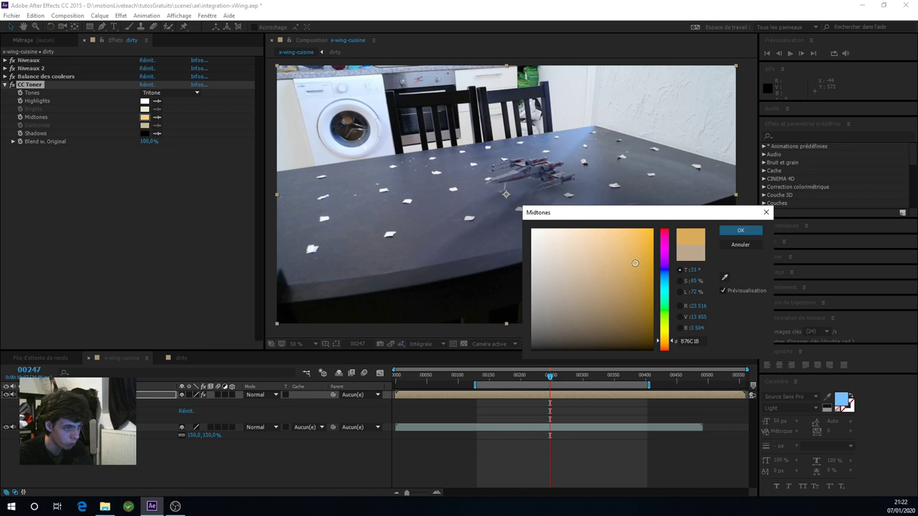
left_click(722, 231)
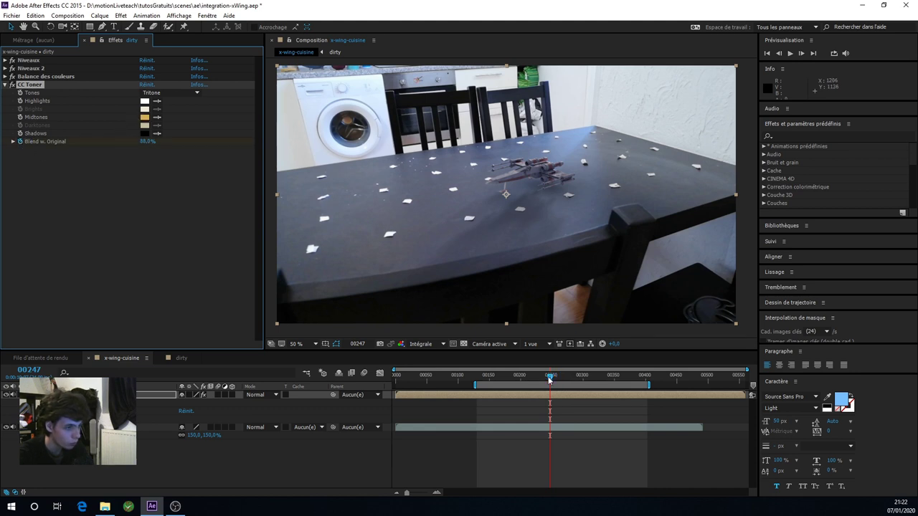
left_click_drag(549, 376, 532, 377)
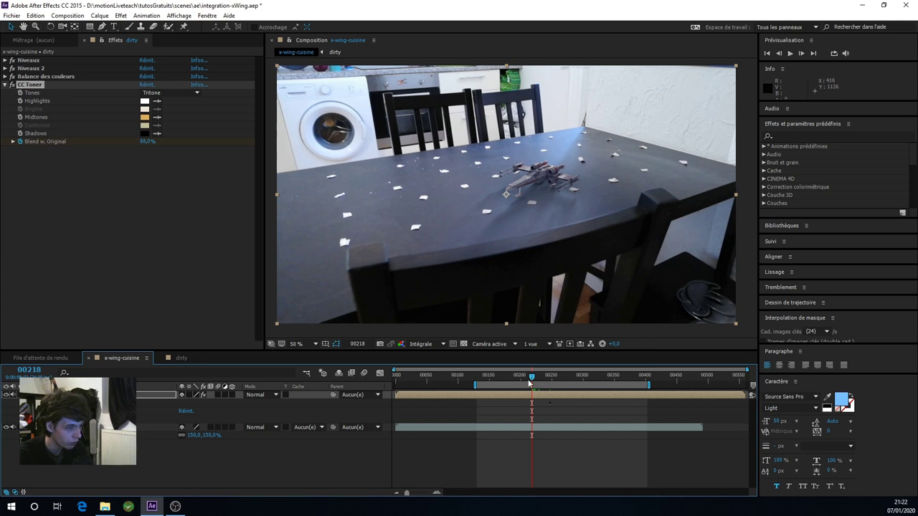
mouse_move(530, 385)
left_mouse_down()
mouse_move(517, 388)
mouse_move(526, 391)
left_mouse_up()
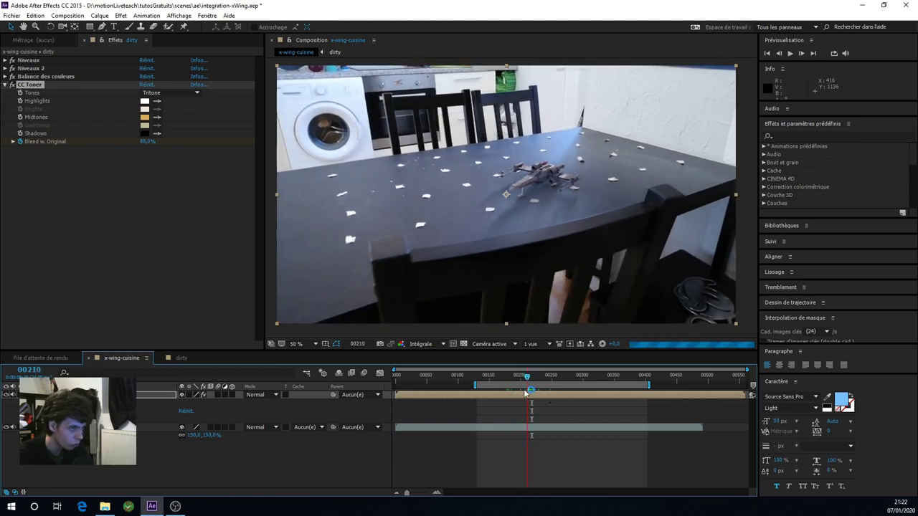
left_click_drag(526, 392, 522, 393)
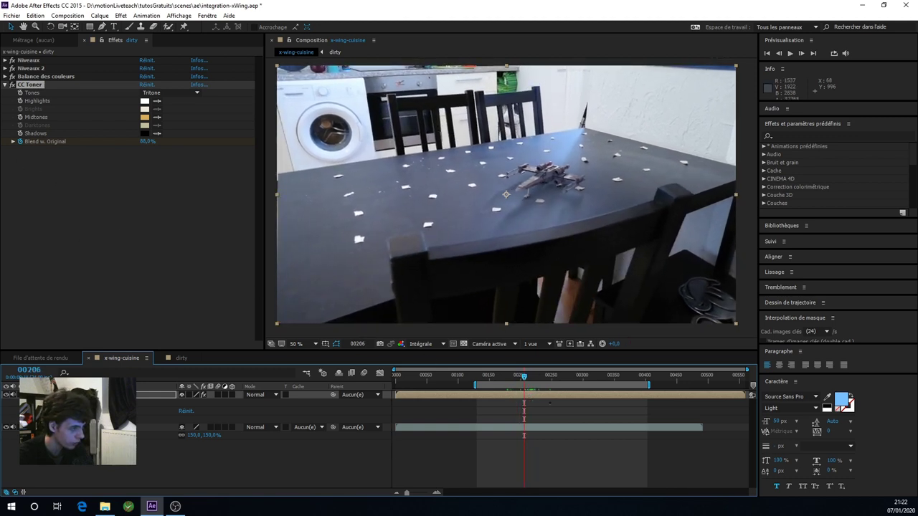
Keyframe CC Toner's Blend w. Original at 96% on frame 00146 and save the project
key("e")
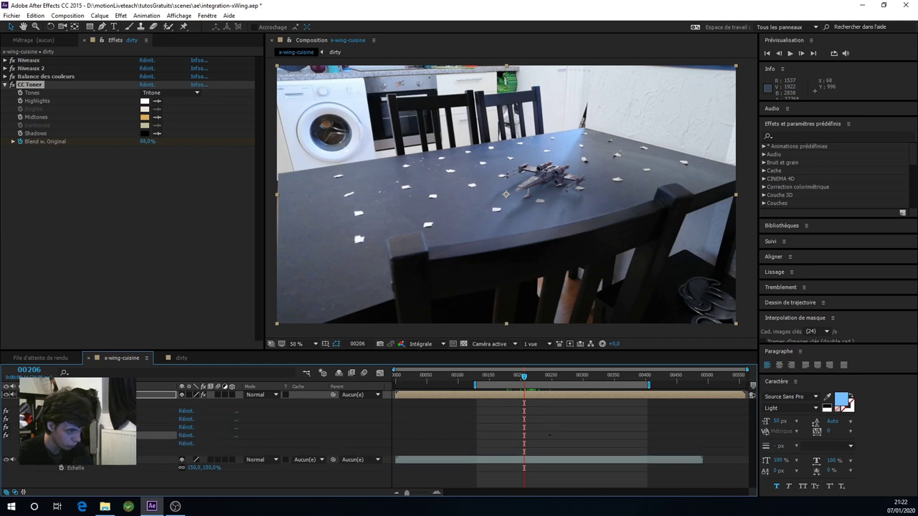
left_click(51, 435)
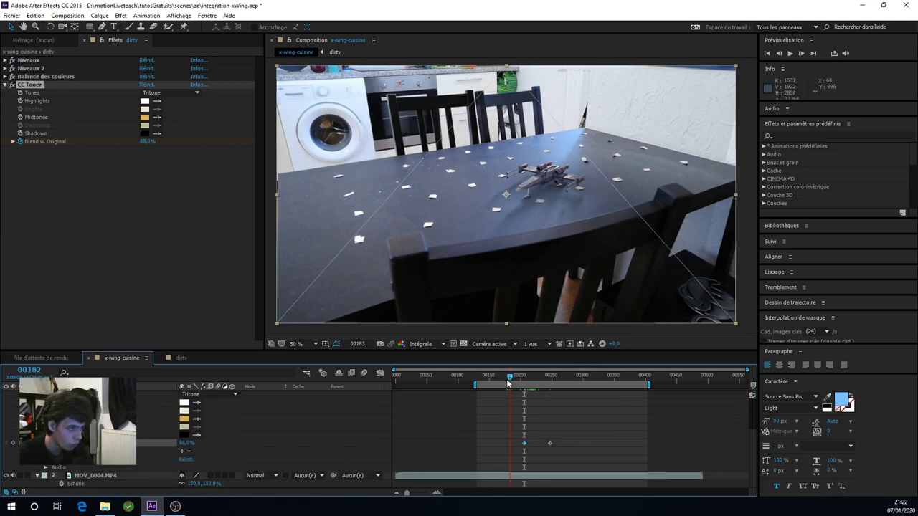
left_click_drag(523, 378, 484, 383)
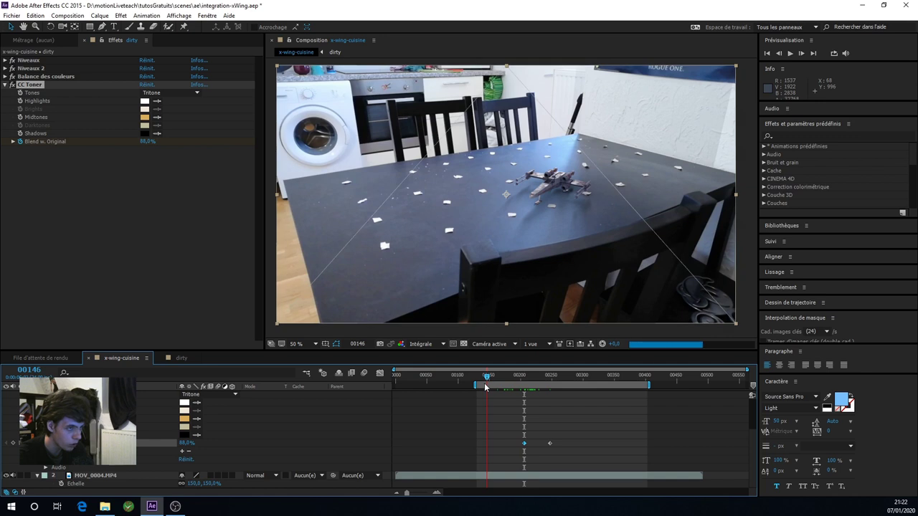
left_click_drag(142, 141, 146, 141)
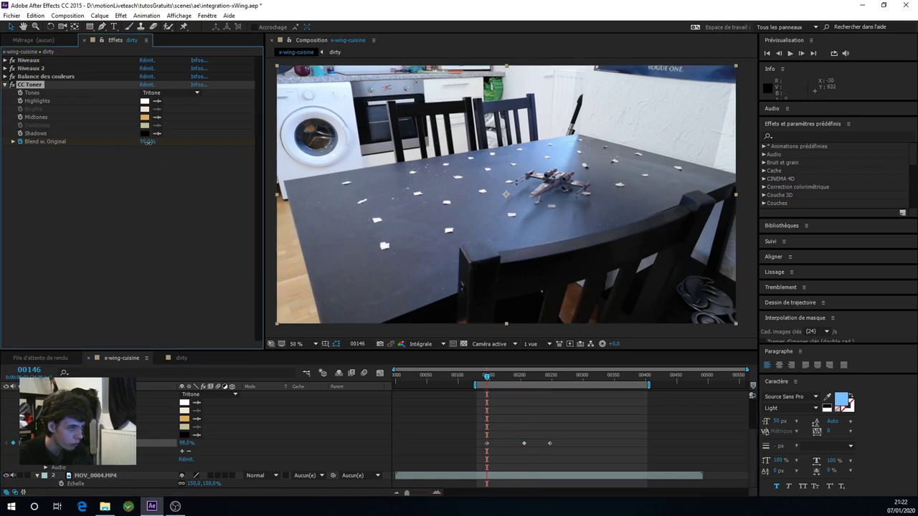
left_click_drag(554, 433, 478, 453)
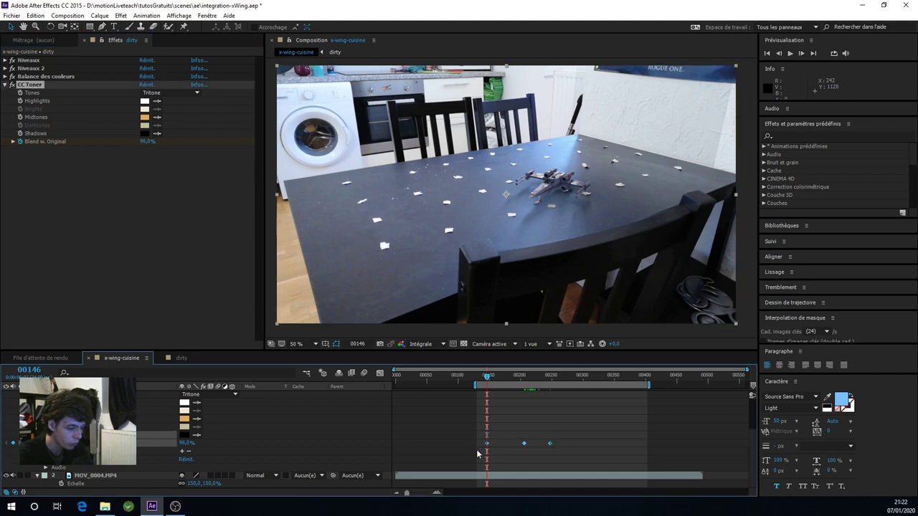
key("ctrl+s")
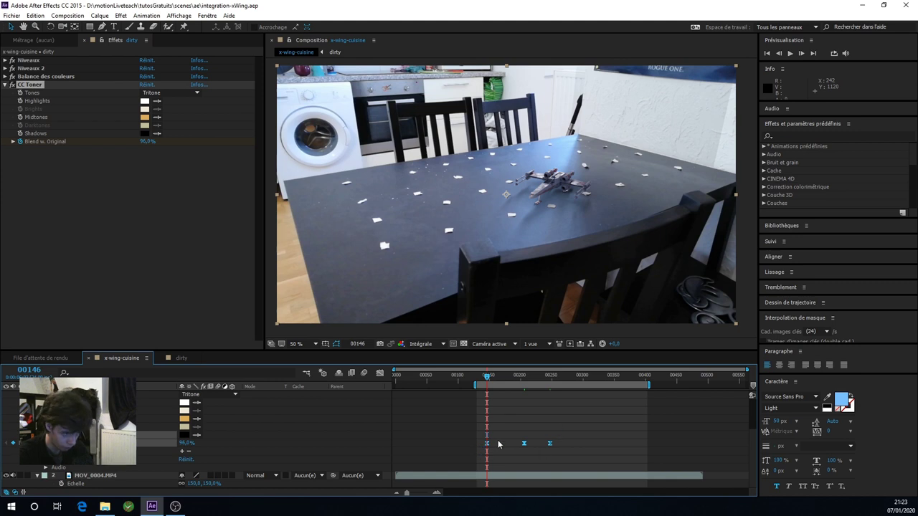
left_click(510, 464)
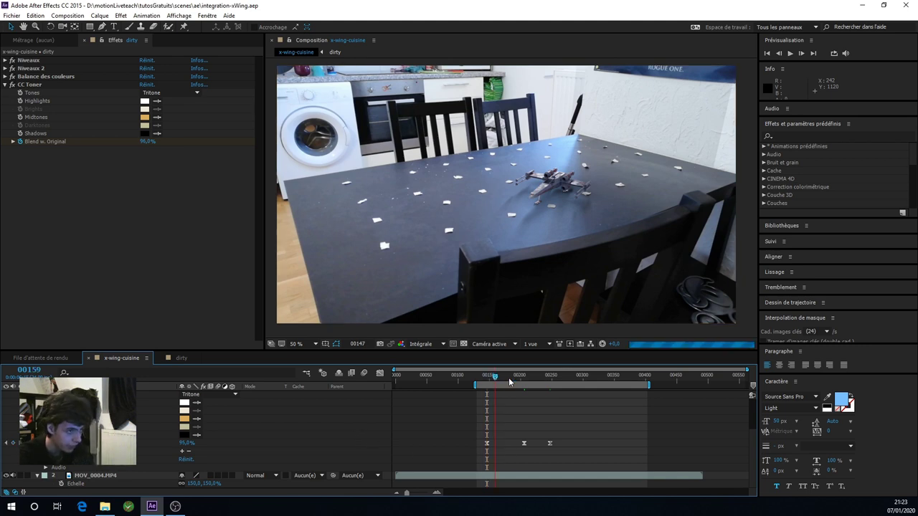
Scrub through frames 00209 to 00343 to review the toned X-wing over the table
left_click_drag(493, 375, 583, 390)
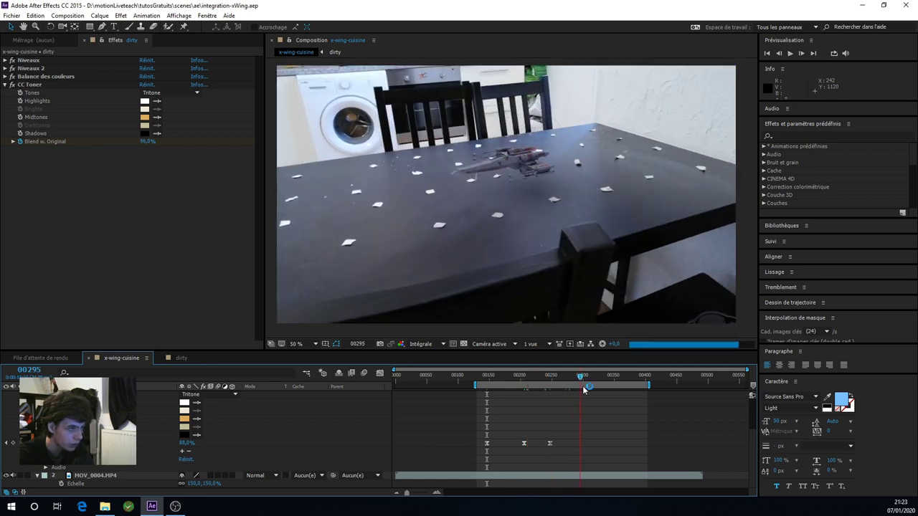
mouse_move(583, 390)
left_mouse_down()
mouse_move(640, 390)
mouse_move(621, 394)
left_mouse_up()
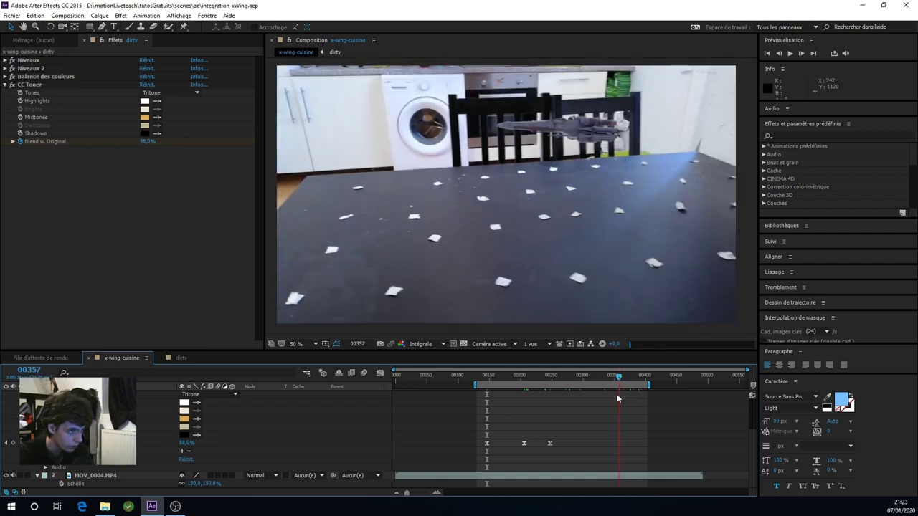
mouse_move(622, 394)
left_mouse_down()
mouse_move(598, 396)
mouse_move(644, 396)
mouse_move(593, 405)
left_mouse_up()
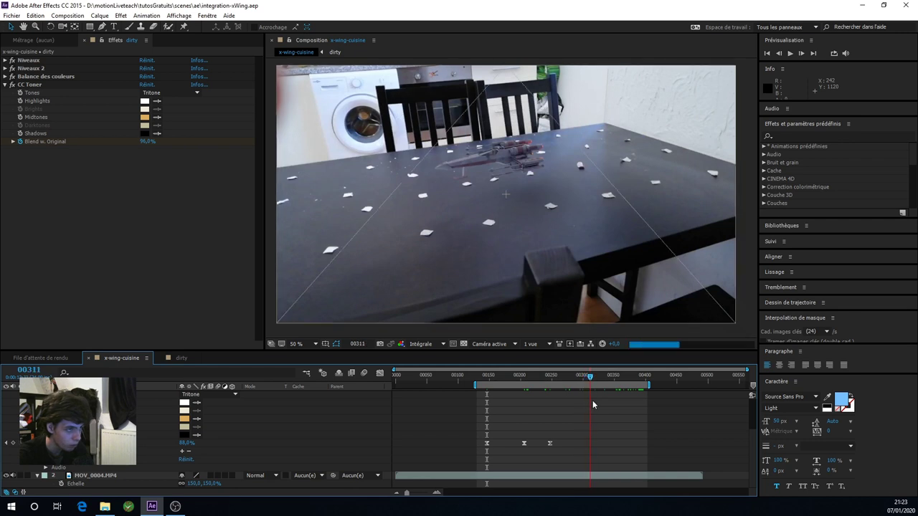
left_click_drag(593, 405, 611, 402)
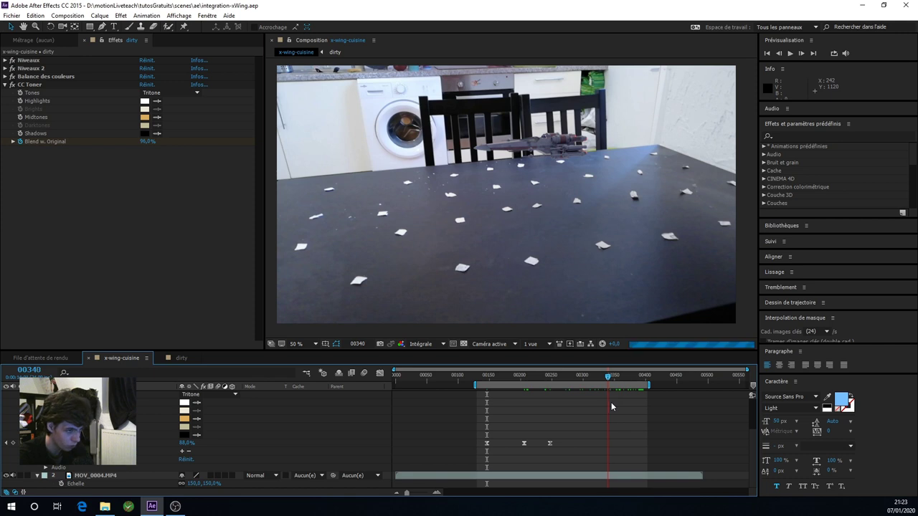
Add a third Levels effect, Niveaux 3, to the dirty layer
right_click(75, 216)
left_click(51, 214)
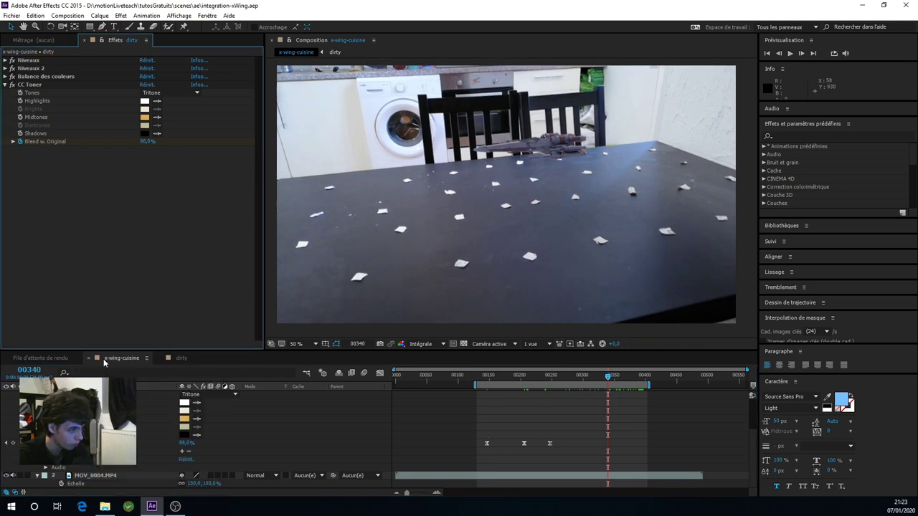
right_click(52, 218)
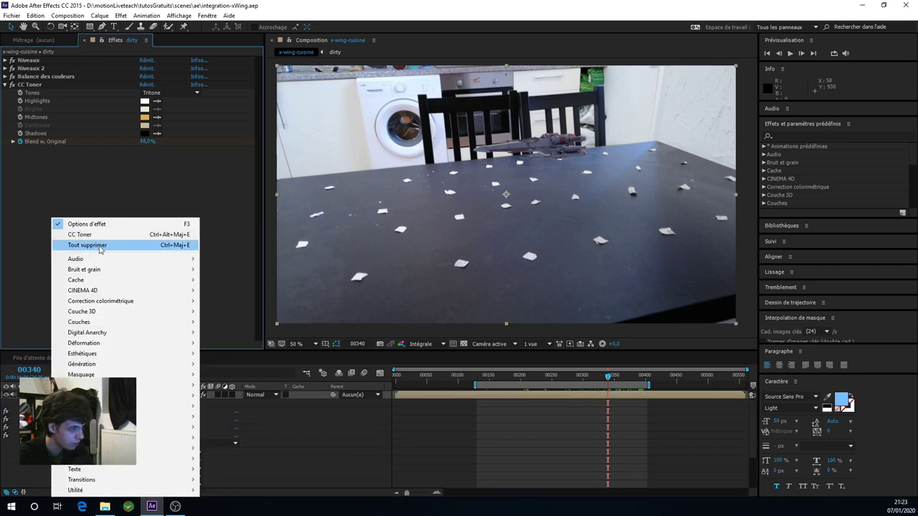
mouse_move(108, 301)
left_click(252, 406)
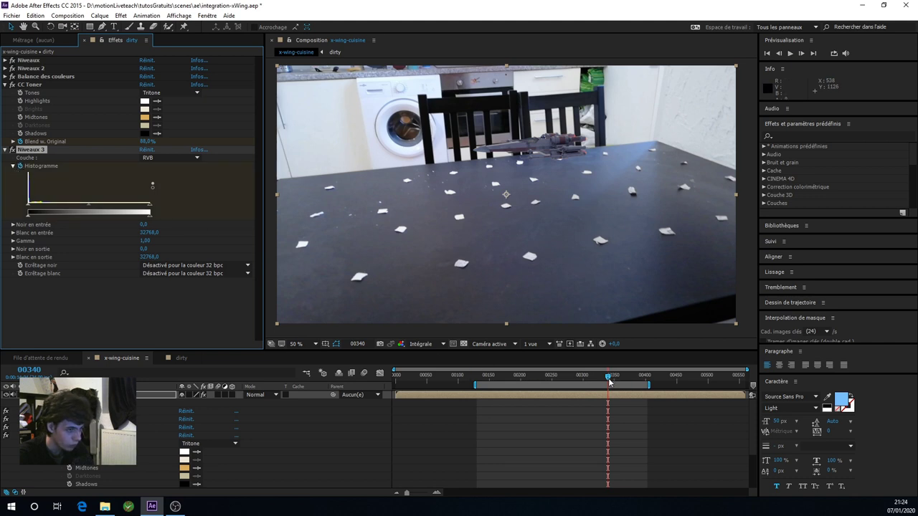
Fine-tune the Niveaux 3 gamma between 0,99 and 1,03 while comparing frames 00363 and 00310
left_click_drag(609, 382, 635, 383)
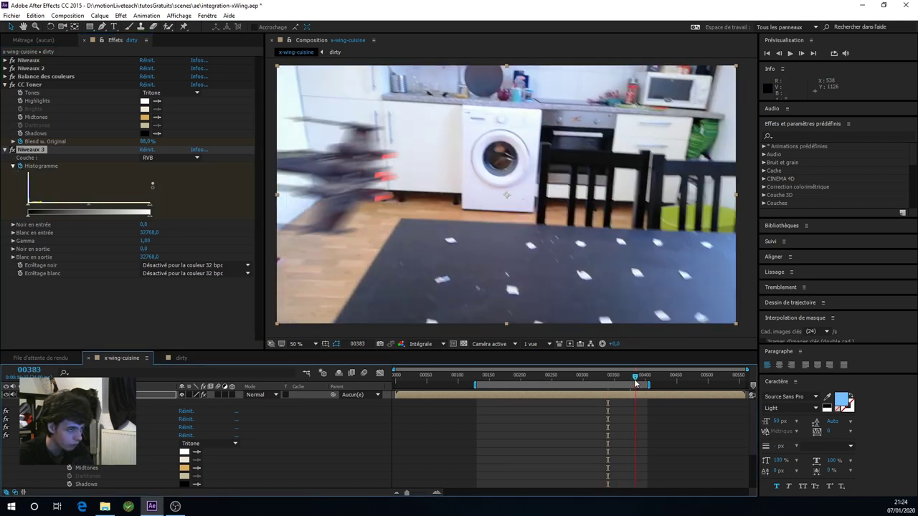
key("space")
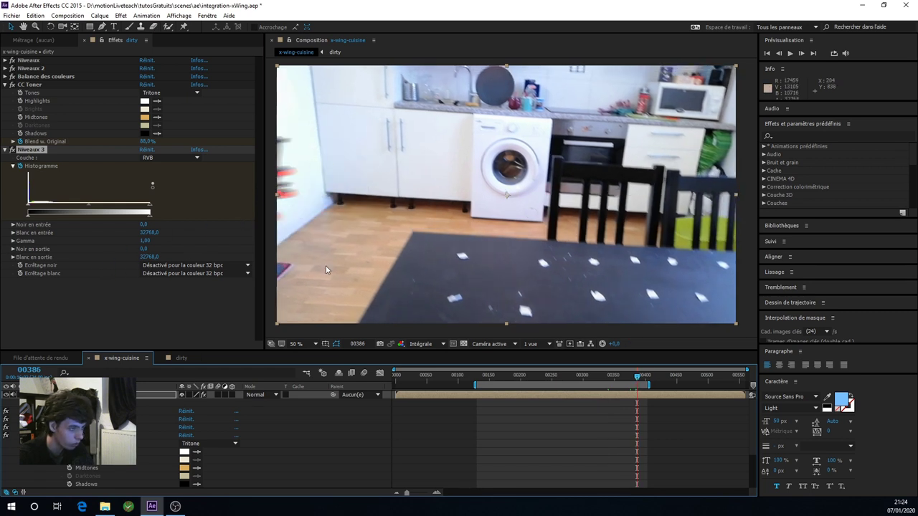
key("Page_Up")
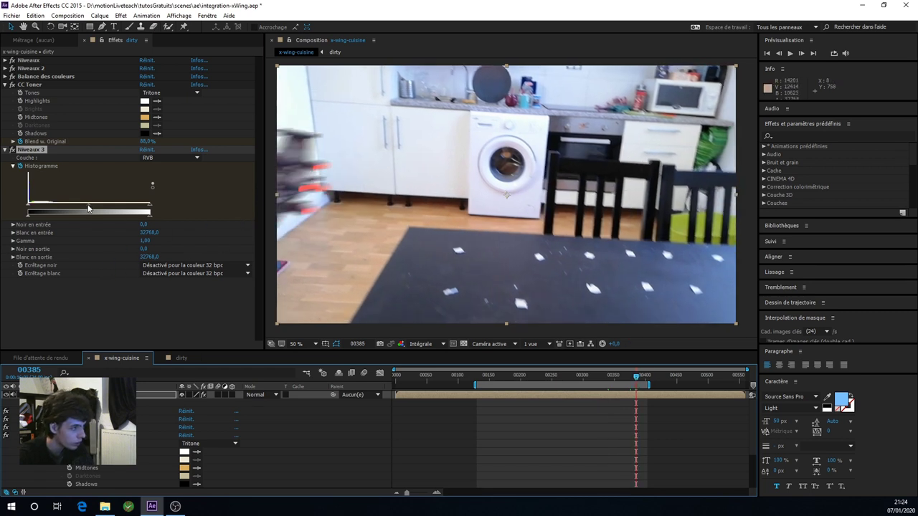
left_click_drag(87, 207, 76, 207)
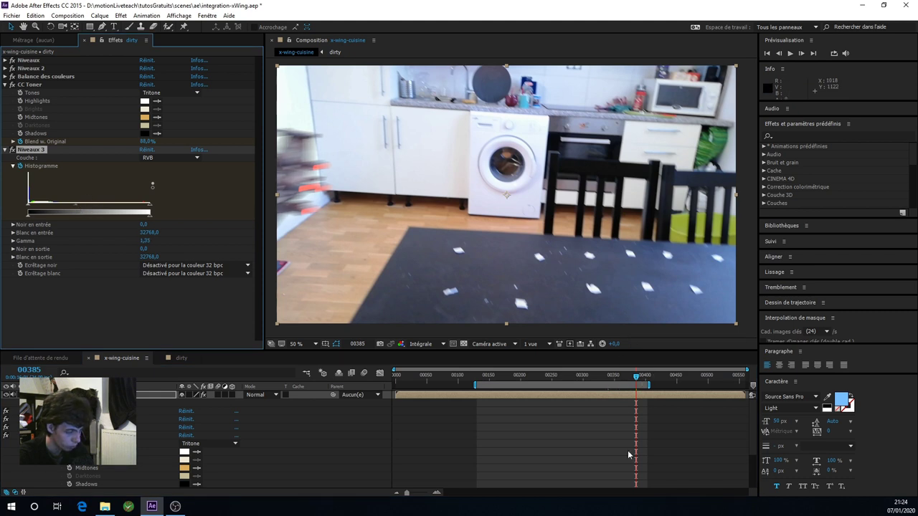
left_click_drag(635, 376, 623, 380)
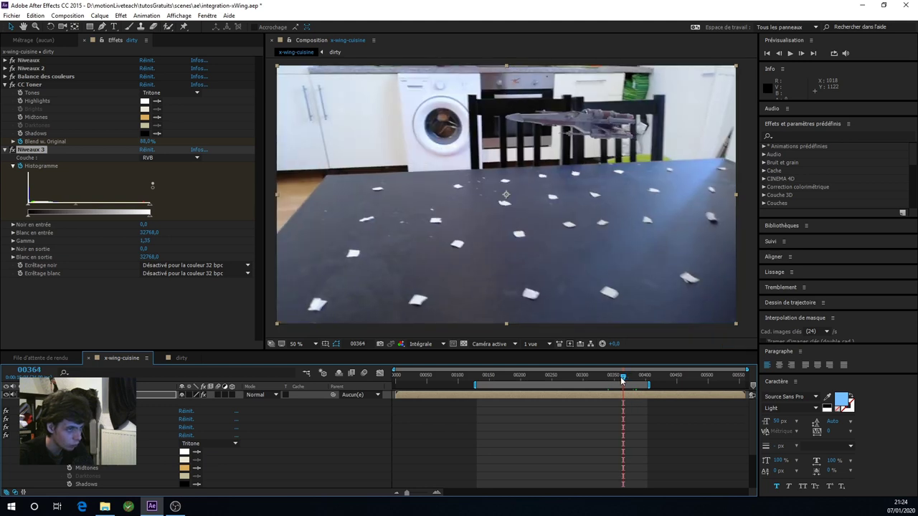
left_click(82, 207)
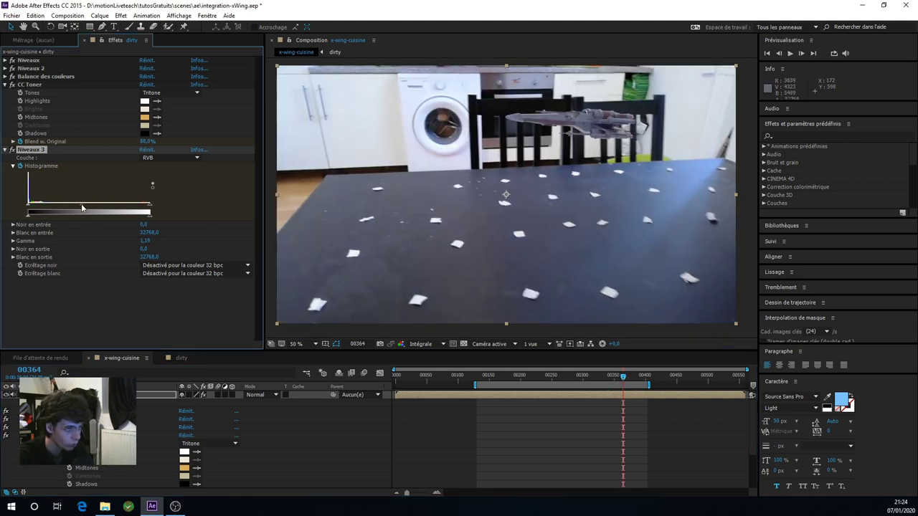
left_click_drag(82, 208, 88, 207)
left_click(633, 375)
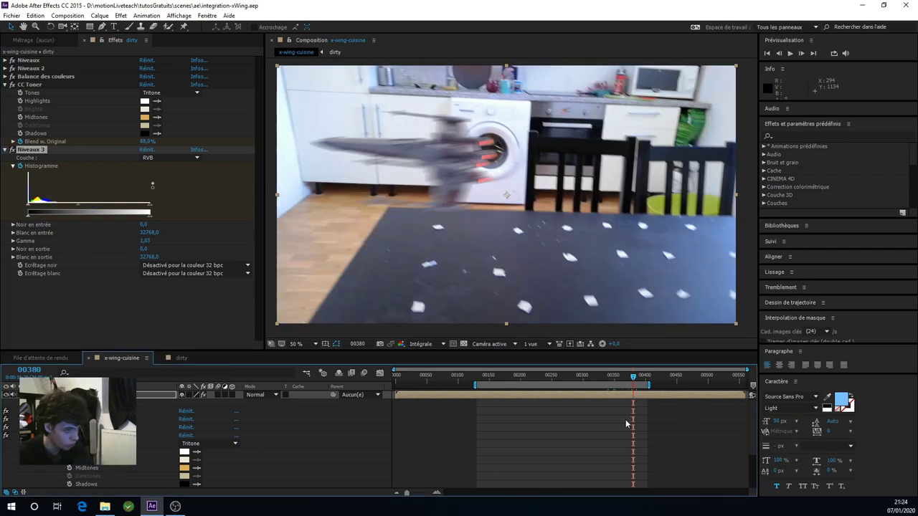
left_click(588, 377)
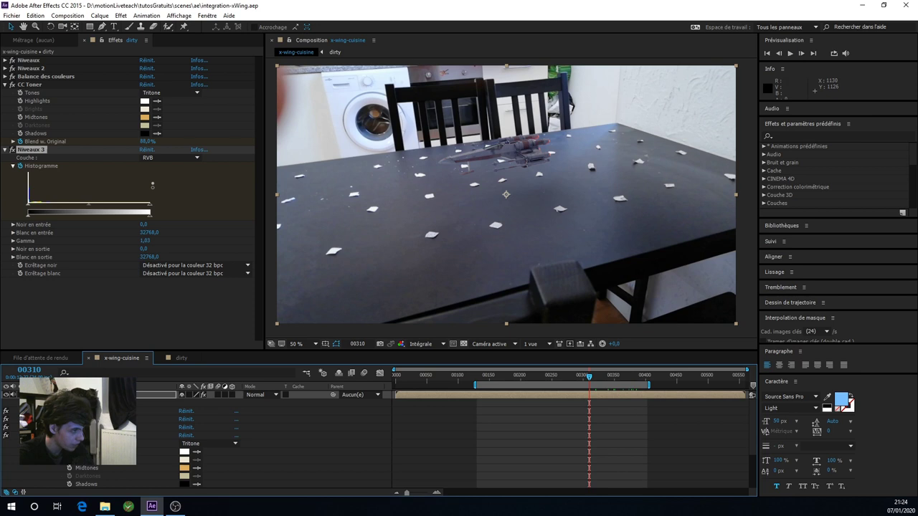
key("ctrl+z")
left_click(7, 89)
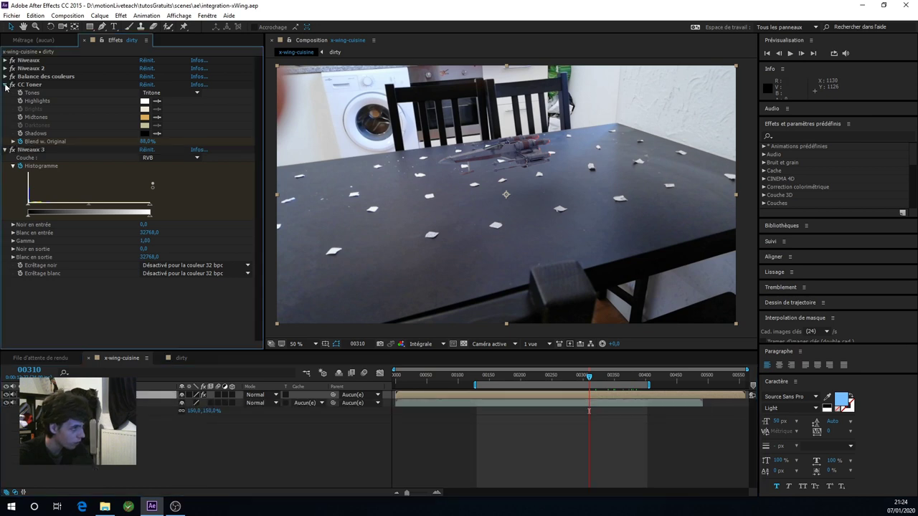
Collapse the CC Toner and Niveaux 3 settings in Effect Controls
left_click(6, 84)
left_click(5, 93)
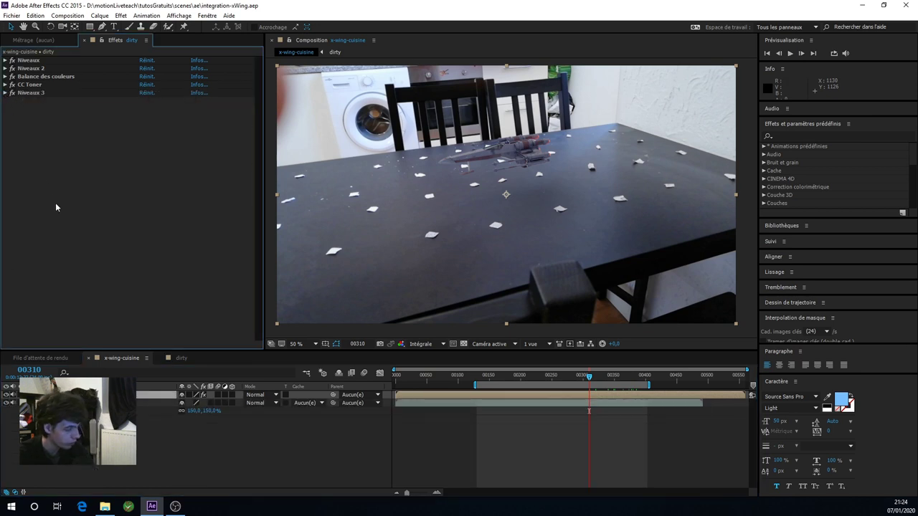
right_click(63, 146)
left_click(64, 146)
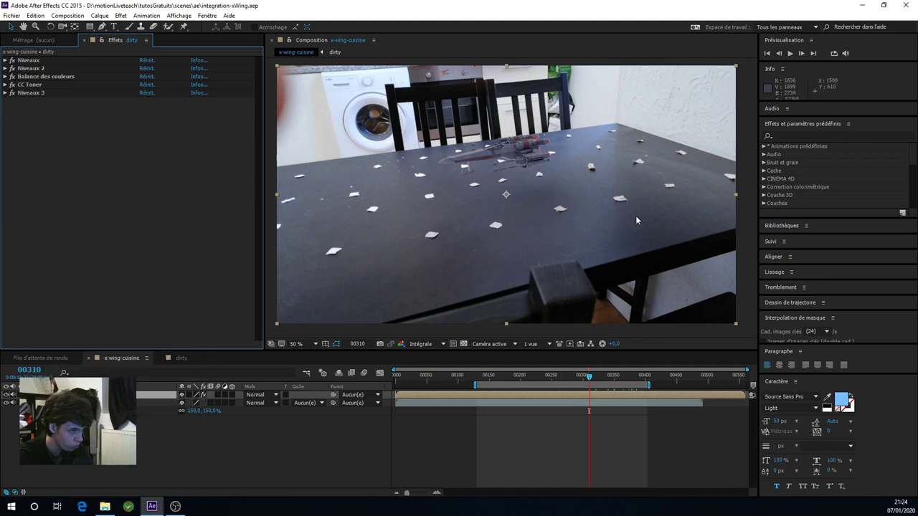
Scrub frames 00261 to 00276 and zoom the viewer to 200% on the X-wing
left_click_drag(585, 376, 566, 377)
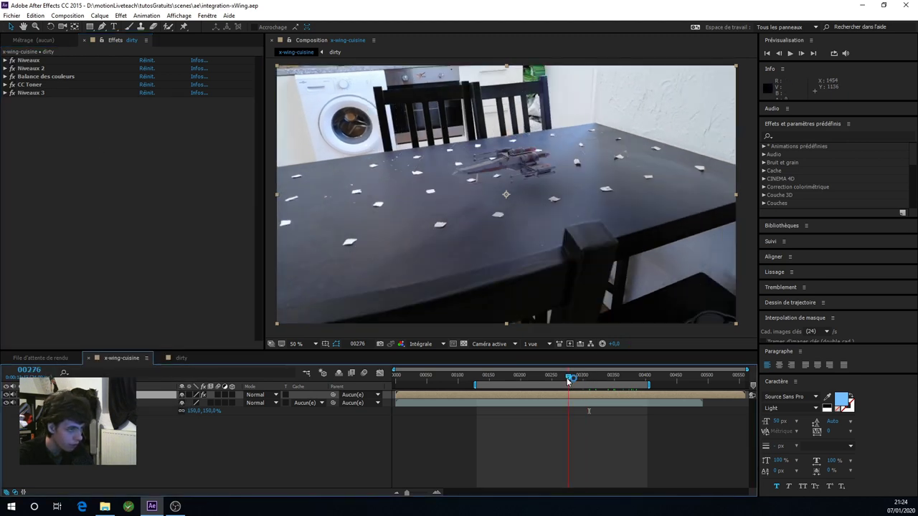
left_click_drag(567, 382, 531, 385)
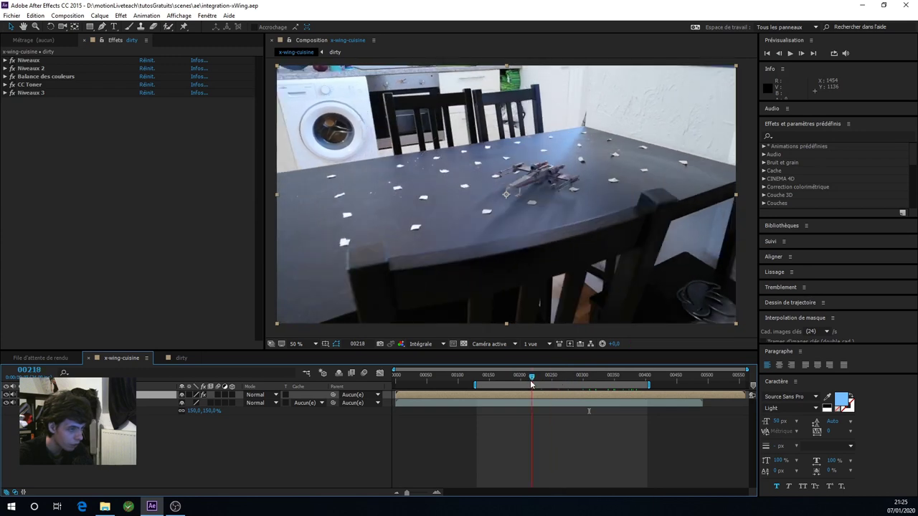
left_click_drag(531, 385, 593, 385)
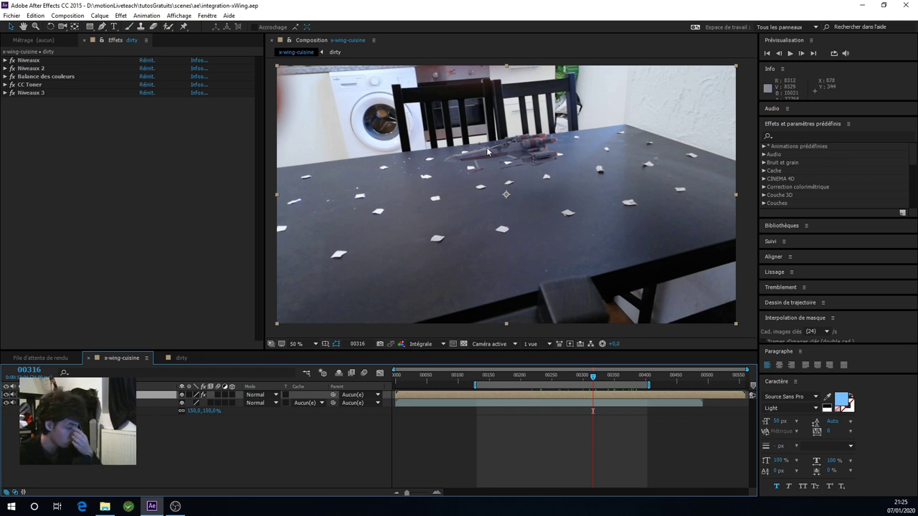
scroll(523, 150, "up", 2)
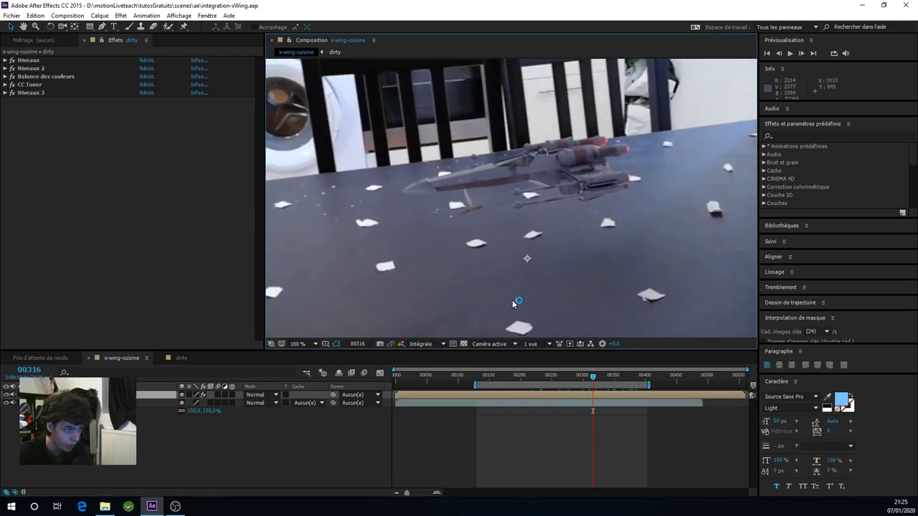
scroll(428, 242, "down", 2)
scroll(428, 243, "up", 2)
scroll(519, 207, "up", 1)
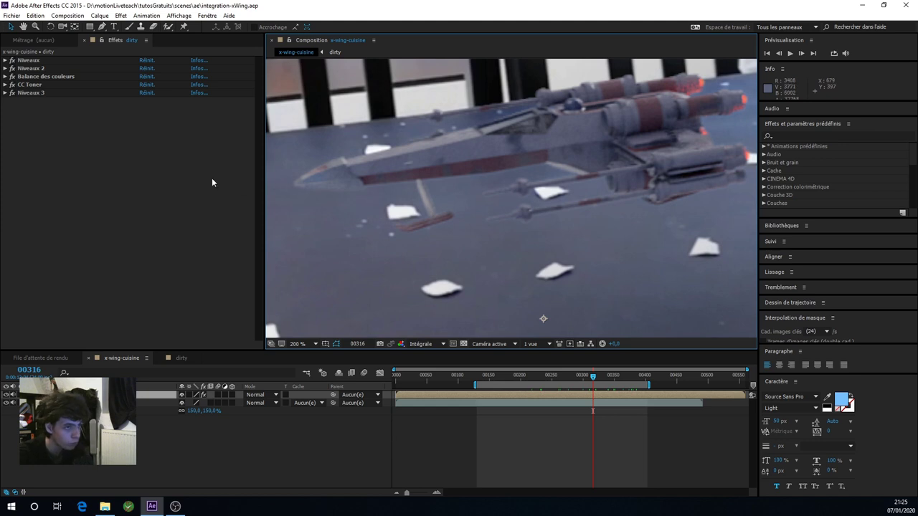
Add a Flou accéléré blur to the dirty layer
right_click(114, 178)
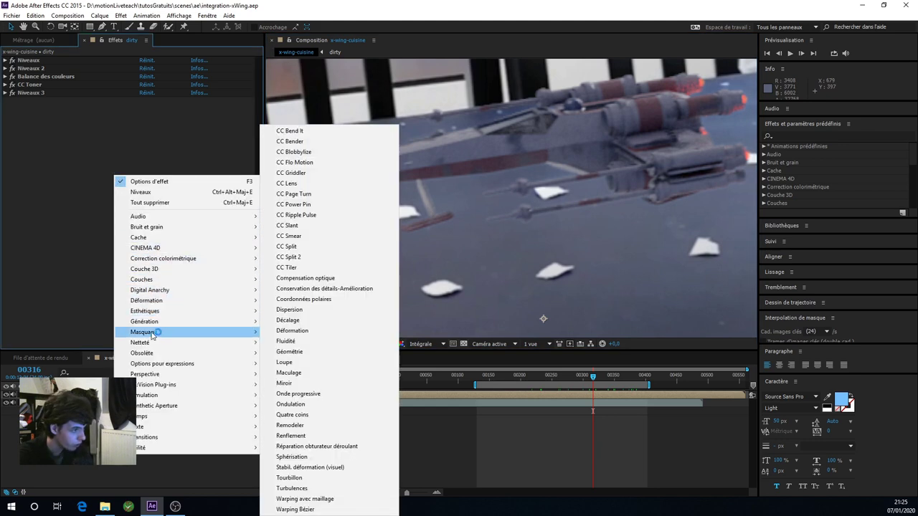
mouse_move(159, 266)
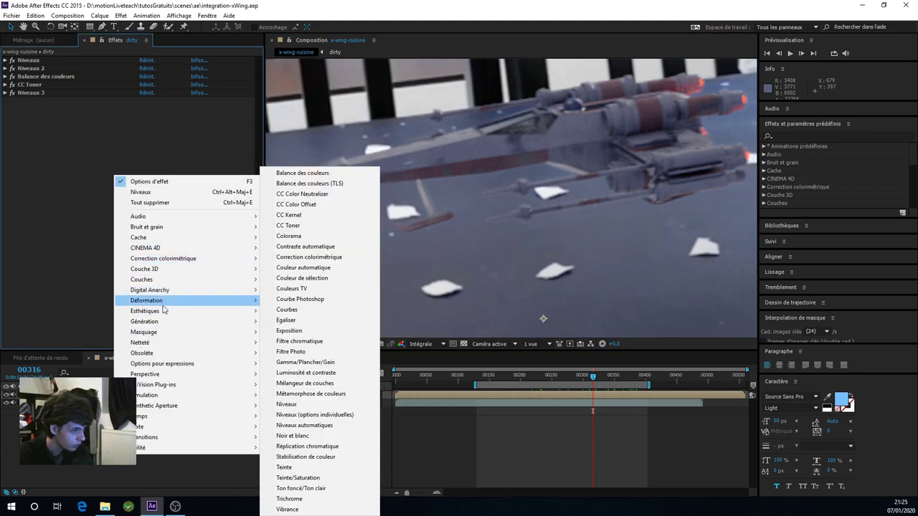
mouse_move(168, 321)
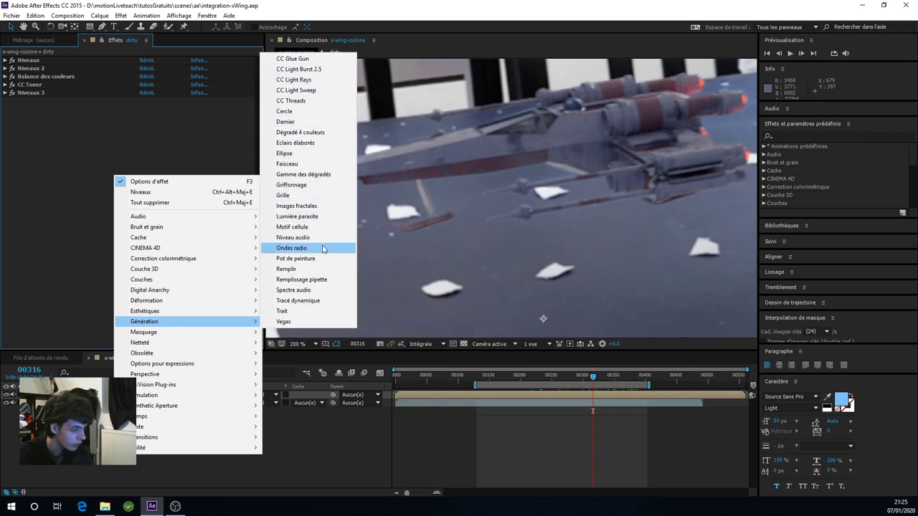
mouse_move(192, 265)
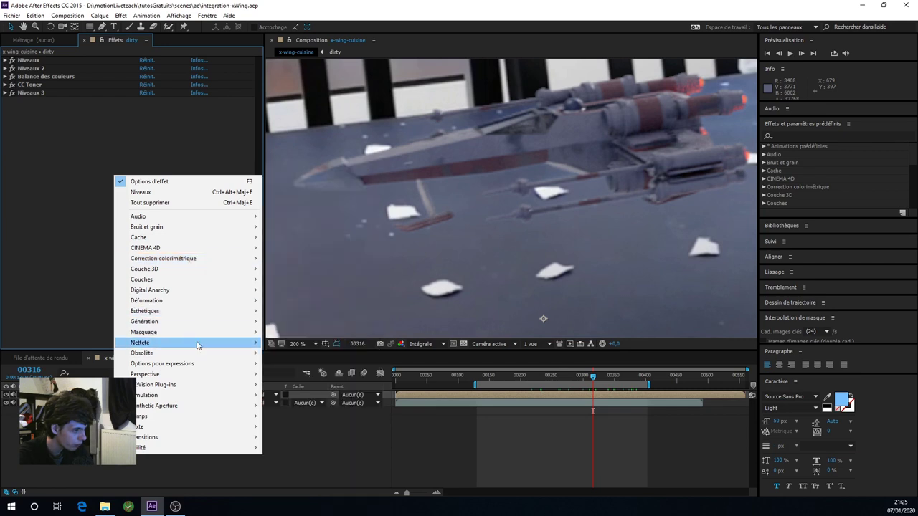
mouse_move(198, 342)
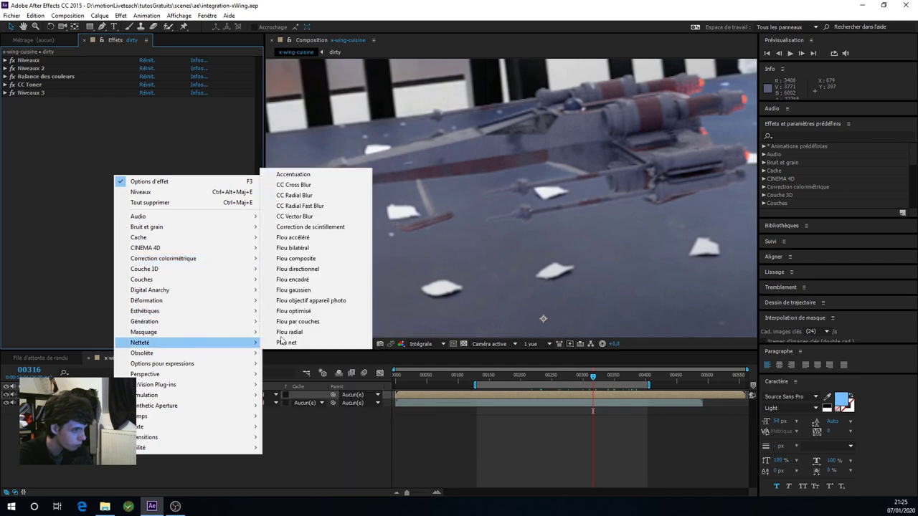
left_click(338, 238)
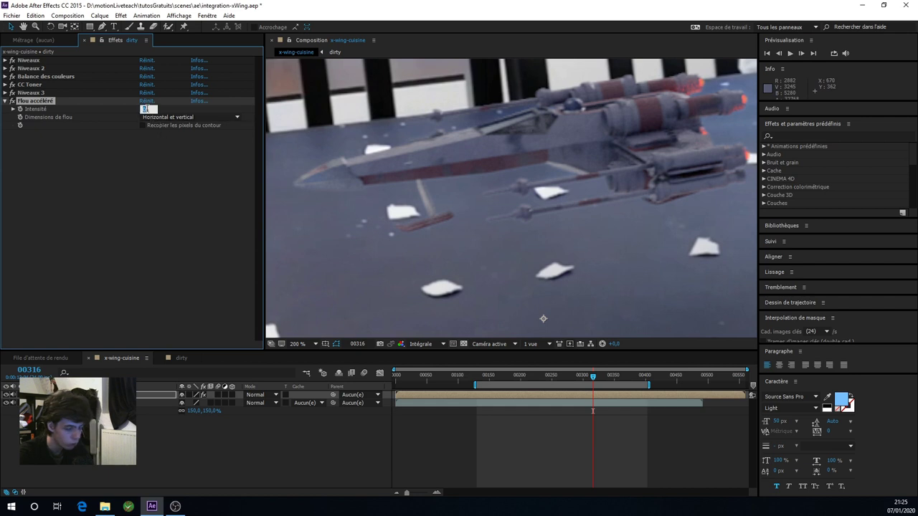
Scrub the timeline back to around frame 00248
scroll(473, 239, "down", 1)
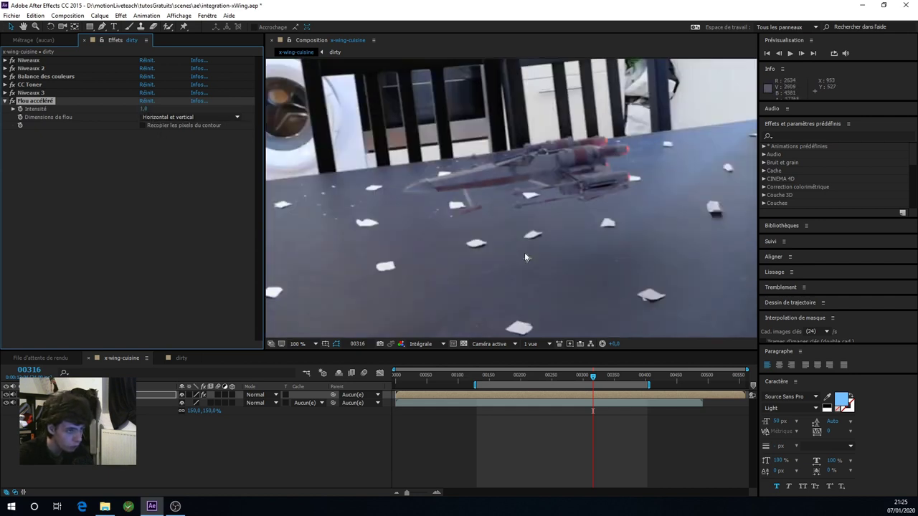
scroll(535, 203, "down", 1)
scroll(521, 212, "up", 2)
scroll(543, 169, "down", 2)
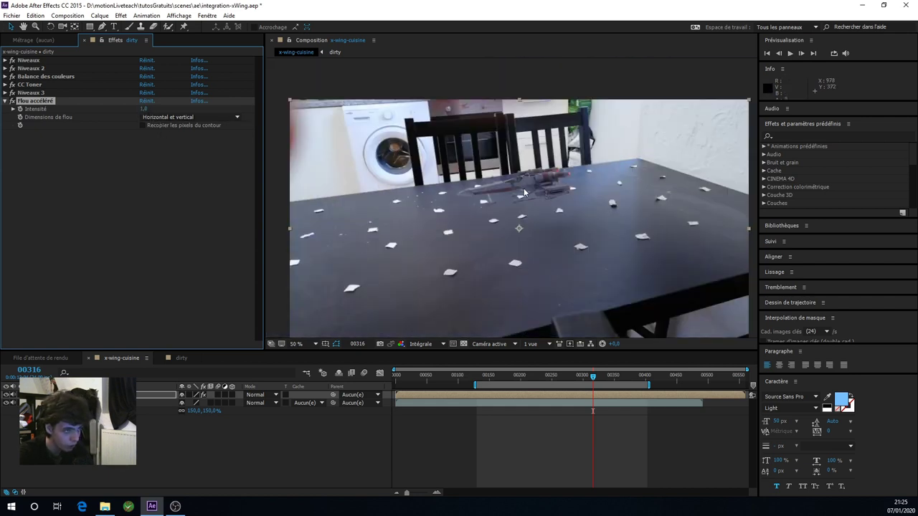
scroll(471, 191, "up", 2)
scroll(472, 186, "up", 1)
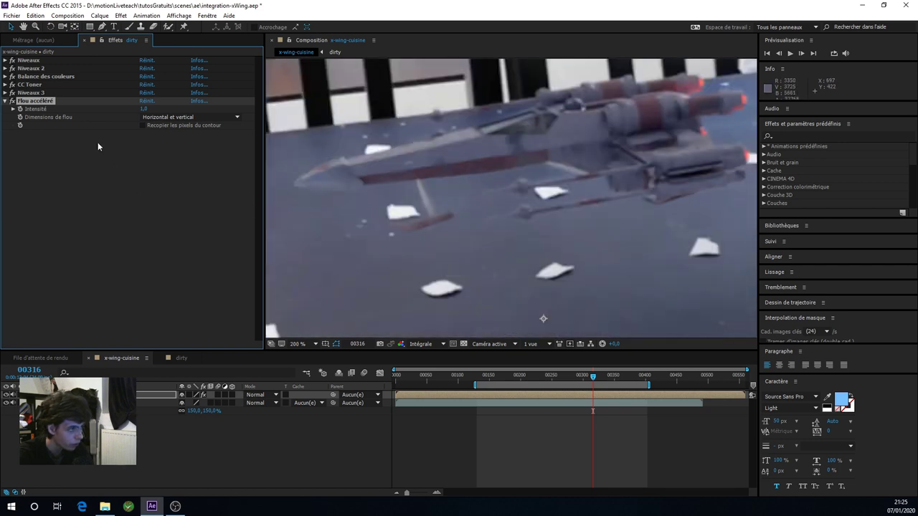
scroll(607, 256, "down", 2)
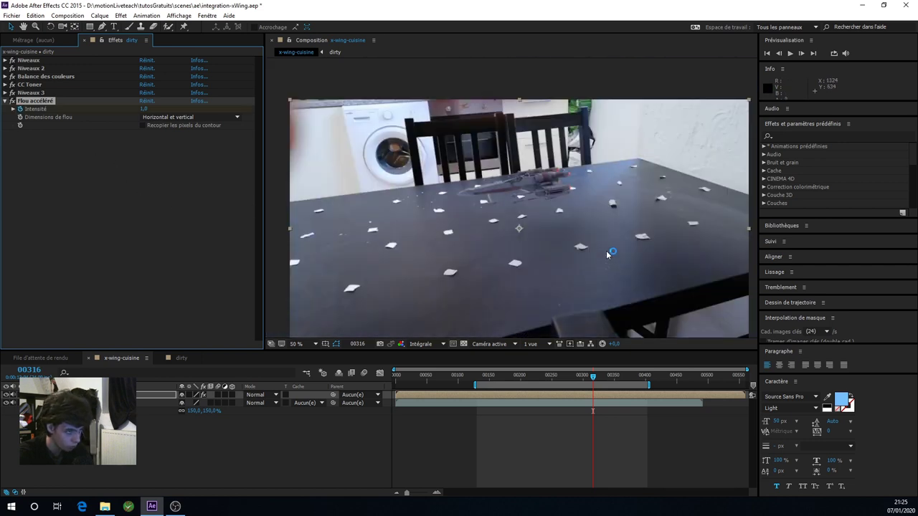
scroll(610, 260, "up", 1)
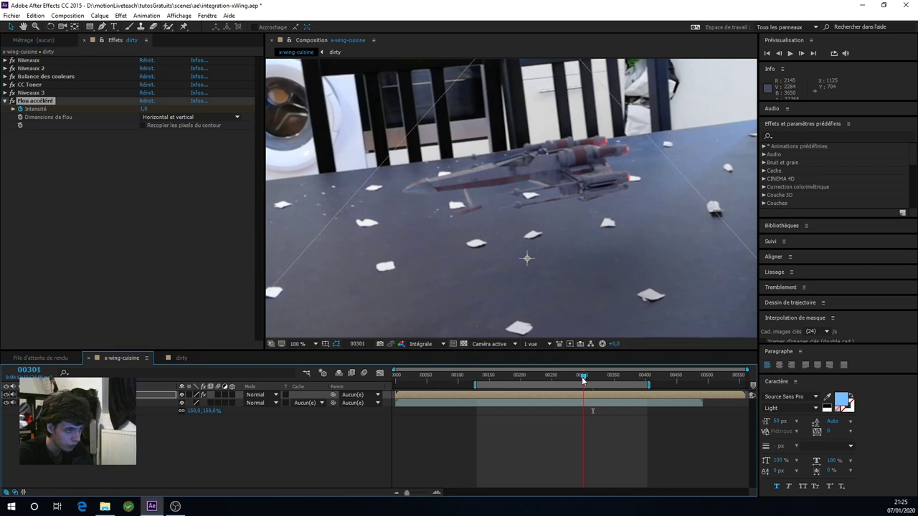
mouse_move(592, 378)
left_mouse_down()
mouse_move(535, 381)
mouse_move(560, 381)
left_mouse_up()
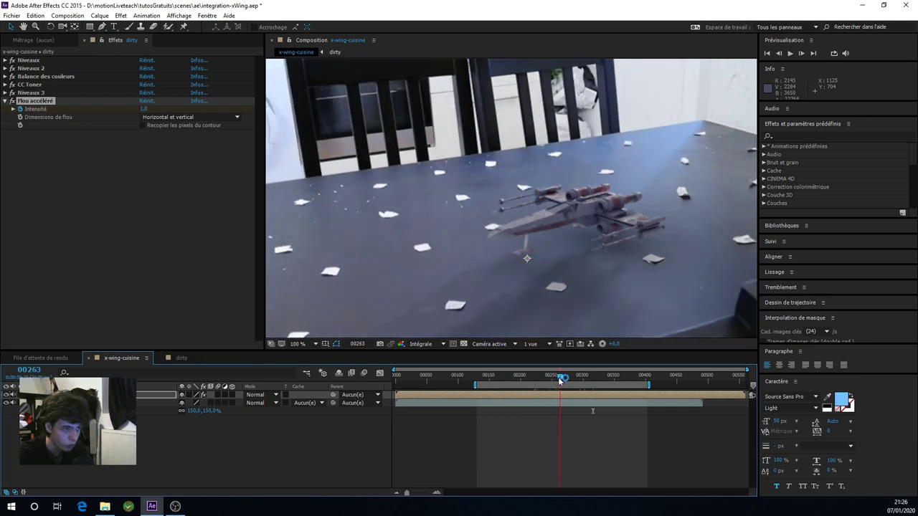
left_click_drag(560, 381, 549, 381)
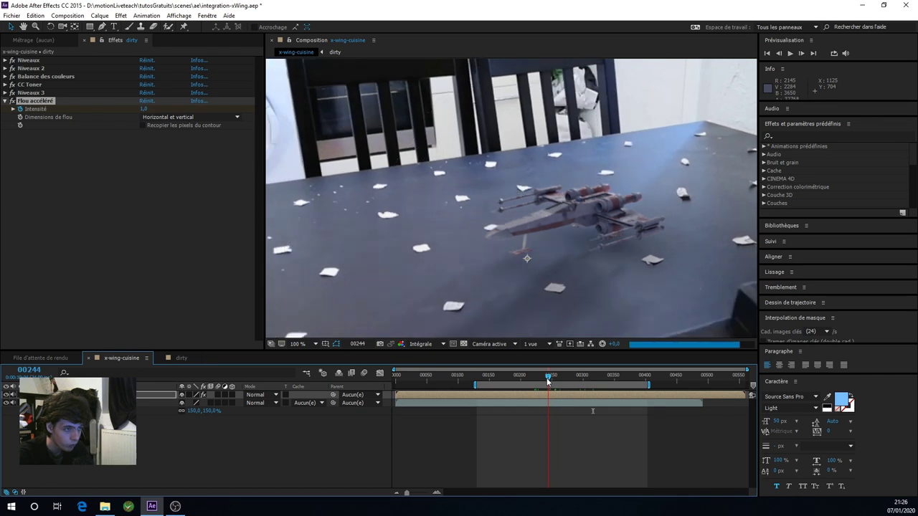
Enter a low Flou accéléré intensity so it settles at 0,2
left_click(144, 108)
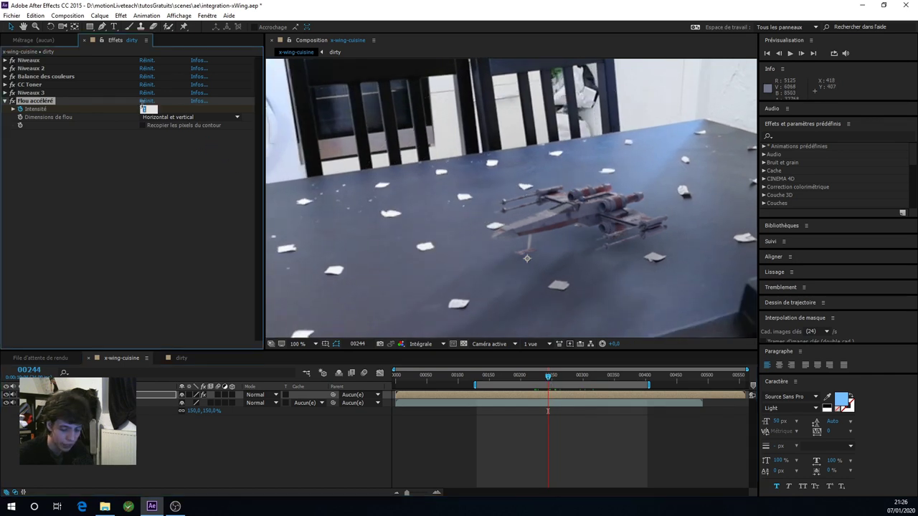
type("0,3")
key("Return")
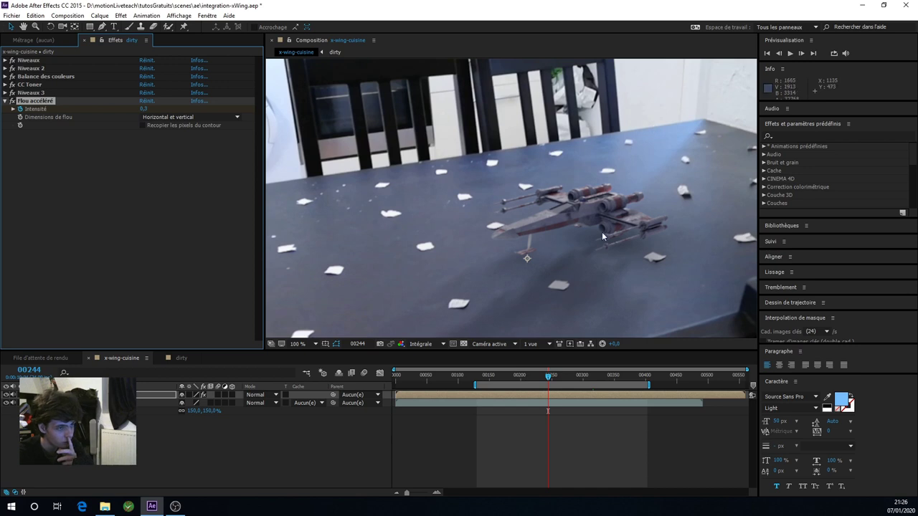
left_click(145, 109)
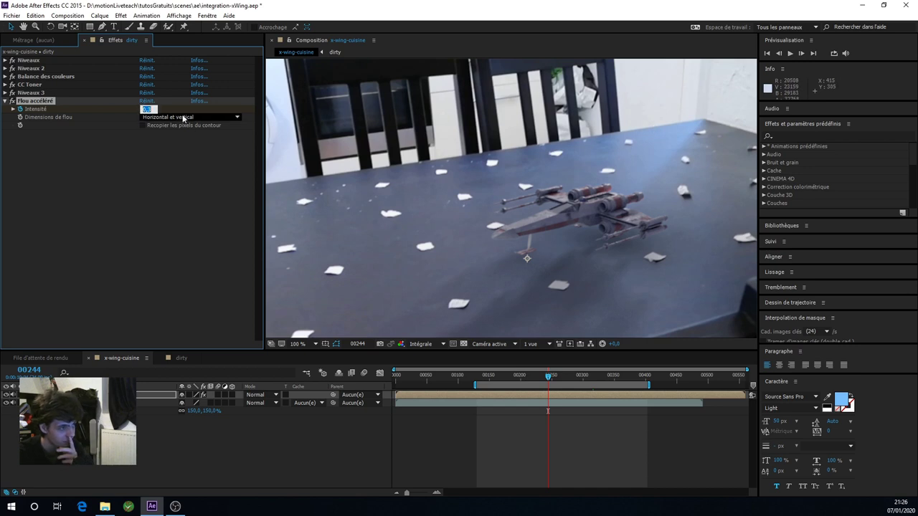
left_click(145, 109)
type("1")
key("Return")
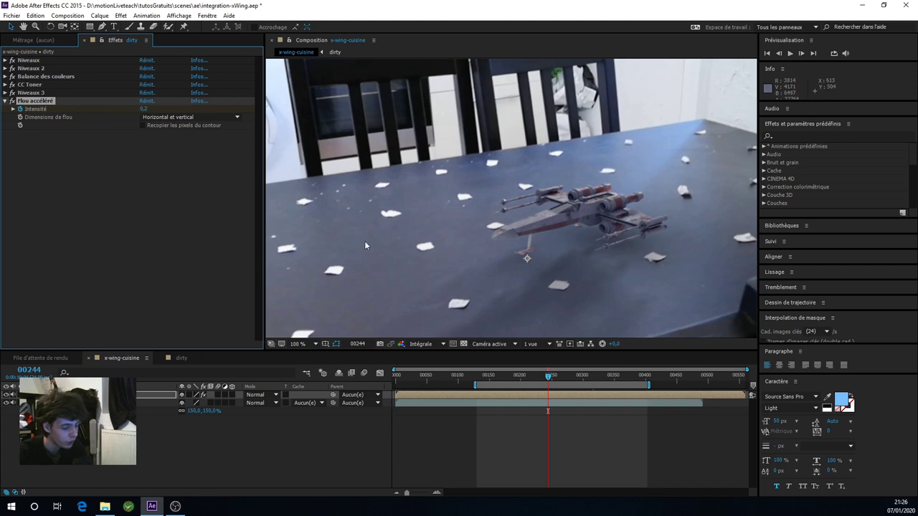
Easy Ease the two blur intensity keyframes and slide the 1,0 keyframe to frame 00285
key("u")
left_click_drag(543, 436, 598, 449)
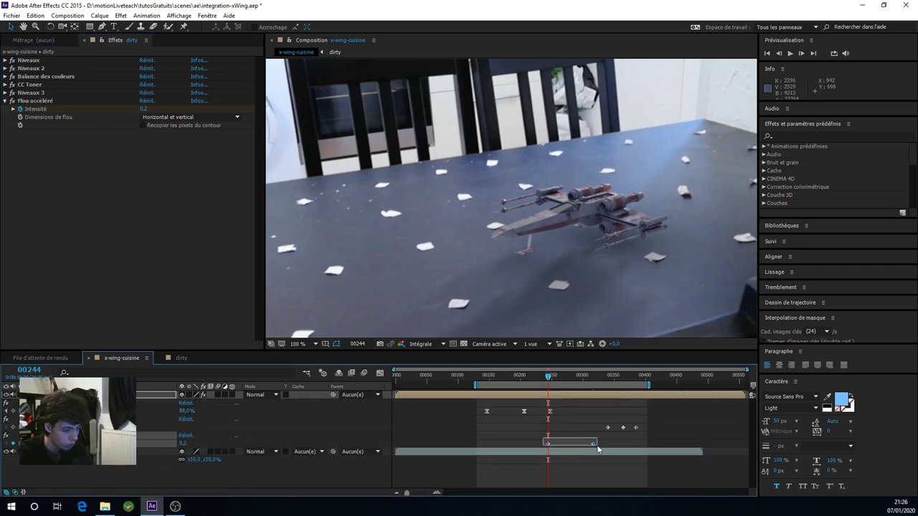
key("F9")
left_click_drag(551, 382, 575, 378)
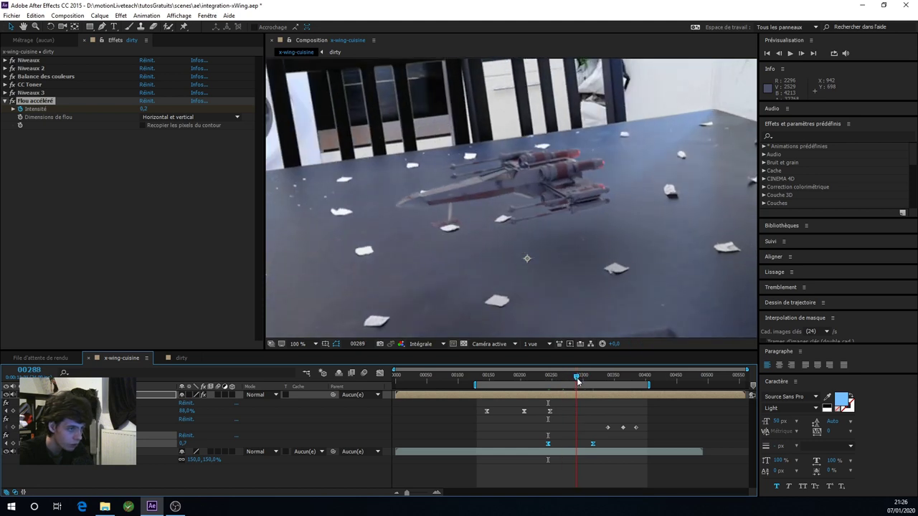
left_click(605, 445)
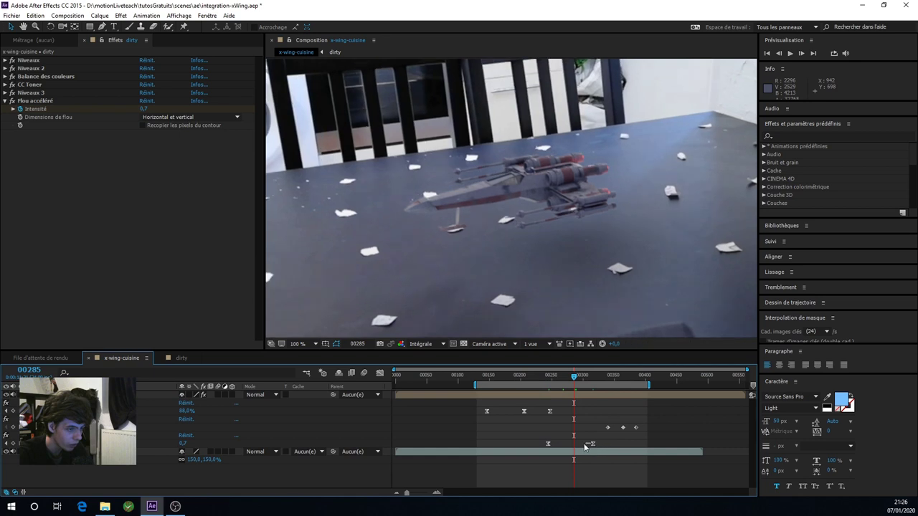
left_click_drag(595, 445, 581, 447)
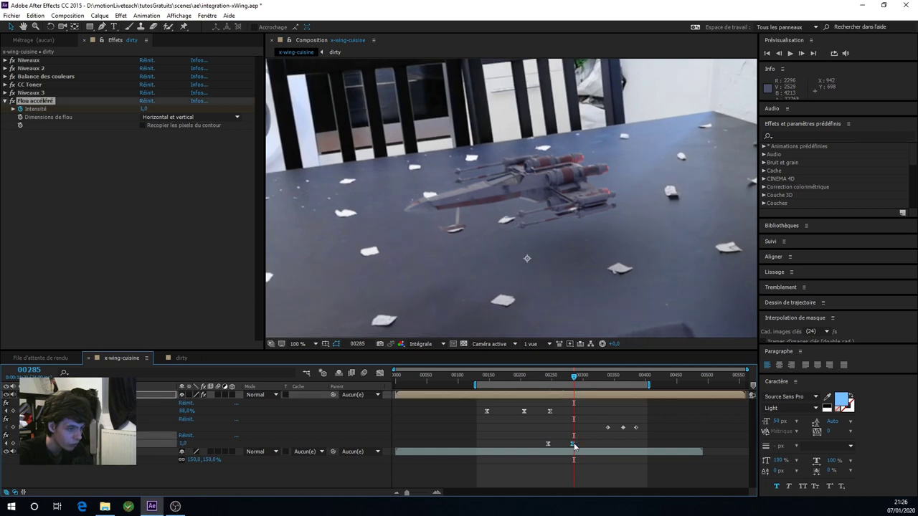
mouse_move(574, 446)
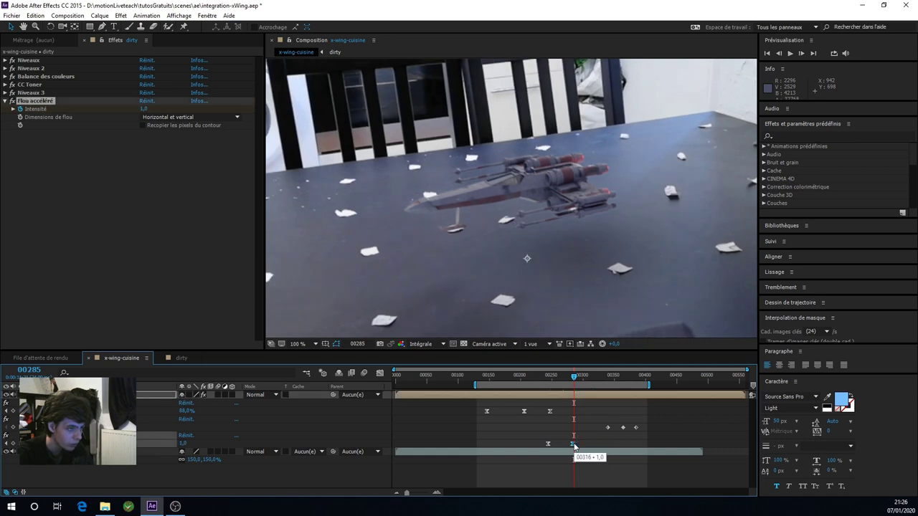
Add a blur intensity keyframe at frame 00338, then check the blur through frames 00358–00384
left_click(590, 387)
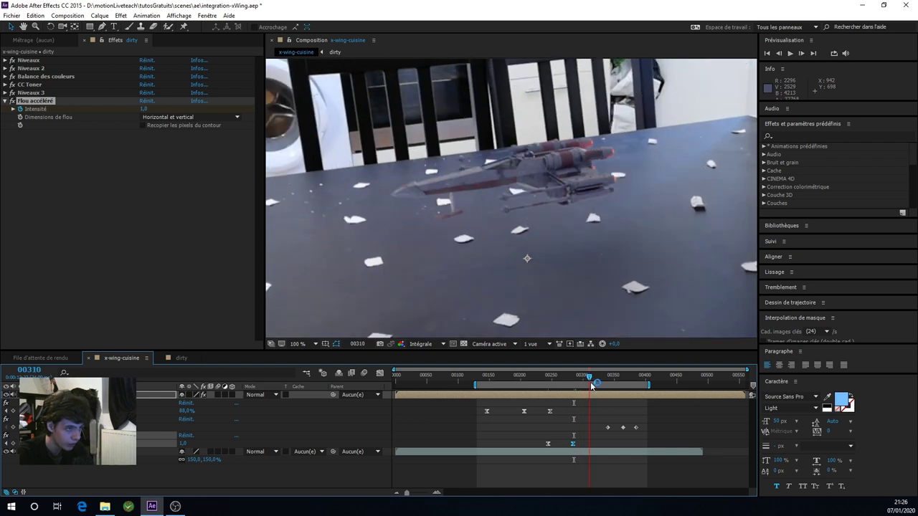
left_click(610, 387)
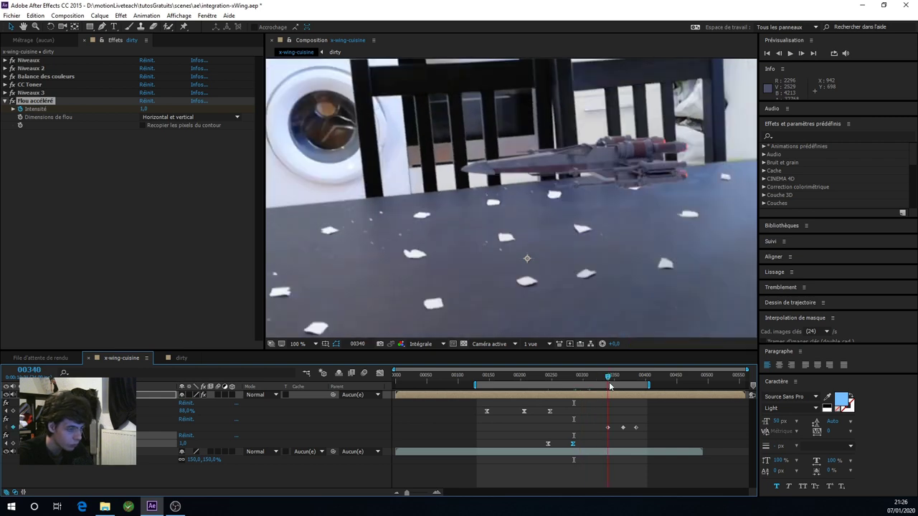
left_click(618, 387)
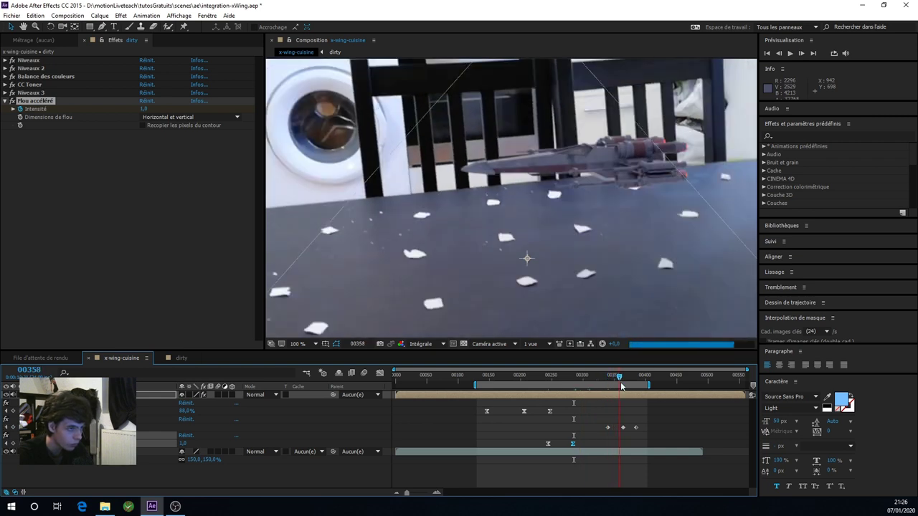
scroll(606, 286, "down", 2)
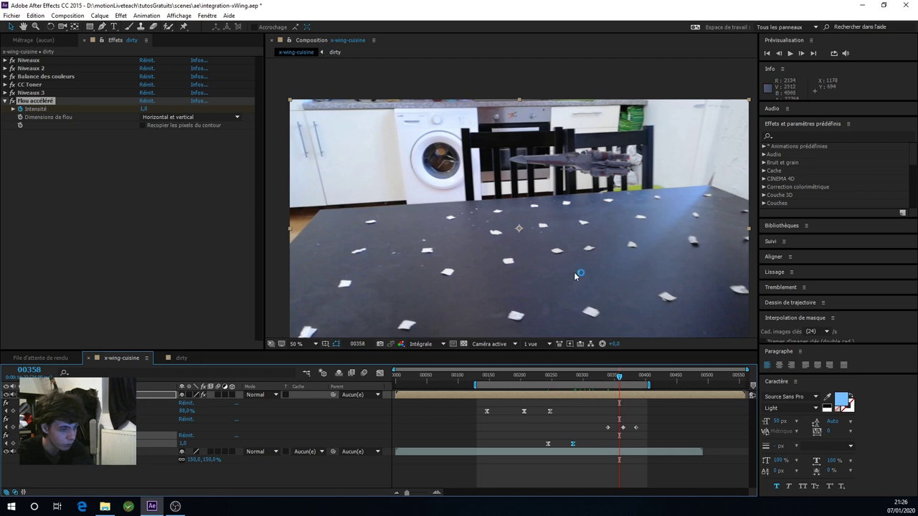
left_click_drag(619, 378, 605, 381)
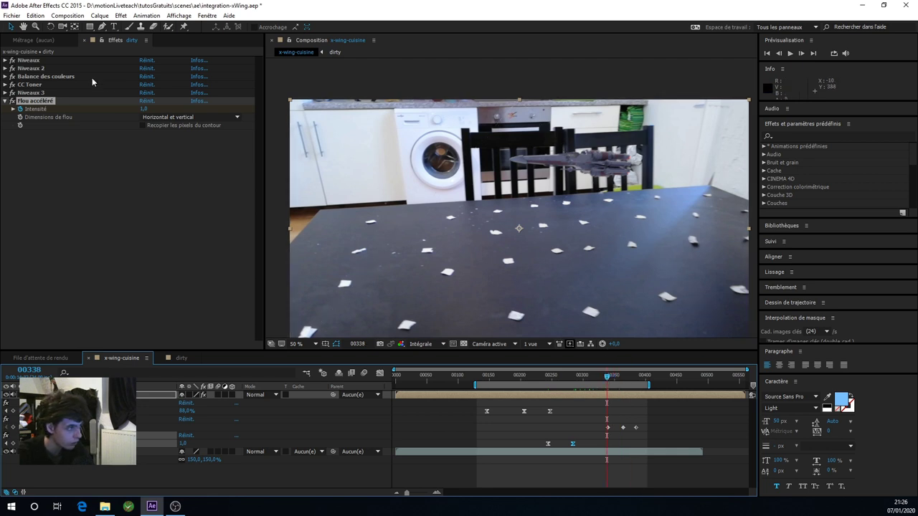
left_click(12, 444)
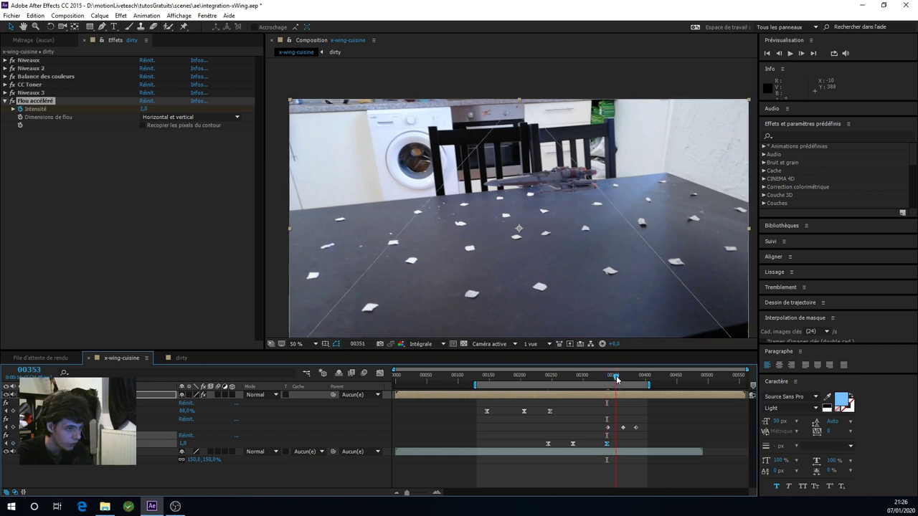
left_click_drag(608, 378, 620, 380)
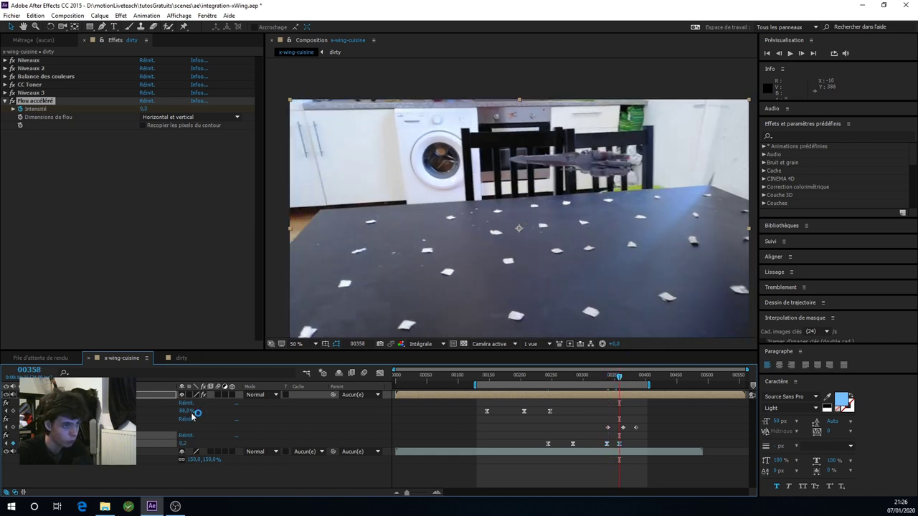
left_click(629, 376)
left_click_drag(629, 376, 624, 381)
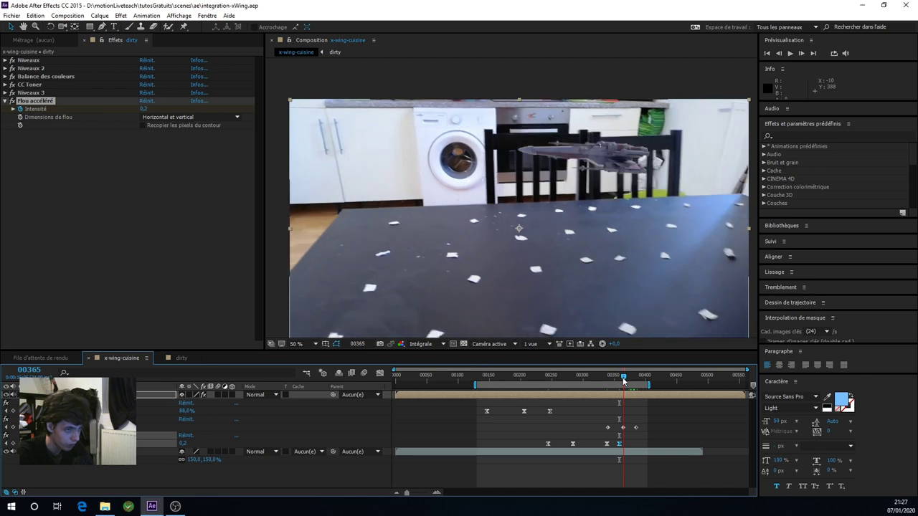
left_click_drag(623, 381, 624, 381)
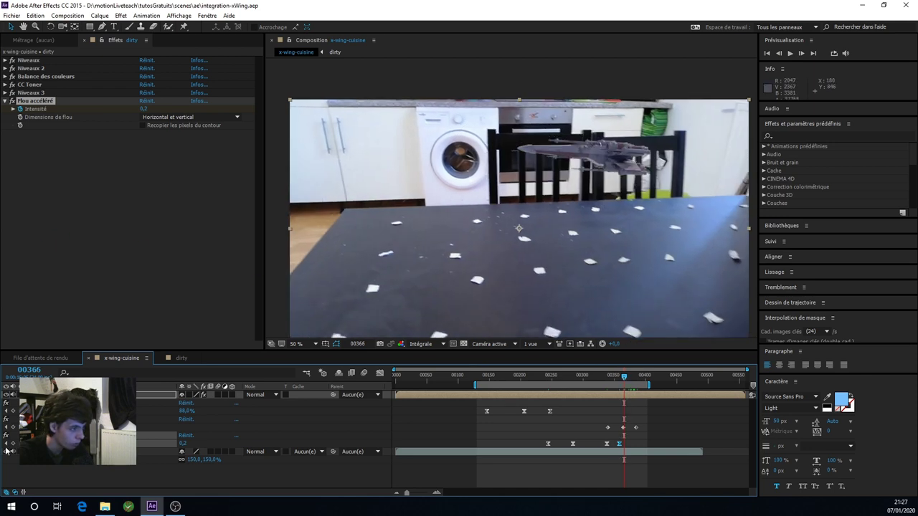
left_click_drag(627, 378, 637, 378)
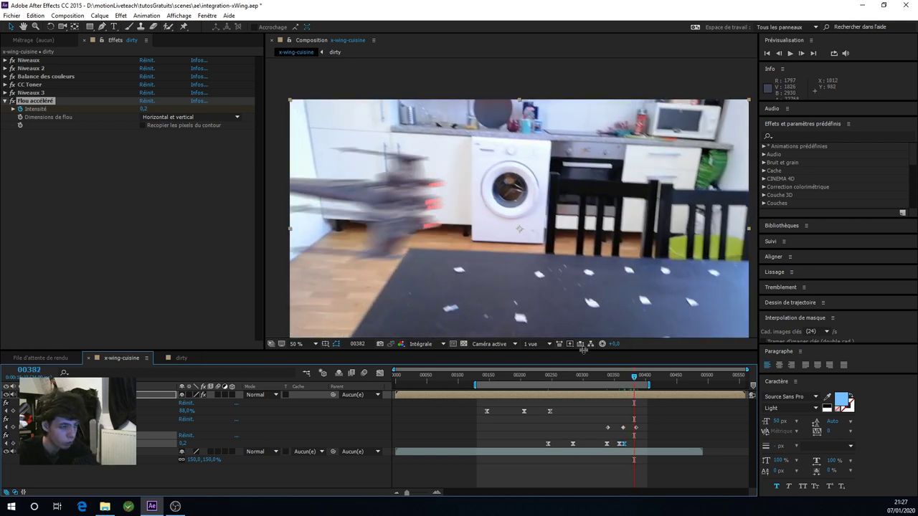
At frame 00384, lower the Flou accéléré intensity and turn on repeating edge pixels
key("Page_Down")
key("Page_Down")
left_click_drag(146, 108, 143, 109)
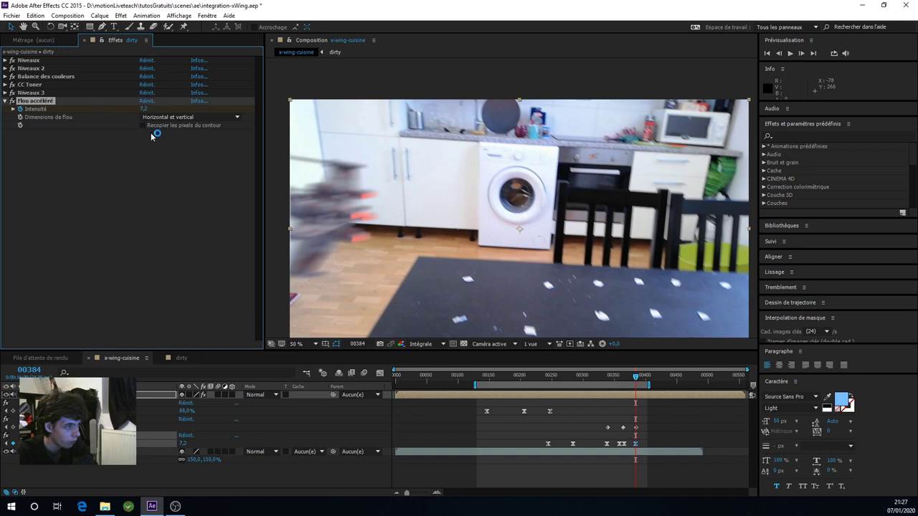
left_click(143, 125)
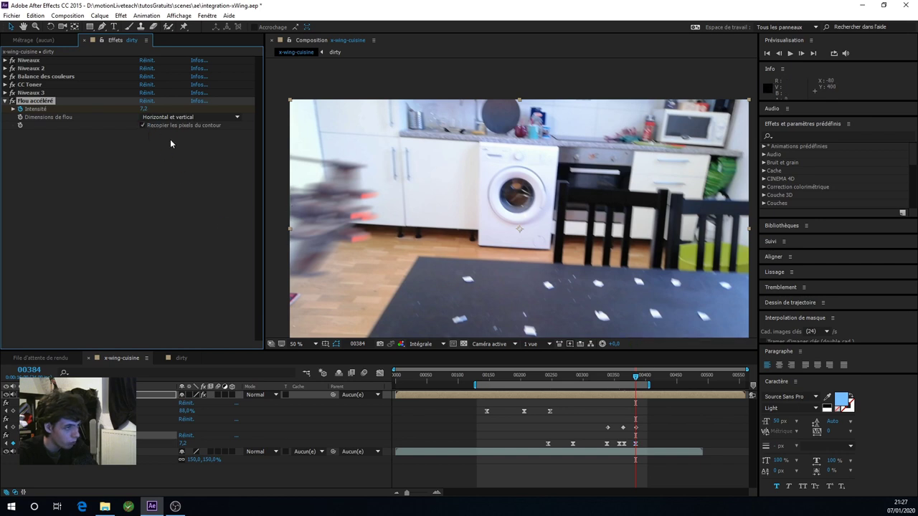
left_click_drag(145, 108, 137, 112)
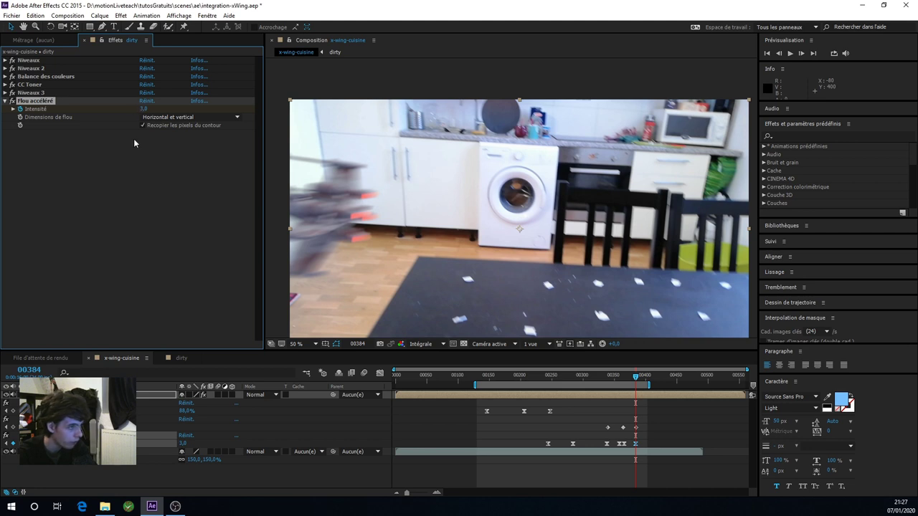
left_click(131, 166)
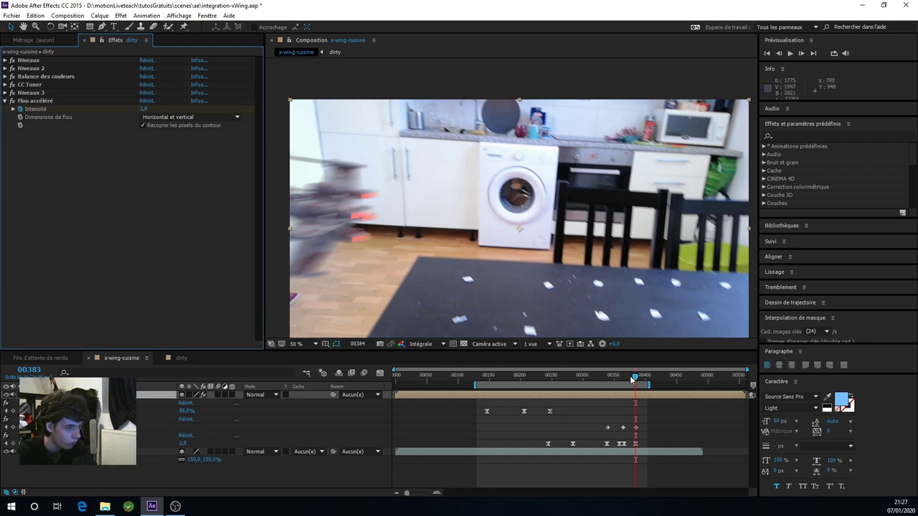
Set the blur intensity to 1,0 at frame 00376 and save the project
left_click_drag(632, 378, 630, 380)
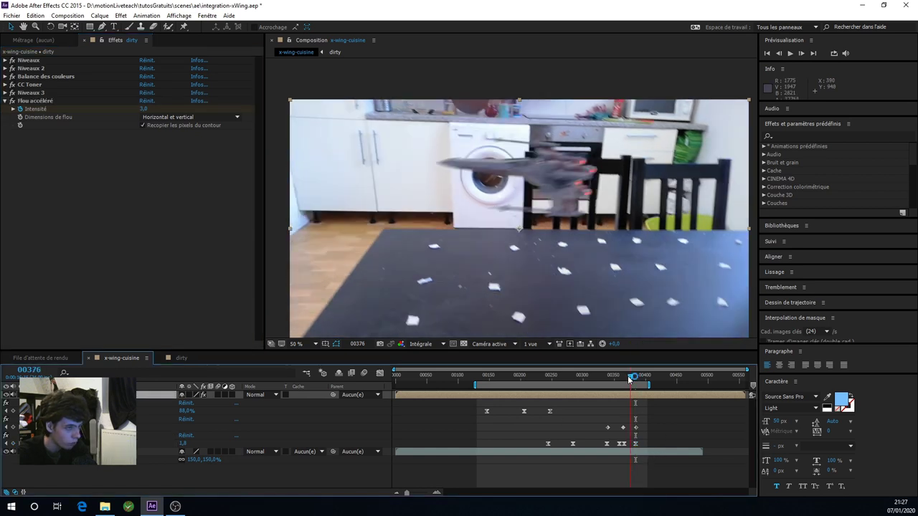
left_click(144, 109)
type("1")
key("Return")
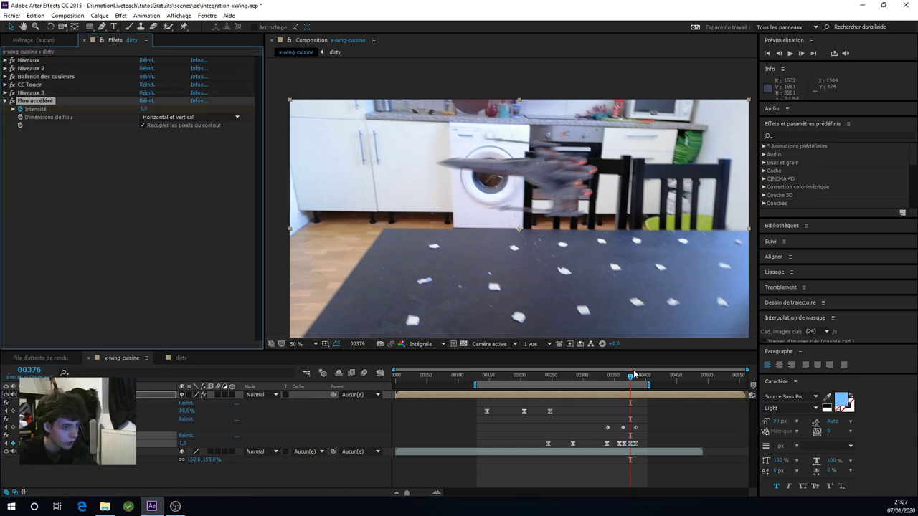
left_click_drag(634, 374, 587, 377)
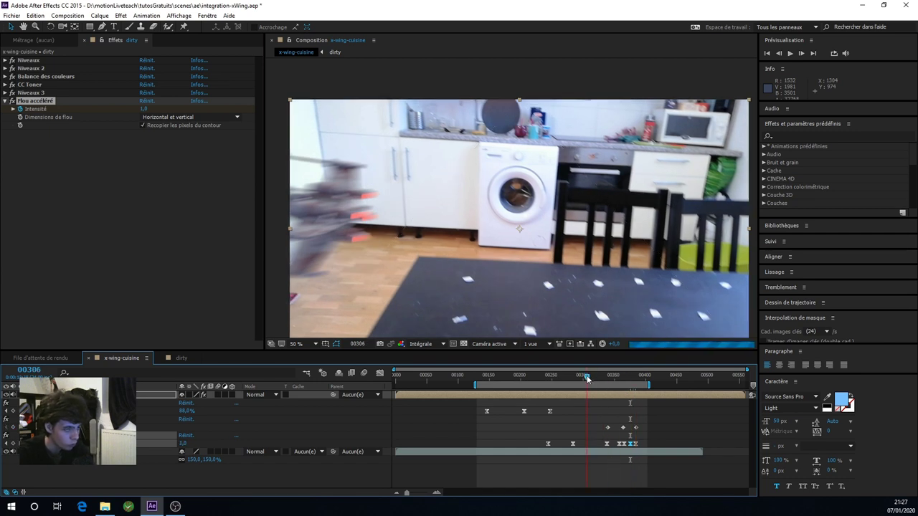
key("ctrl+s")
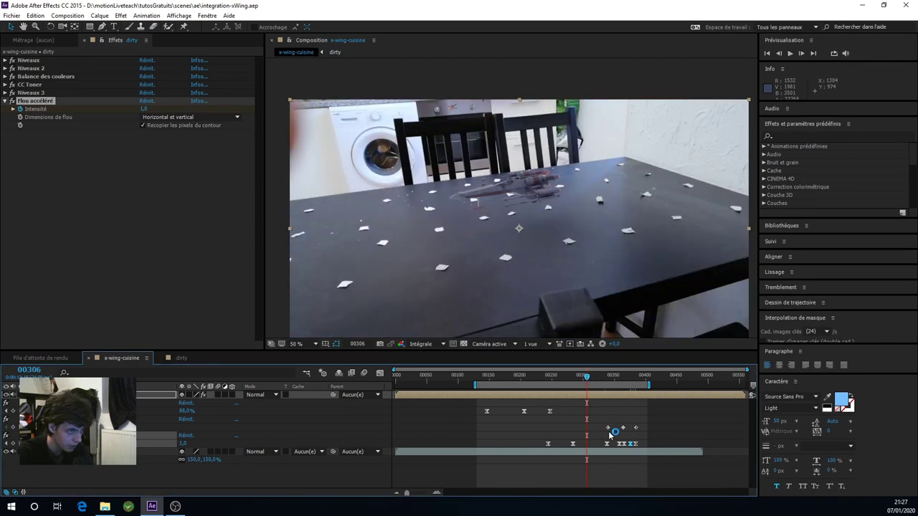
left_click(602, 459)
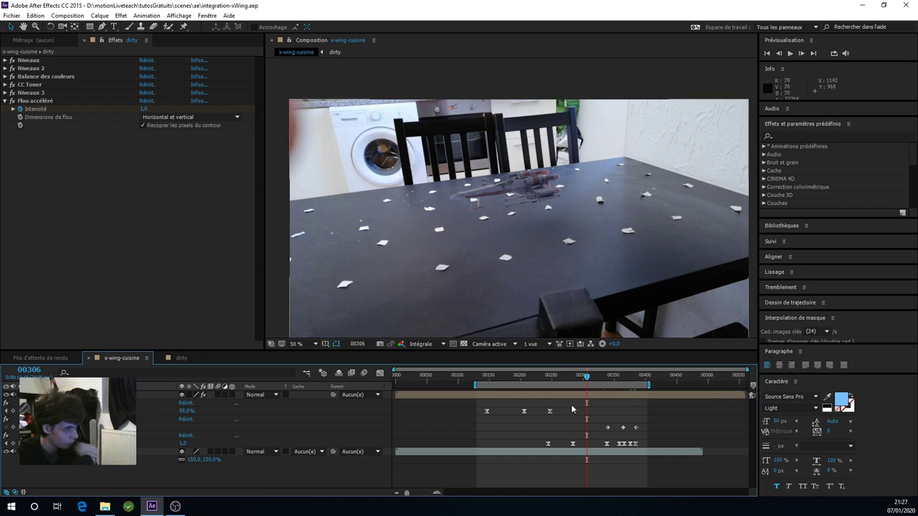
key("u")
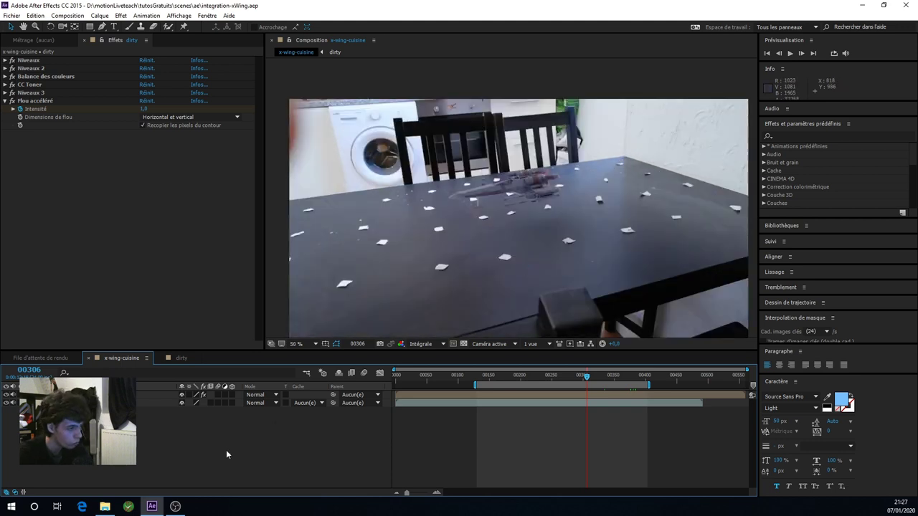
Add a new adjustment layer, move to frame 00209 and save the project
key("ctrl+alt+y")
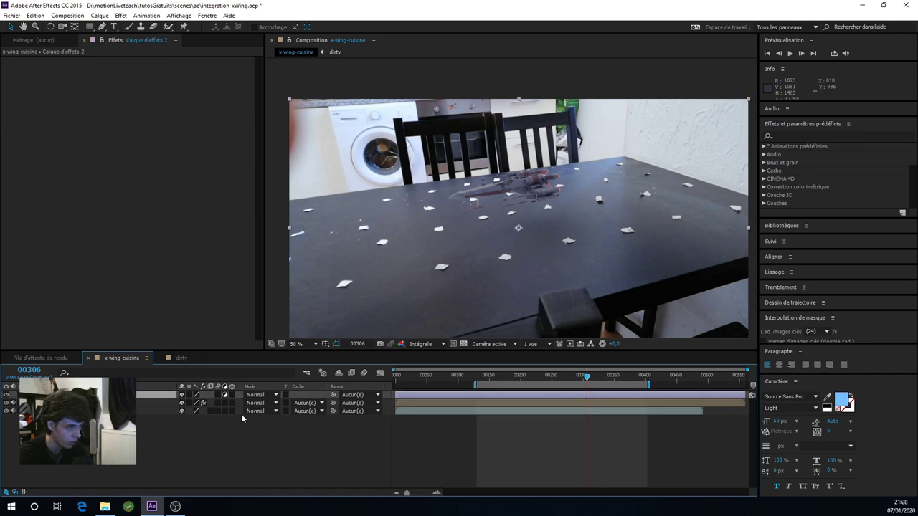
left_click_drag(586, 375, 526, 375)
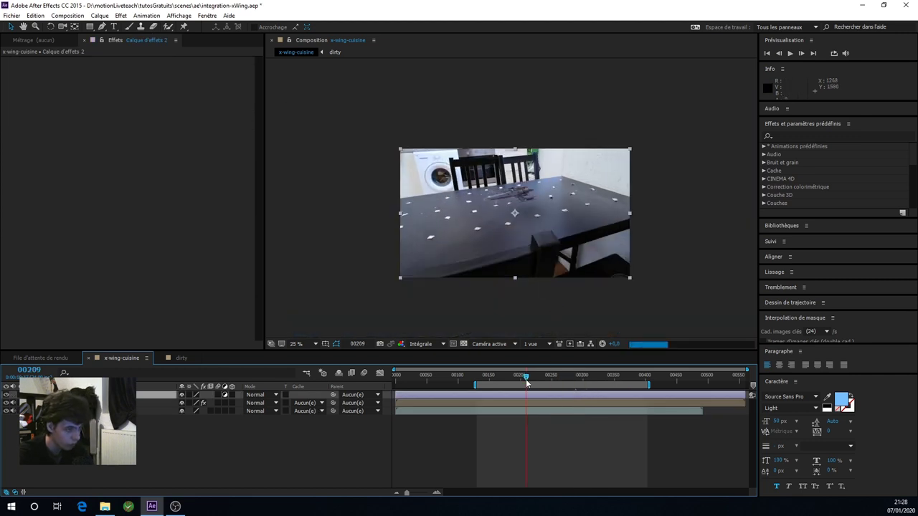
key("ctrl+s")
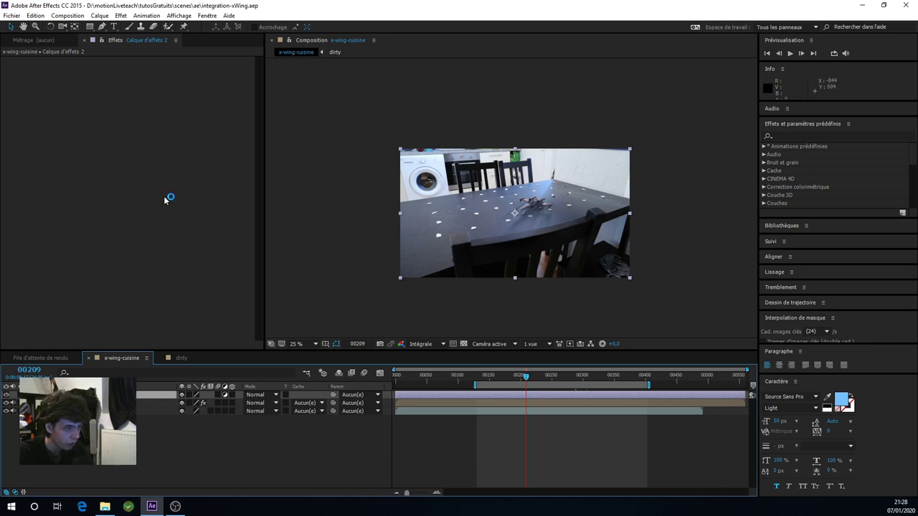
Add Niveaux and Balance des couleurs effects to the adjustment layer
right_click(111, 152)
mouse_move(159, 234)
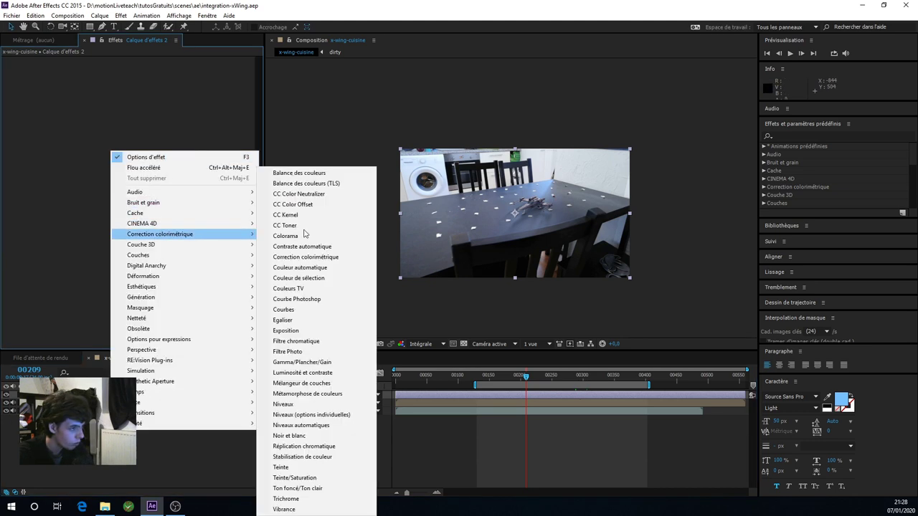
left_click(324, 404)
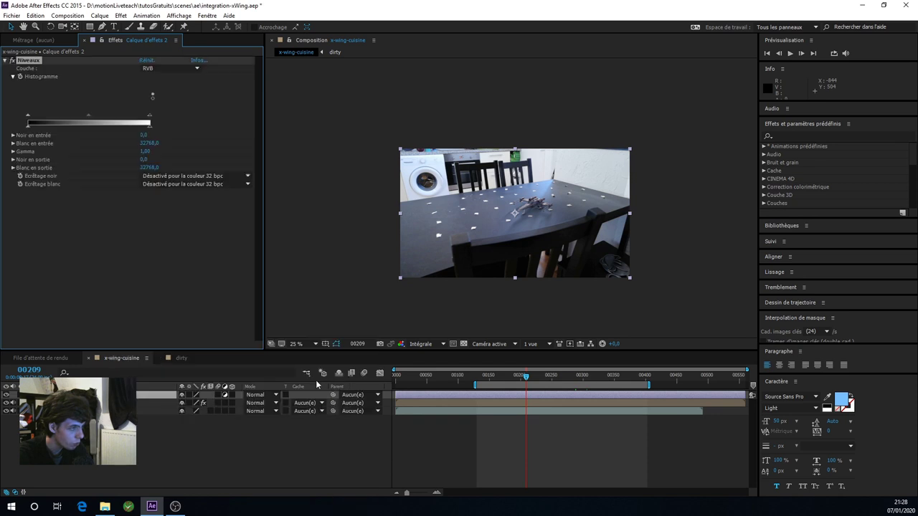
right_click(82, 251)
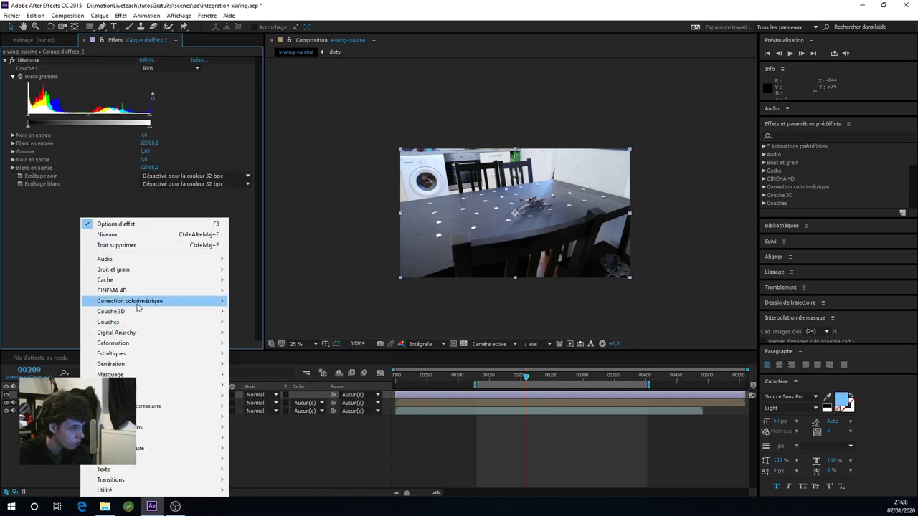
mouse_move(154, 301)
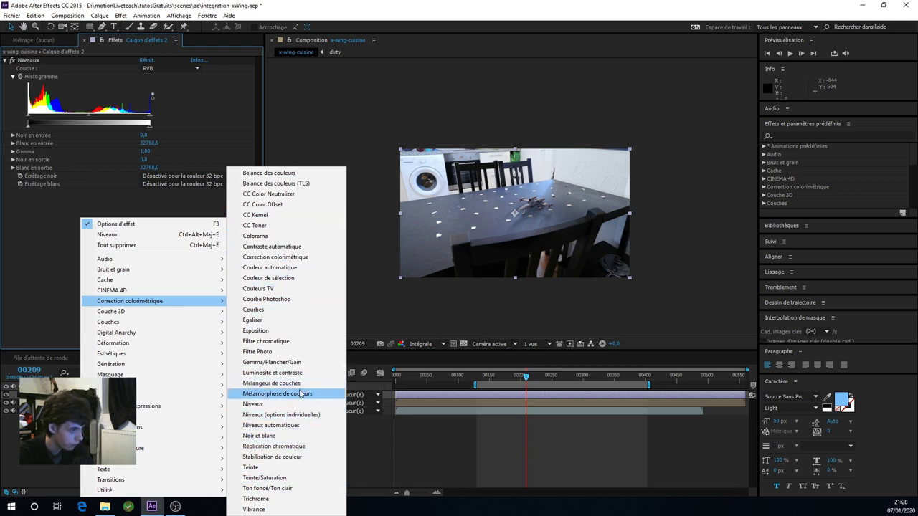
left_click(302, 426)
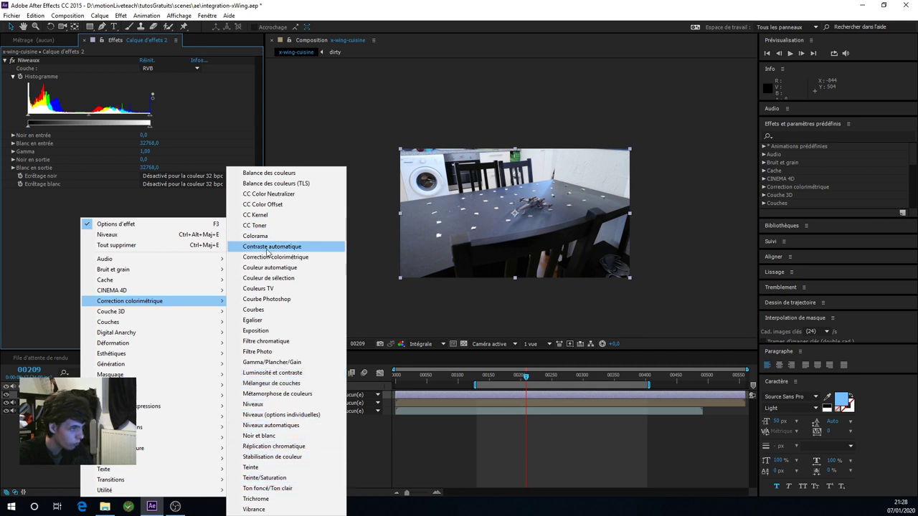
left_click(269, 173)
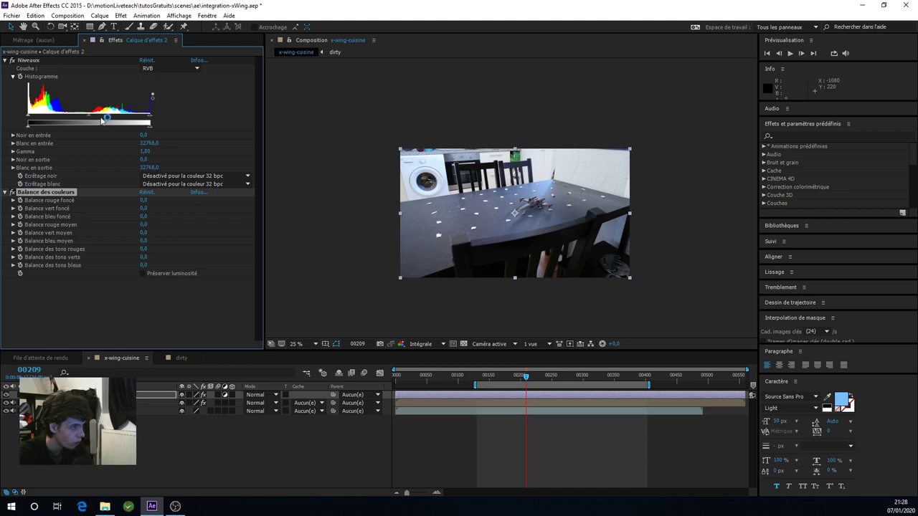
Set Levels gamma to 1,06 and input white to 25828,9, viewing at 50%
left_click_drag(91, 118, 79, 119)
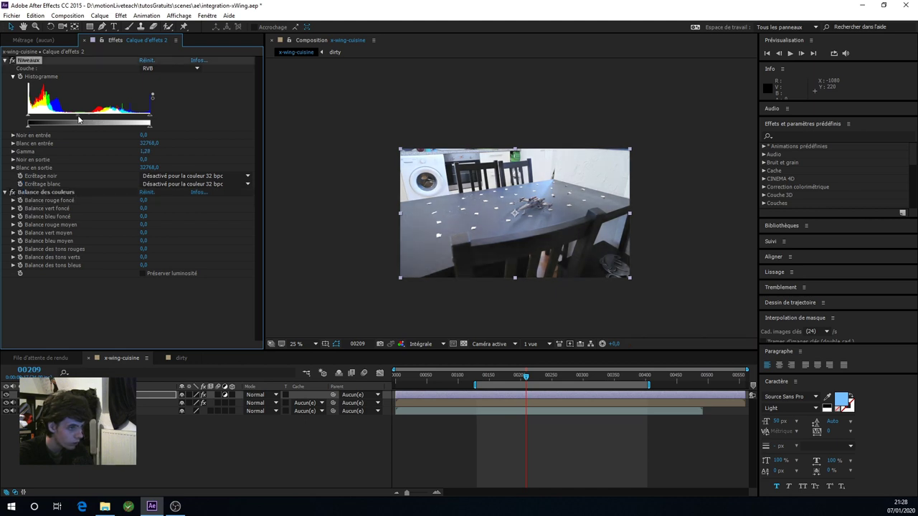
mouse_move(80, 120)
left_mouse_down()
mouse_move(131, 119)
mouse_move(118, 119)
left_mouse_up()
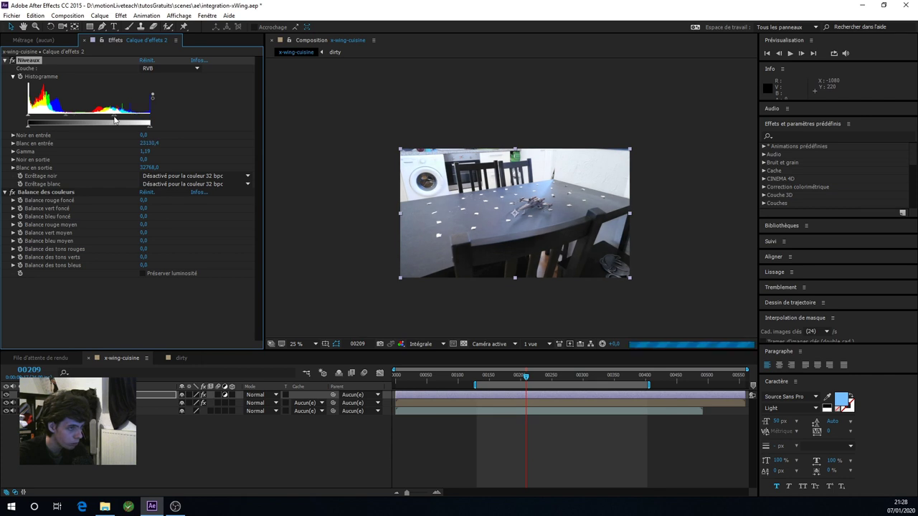
key("period")
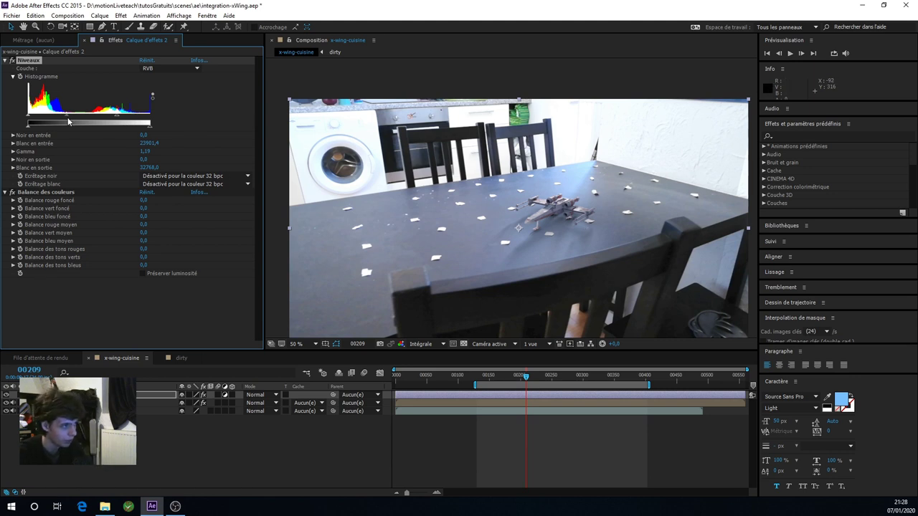
left_click_drag(67, 114, 70, 114)
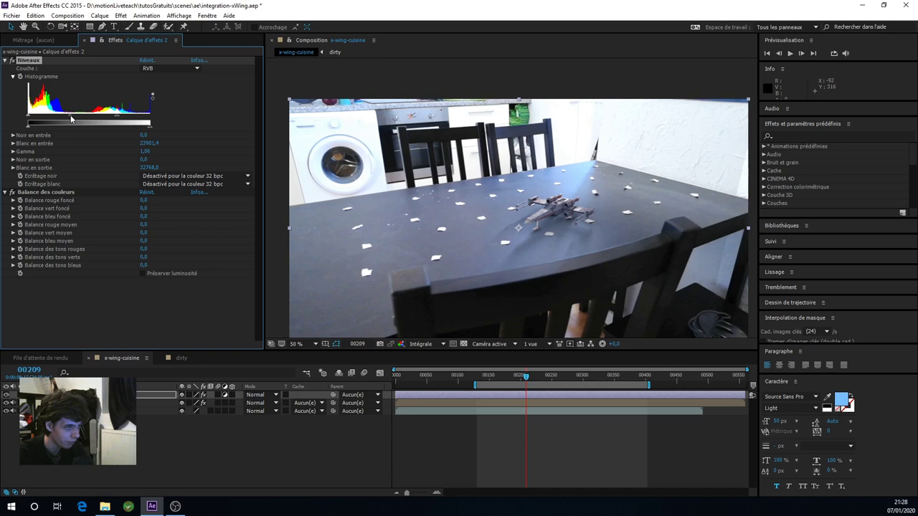
left_click_drag(119, 115, 122, 119)
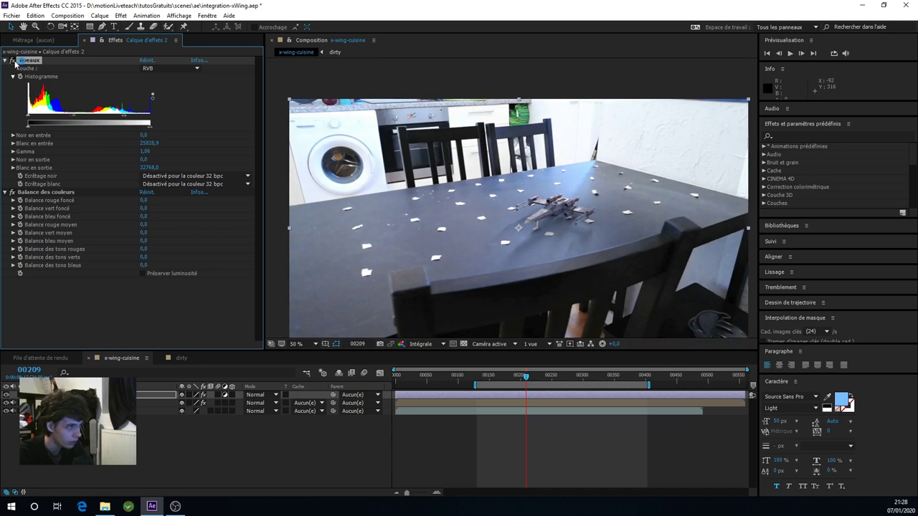
Toggle Levels off and on to compare, then try Preserve Luminosity in Colour Balance
left_click(13, 61)
left_click(14, 61)
left_click(13, 61)
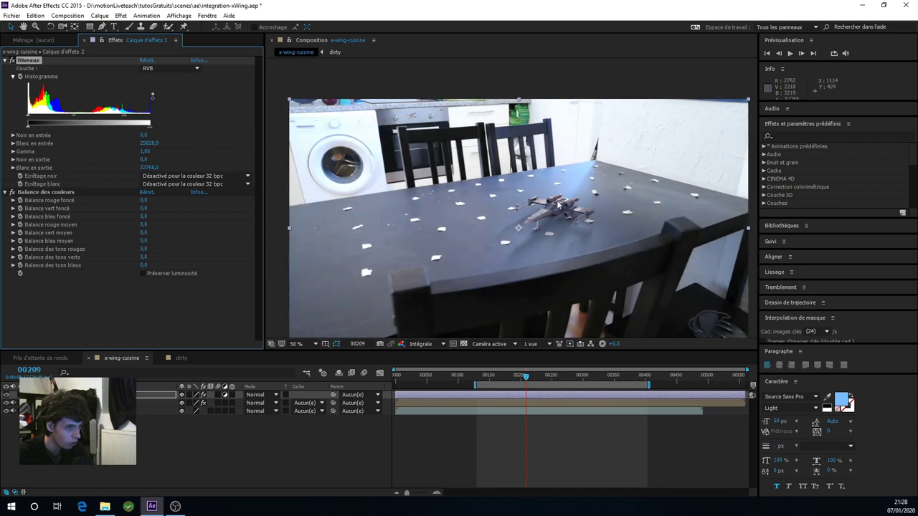
left_click(13, 61)
left_click(231, 443)
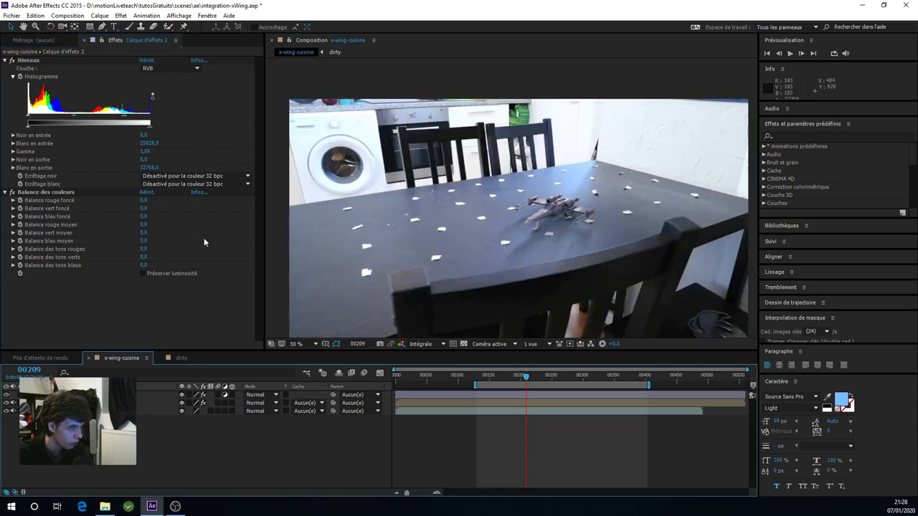
left_click(144, 273)
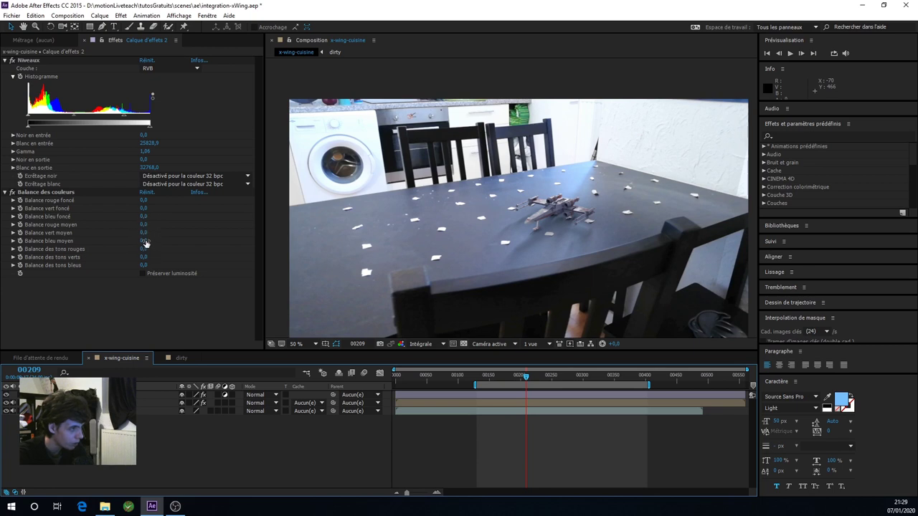
Set Colour Balance dark blues to 76, red tones 23, green tones 10, blue tones -26
mouse_move(145, 244)
left_mouse_down()
mouse_move(157, 242)
mouse_move(155, 226)
left_mouse_up()
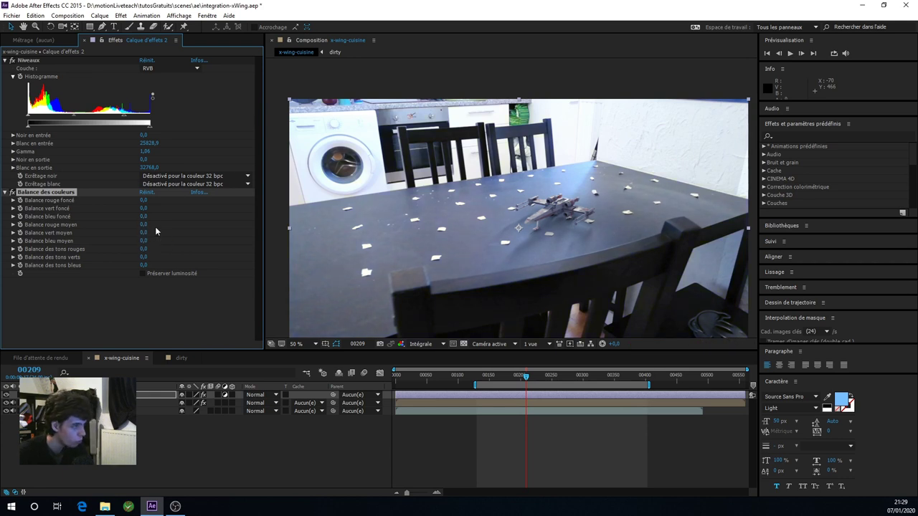
left_click_drag(163, 216, 184, 217)
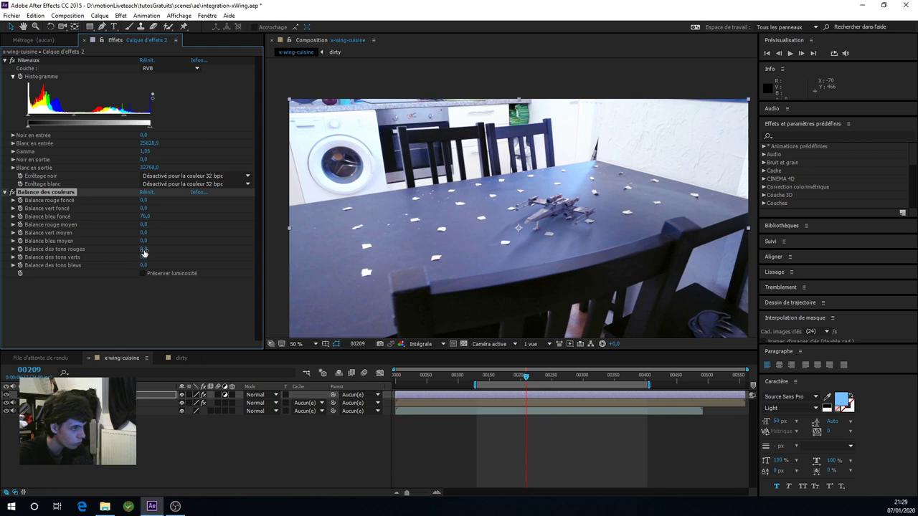
left_click_drag(154, 249, 135, 267)
scroll(640, 247, "down", 1)
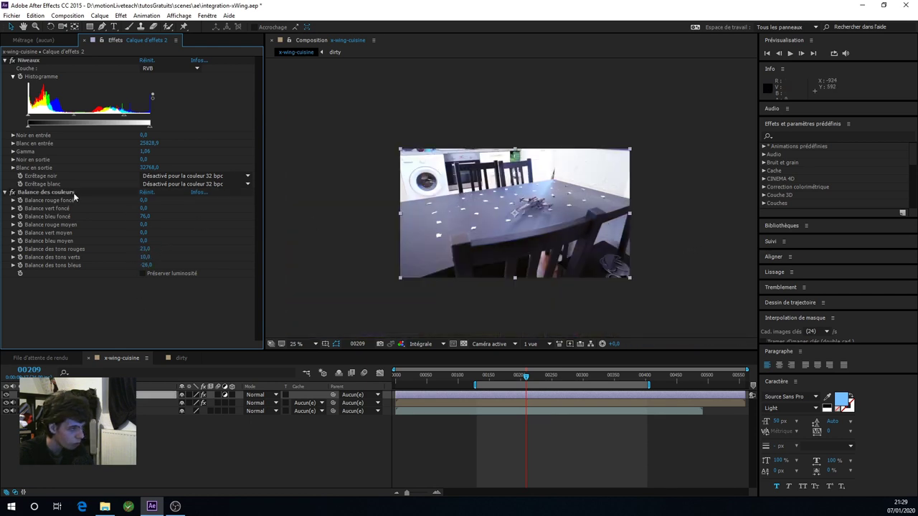
Compare with Colour Balance off and on, test Preserve Luminosity, then collapse both effects
left_click(12, 192)
left_click(13, 193)
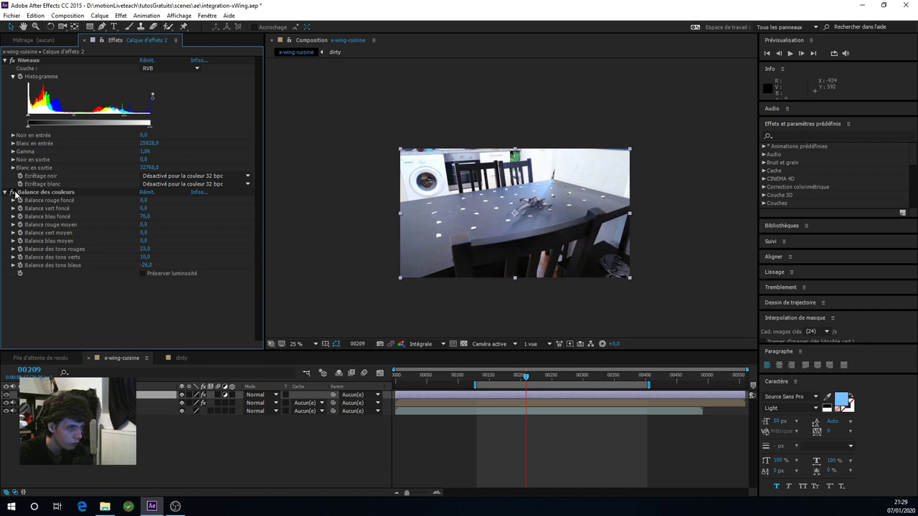
left_click(143, 273)
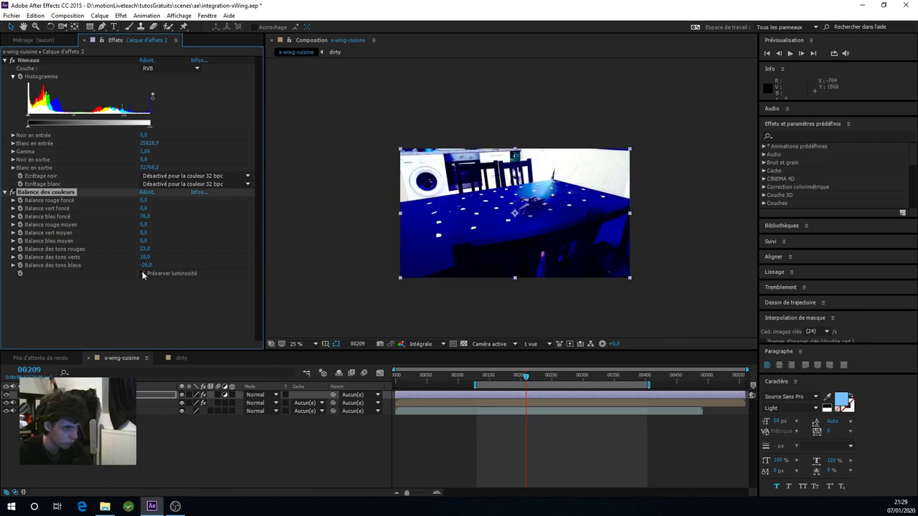
left_click(142, 273)
left_click(313, 429)
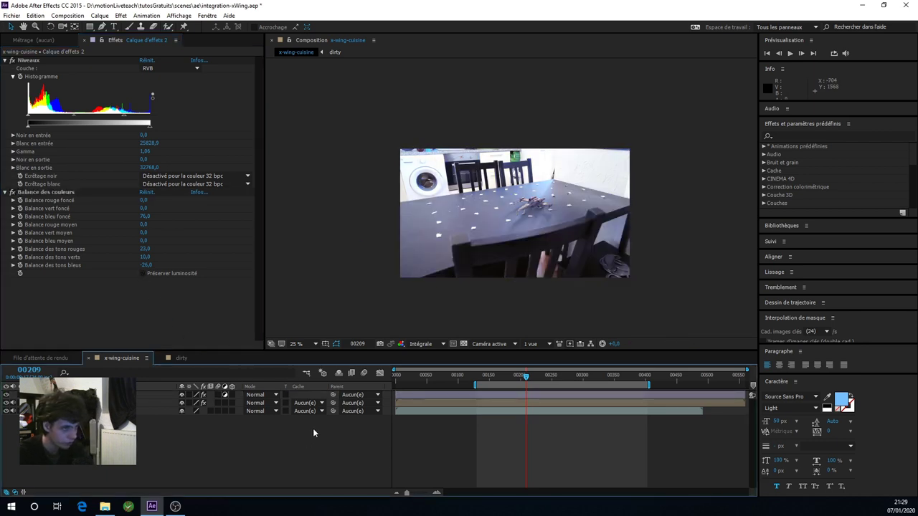
left_click(6, 192)
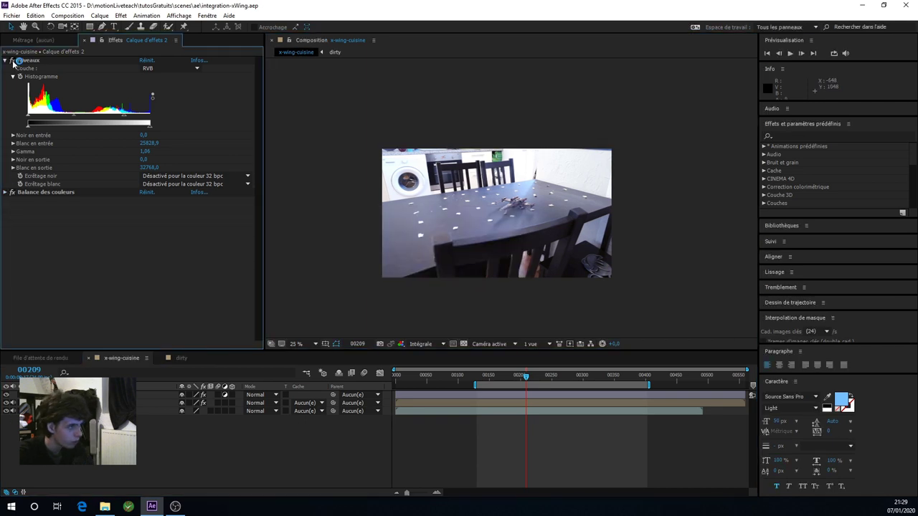
left_click(6, 60)
Try Accentuation, remove it, and add a Plus net sharpen effect instead
key("period")
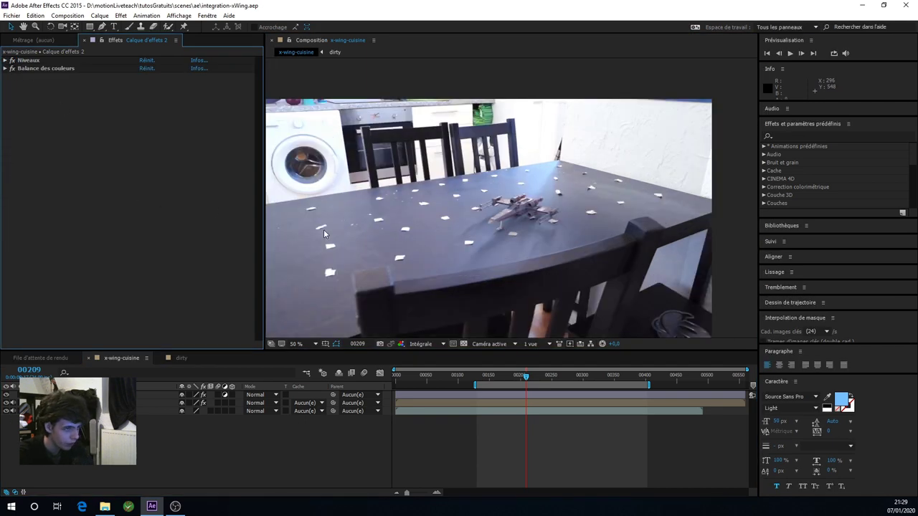
right_click(113, 181)
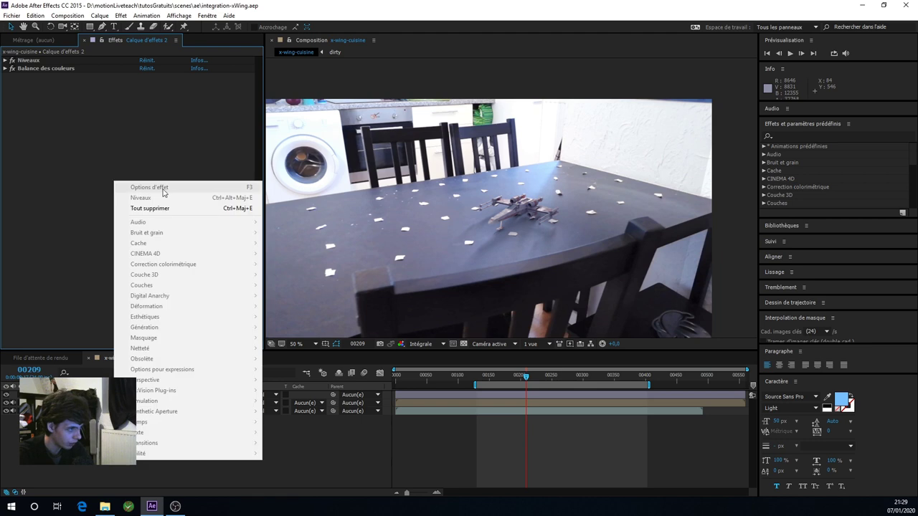
left_click(190, 187)
right_click(66, 181)
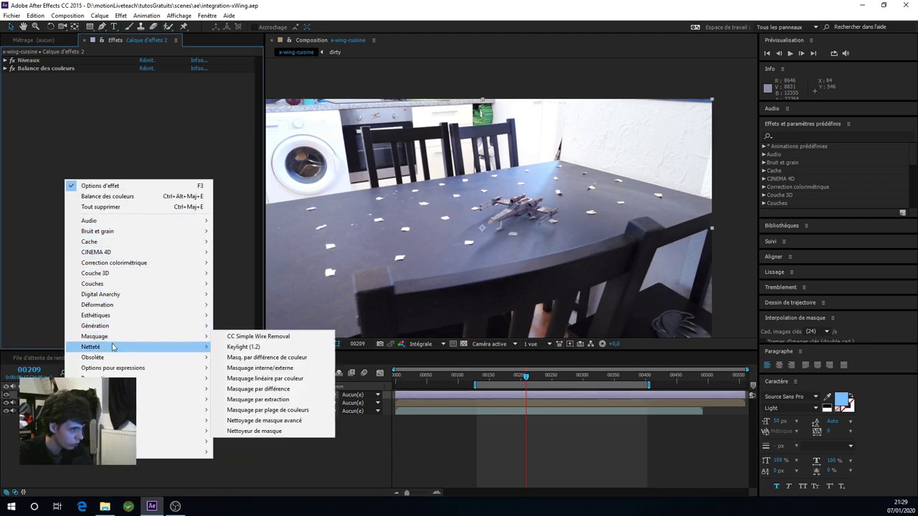
mouse_move(108, 346)
left_click(236, 179)
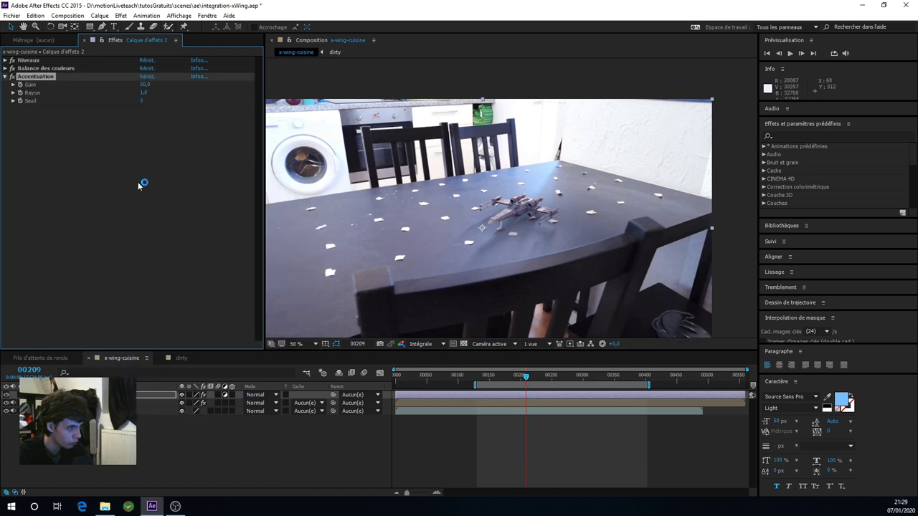
key("Delete")
right_click(117, 207)
mouse_move(173, 377)
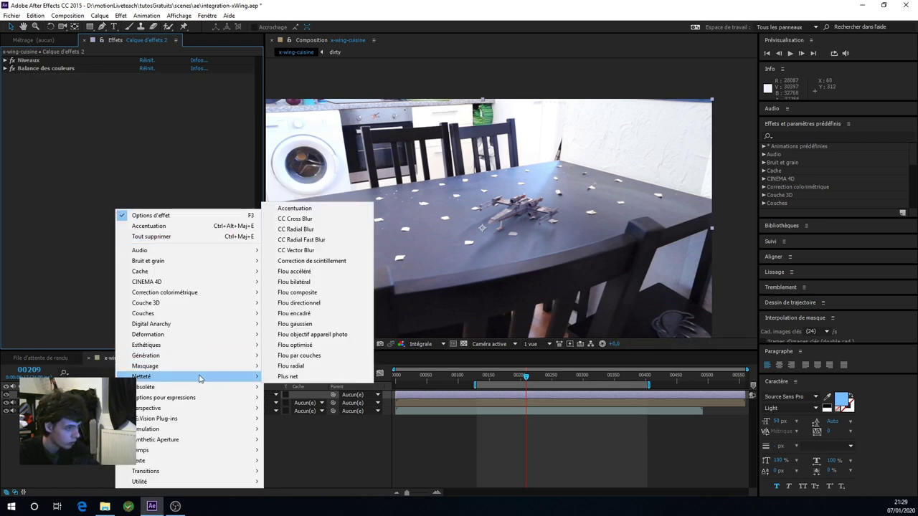
left_click(287, 378)
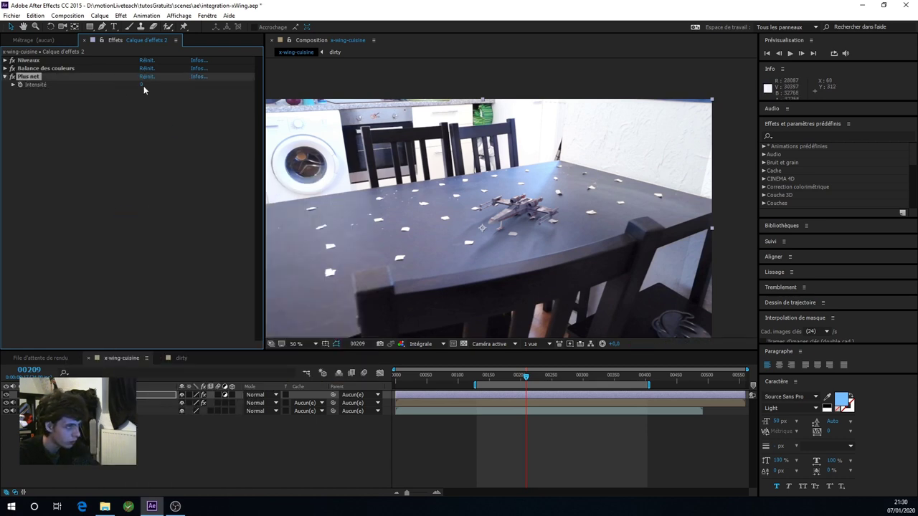
Set Plus net intensity to 40, inspect the X-wing at 200%, and save
left_click_drag(143, 86, 203, 91)
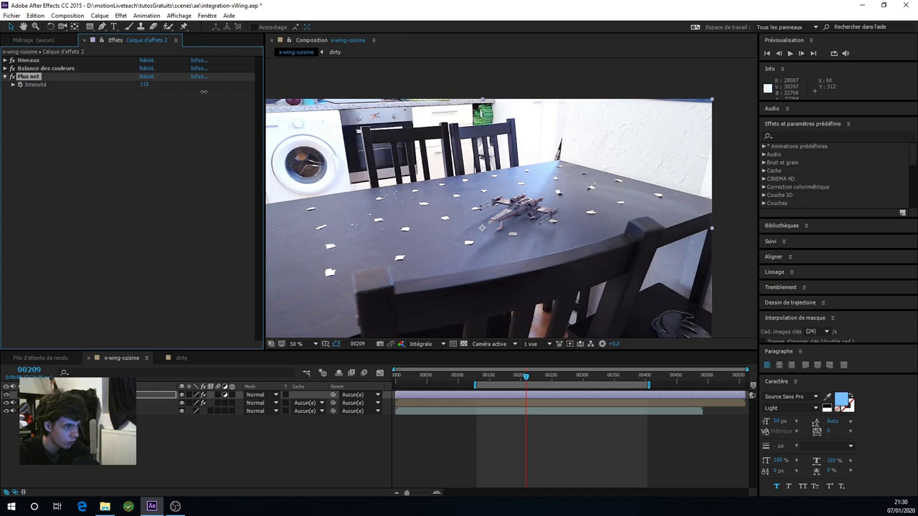
left_click(146, 85)
type("0")
key("Return")
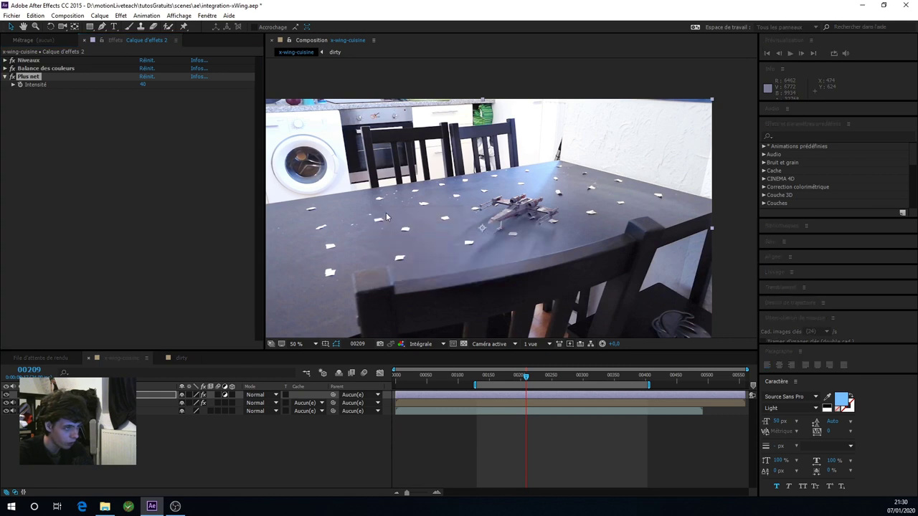
left_click_drag(384, 215, 429, 190)
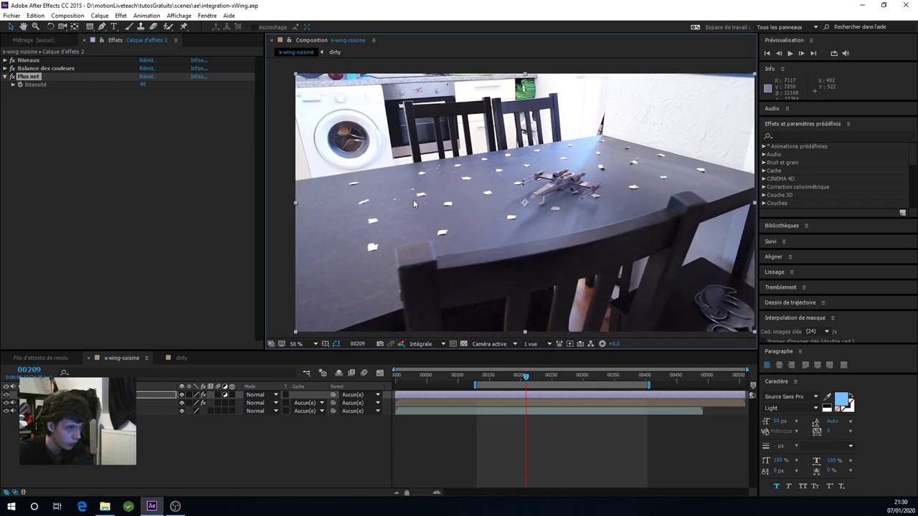
key("period")
key("period")
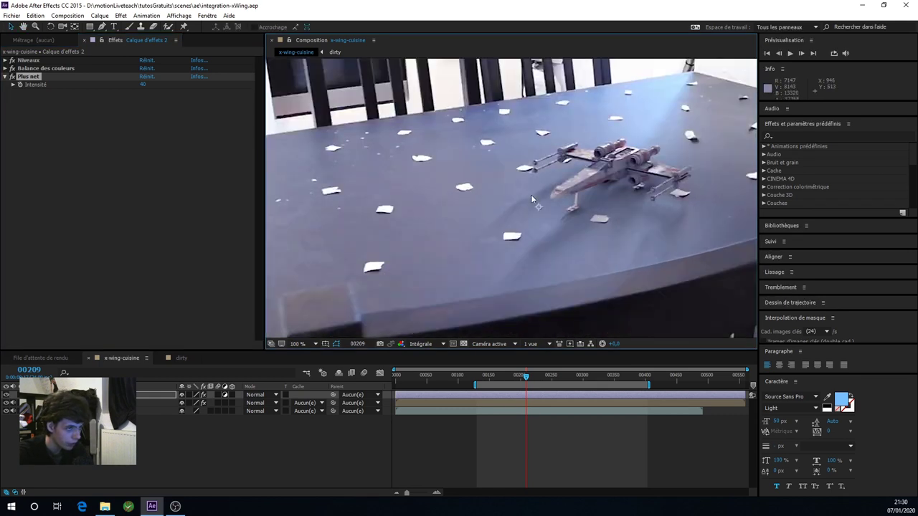
key("period")
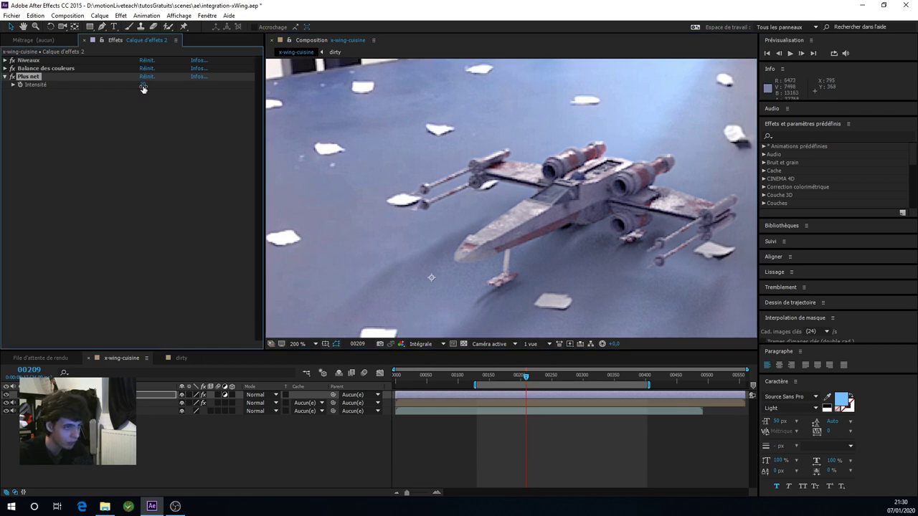
key("ctrl+s")
Delete the Plus net effect, undo once to compare, then delete it again
scroll(451, 220, "down", 4)
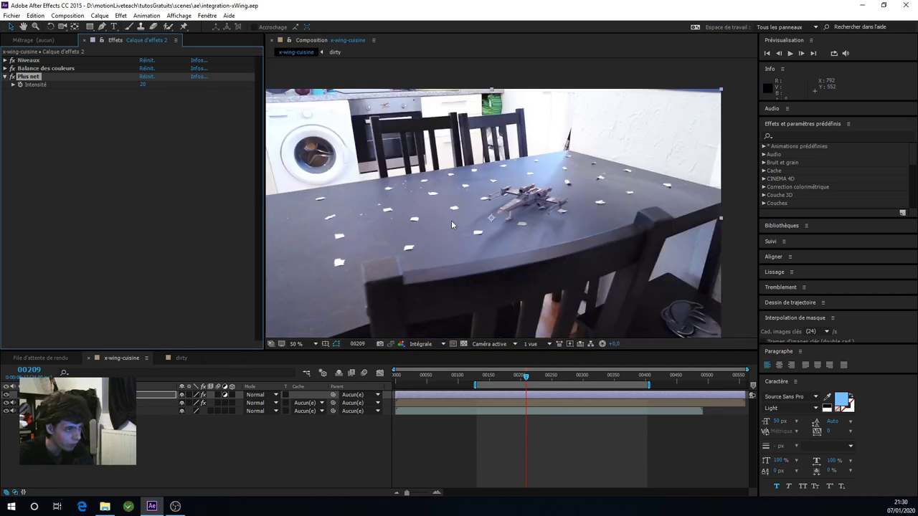
left_click(71, 191)
scroll(505, 218, "up", 4)
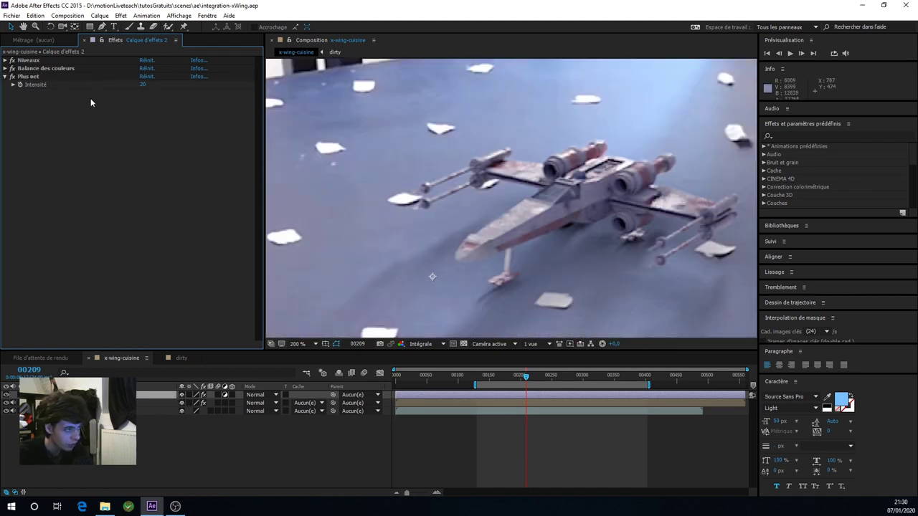
left_click(40, 77)
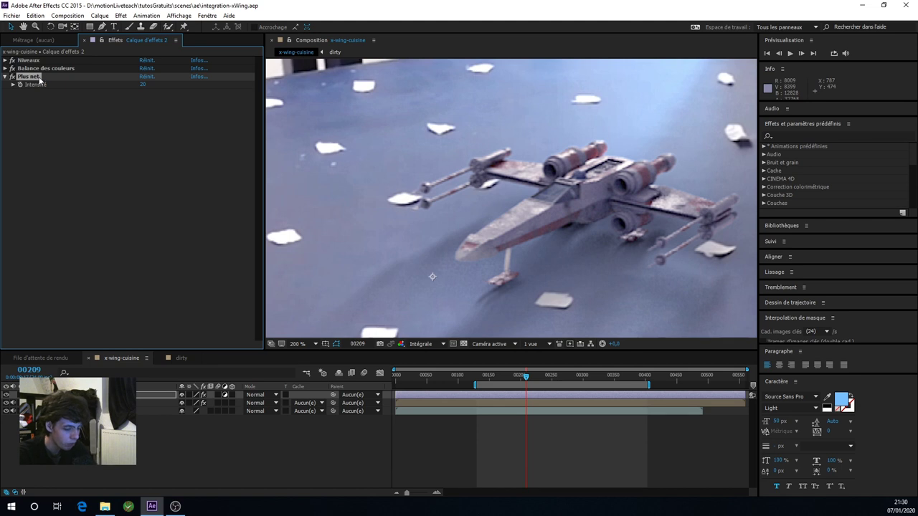
key("Delete")
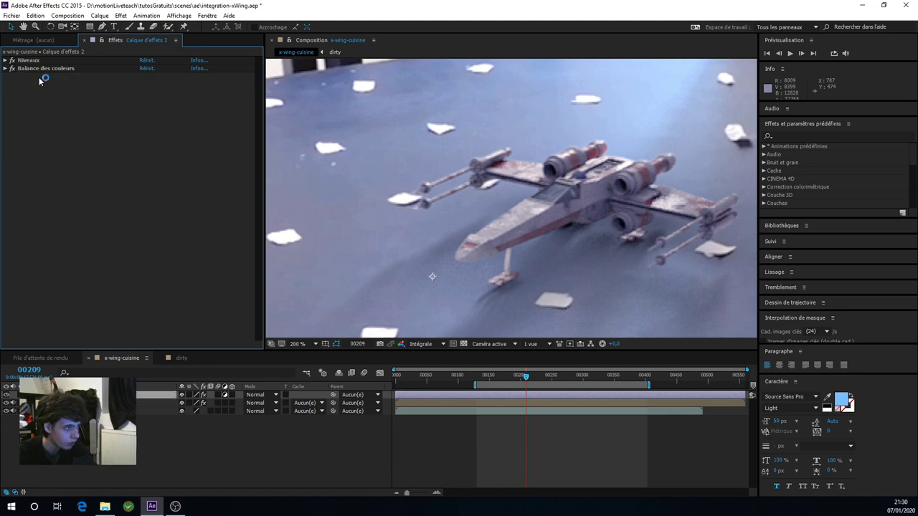
key("ctrl+z")
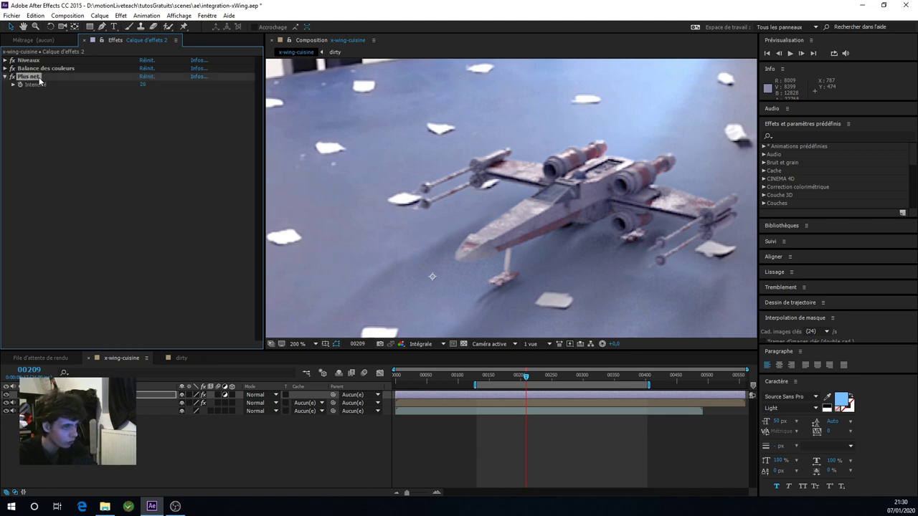
key("Delete")
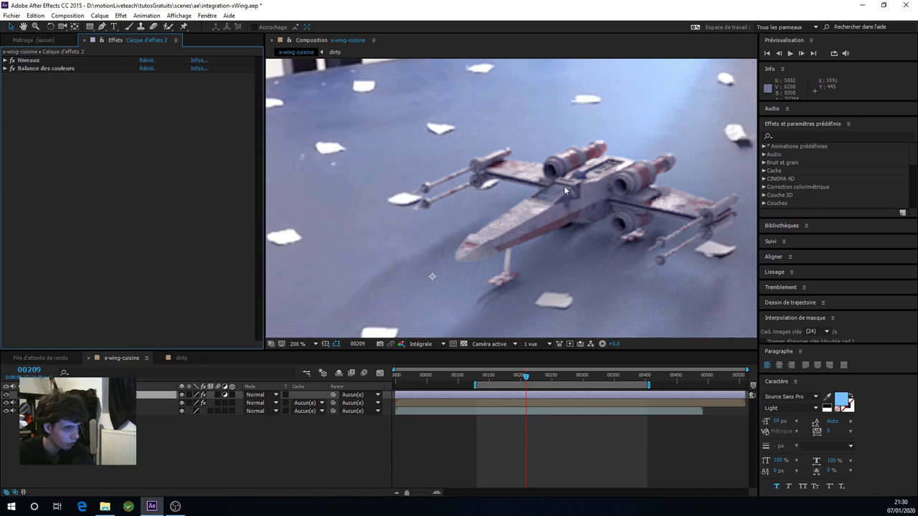
scroll(557, 192, "down", 1)
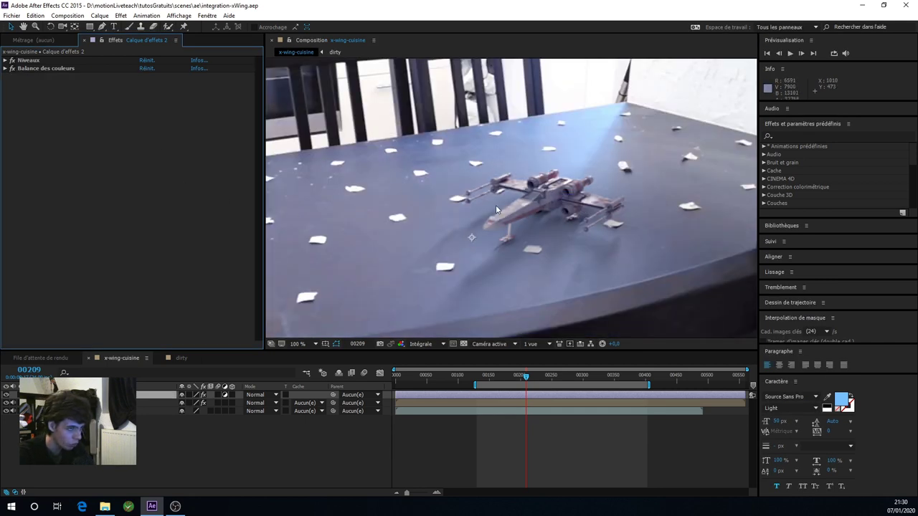
Add a Bruit noise effect with per-colour noise turned off
right_click(102, 184)
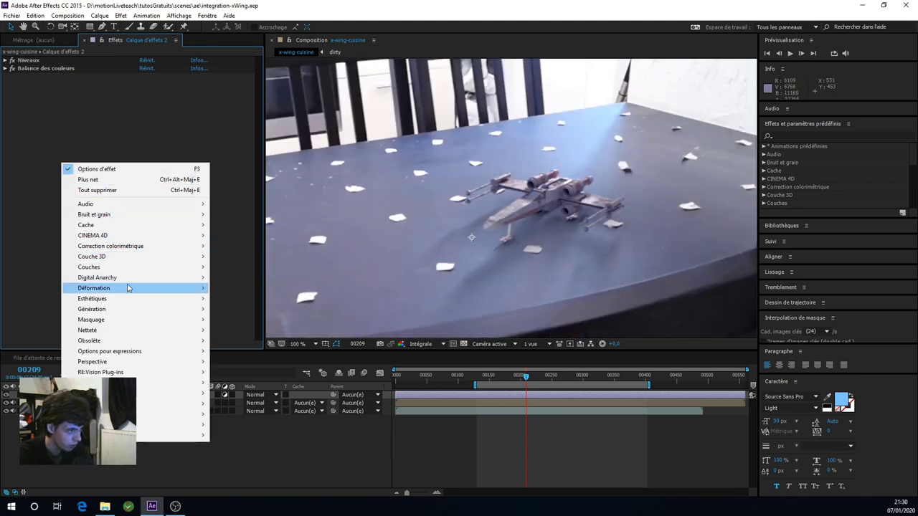
mouse_move(130, 301)
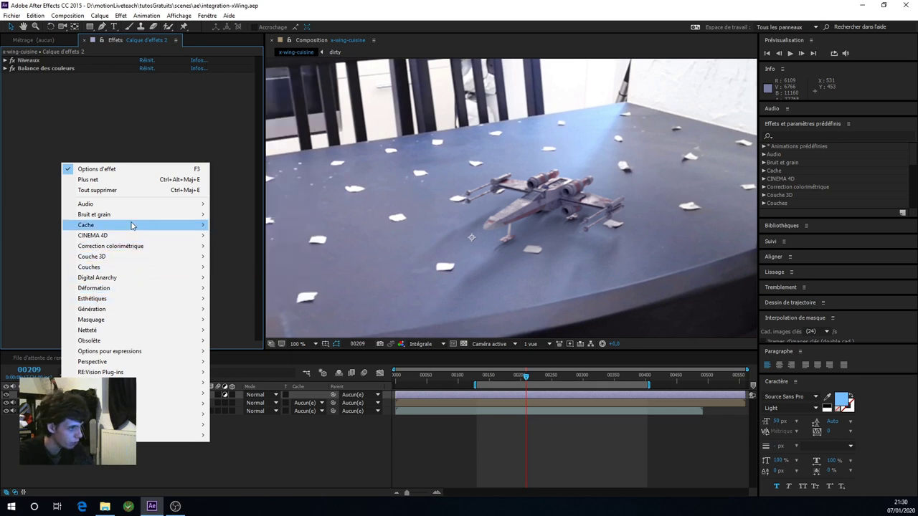
mouse_move(131, 218)
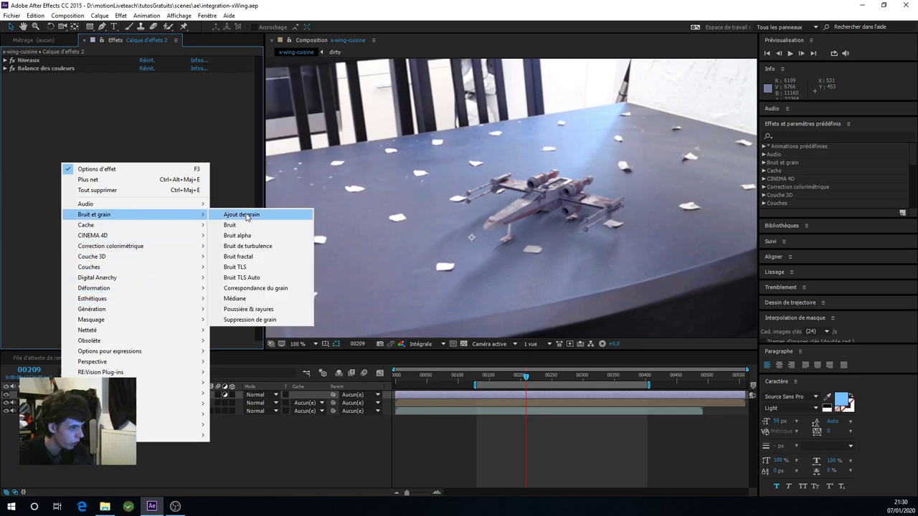
left_click(237, 225)
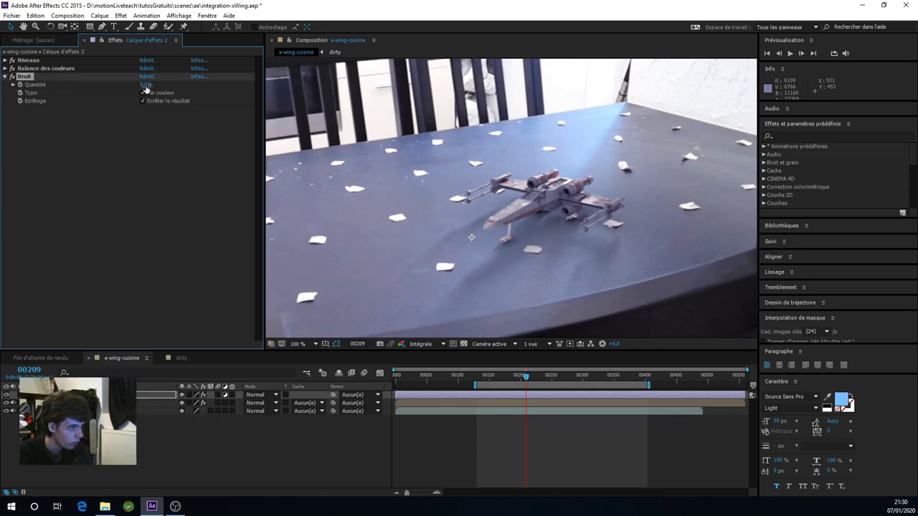
scroll(471, 155, "down", 2)
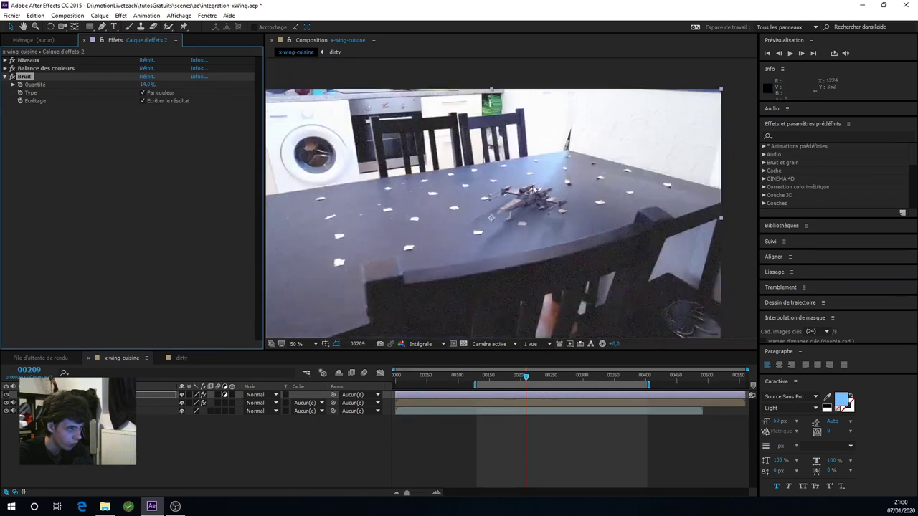
scroll(516, 175, "down", 2)
scroll(511, 198, "up", 4)
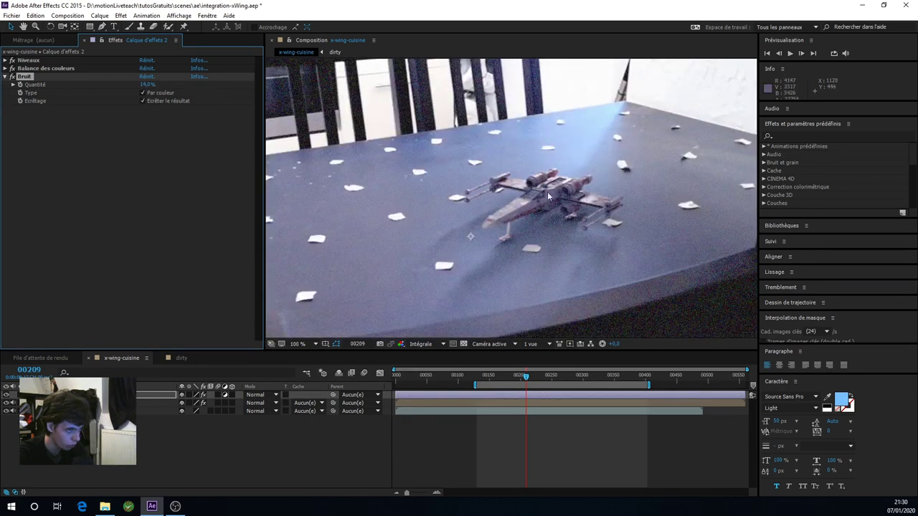
left_click(142, 93)
Set the noise amount to 2%, briefly trying 3% before returning to 2%
scroll(576, 222, "down", 2)
scroll(577, 240, "down", 2)
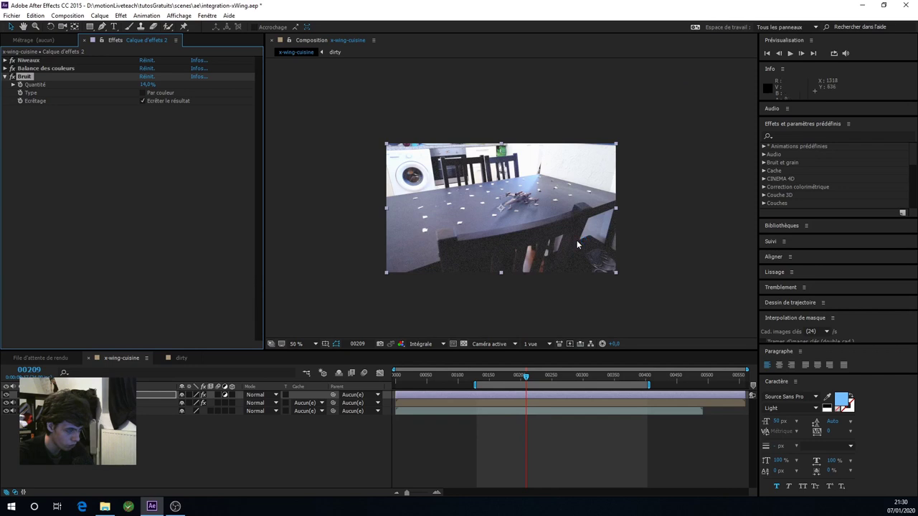
scroll(578, 241, "up", 6)
left_click(146, 84)
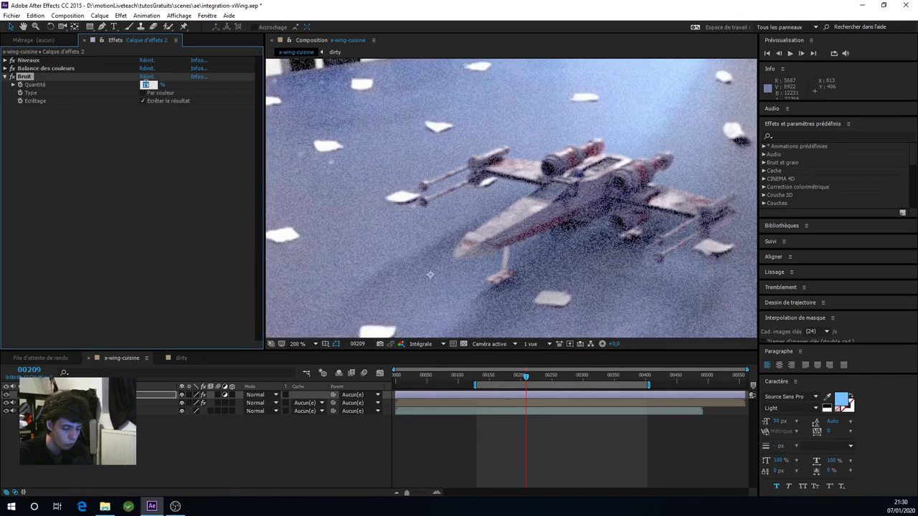
type("2")
key("Return")
key("slash")
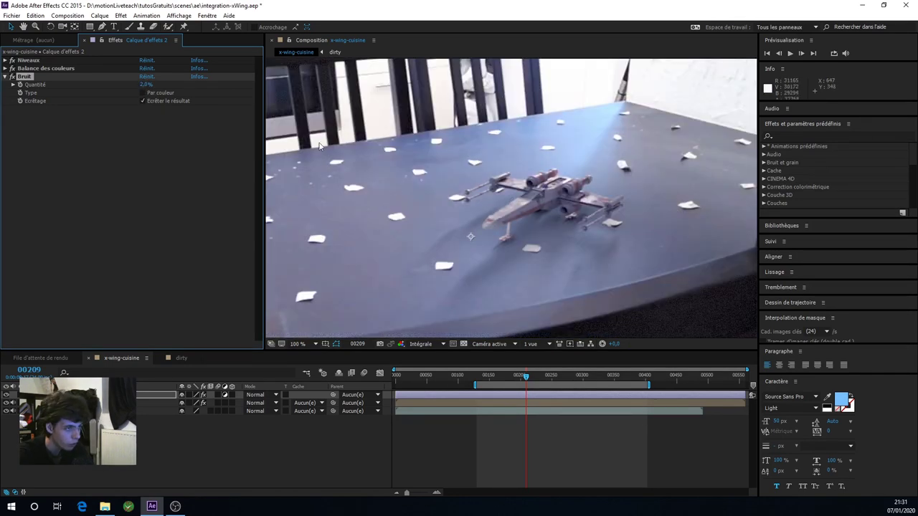
left_click(145, 85)
type("3")
key("Return")
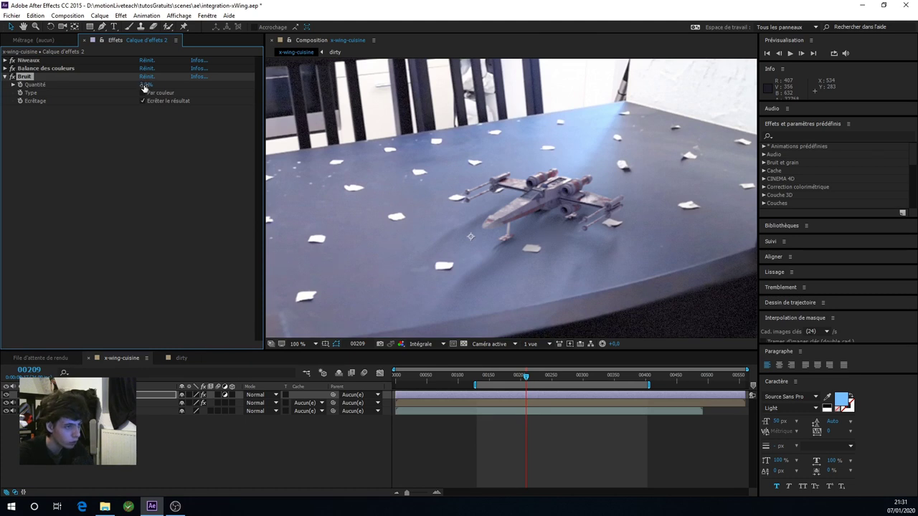
scroll(480, 252, "down", 2)
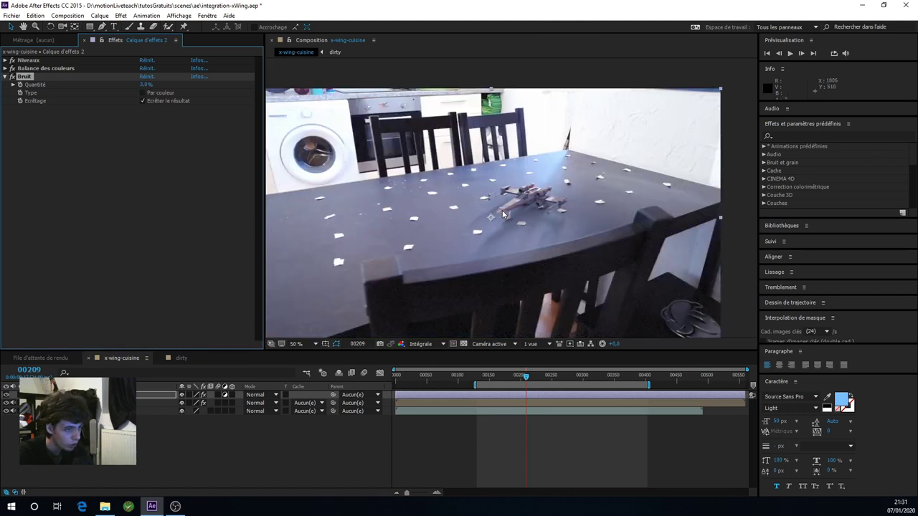
left_click(145, 85)
type("2")
key("Return")
left_click_drag(411, 208, 405, 188)
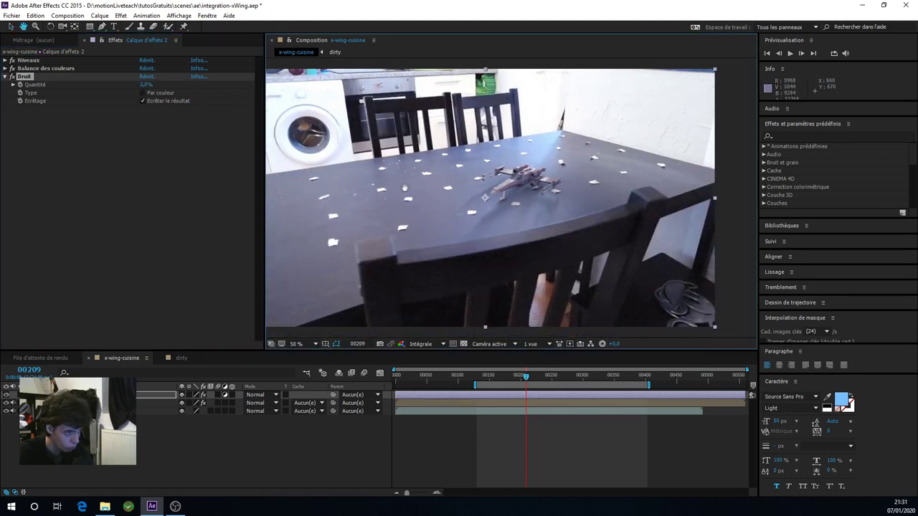
scroll(519, 227, "up", 2)
scroll(556, 225, "down", 2)
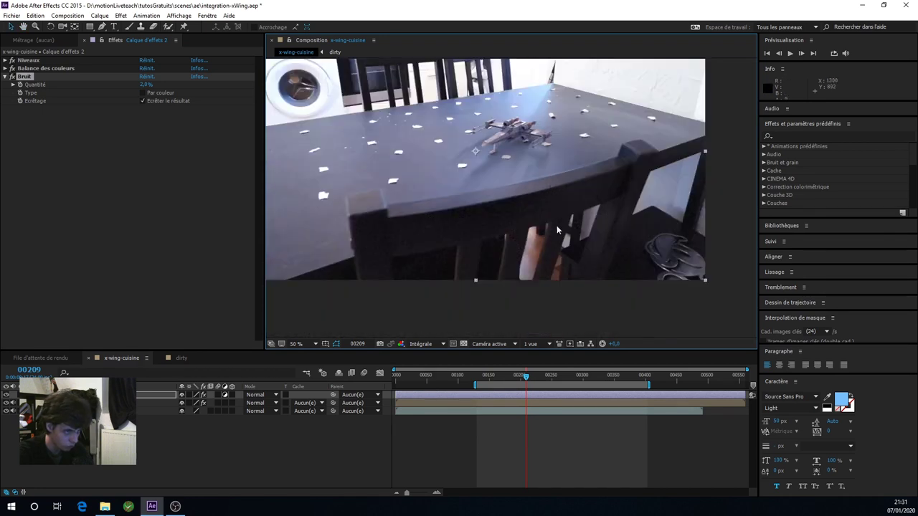
scroll(500, 255, "down", 1)
scroll(499, 255, "up", 5)
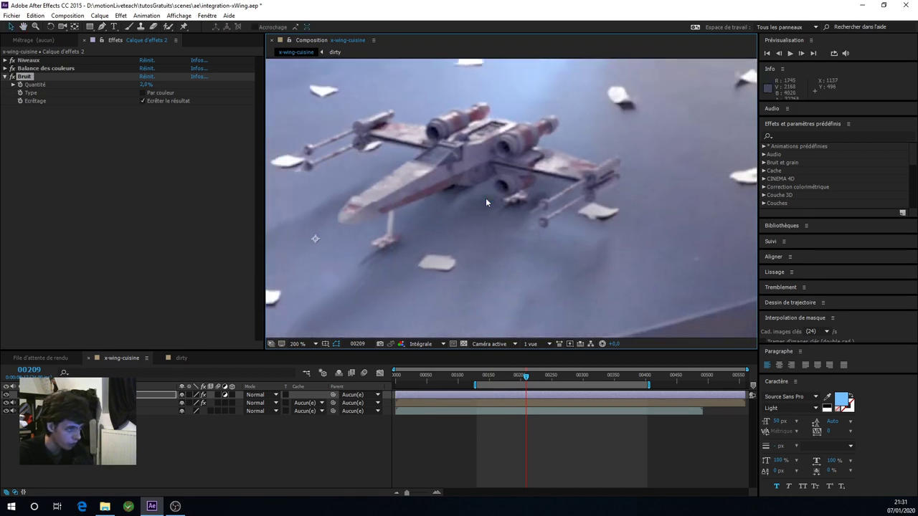
scroll(485, 197, "down", 1)
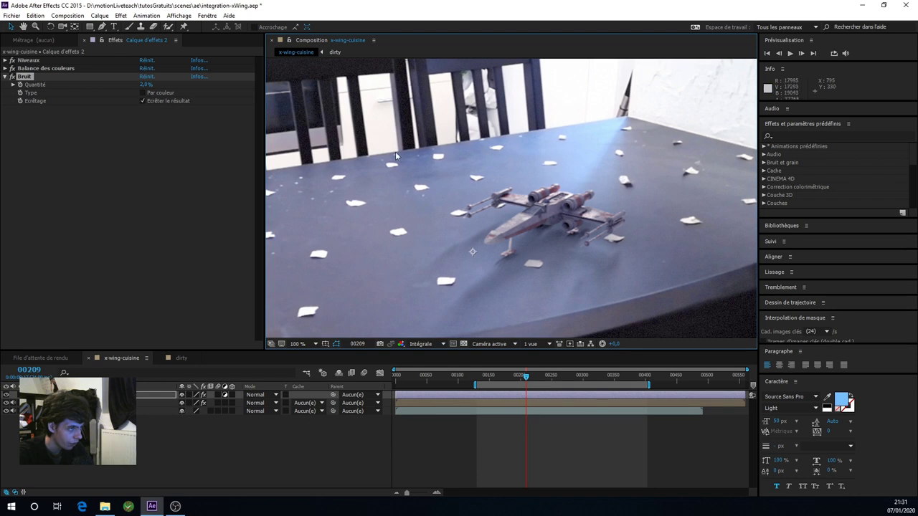
scroll(491, 204, "down", 2)
Preview the composite, save the project, and view the finished X-wing shot full screen
key("space")
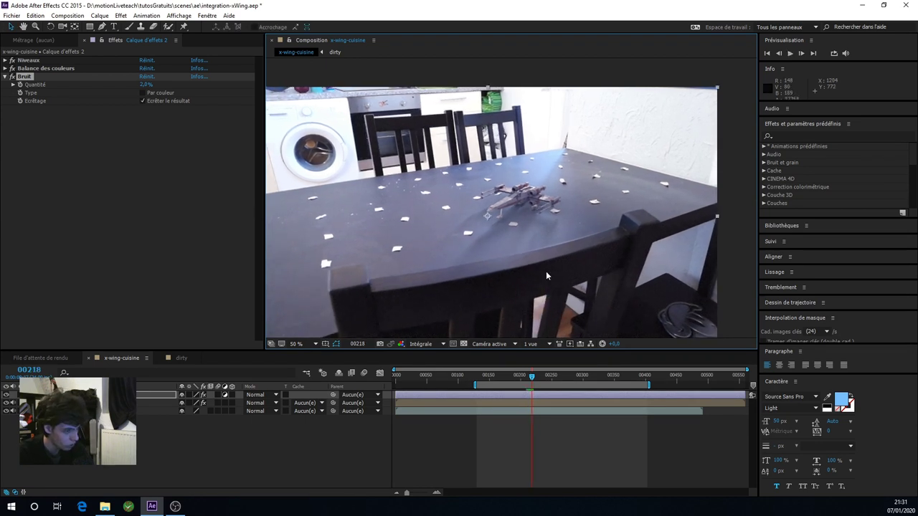
scroll(545, 272, "down", 1)
key("ctrl+s")
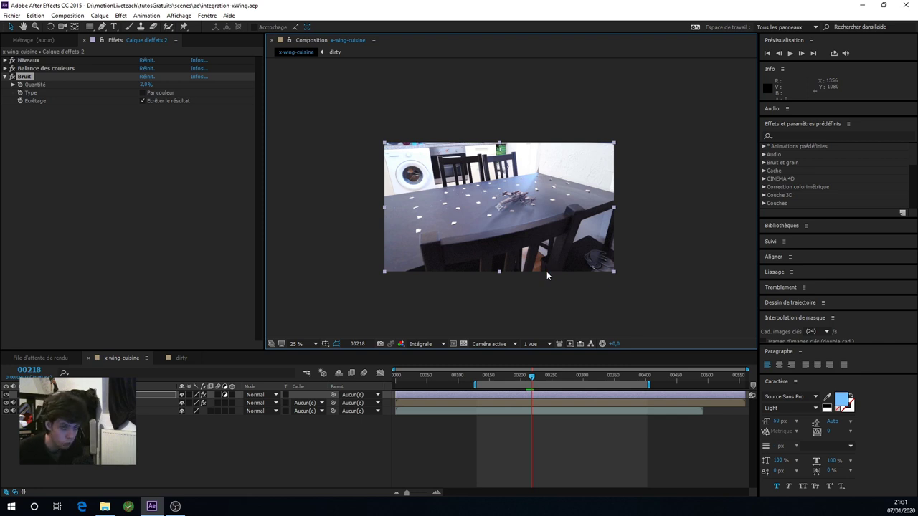
left_click(207, 222)
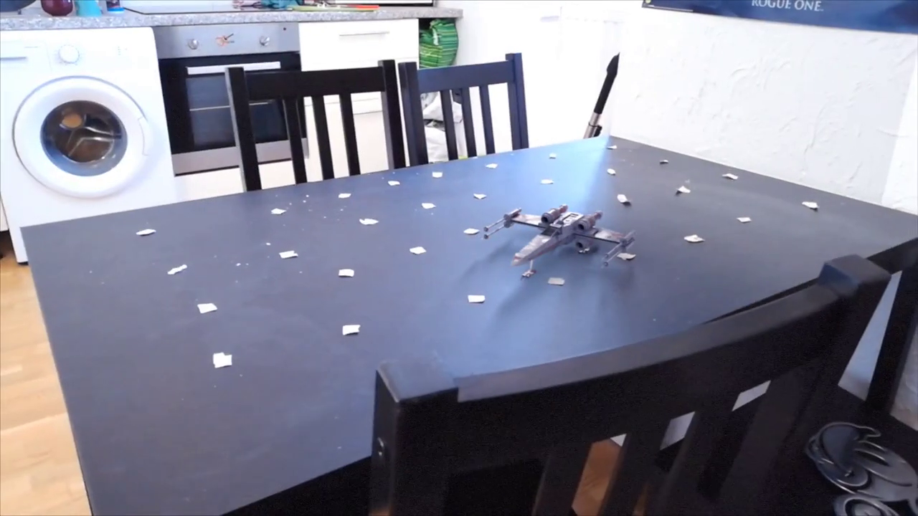